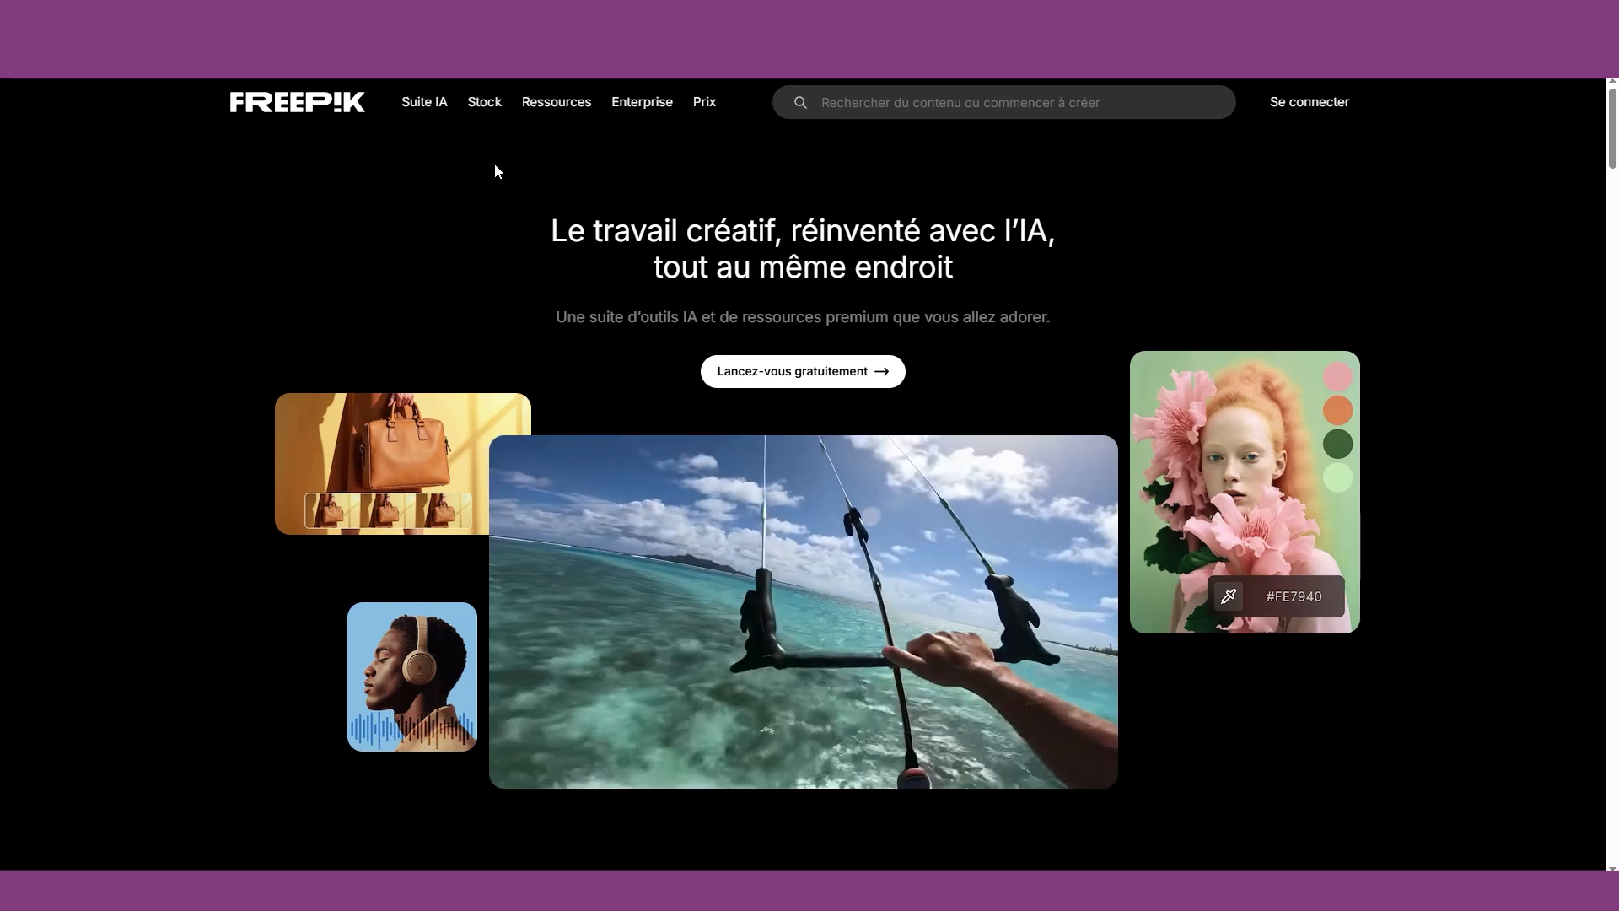
# Open the stock vectors section and look through its categories and featured vectors.
pyautogui.moveTo(482, 106)
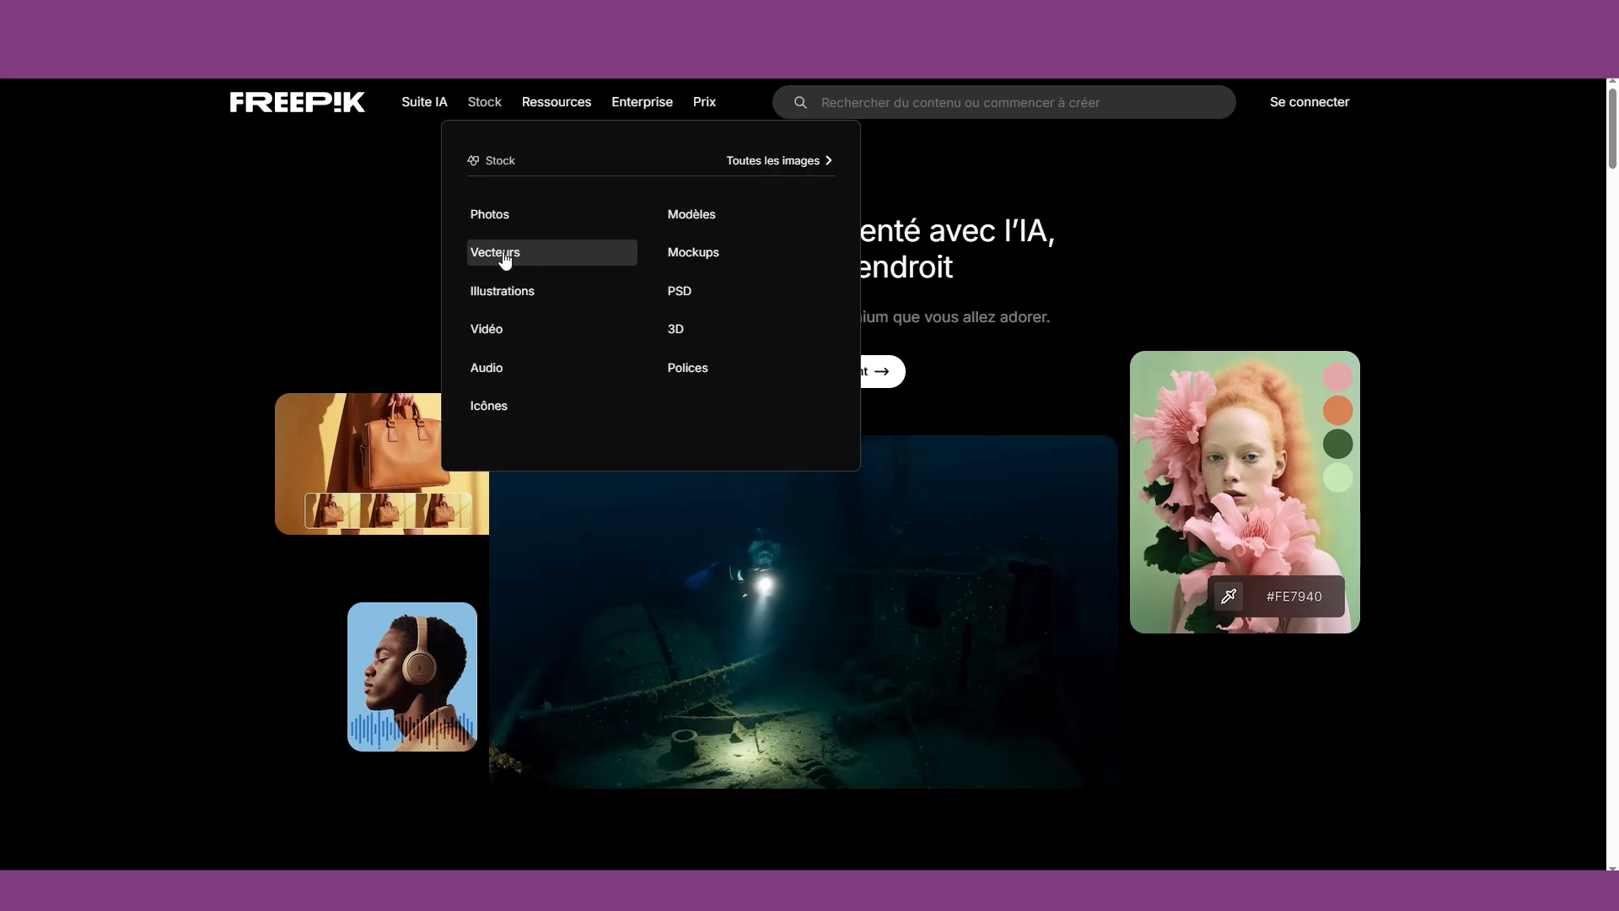
pyautogui.click(542, 255)
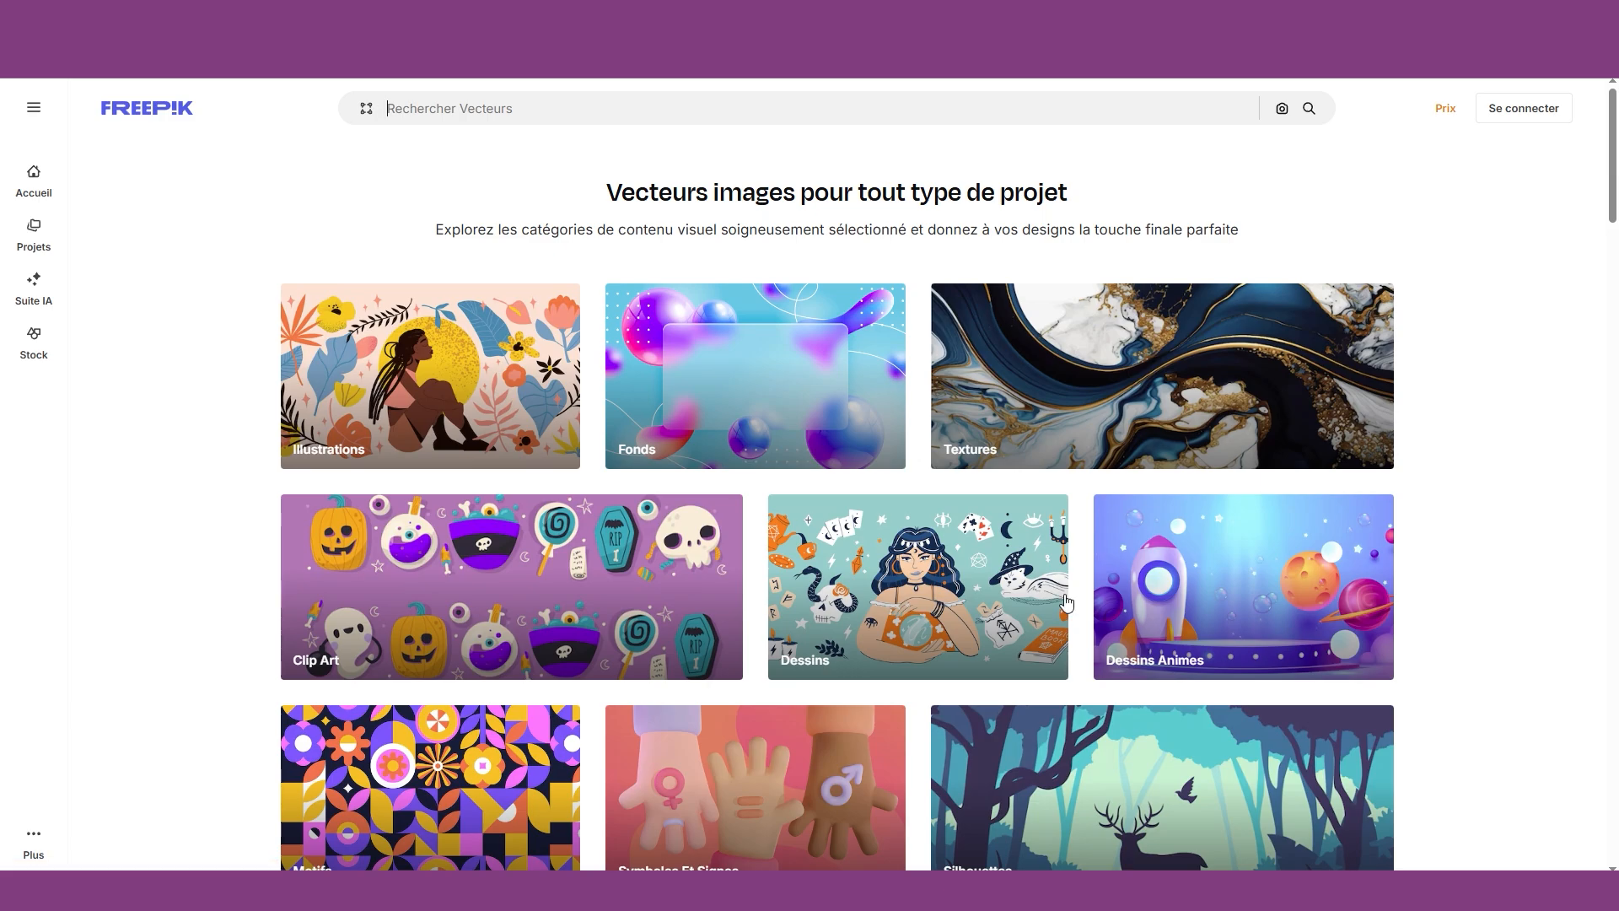
pyautogui.scroll(-3, 1066, 602)
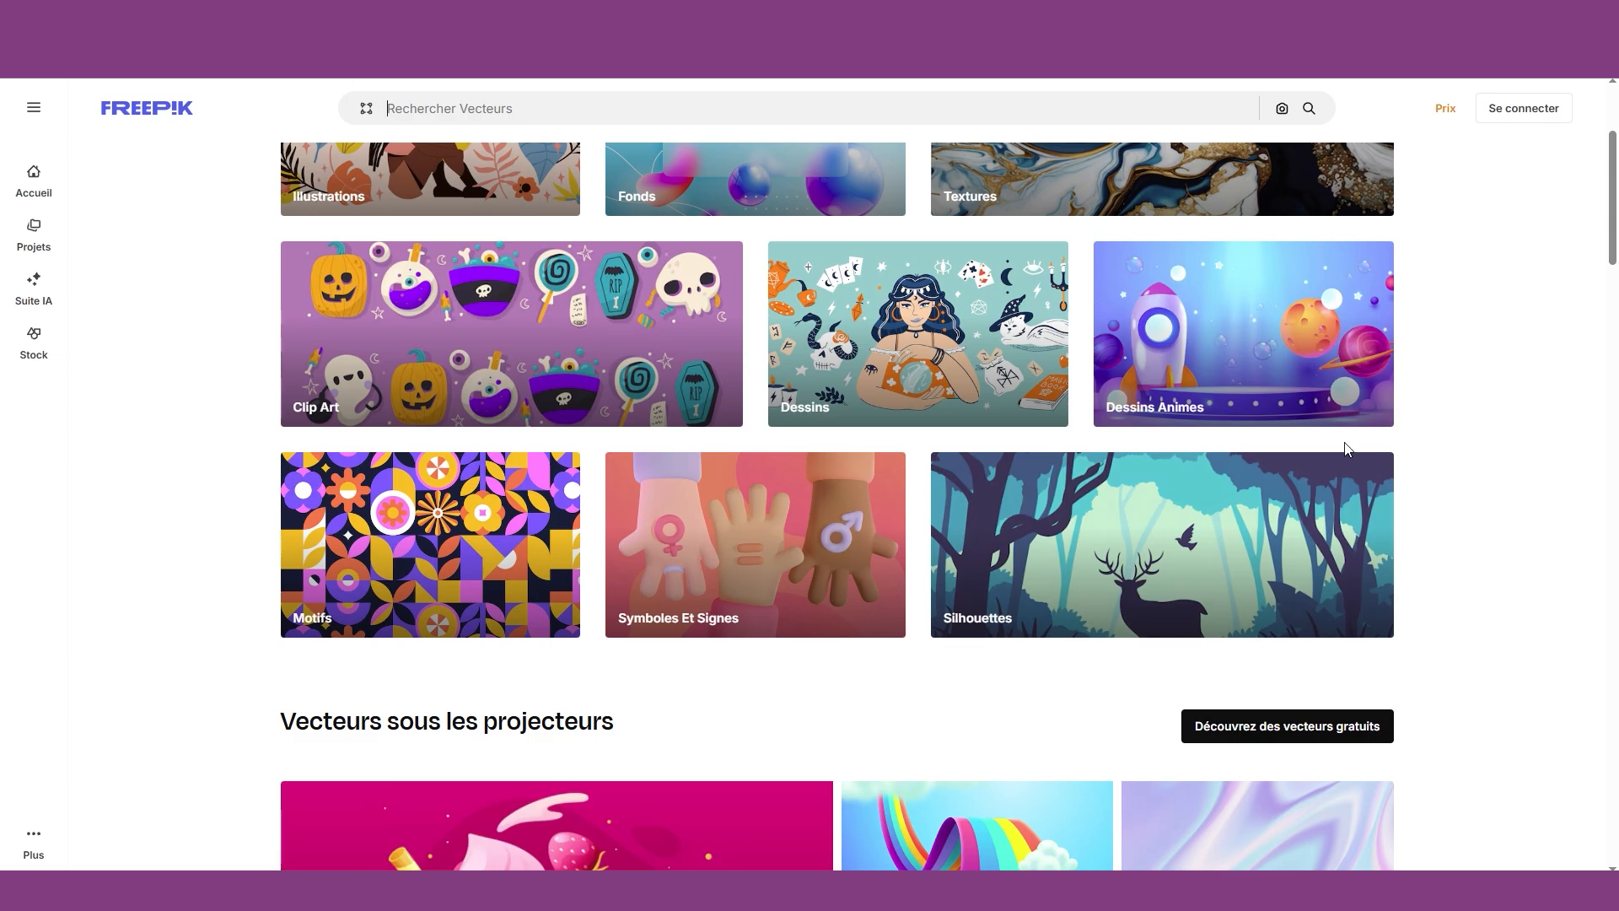
pyautogui.scroll(3, 1515, 513)
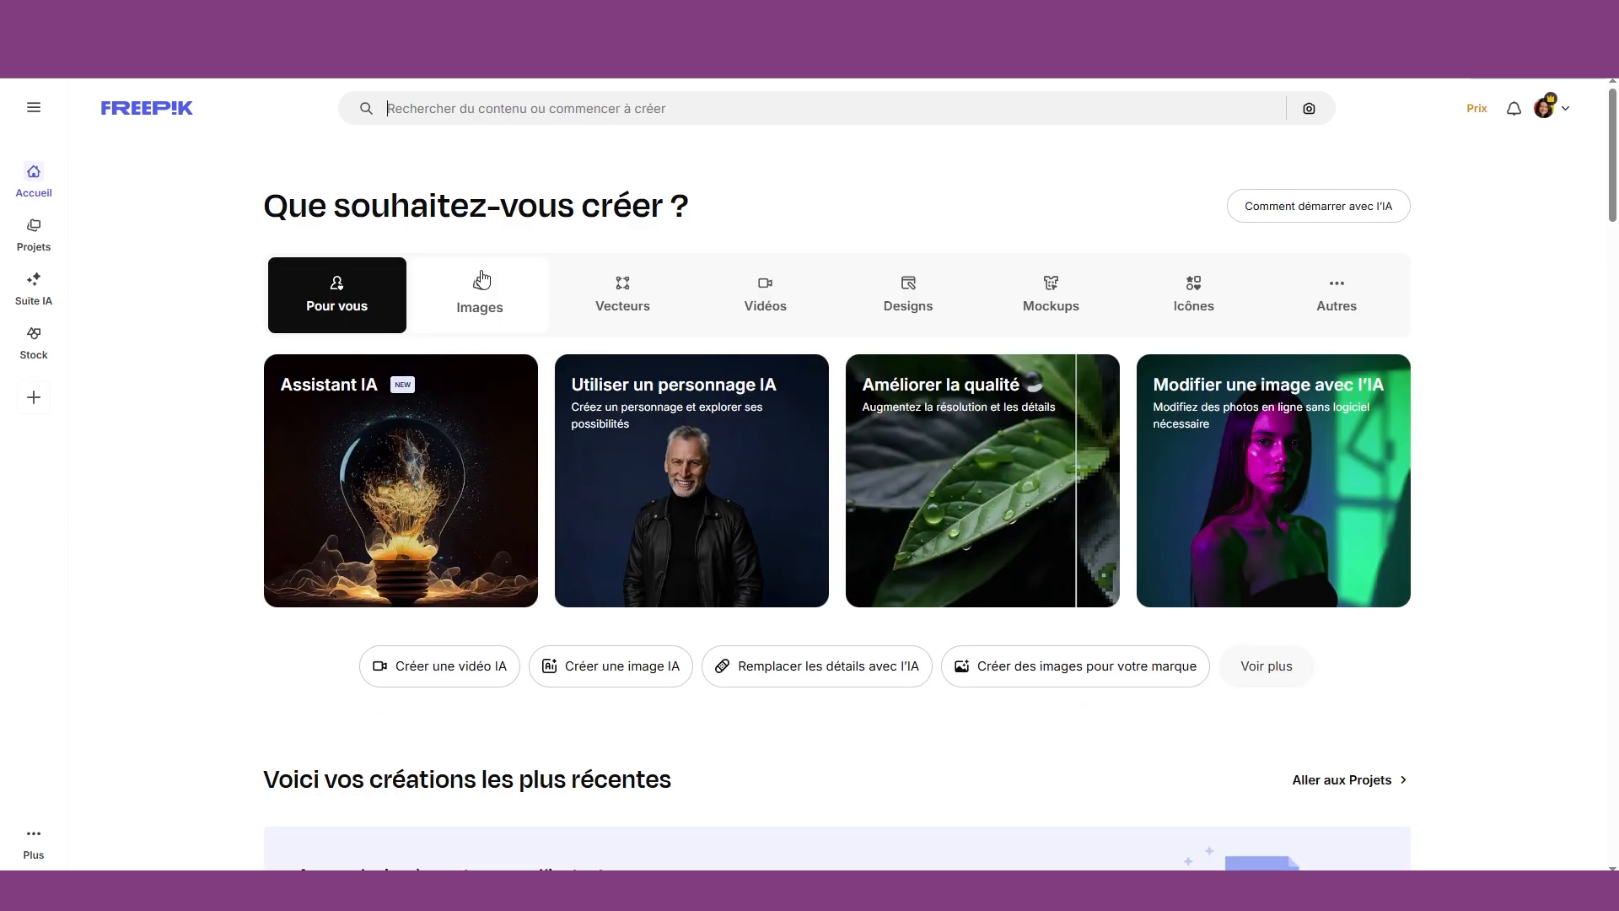
# View the home page's suggested tools for the Images, Vecteurs and Vidéos categories.
pyautogui.click(480, 304)
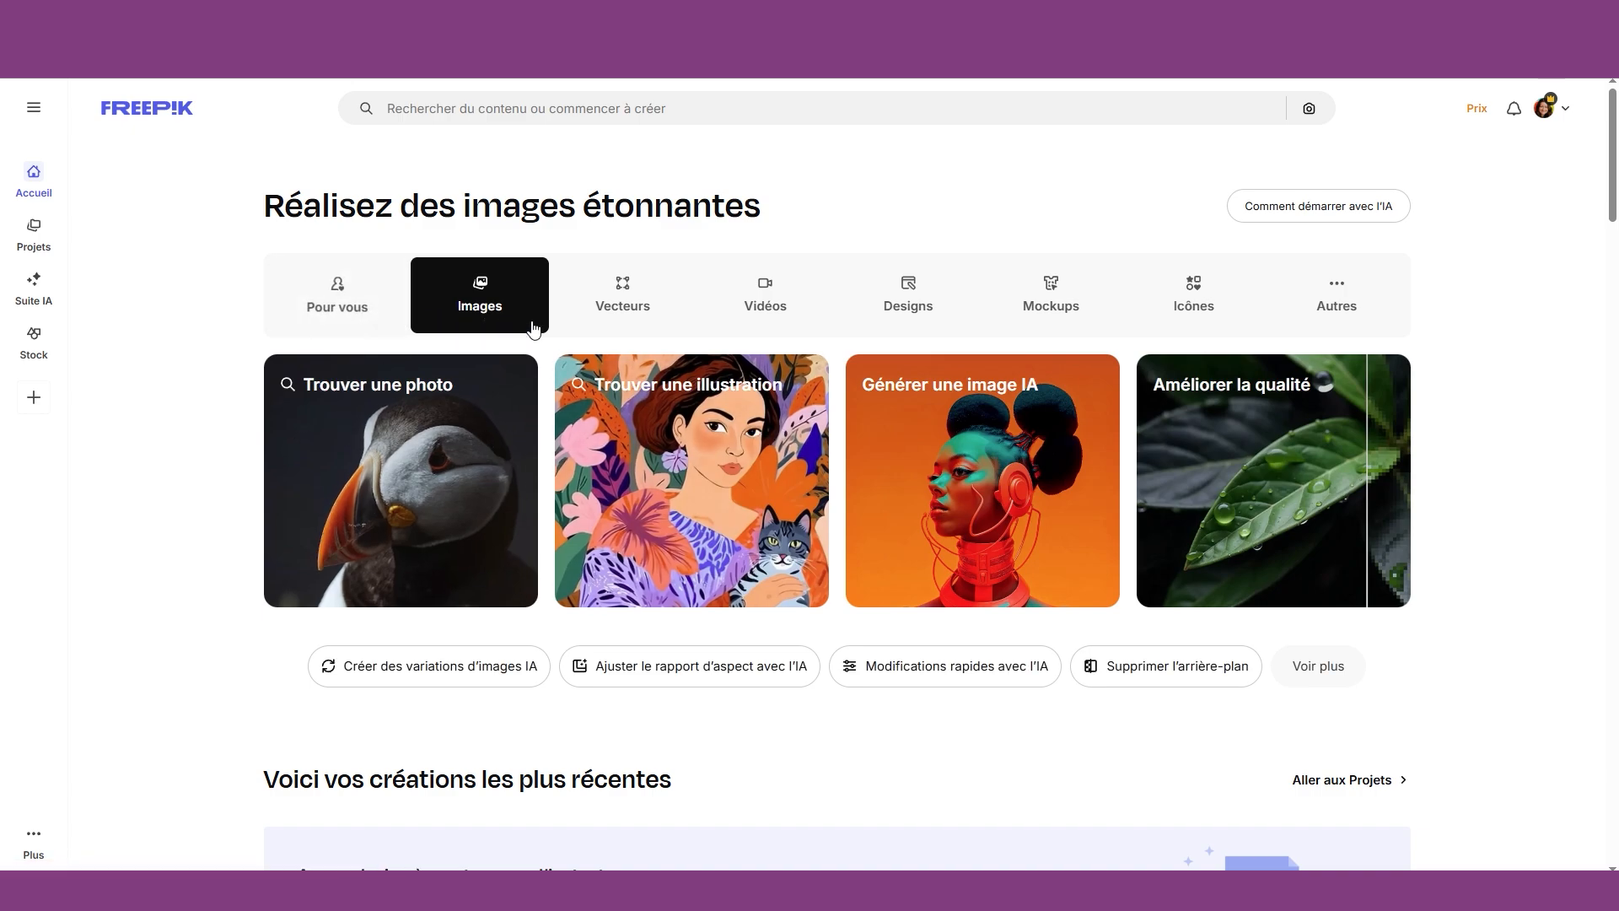
pyautogui.click(618, 300)
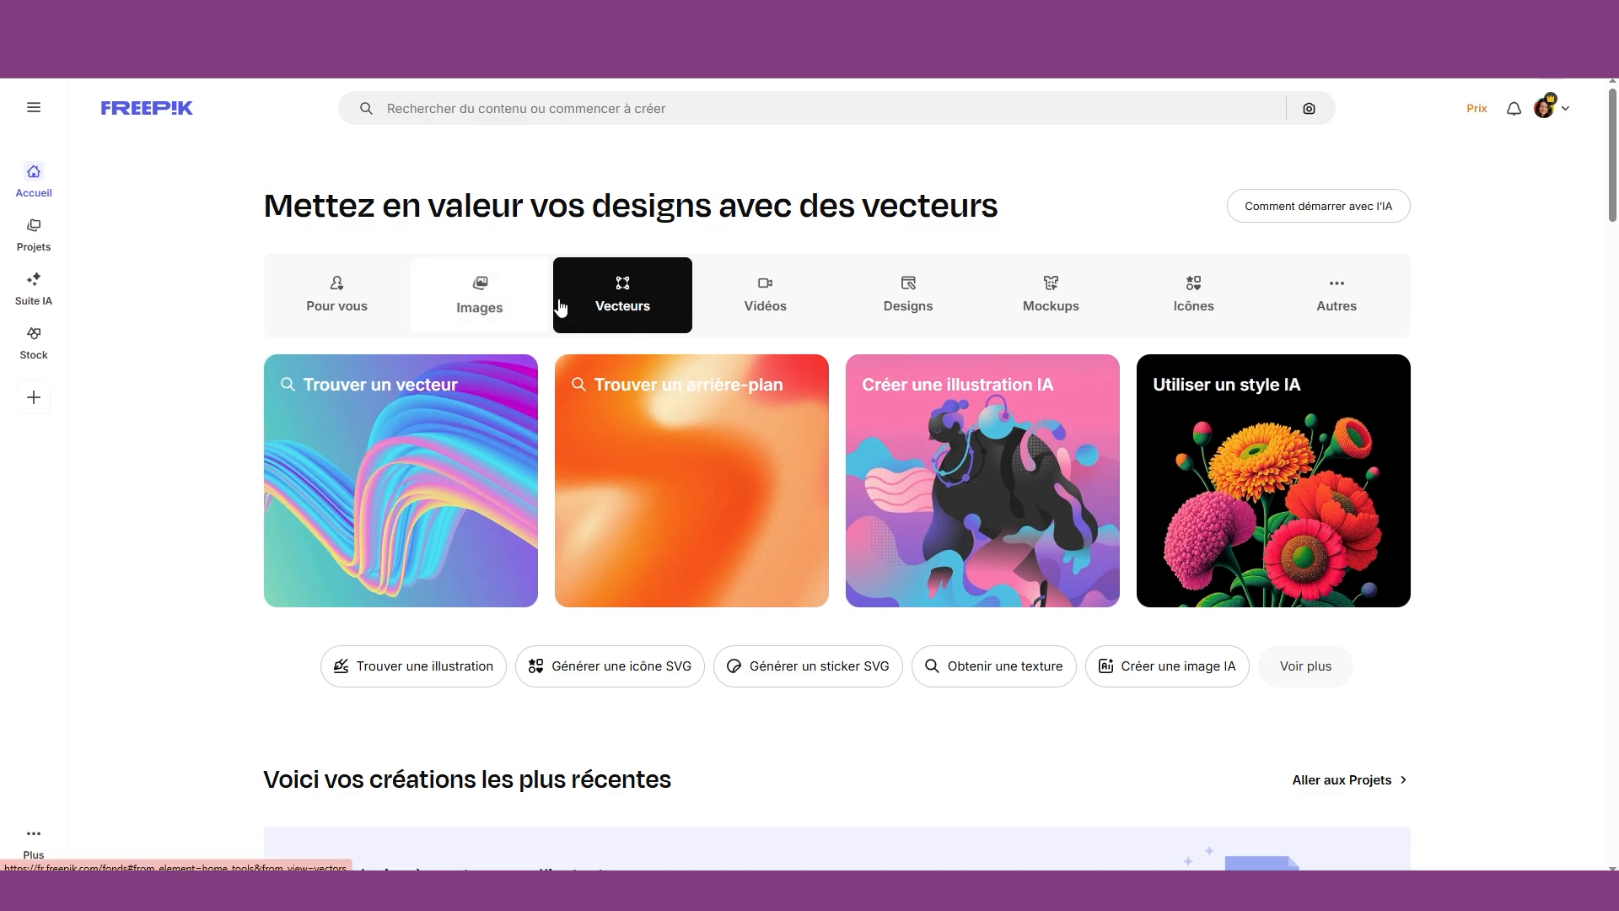
pyautogui.click(762, 310)
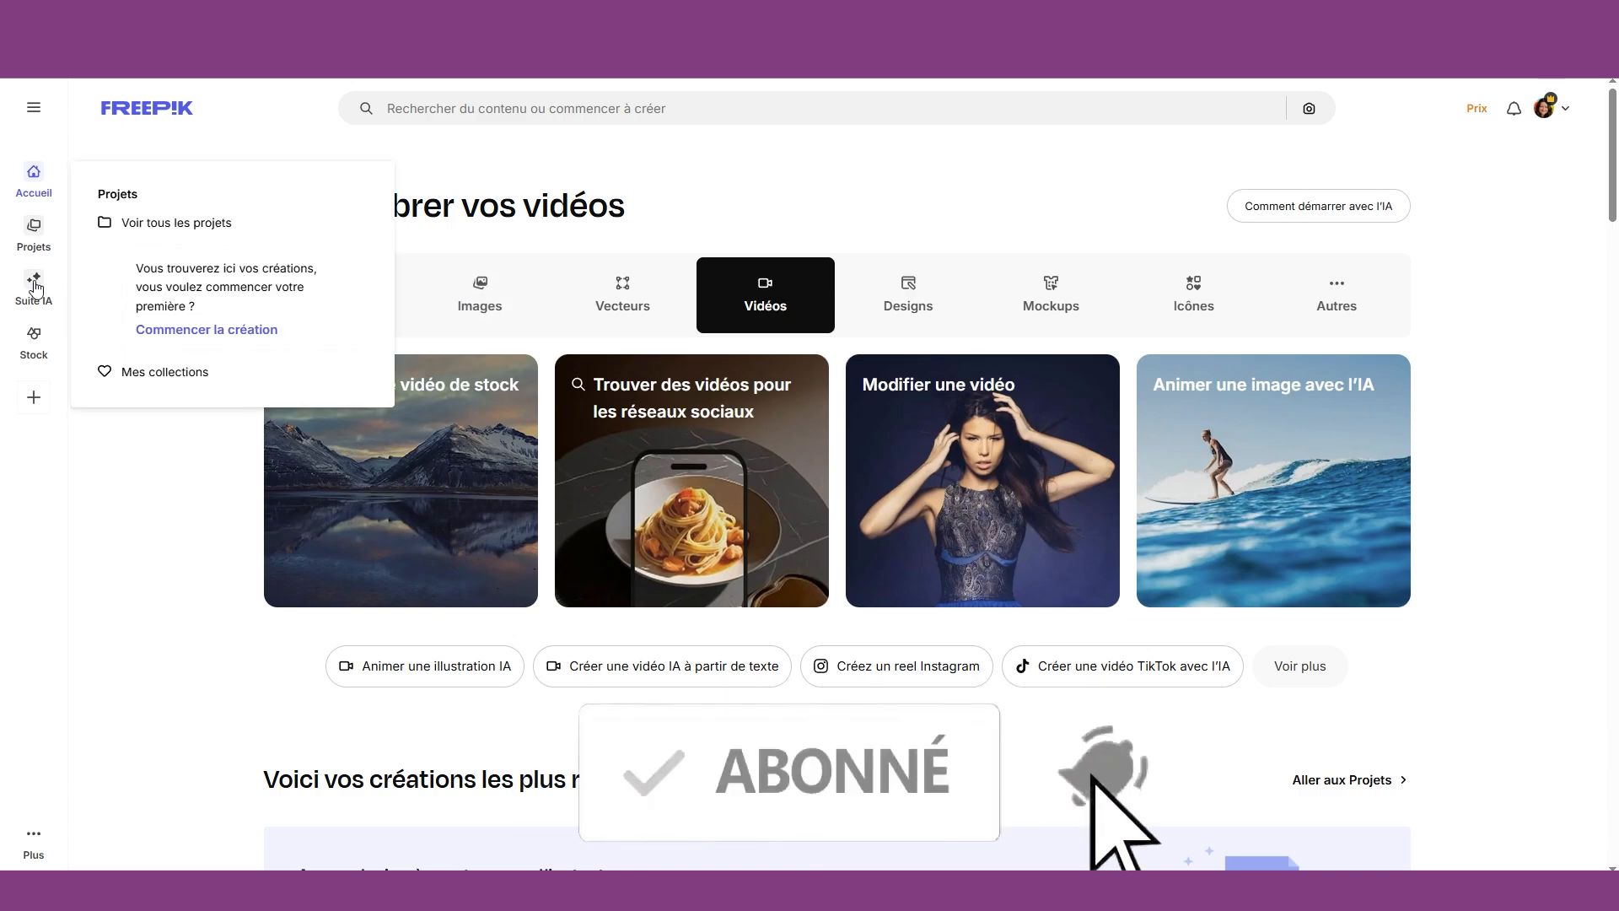
# Open the full list of AI suite tools and examine the image generation and photo retouching tools.
pyautogui.moveTo(34, 285)
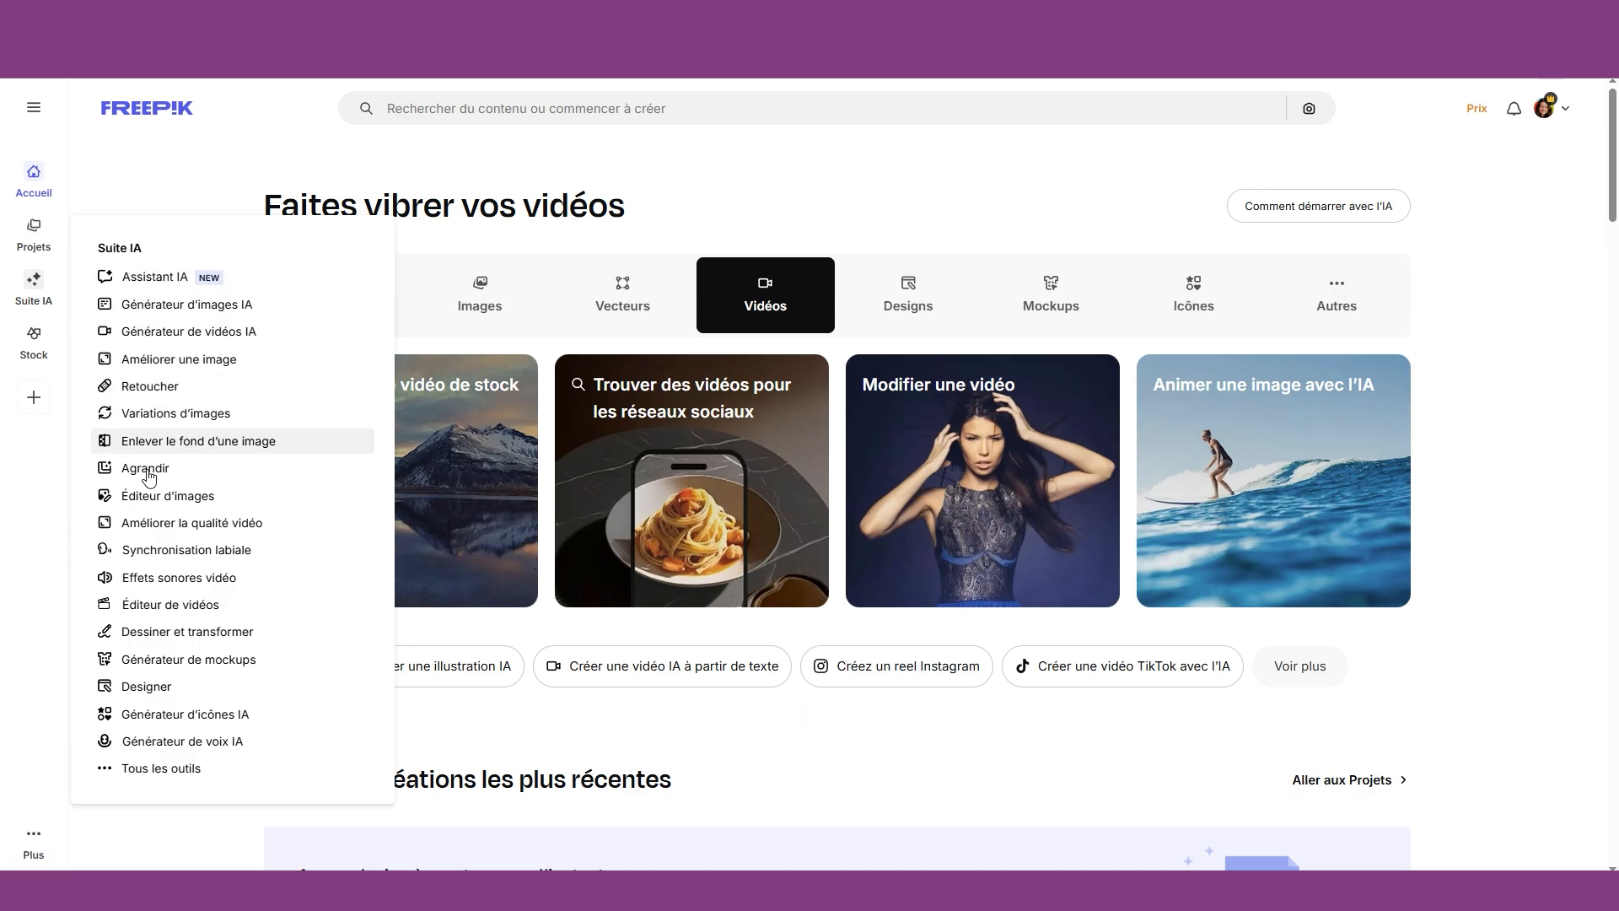
pyautogui.click(167, 778)
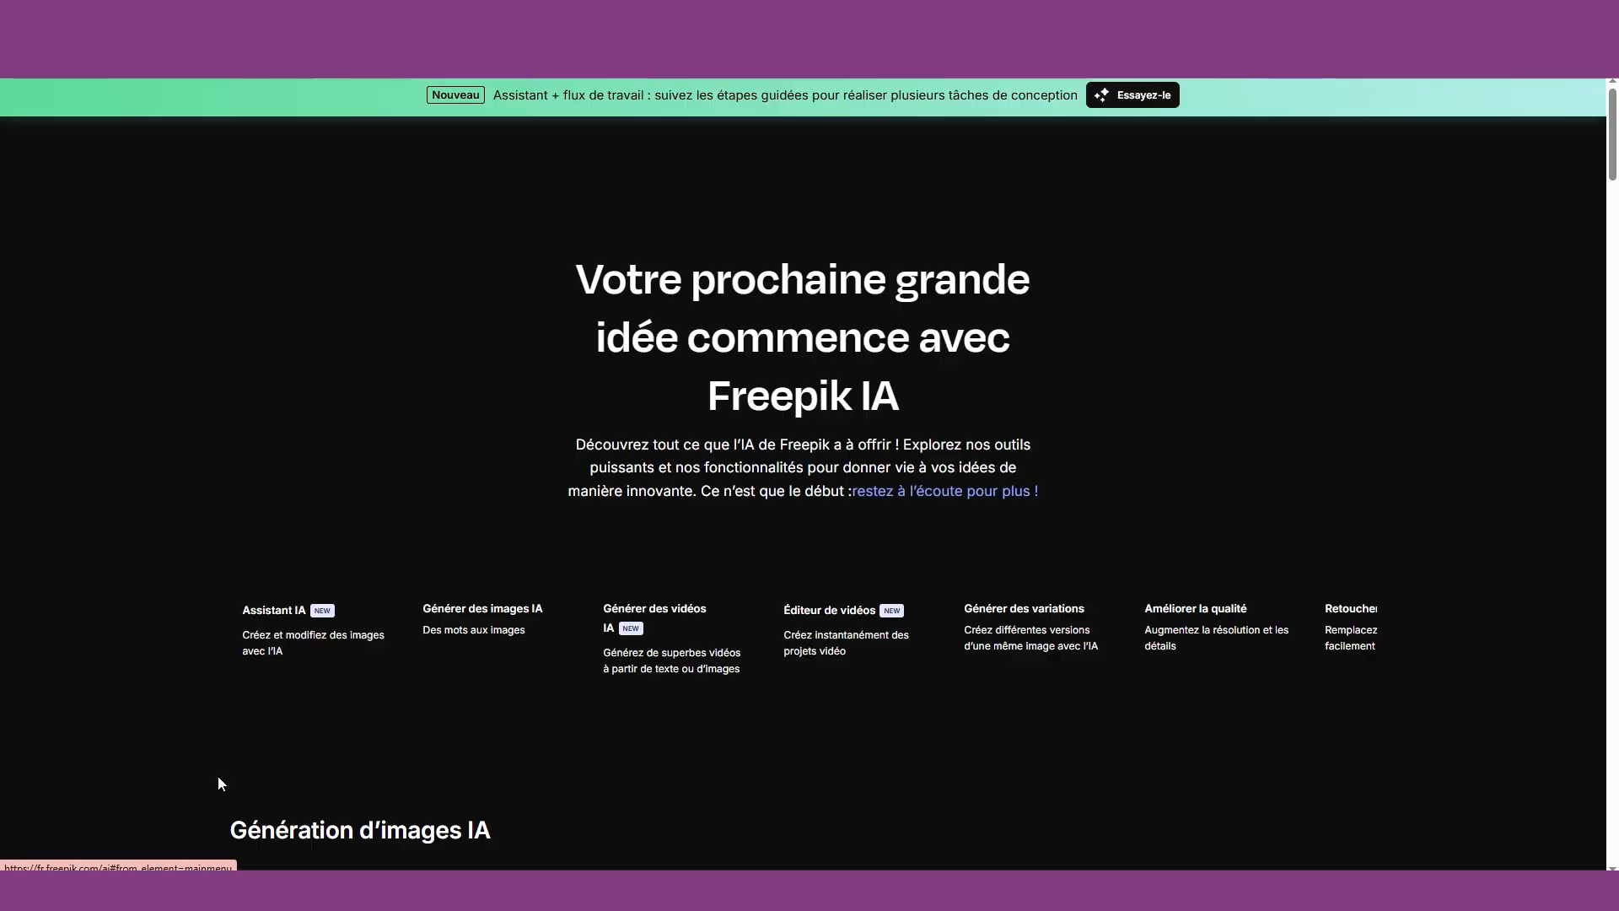
pyautogui.scroll(-4, 1115, 320)
pyautogui.scroll(-7, 1445, 414)
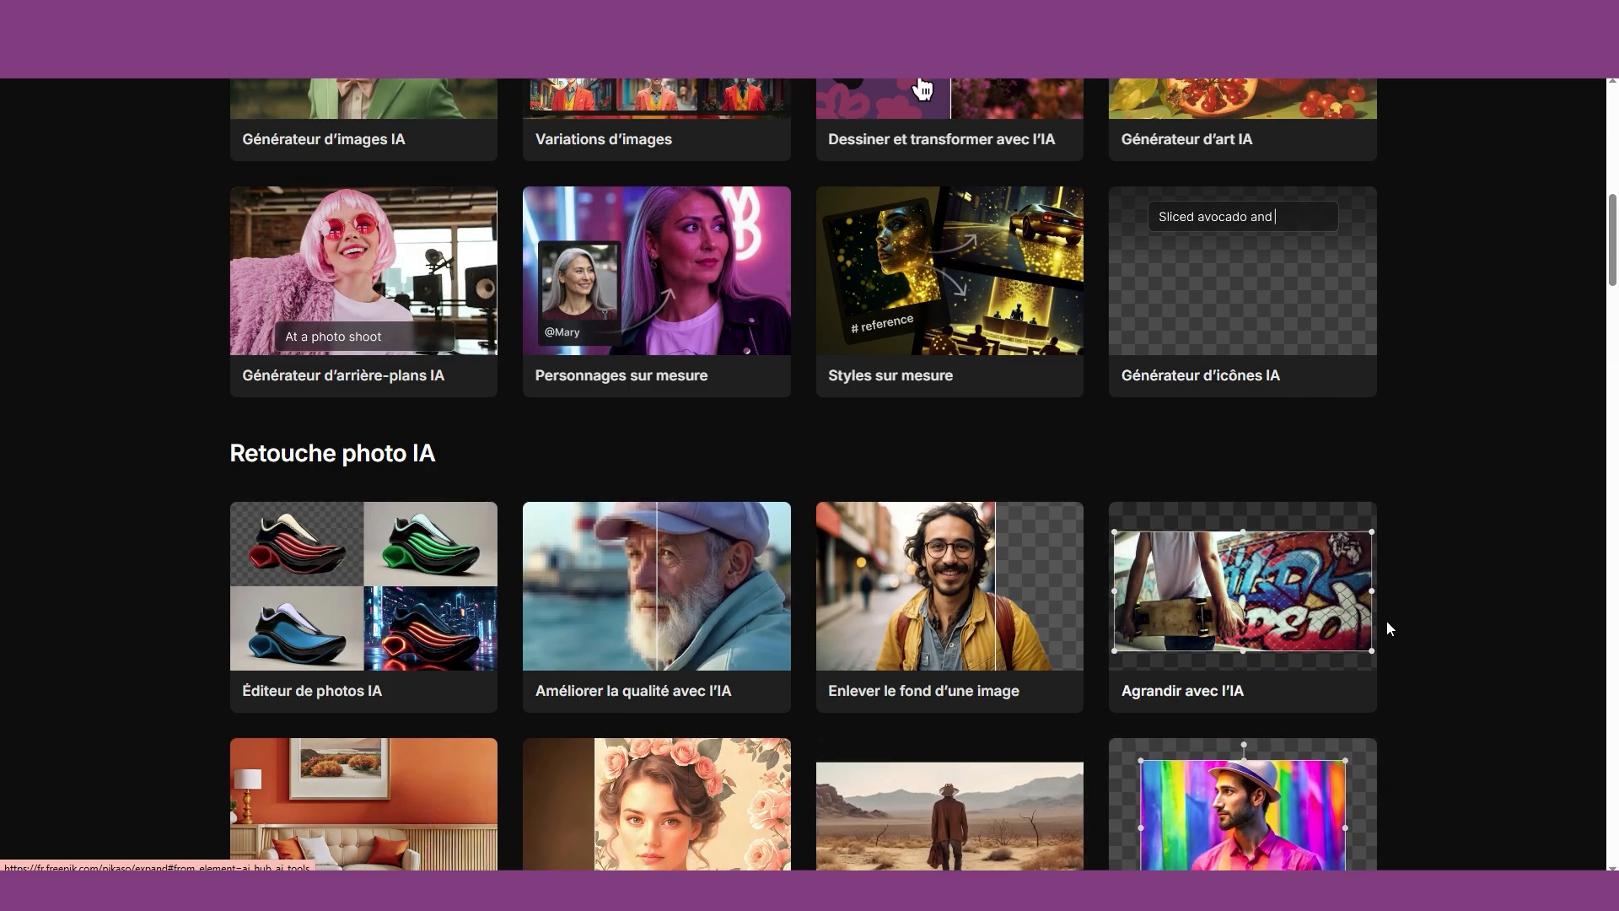
pyautogui.scroll(-1, 1450, 632)
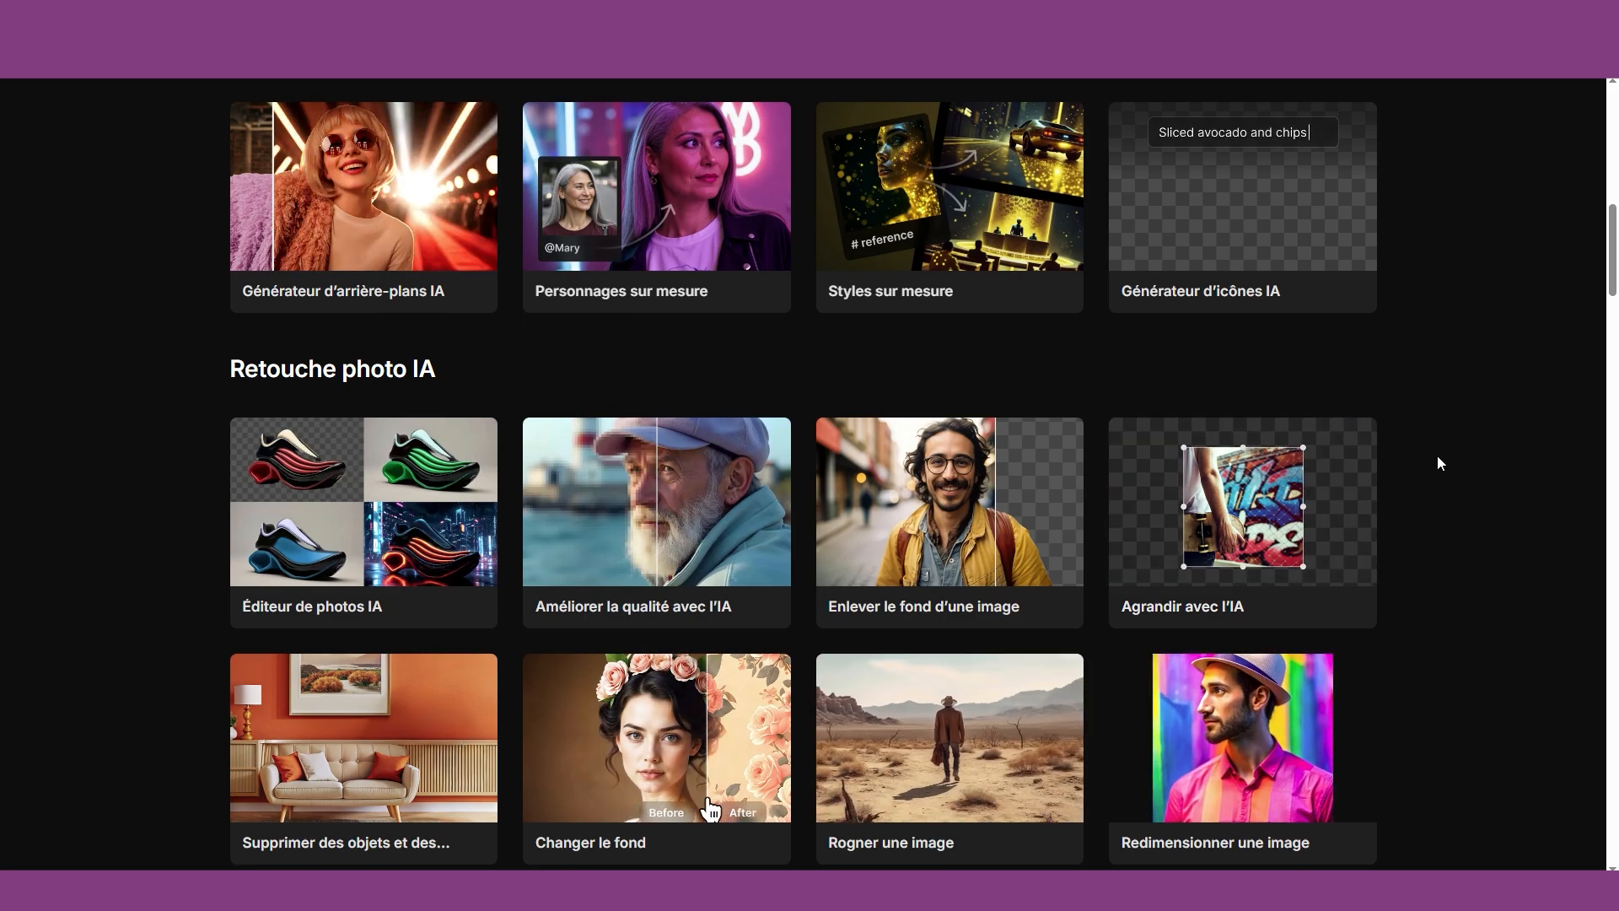
pyautogui.scroll(-2, 1462, 445)
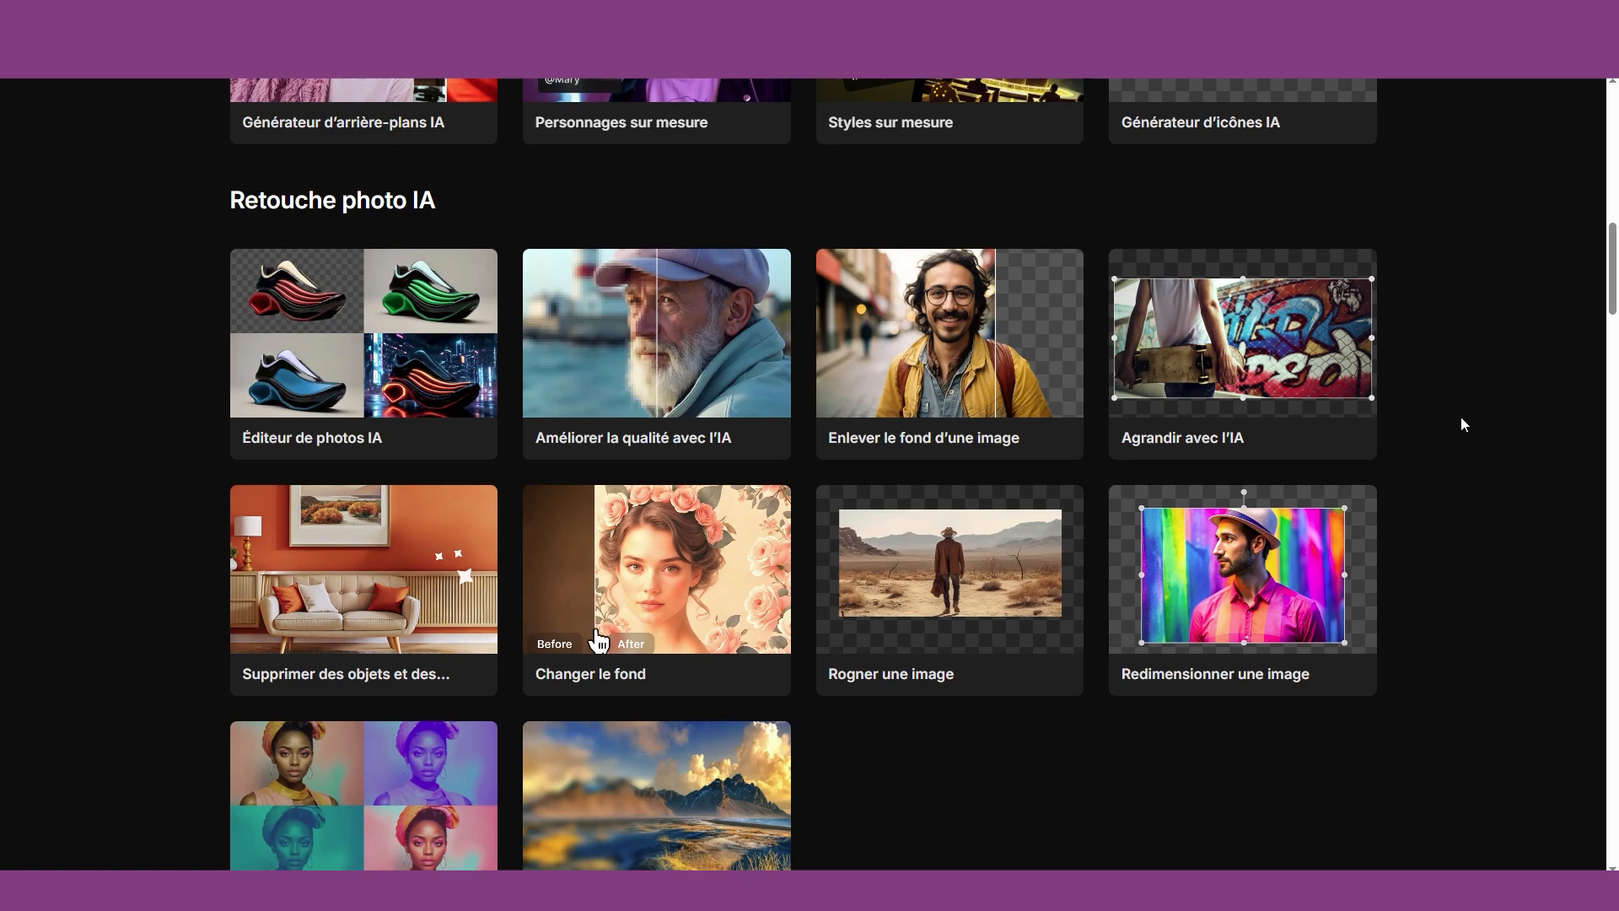
pyautogui.scroll(-2, 1459, 752)
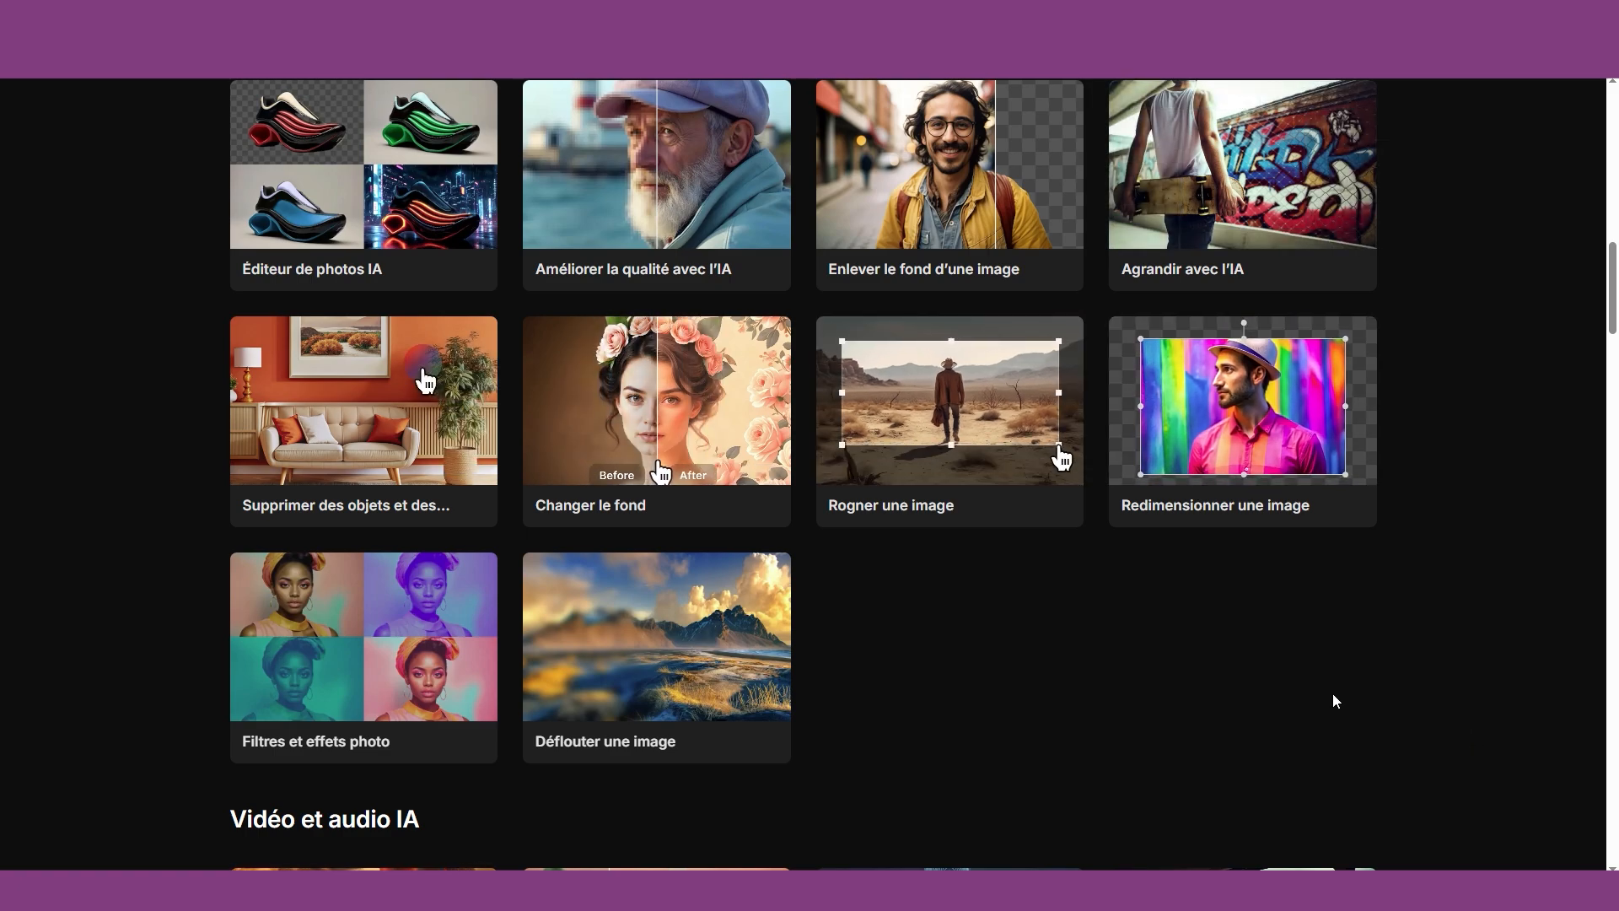
# Examine the AI video and audio tools, and go back over the photo retouching tools.
pyautogui.scroll(-7, 1453, 613)
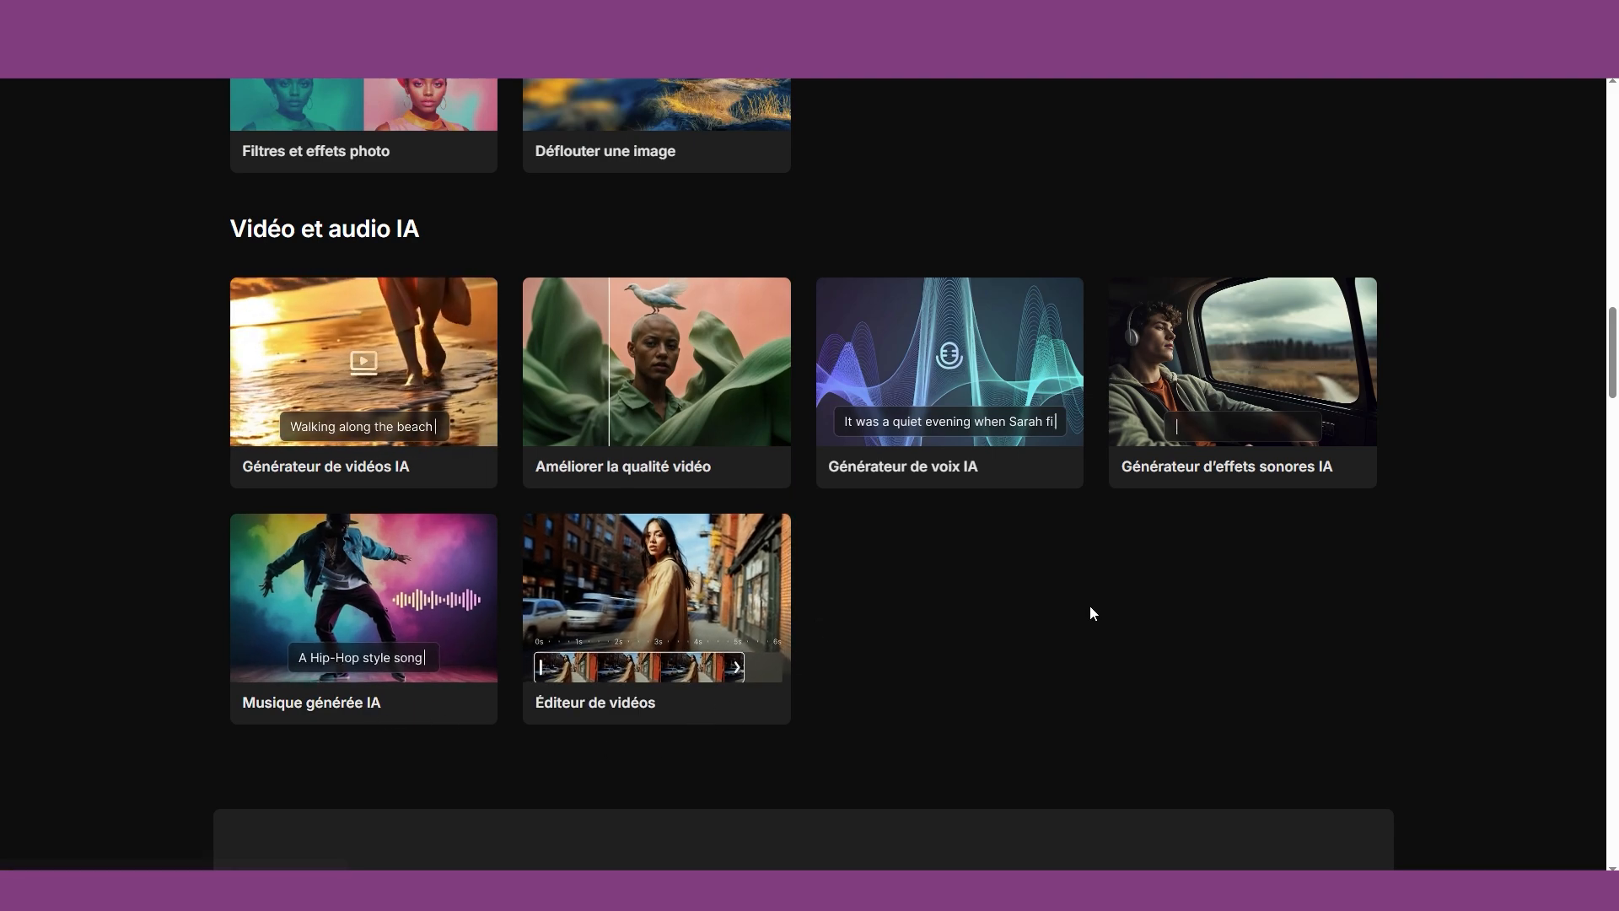
pyautogui.scroll(-3, 1097, 607)
pyautogui.scroll(6, 1130, 603)
pyautogui.scroll(5, 1125, 605)
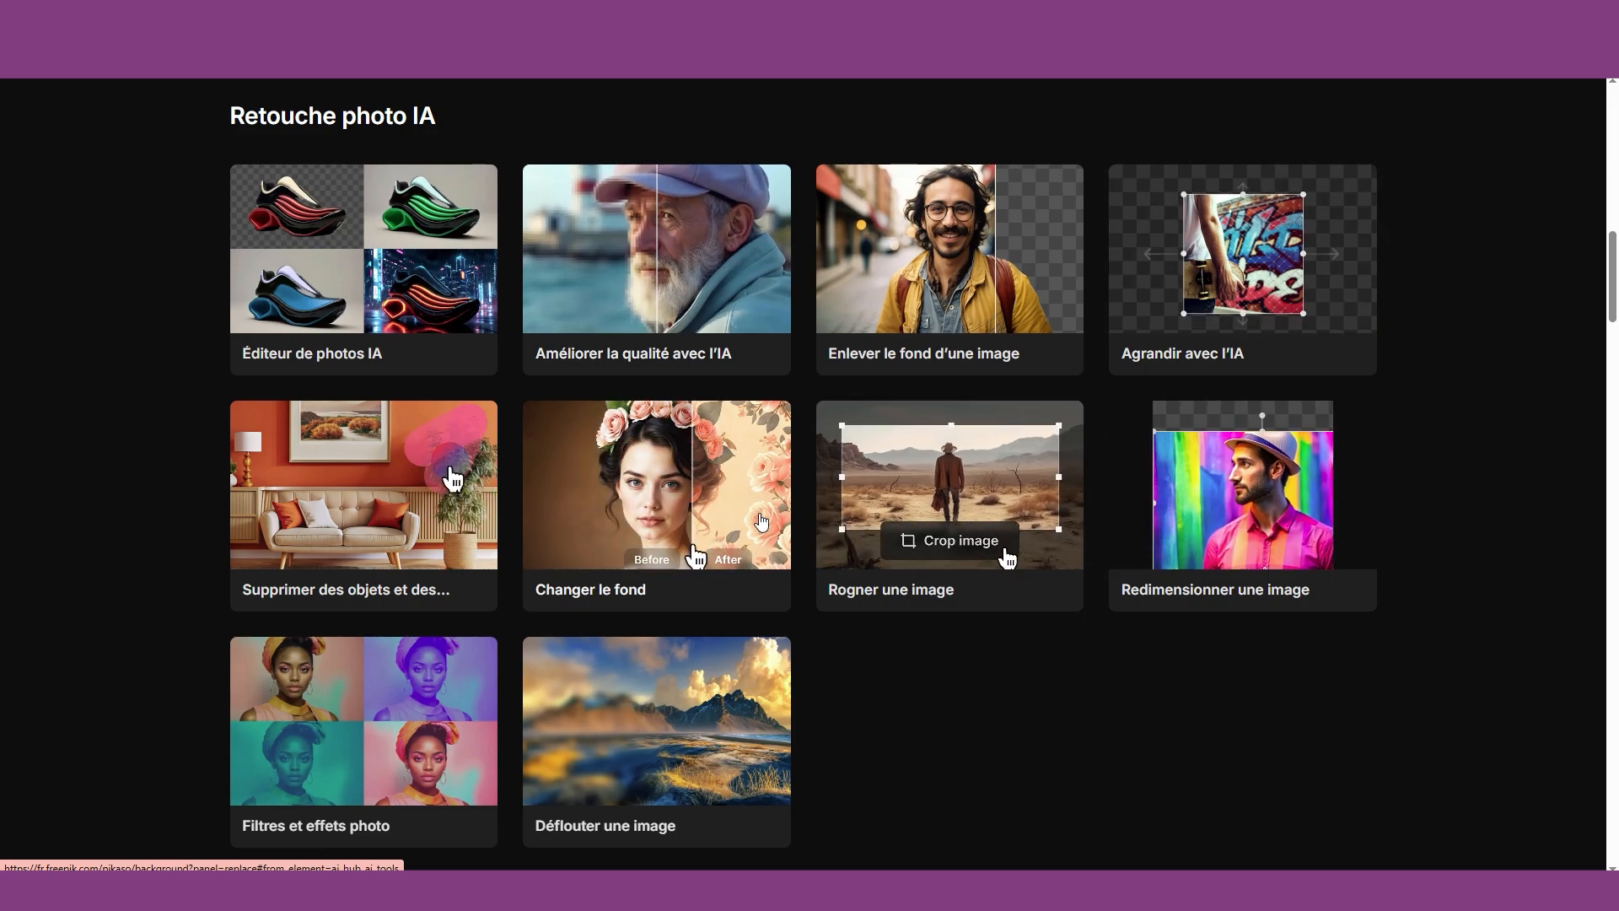
pyautogui.scroll(-1, 1109, 590)
pyautogui.scroll(1, 862, 674)
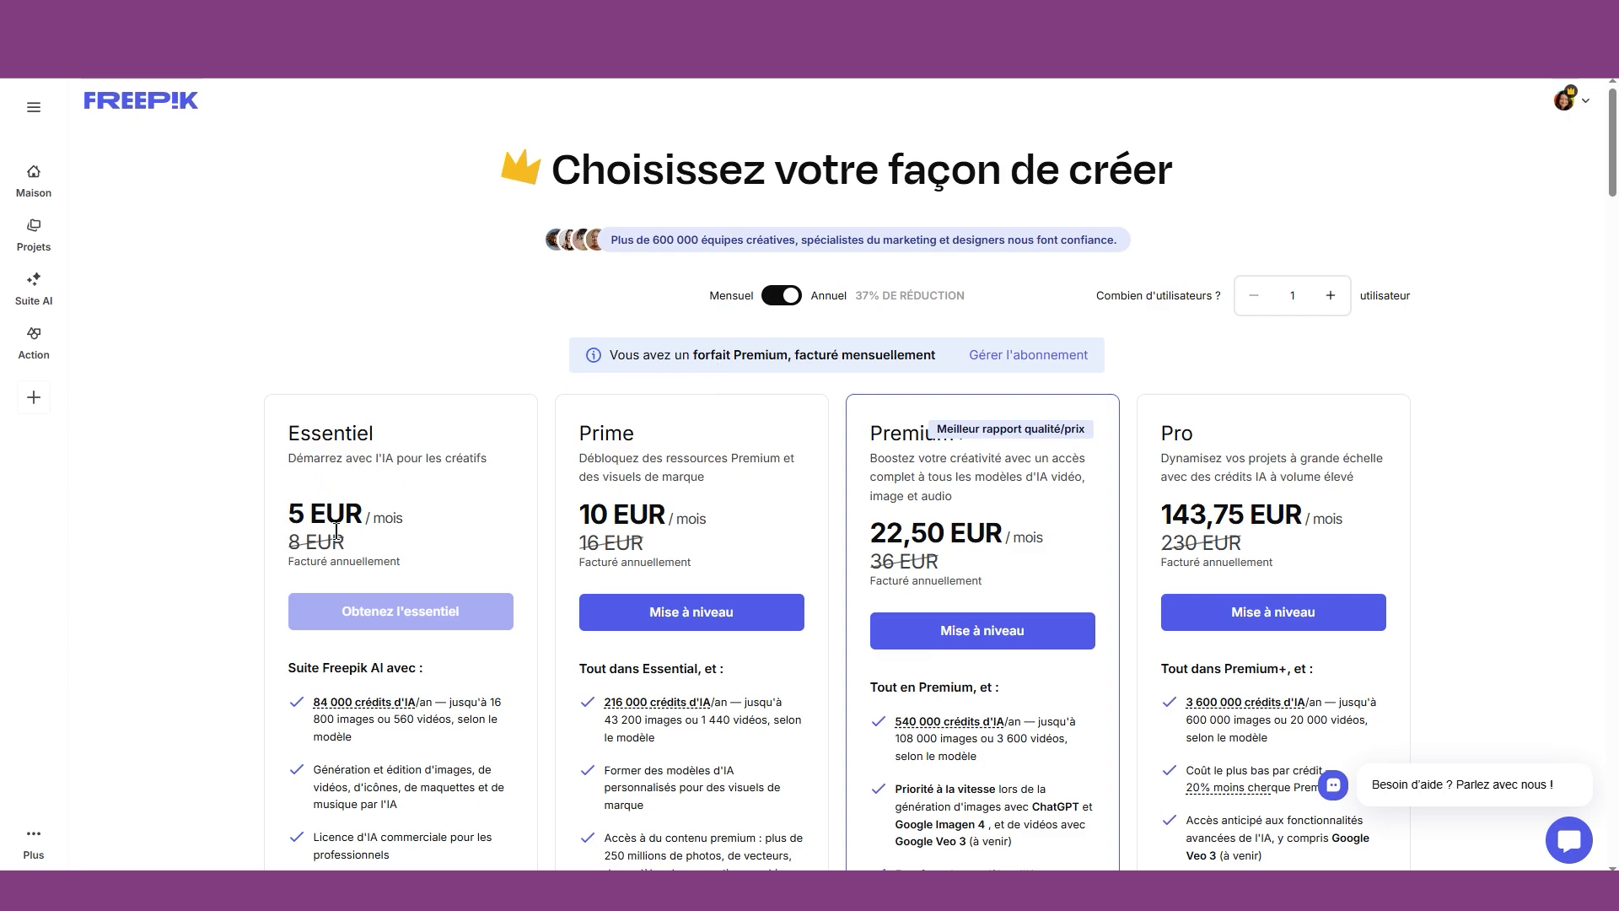
# Compare the prices, AI credits and included features of the Essentiel, Prime, Premium+ and Pro plans.
pyautogui.moveTo(290, 512); pyautogui.dragTo(427, 528)
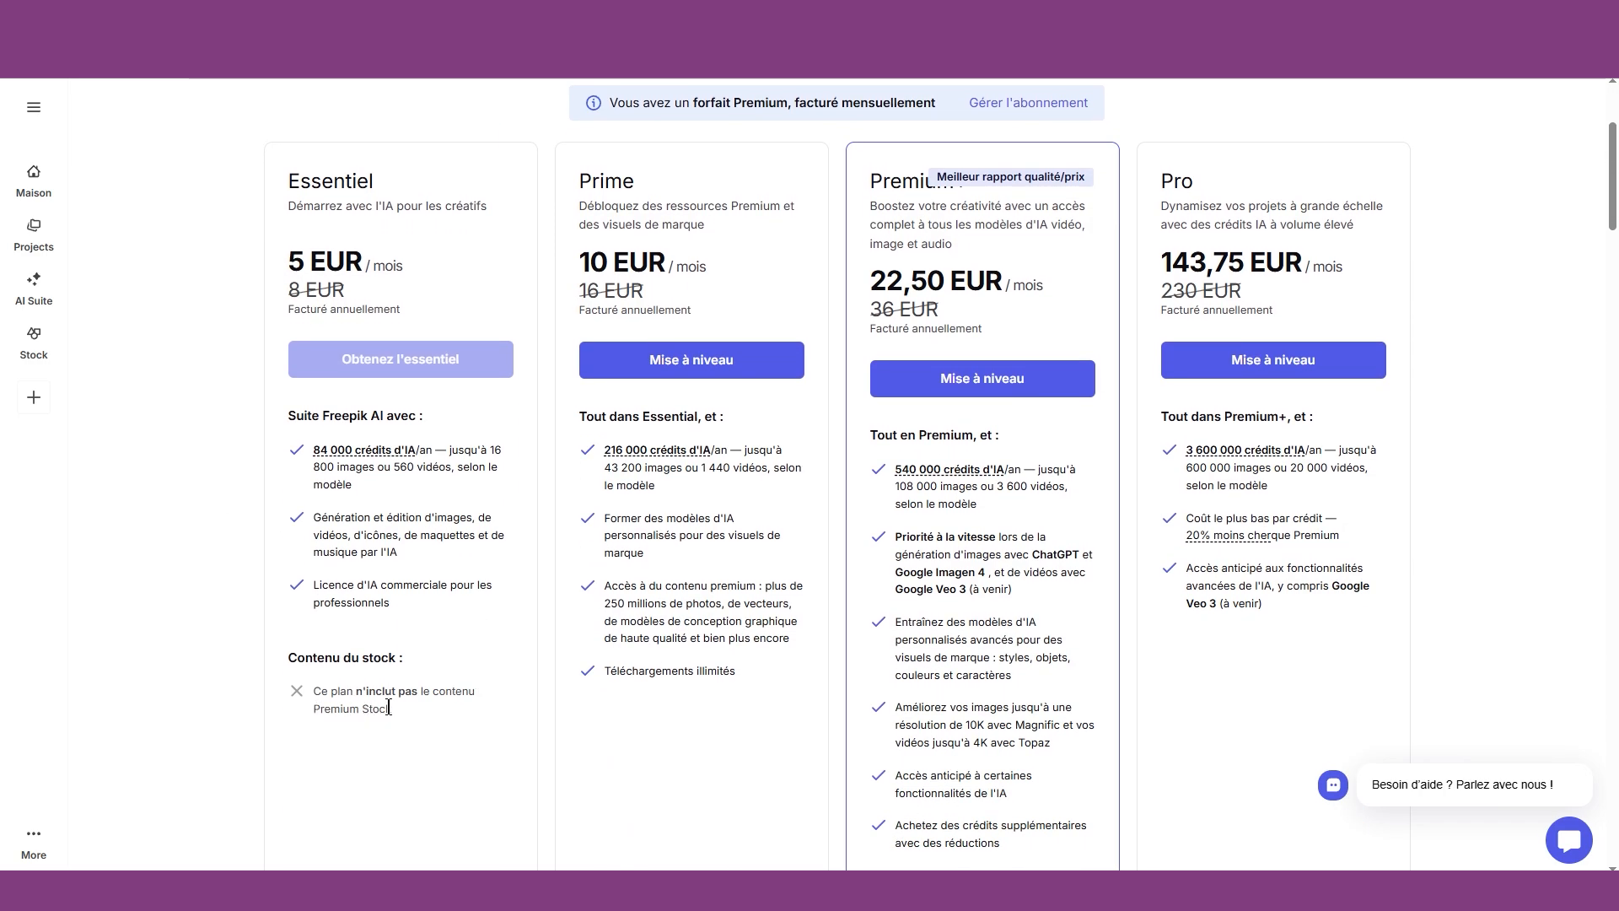
pyautogui.scroll(2, 534, 712)
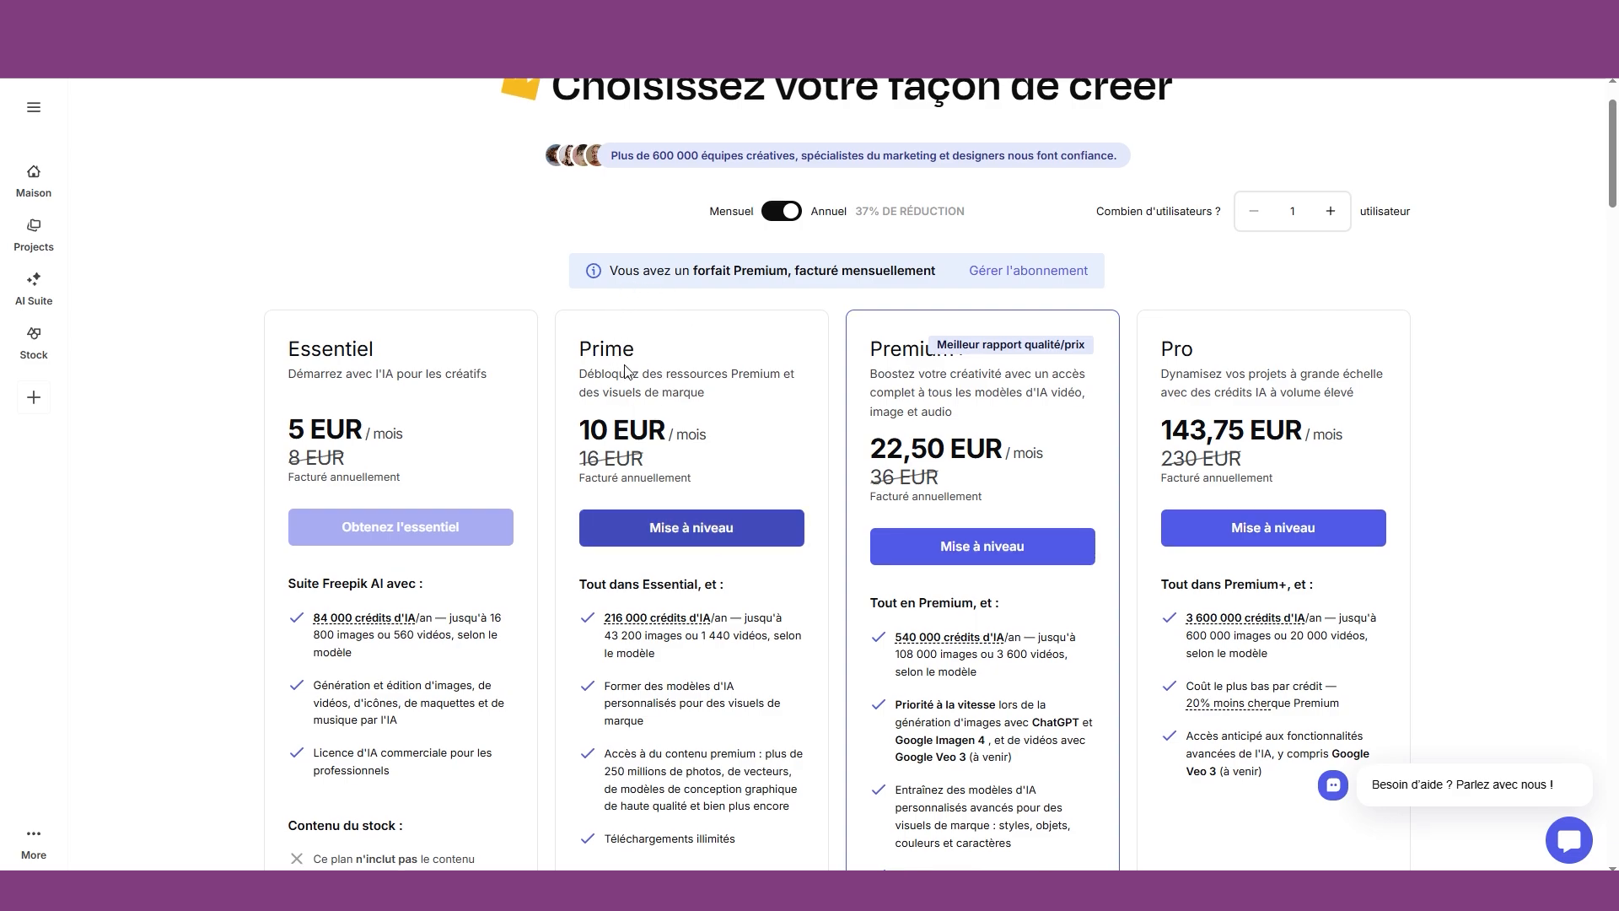
pyautogui.scroll(-2, 661, 430)
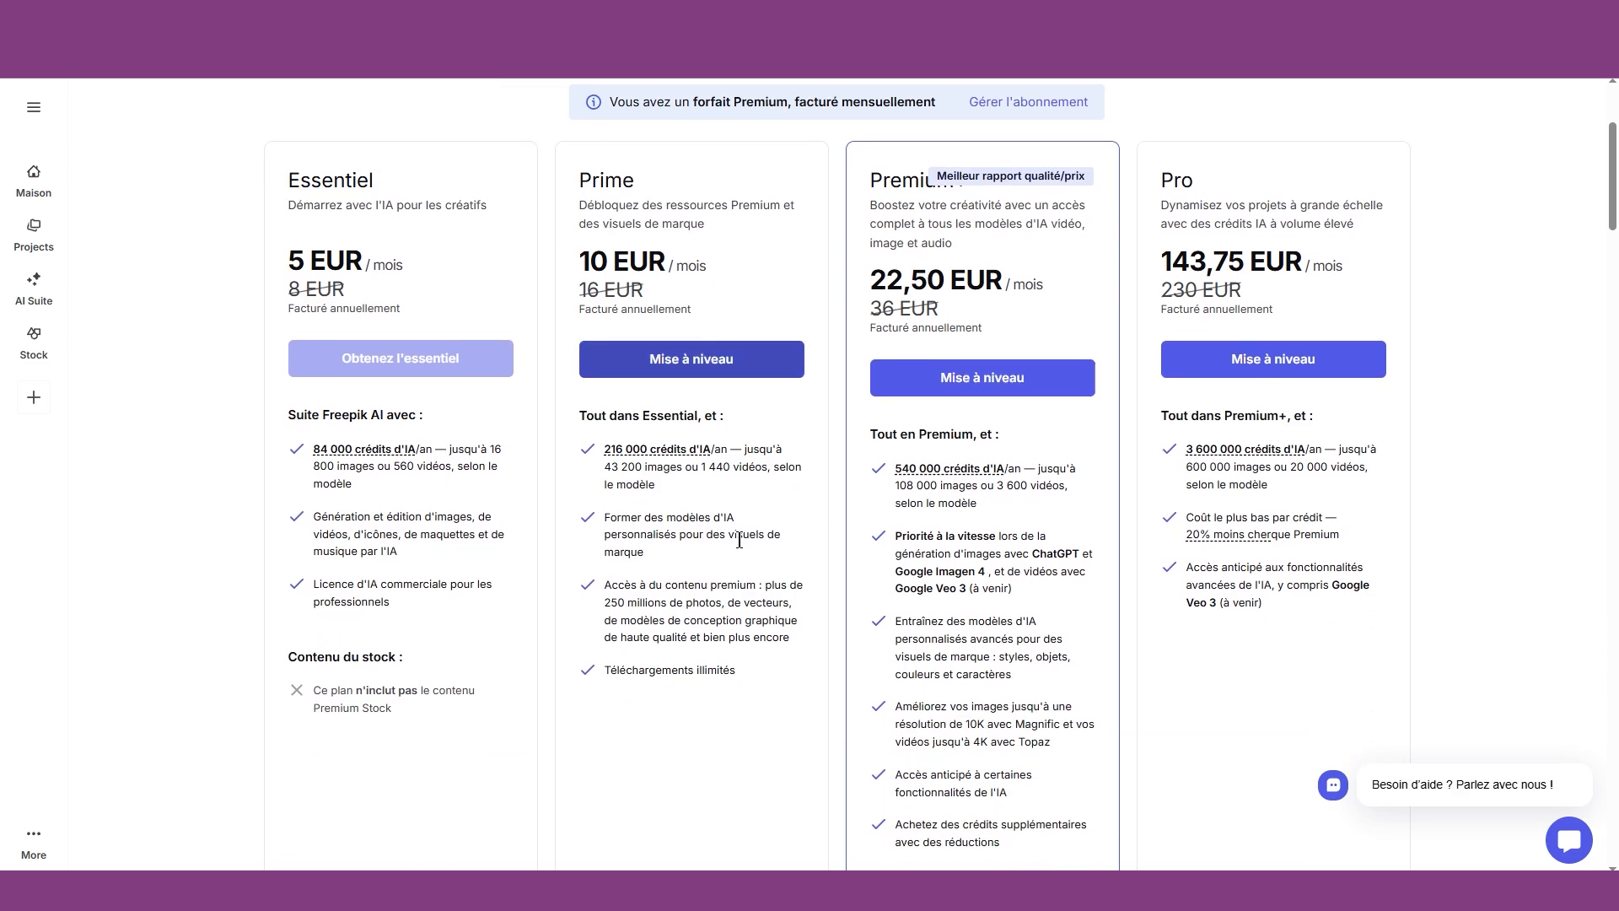
pyautogui.scroll(-1, 737, 540)
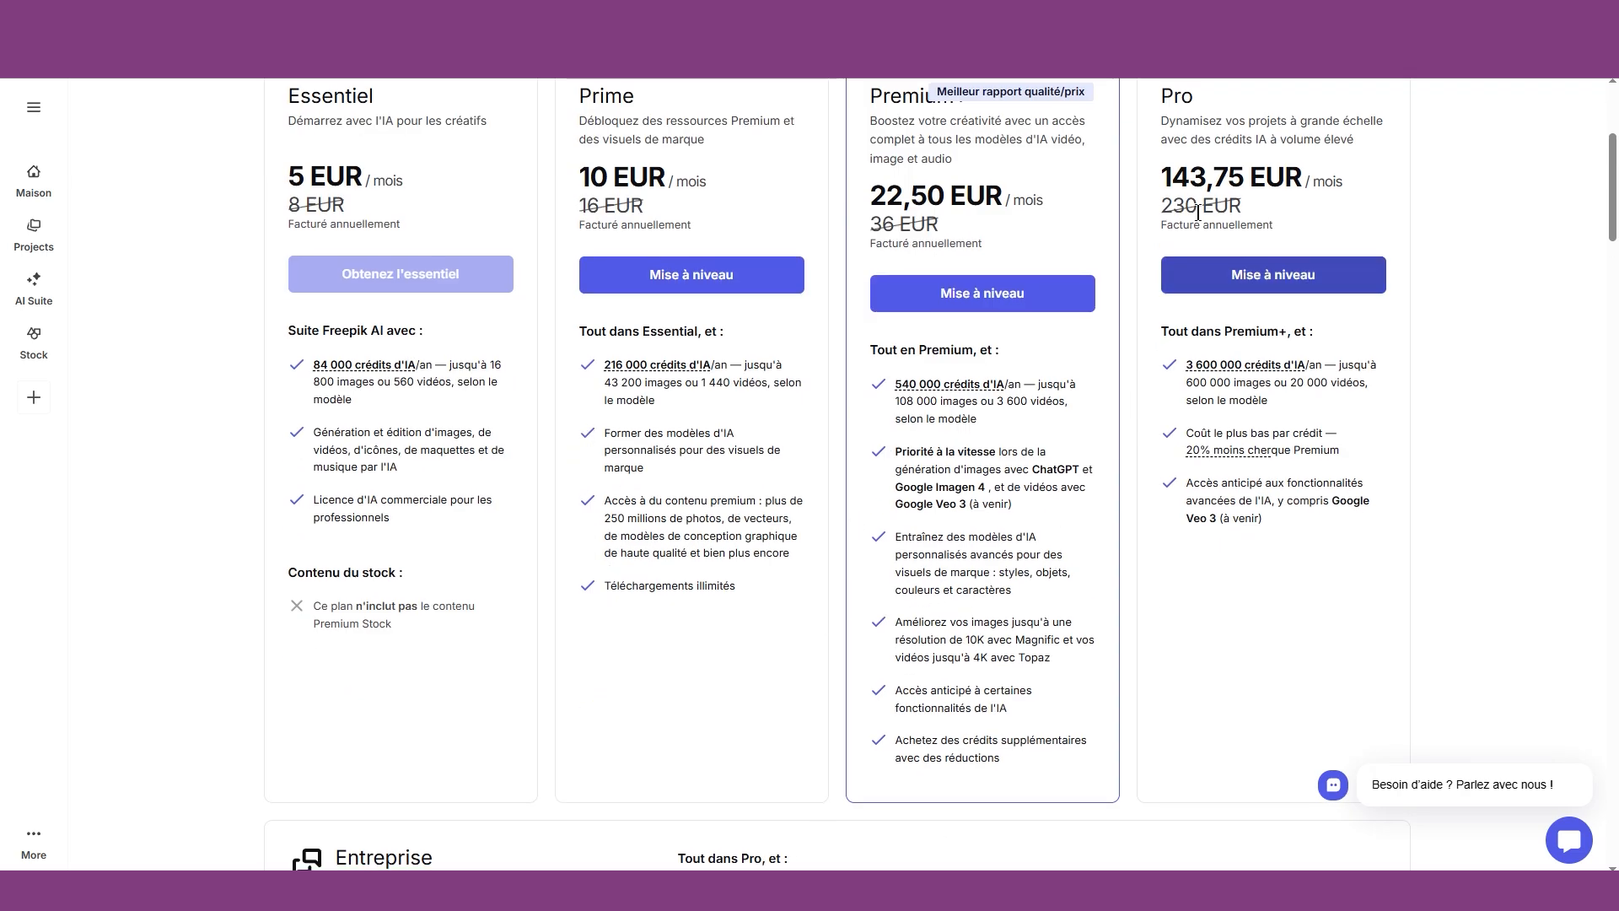
pyautogui.scroll(1, 944, 408)
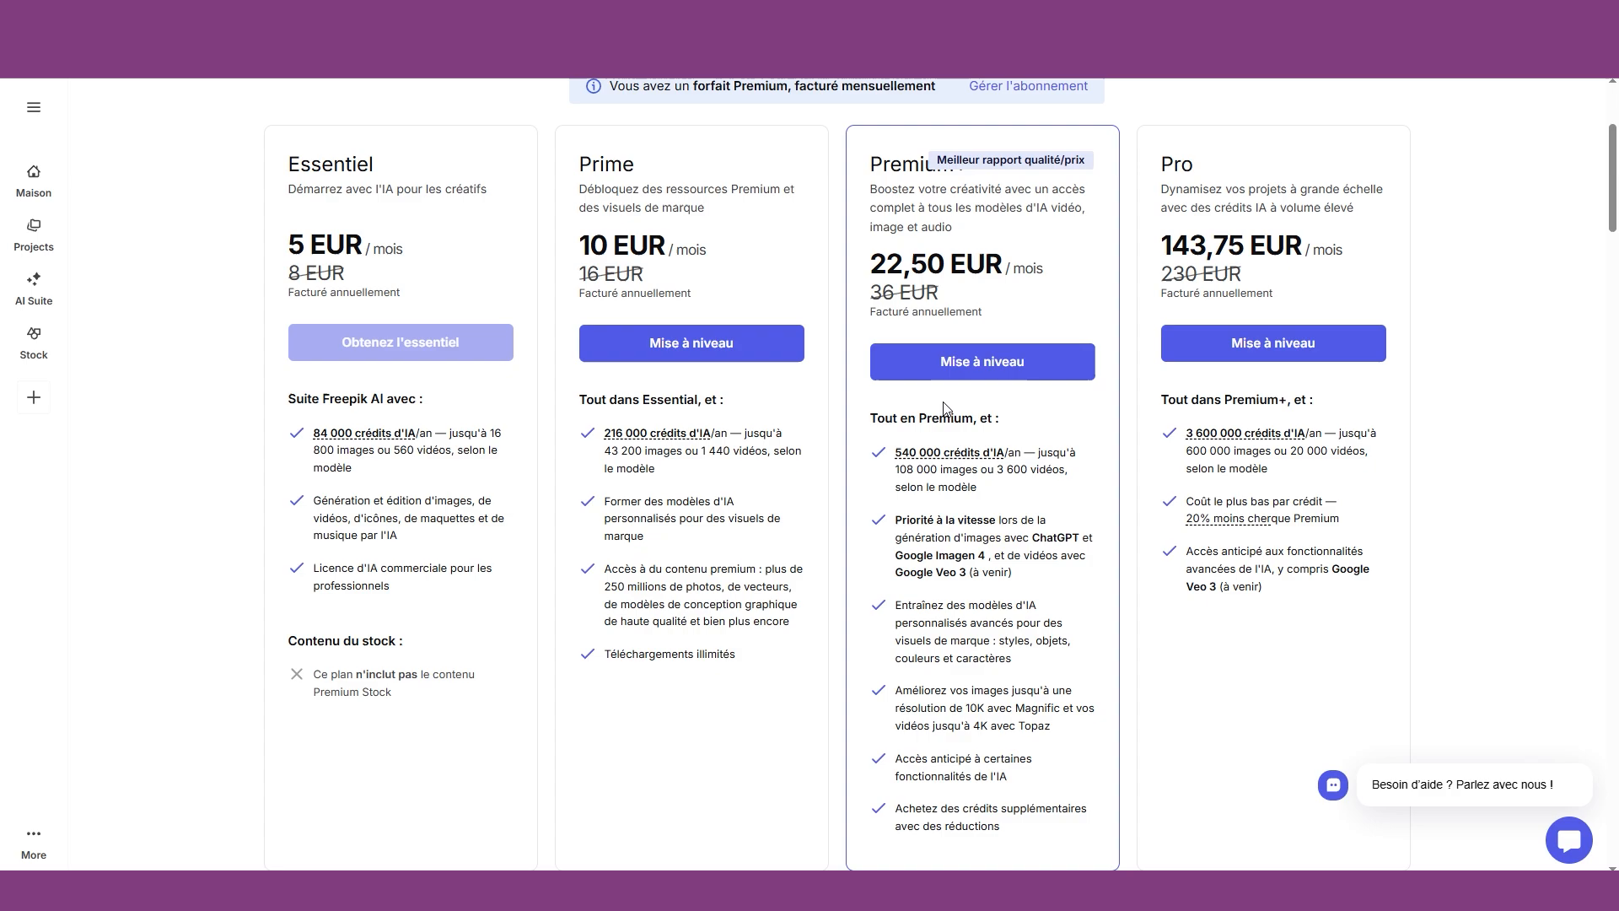
pyautogui.scroll(2, 944, 408)
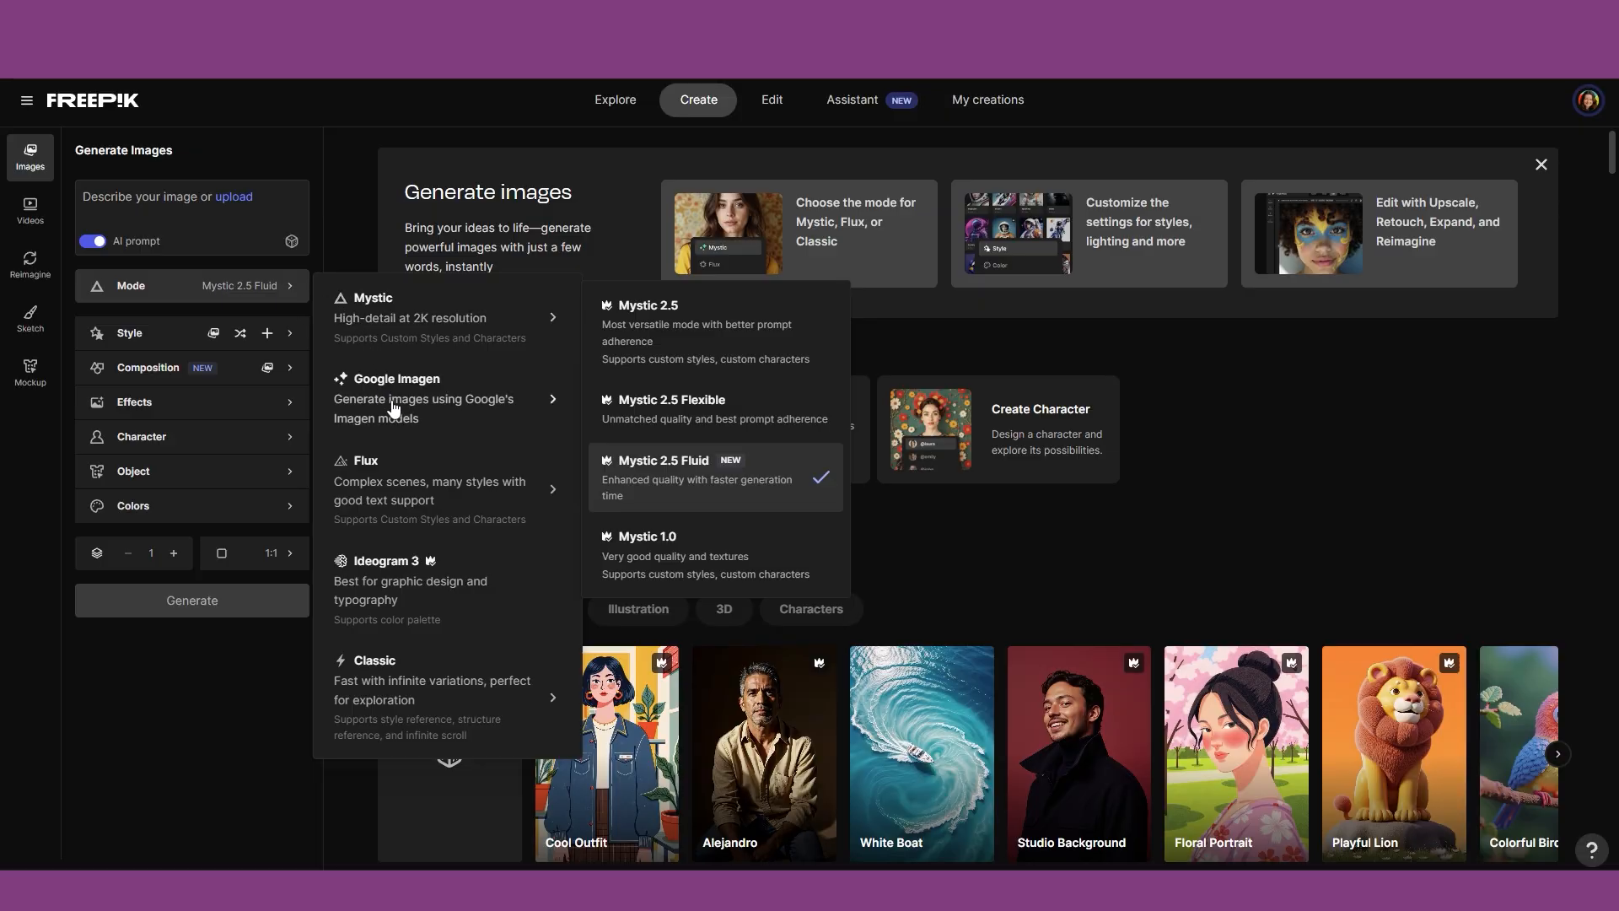
# Try to set the image generation mode to Google Imagen 4 and dismiss the upgrade offer.
pyautogui.moveTo(444, 410)
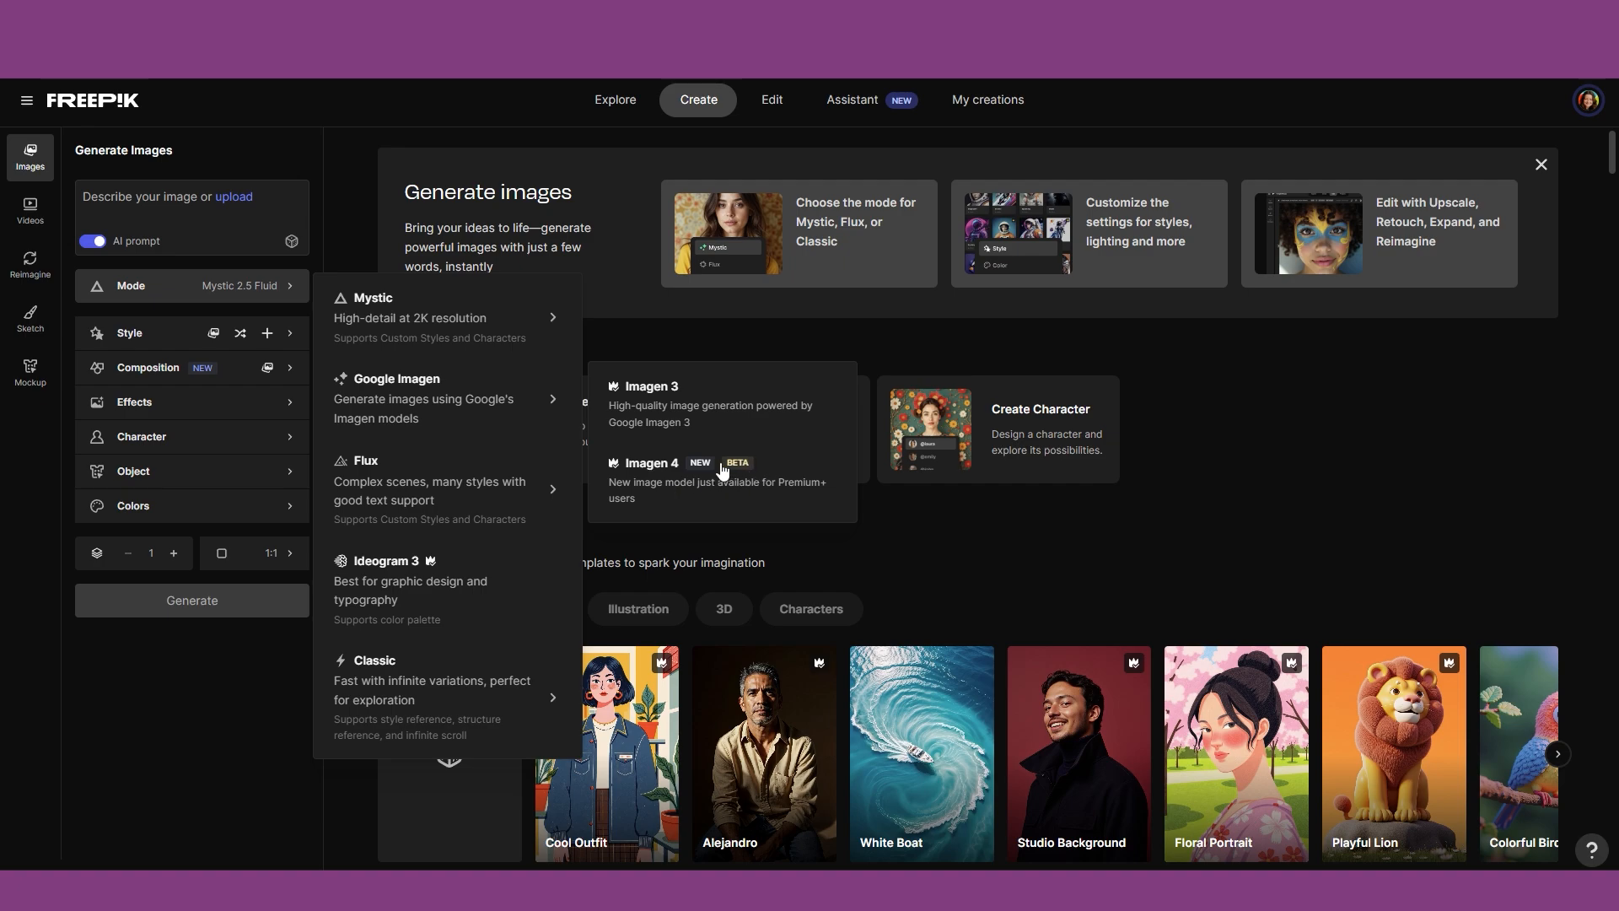
pyautogui.click(638, 479)
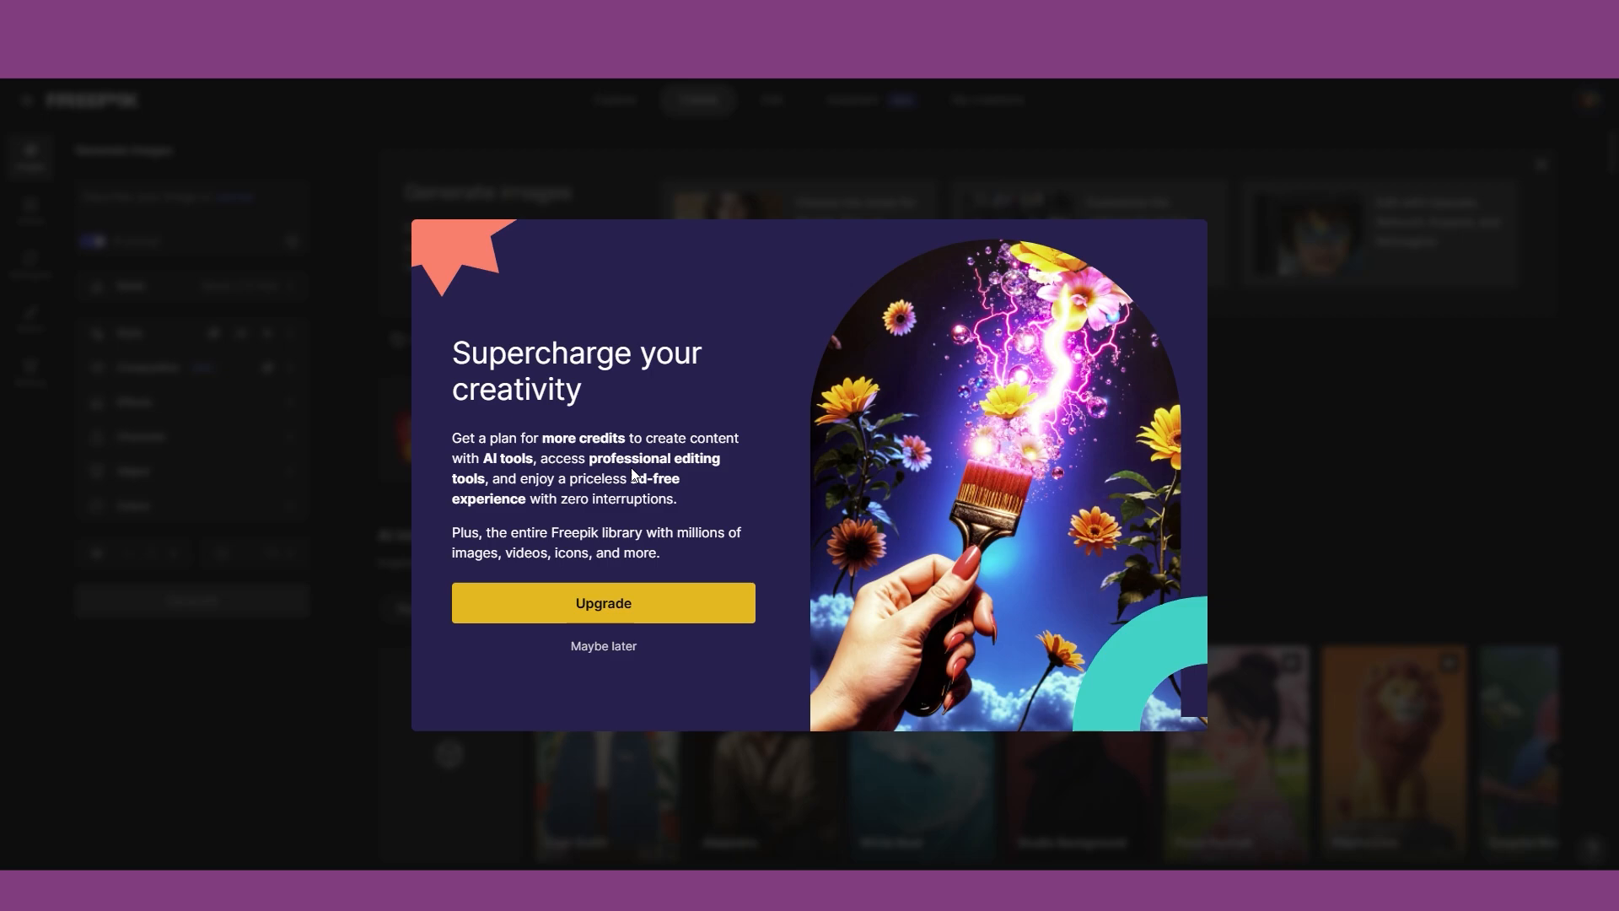
pyautogui.click(604, 647)
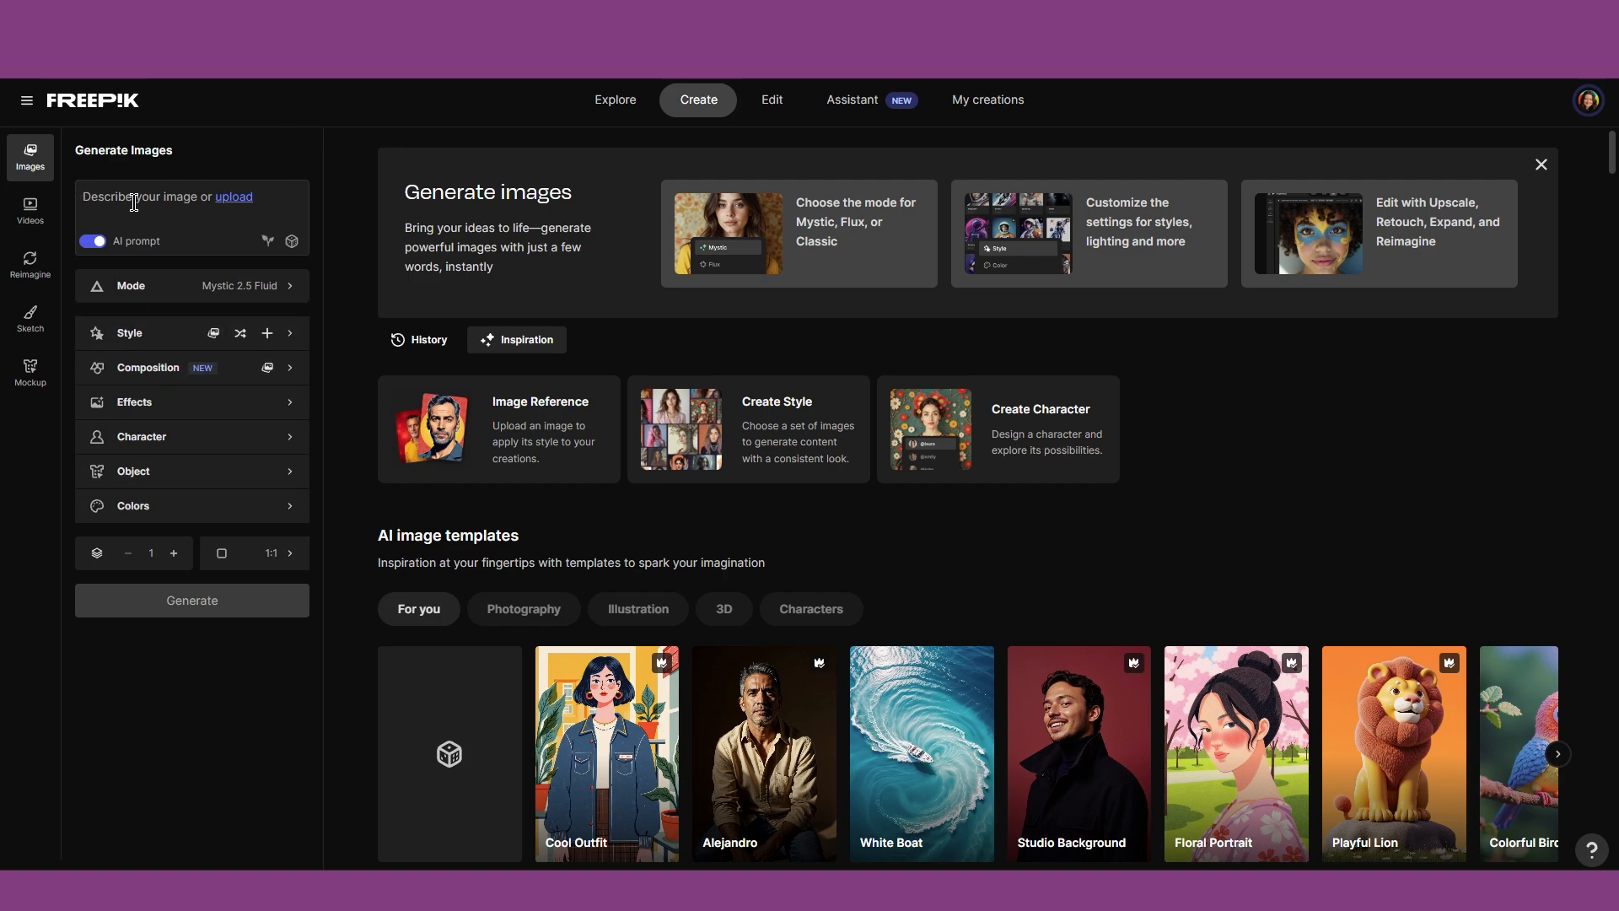
pyautogui.click(254, 196)
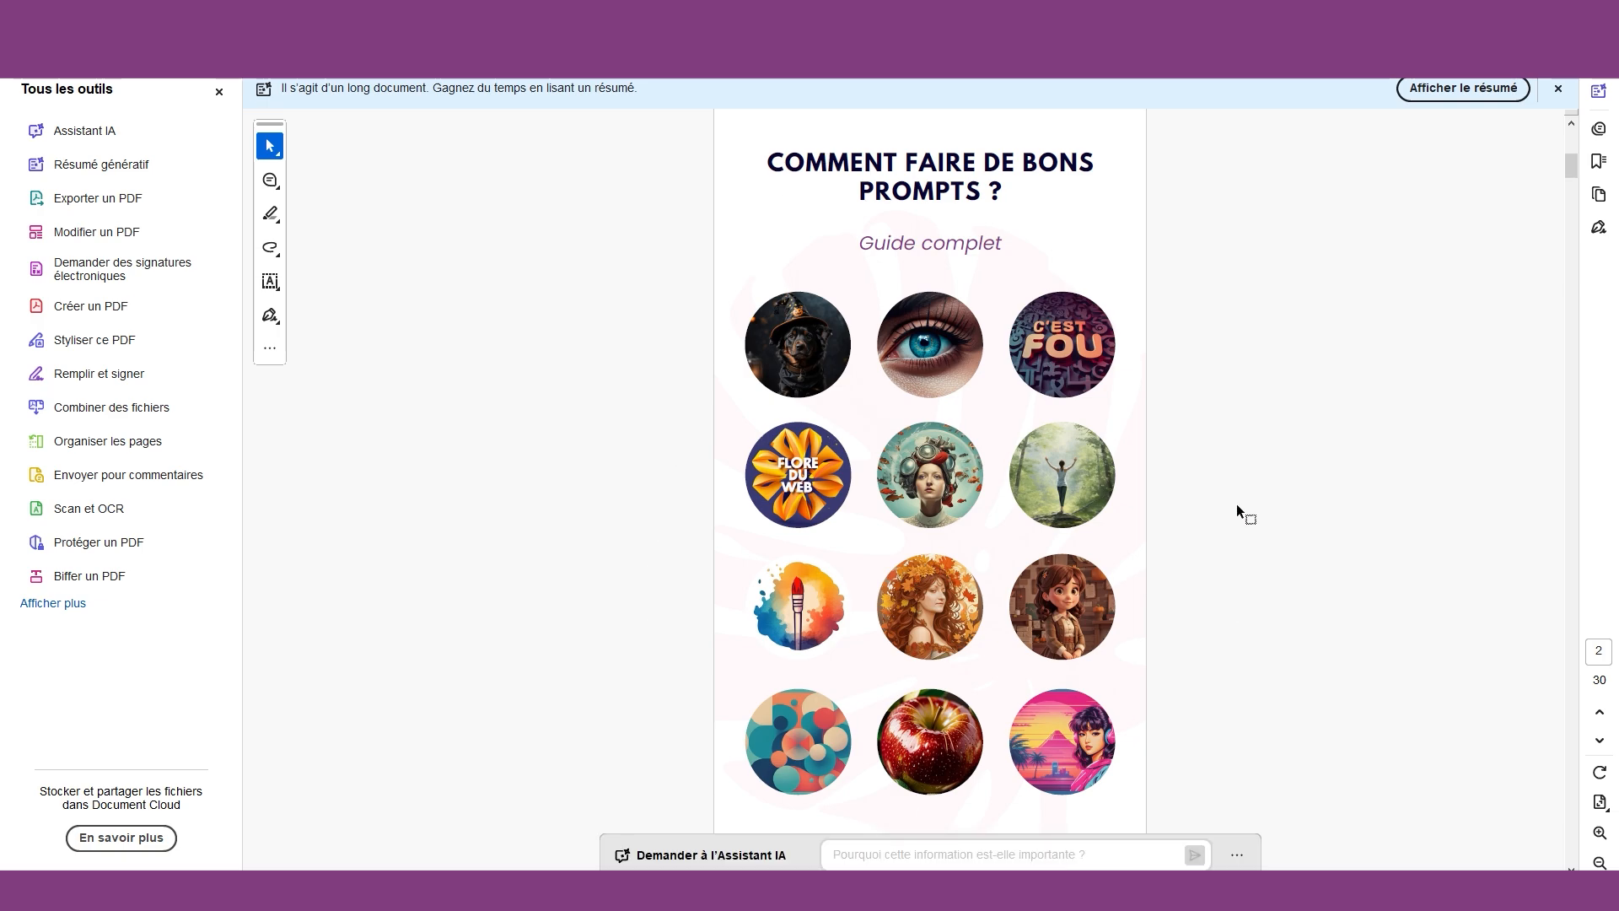
# Read through the PDF prompt guide's sections on prompt basics, ideal structure, keyword use and keyword categories.
pyautogui.scroll(-10, 1236, 503)
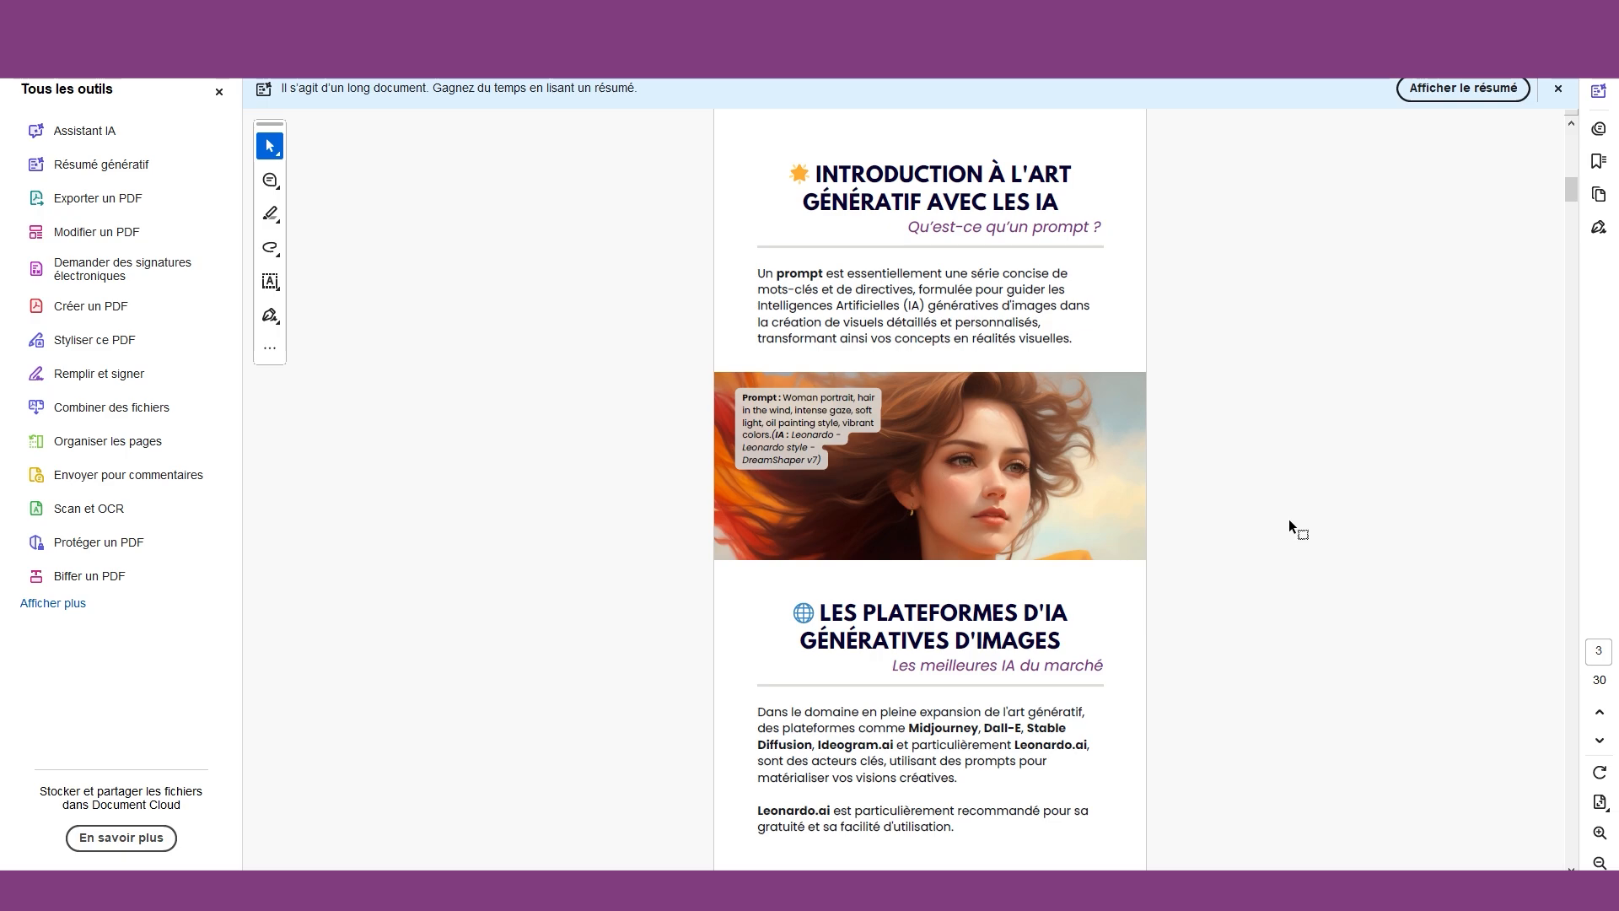
pyautogui.scroll(10, 1288, 518)
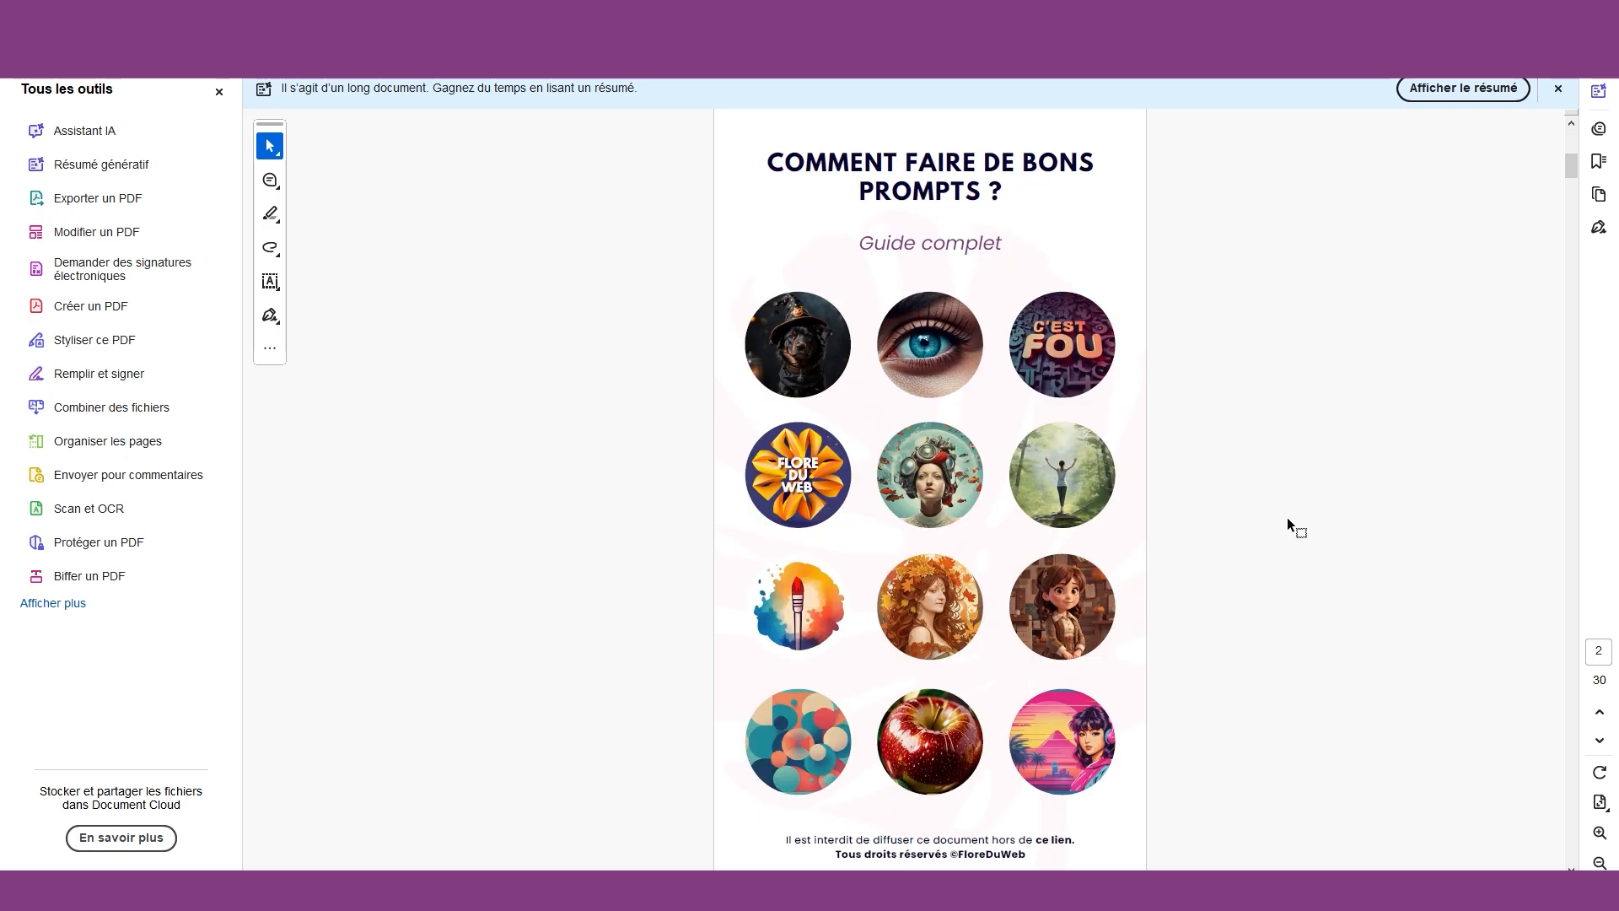
pyautogui.scroll(-10, 1320, 521)
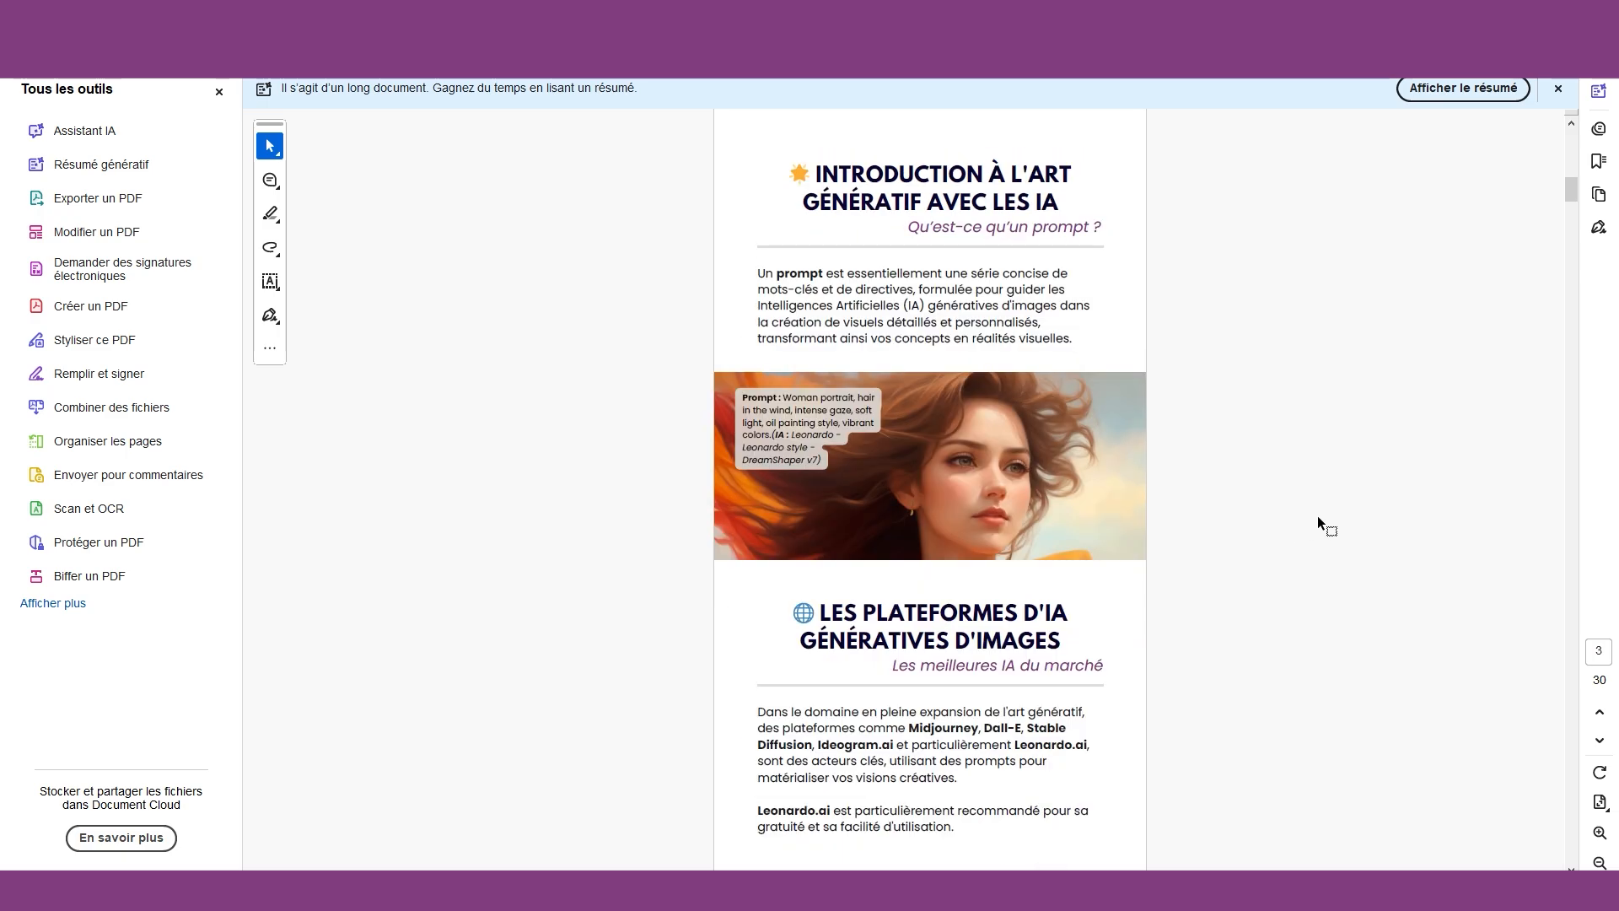
pyautogui.scroll(-10, 1311, 516)
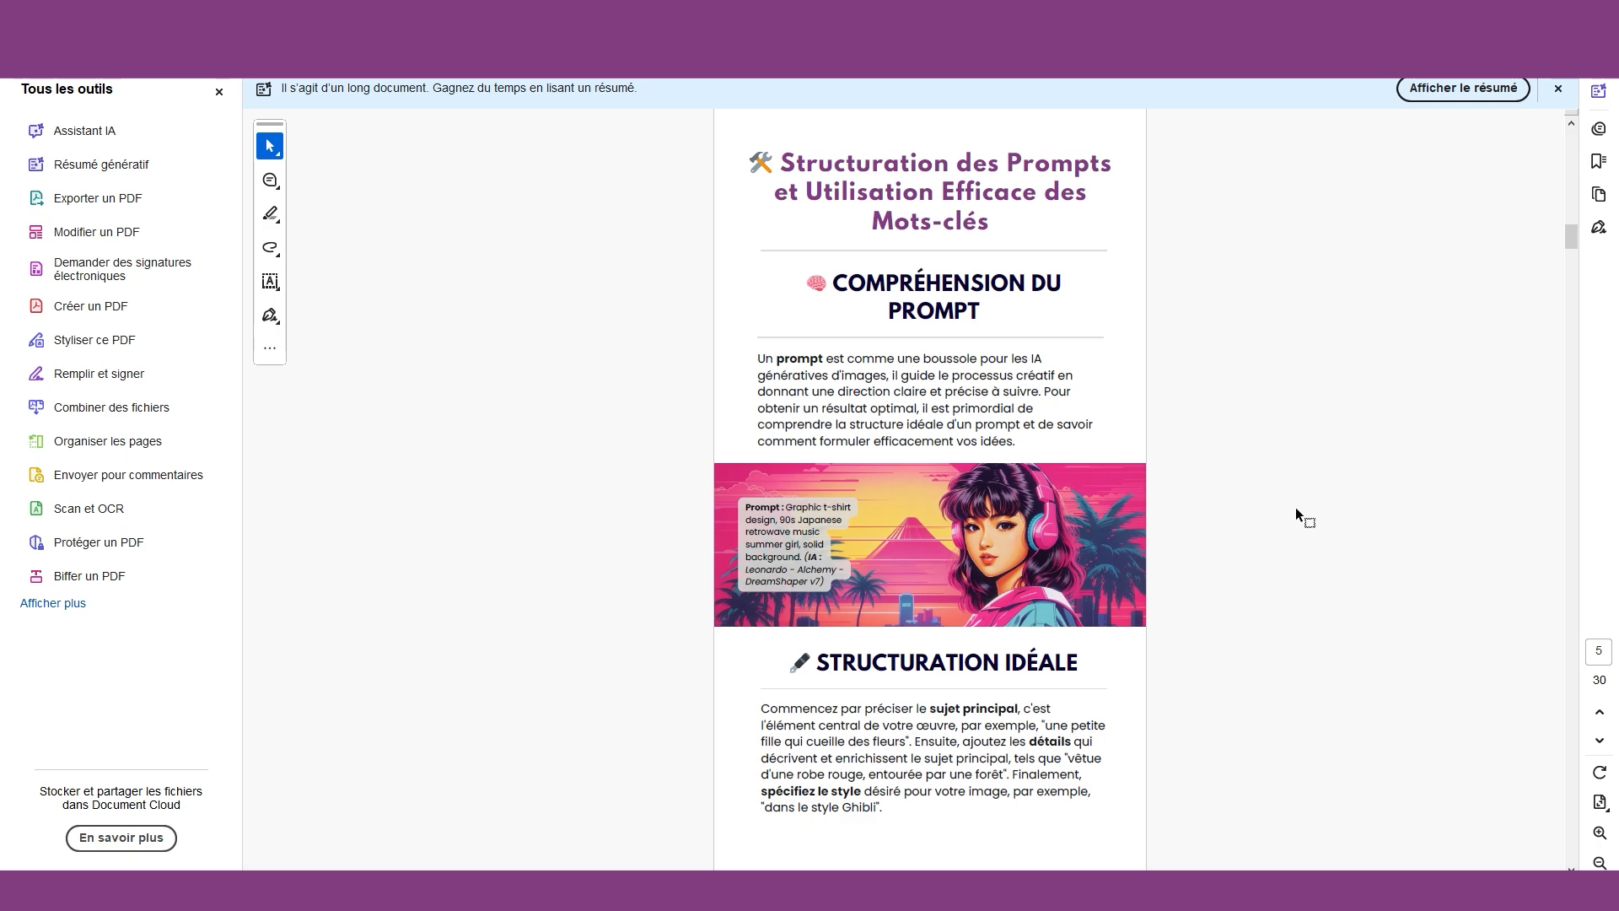
pyautogui.scroll(-10, 1298, 504)
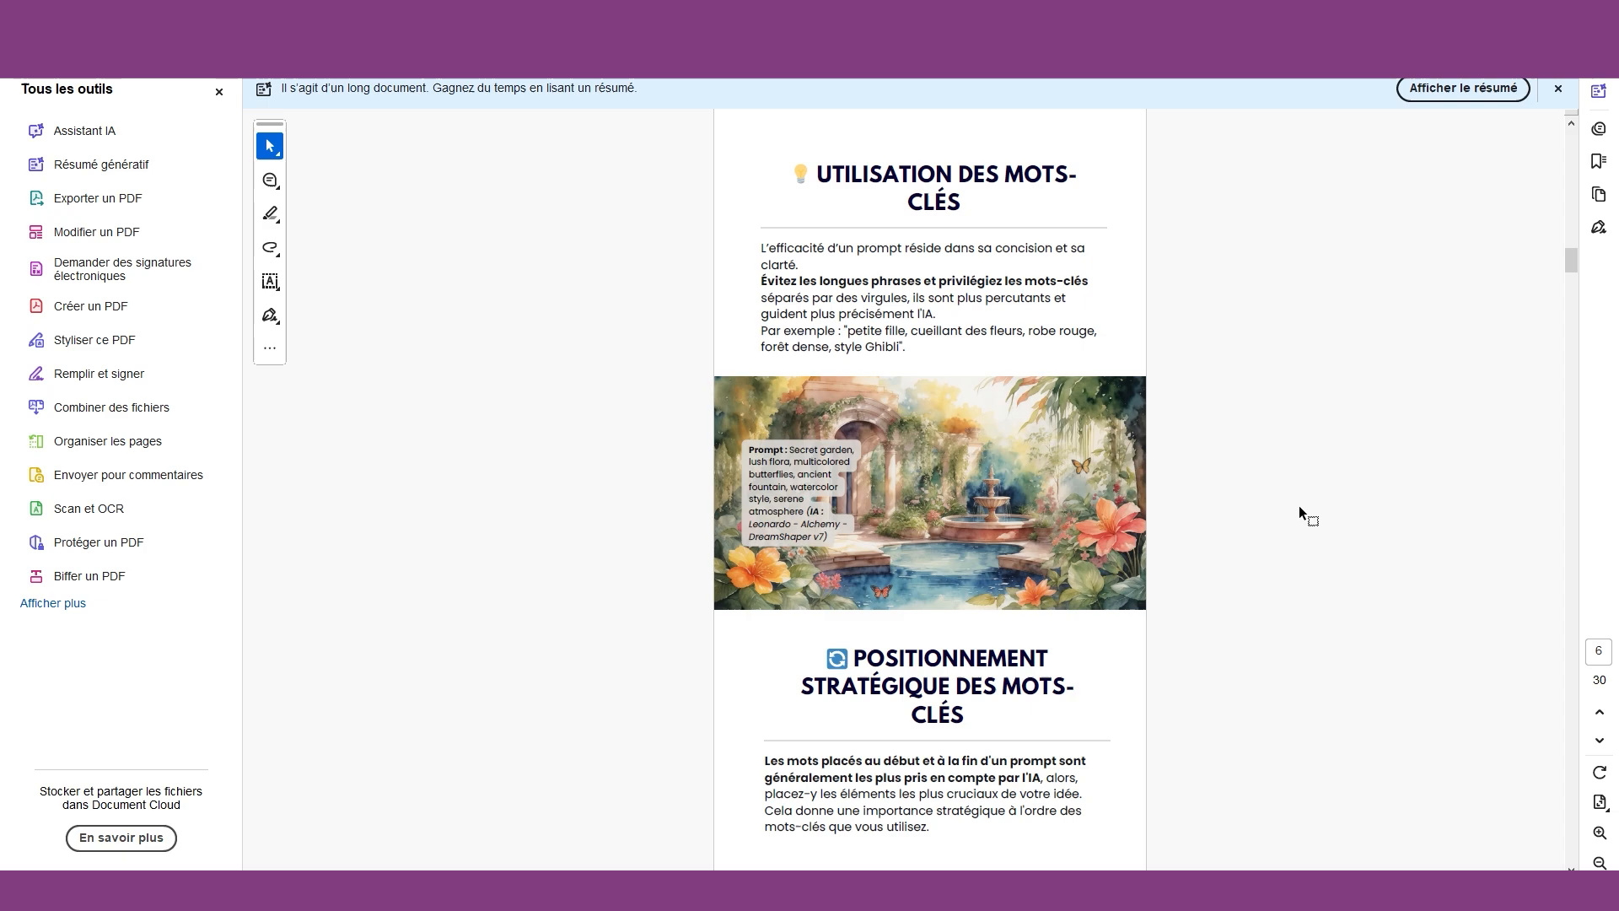
pyautogui.scroll(-20, 1297, 504)
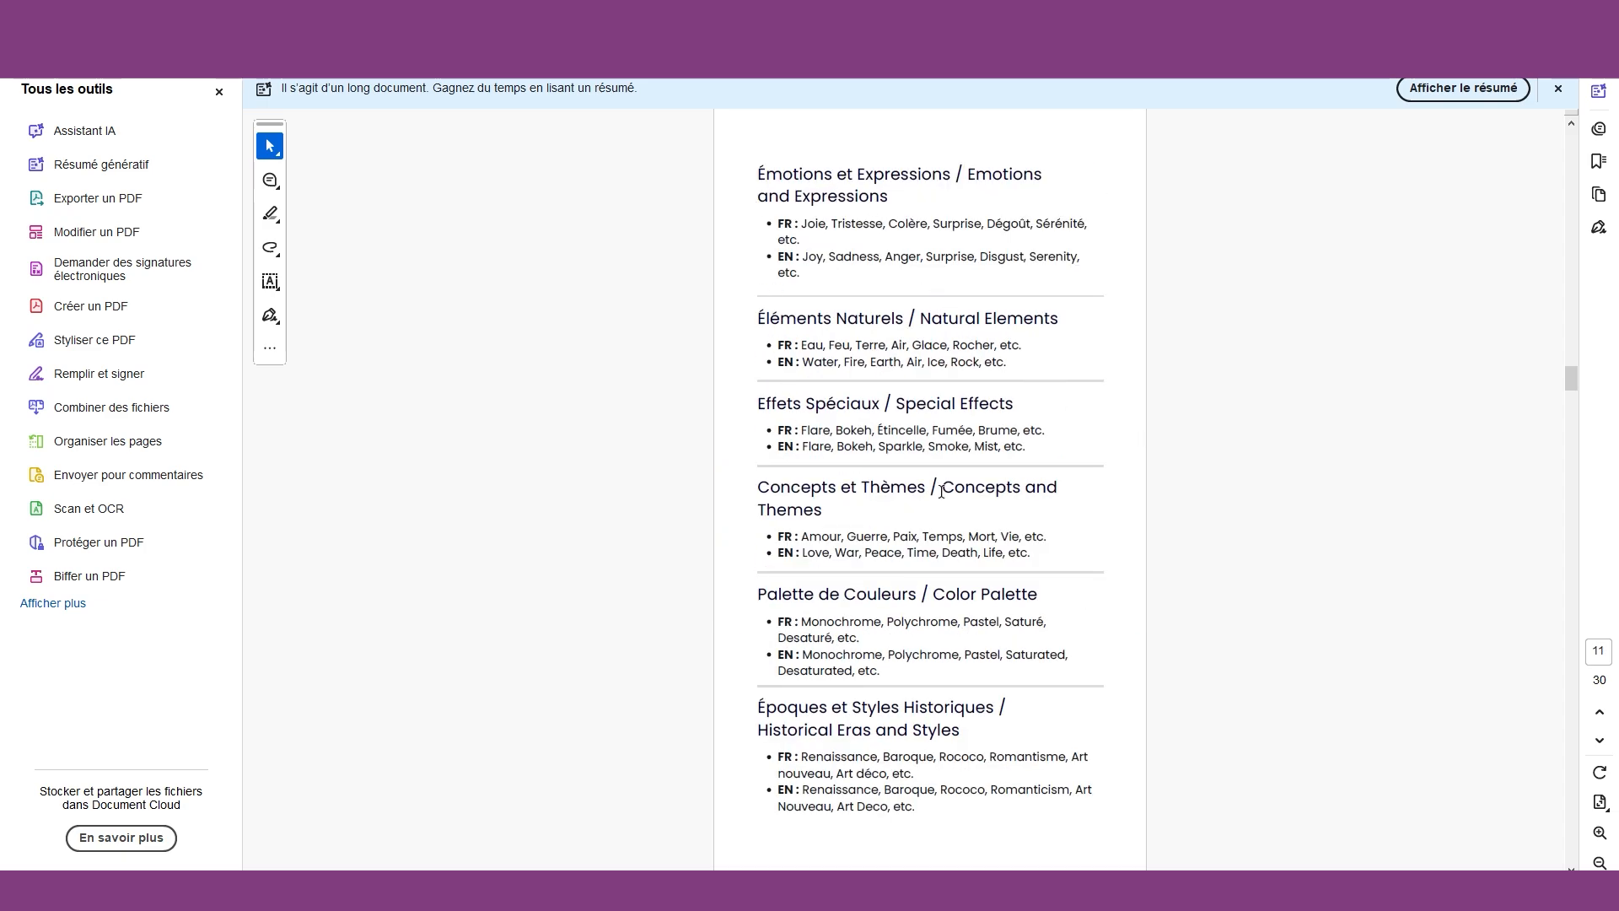
pyautogui.scroll(-20, 1022, 316)
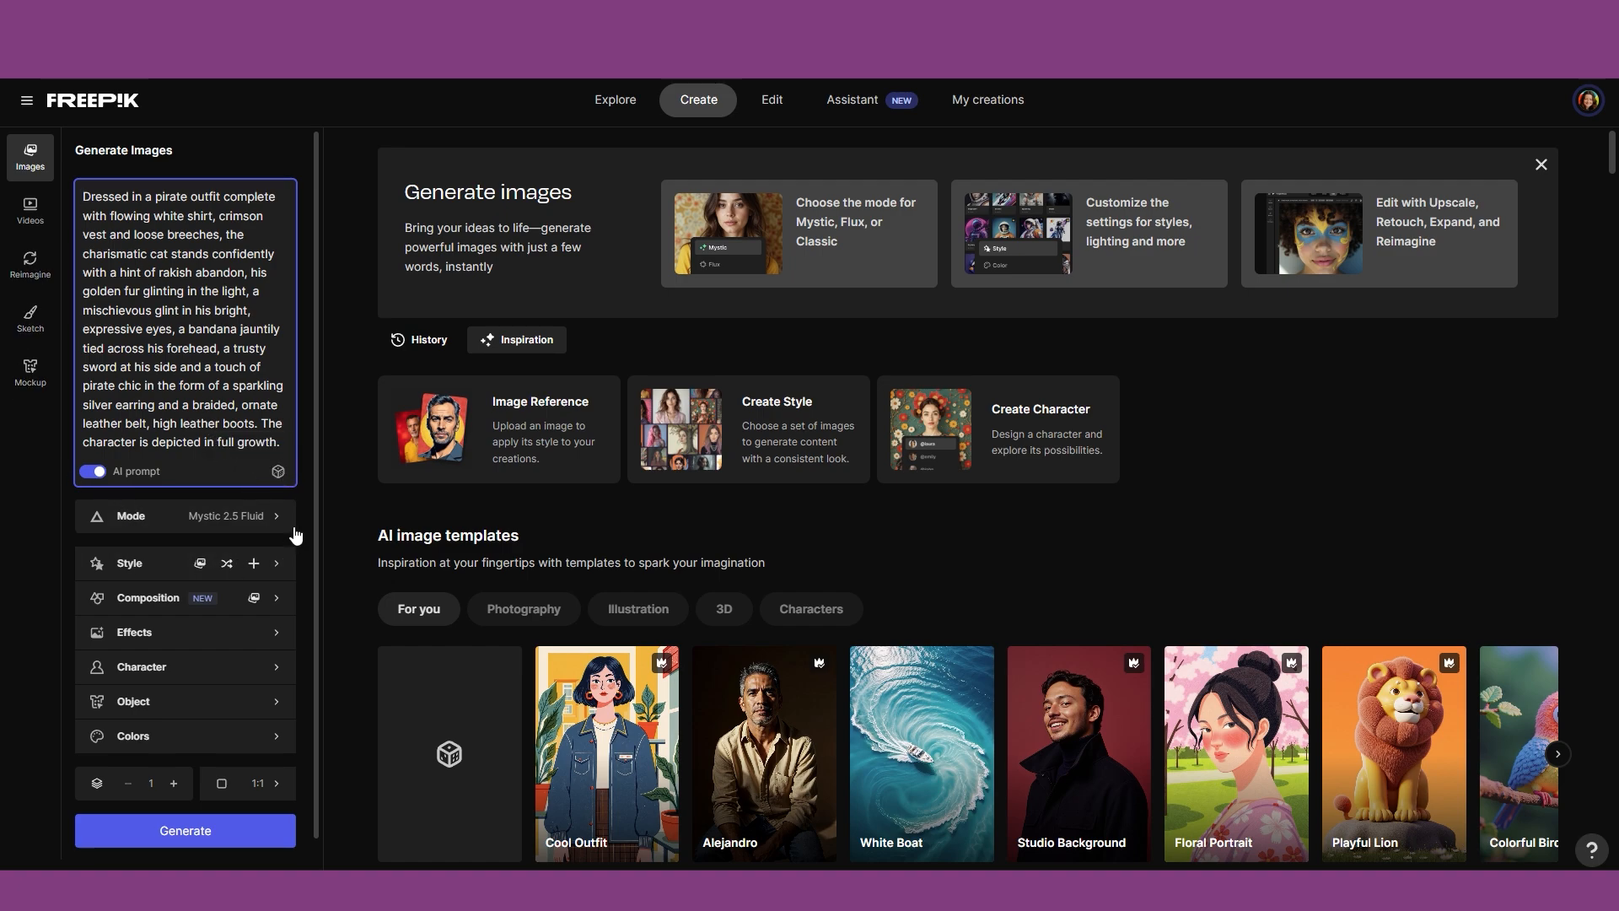
# Look through the Mystic, Google Imagen and Flux model variants offered as image generation modes.
pyautogui.click(147, 520)
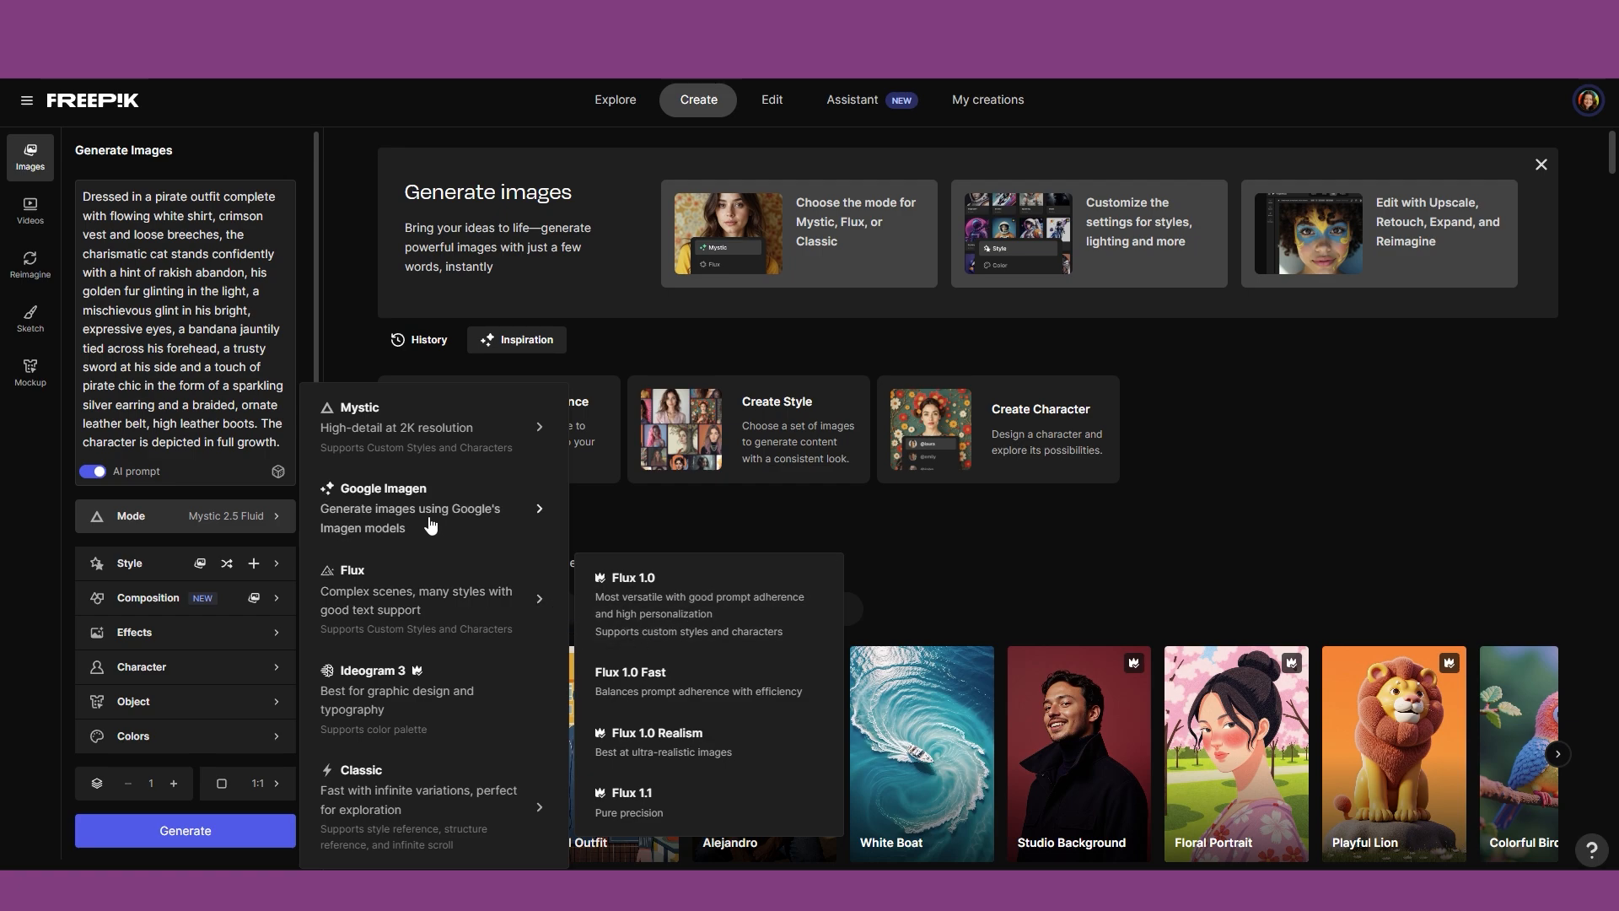
pyautogui.moveTo(411, 508)
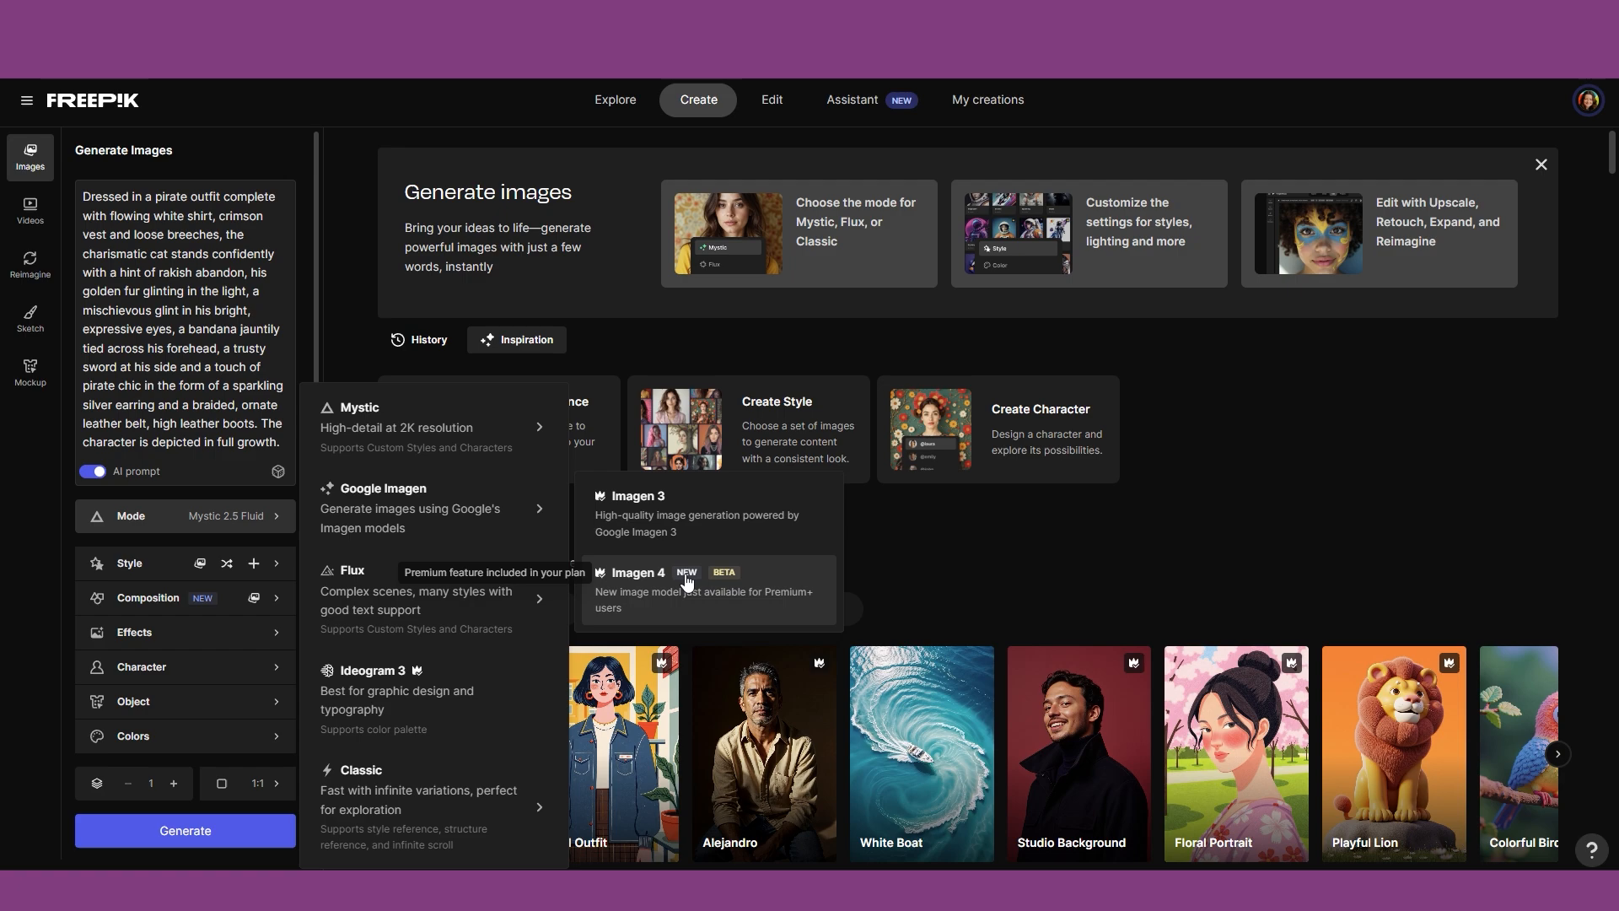
pyautogui.moveTo(438, 433)
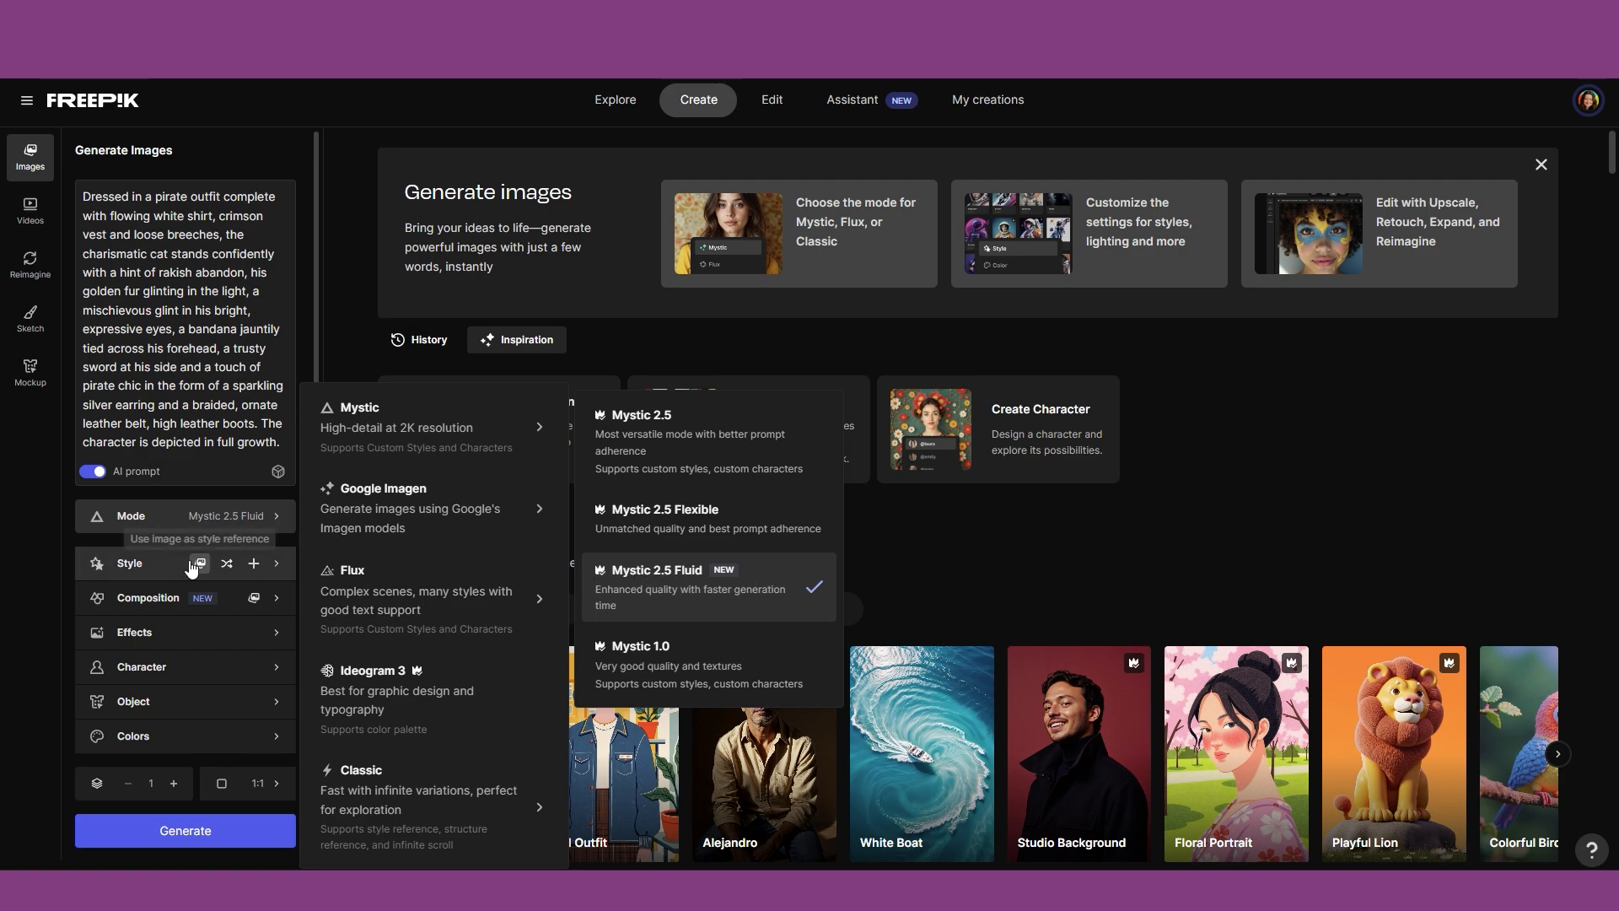
# Browse the style gallery and set the image style to 3dicon.
pyautogui.click(131, 564)
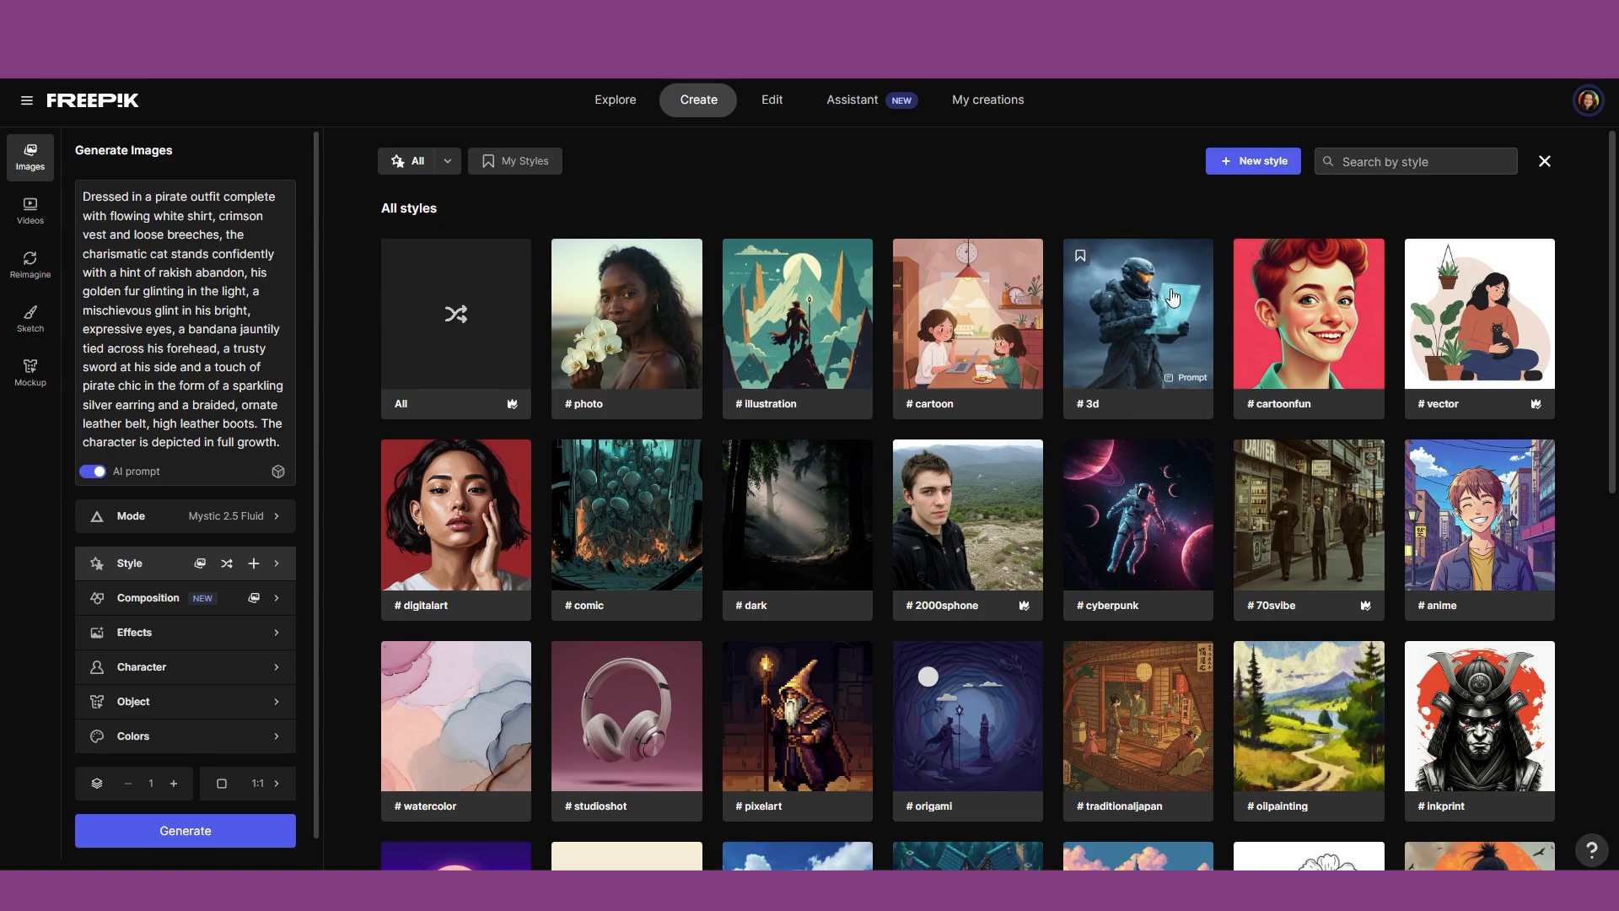
pyautogui.scroll(-2, 1467, 439)
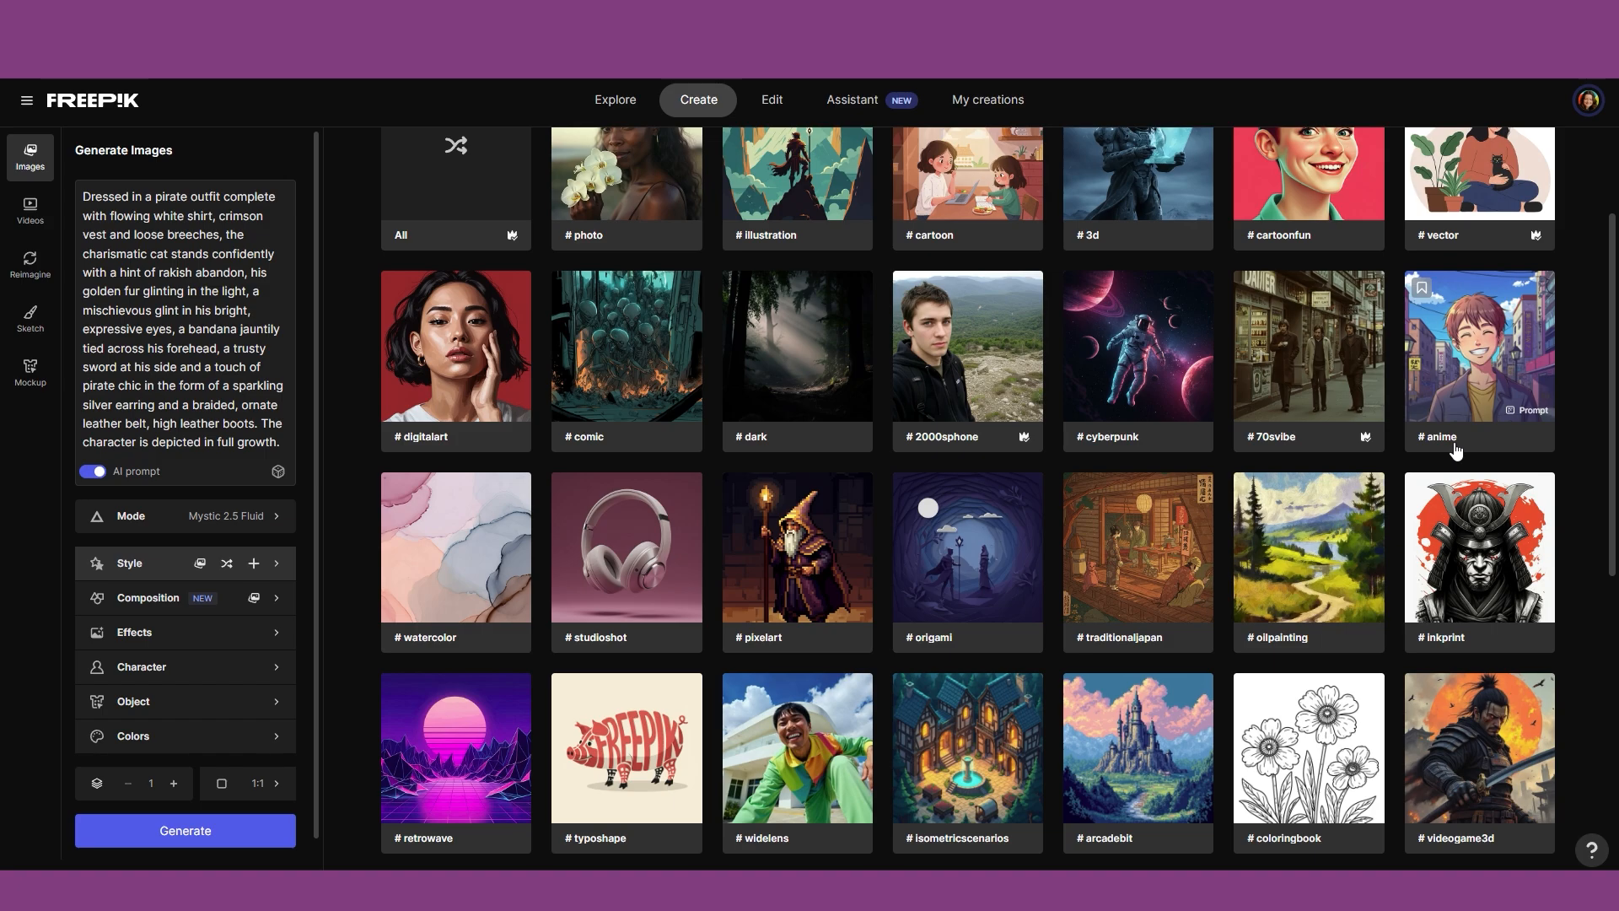
pyautogui.scroll(-2, 1484, 453)
pyautogui.scroll(-1, 1493, 464)
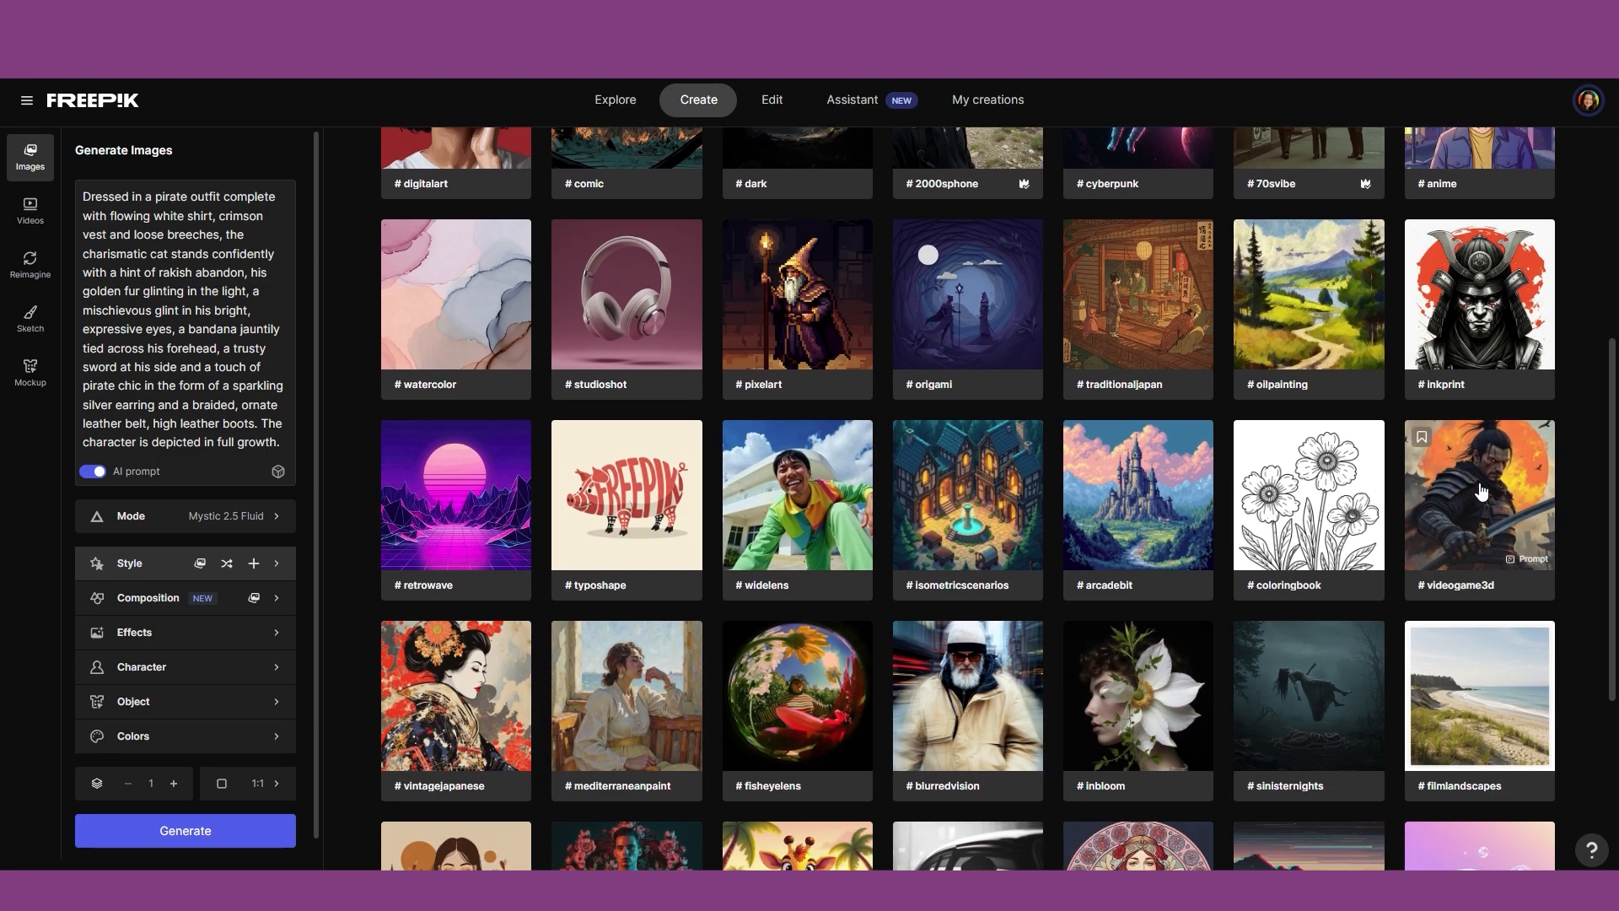
pyautogui.click(1486, 491)
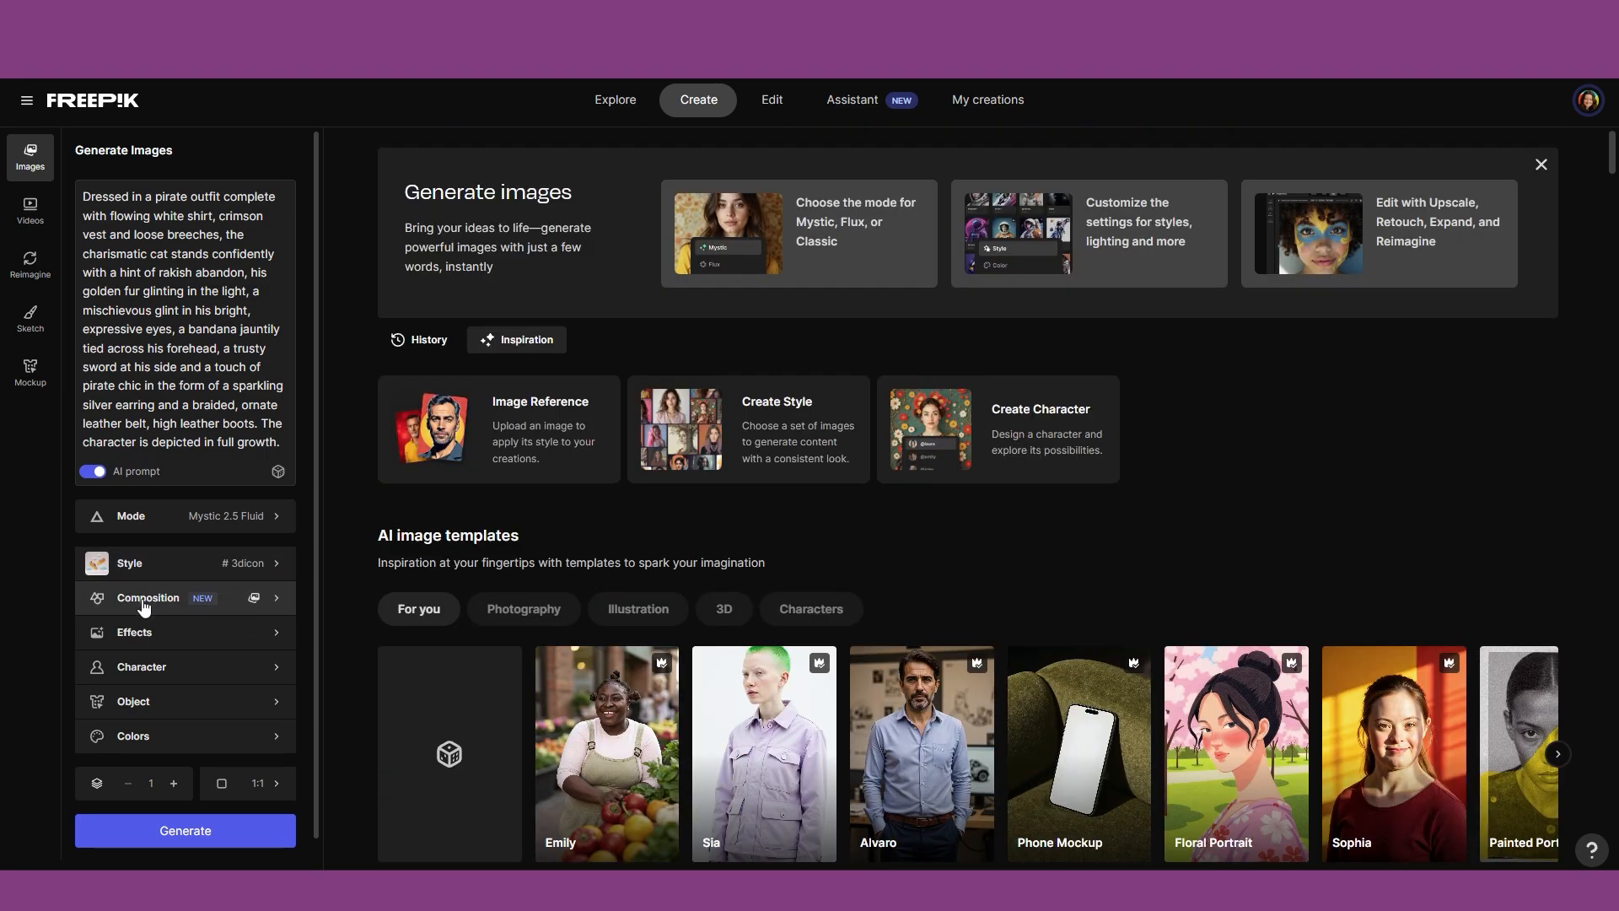
# Start a sketch composition and draw a rough black figure with a round head and a long body.
pyautogui.click(139, 605)
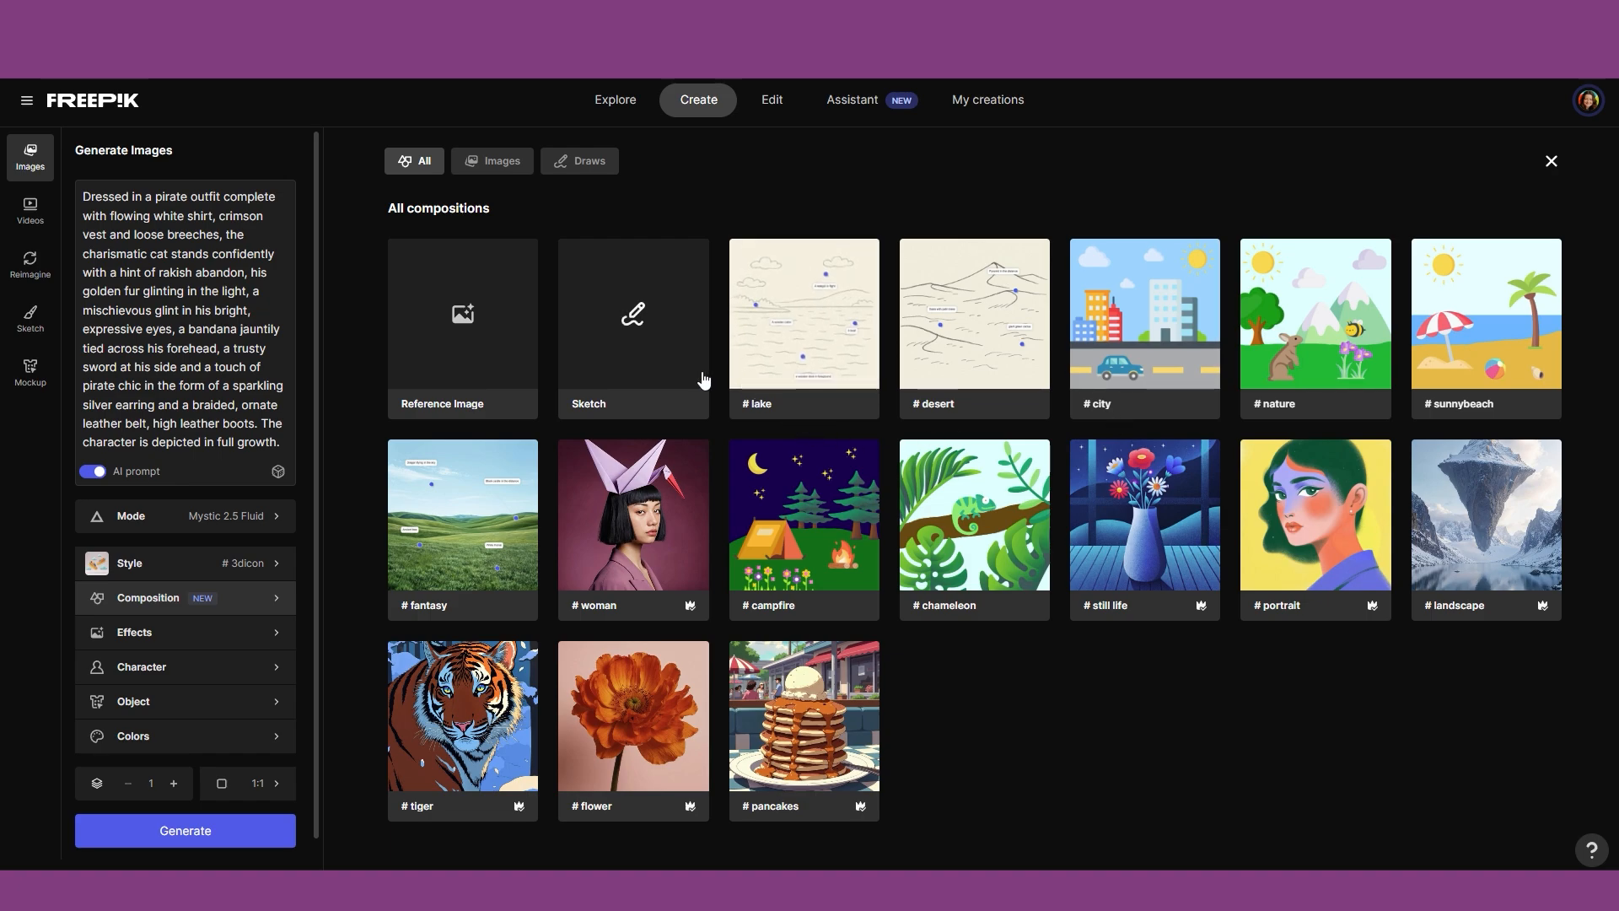
pyautogui.click(641, 319)
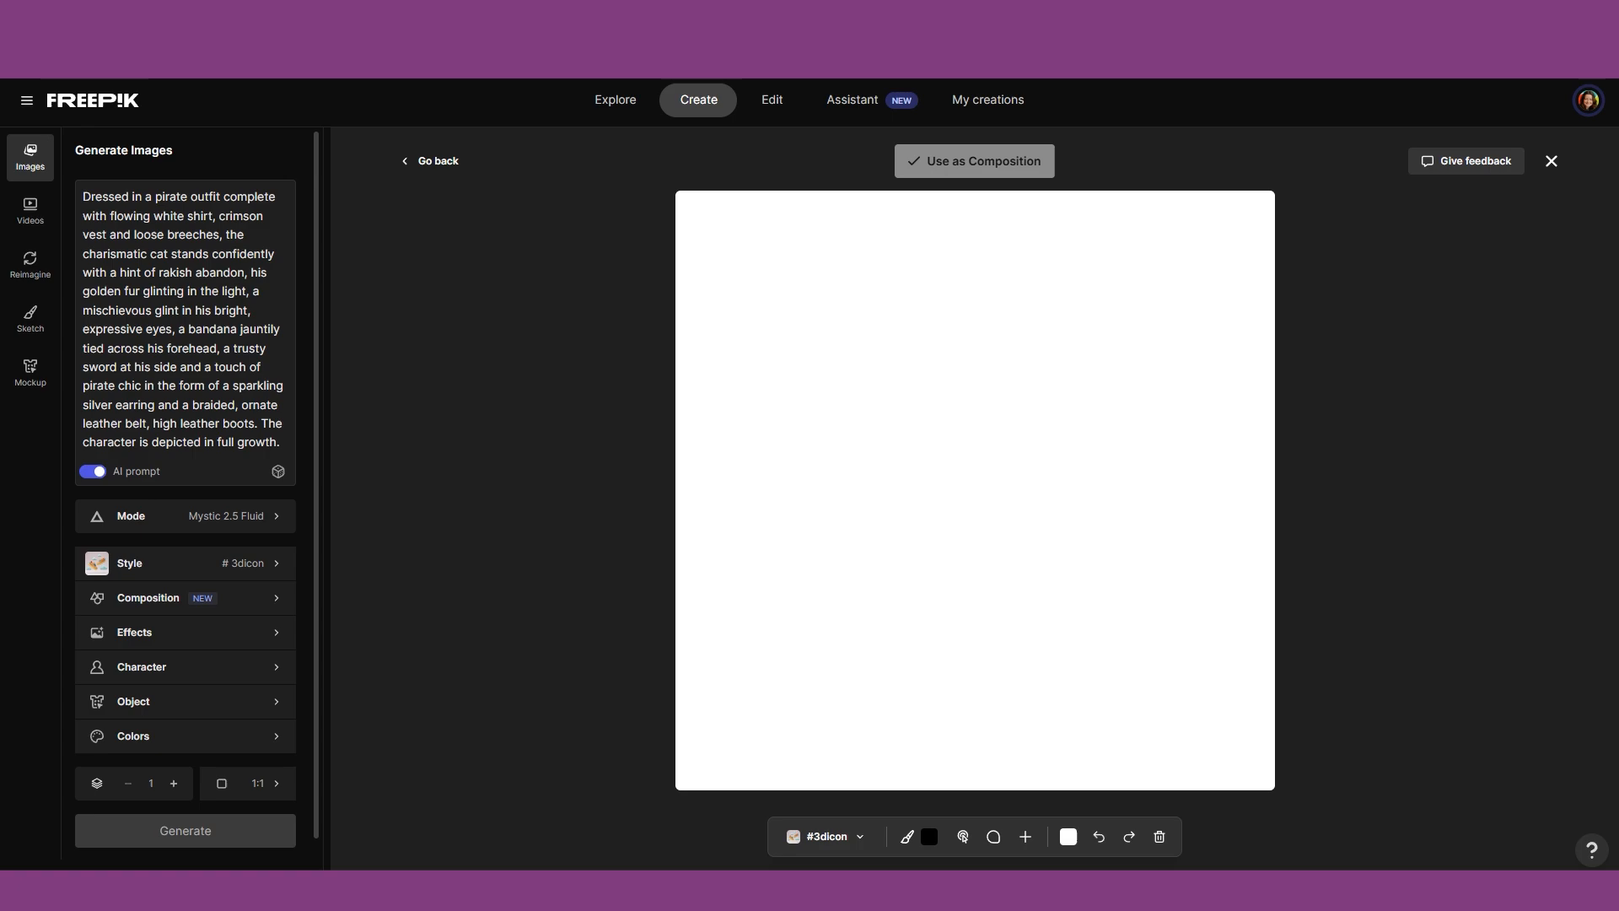
pyautogui.click(906, 837)
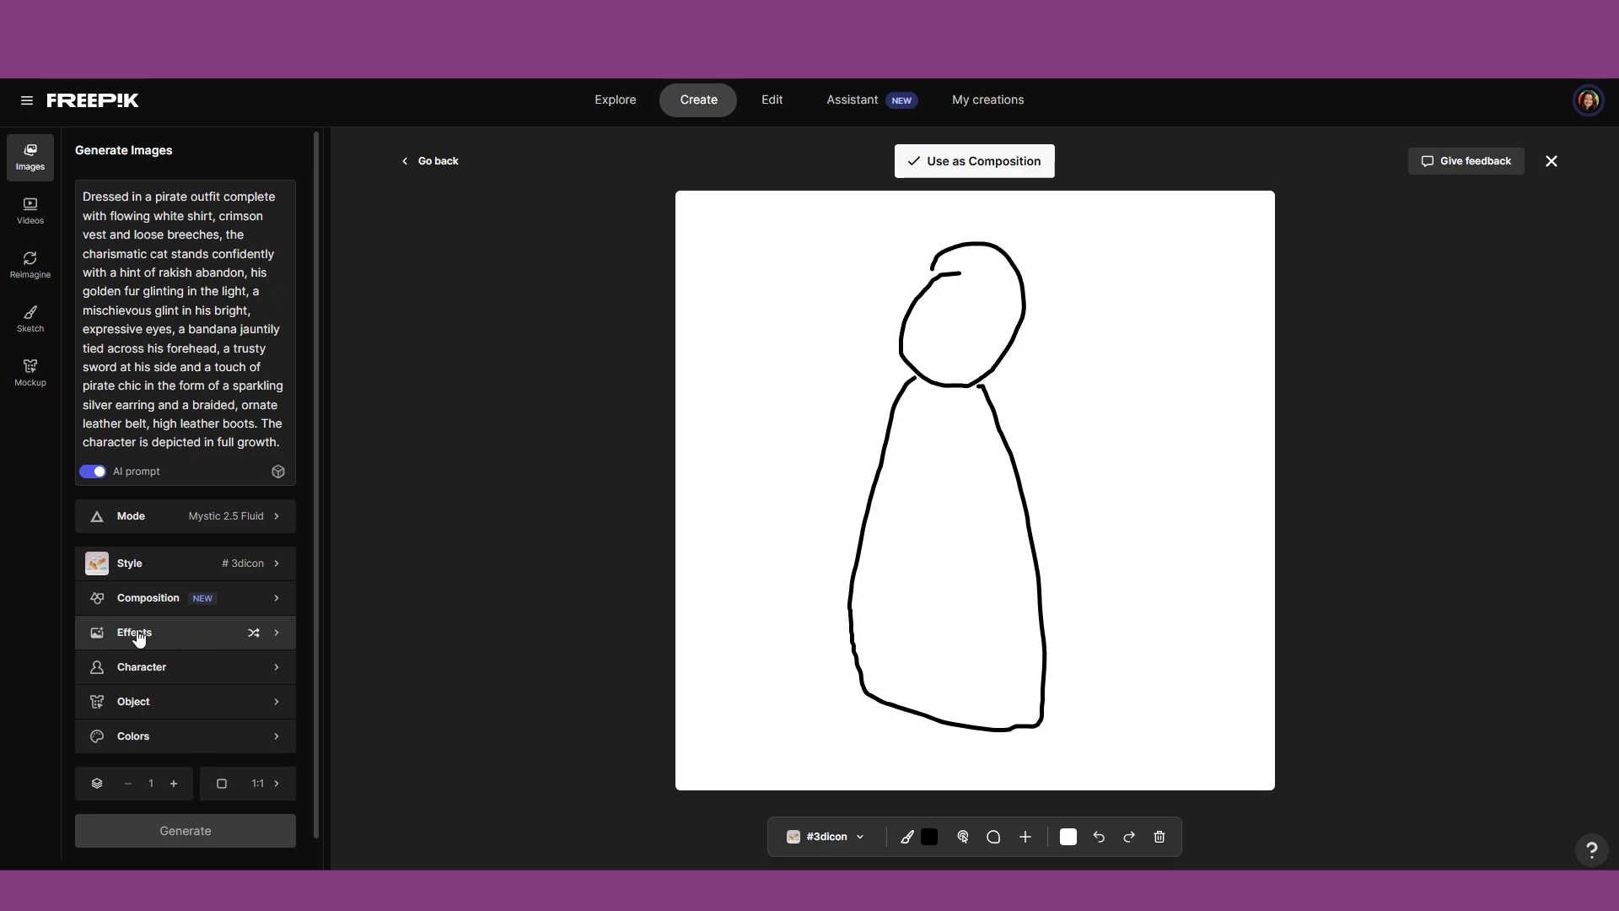
# Browse the color, camera and lighting effects and set the image effects to All.
pyautogui.click(139, 639)
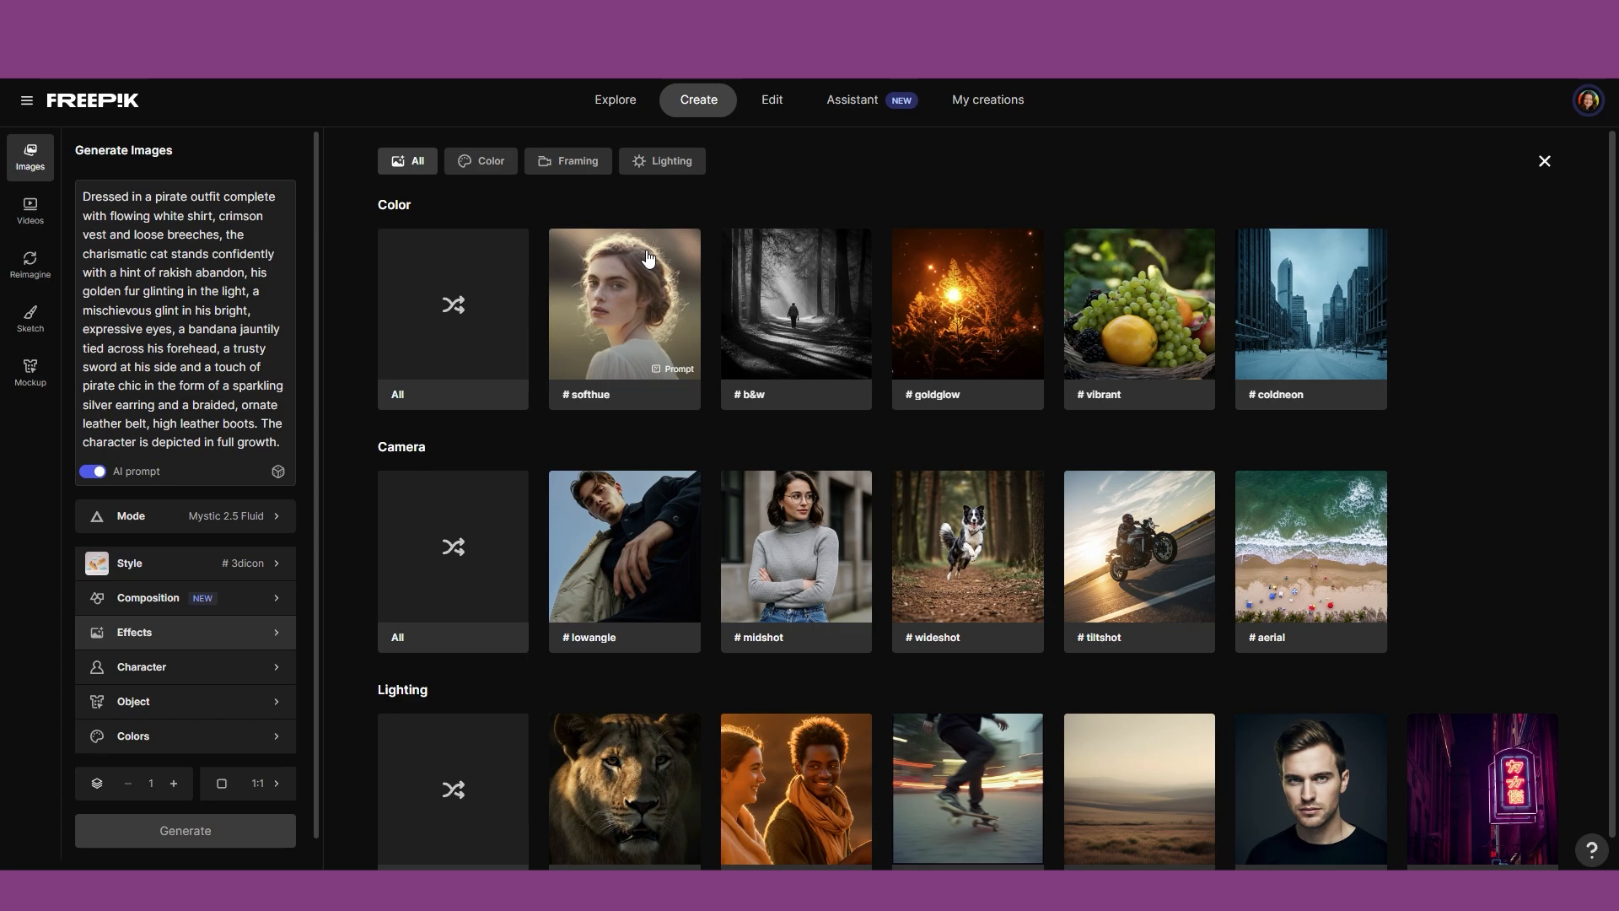
pyautogui.scroll(-1, 1247, 261)
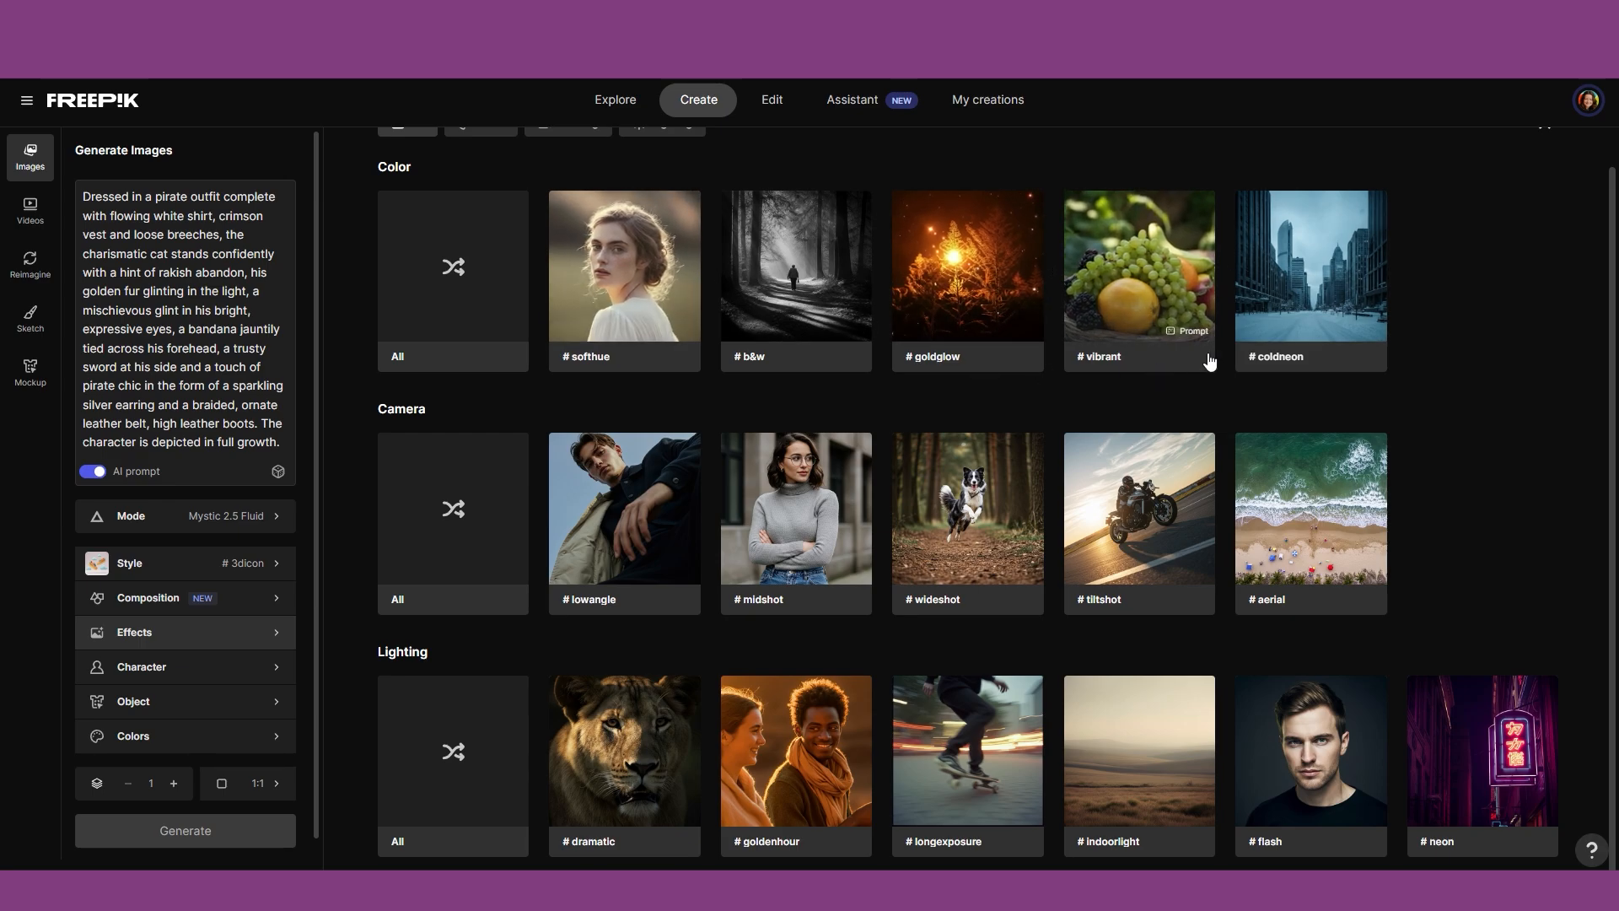
pyautogui.scroll(1, 1210, 360)
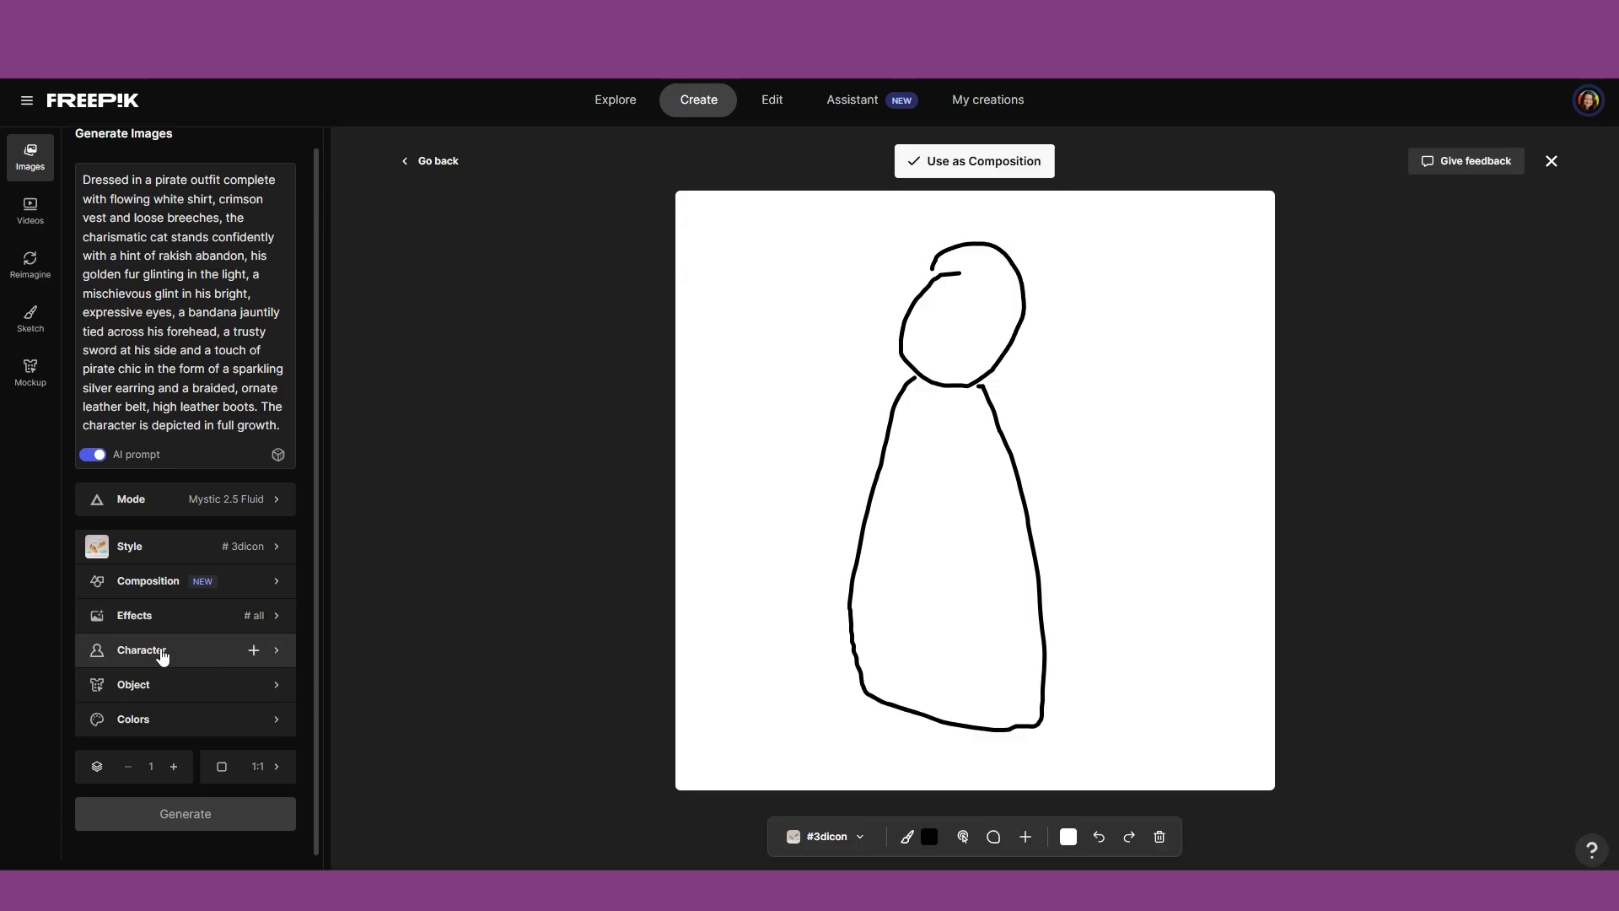
# Look through the ready-made characters and objects that can be added to the image.
pyautogui.click(163, 654)
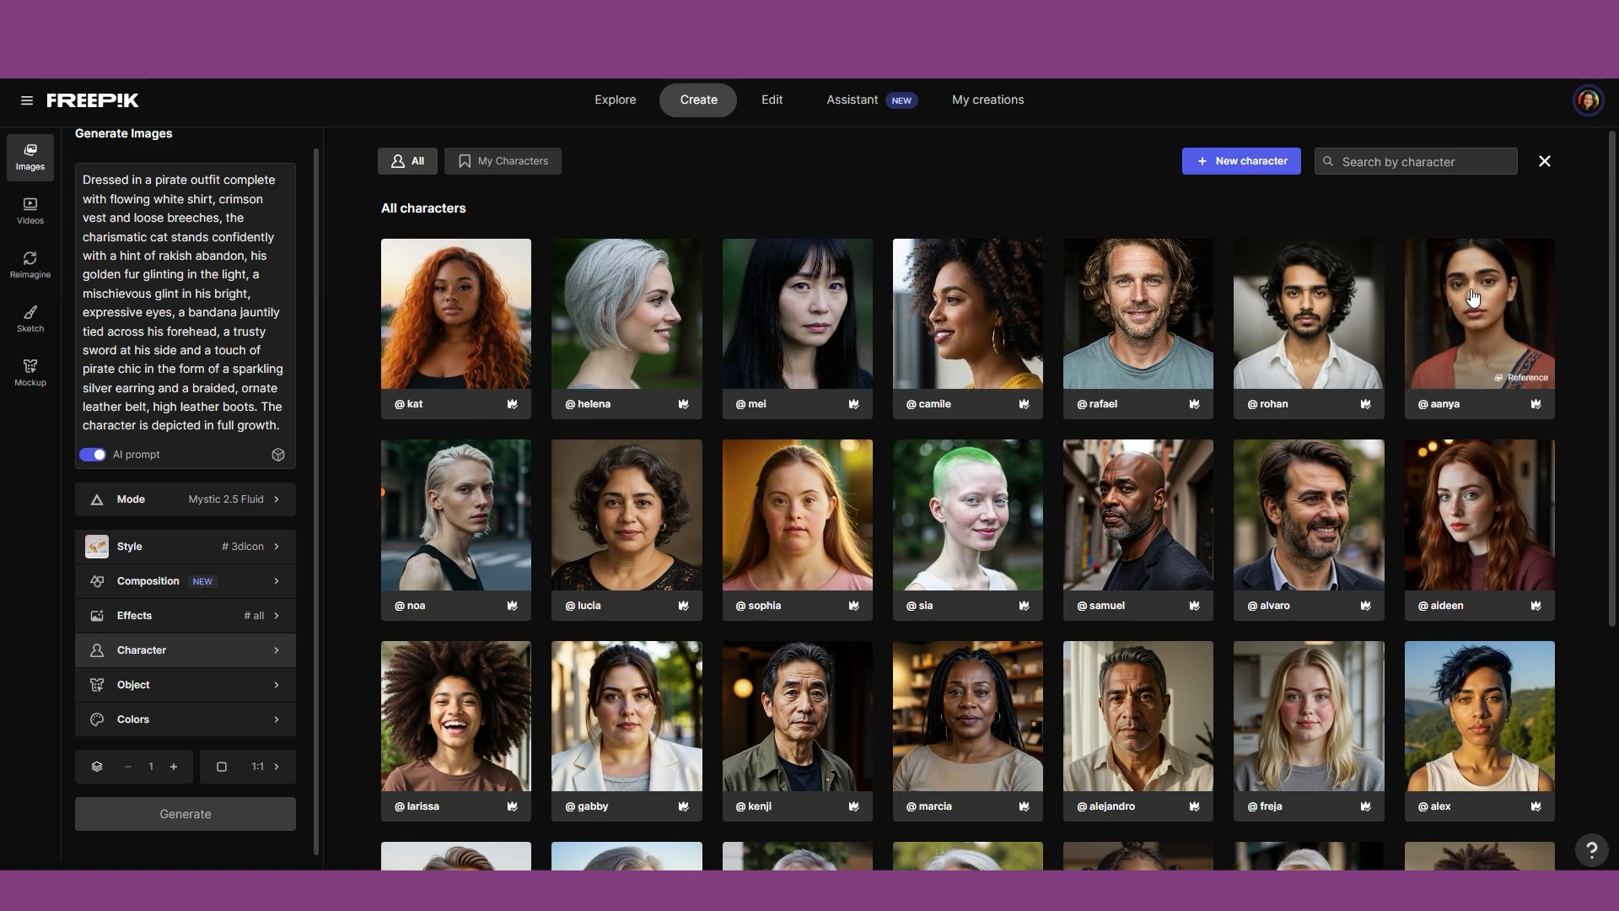
pyautogui.scroll(-5, 1472, 297)
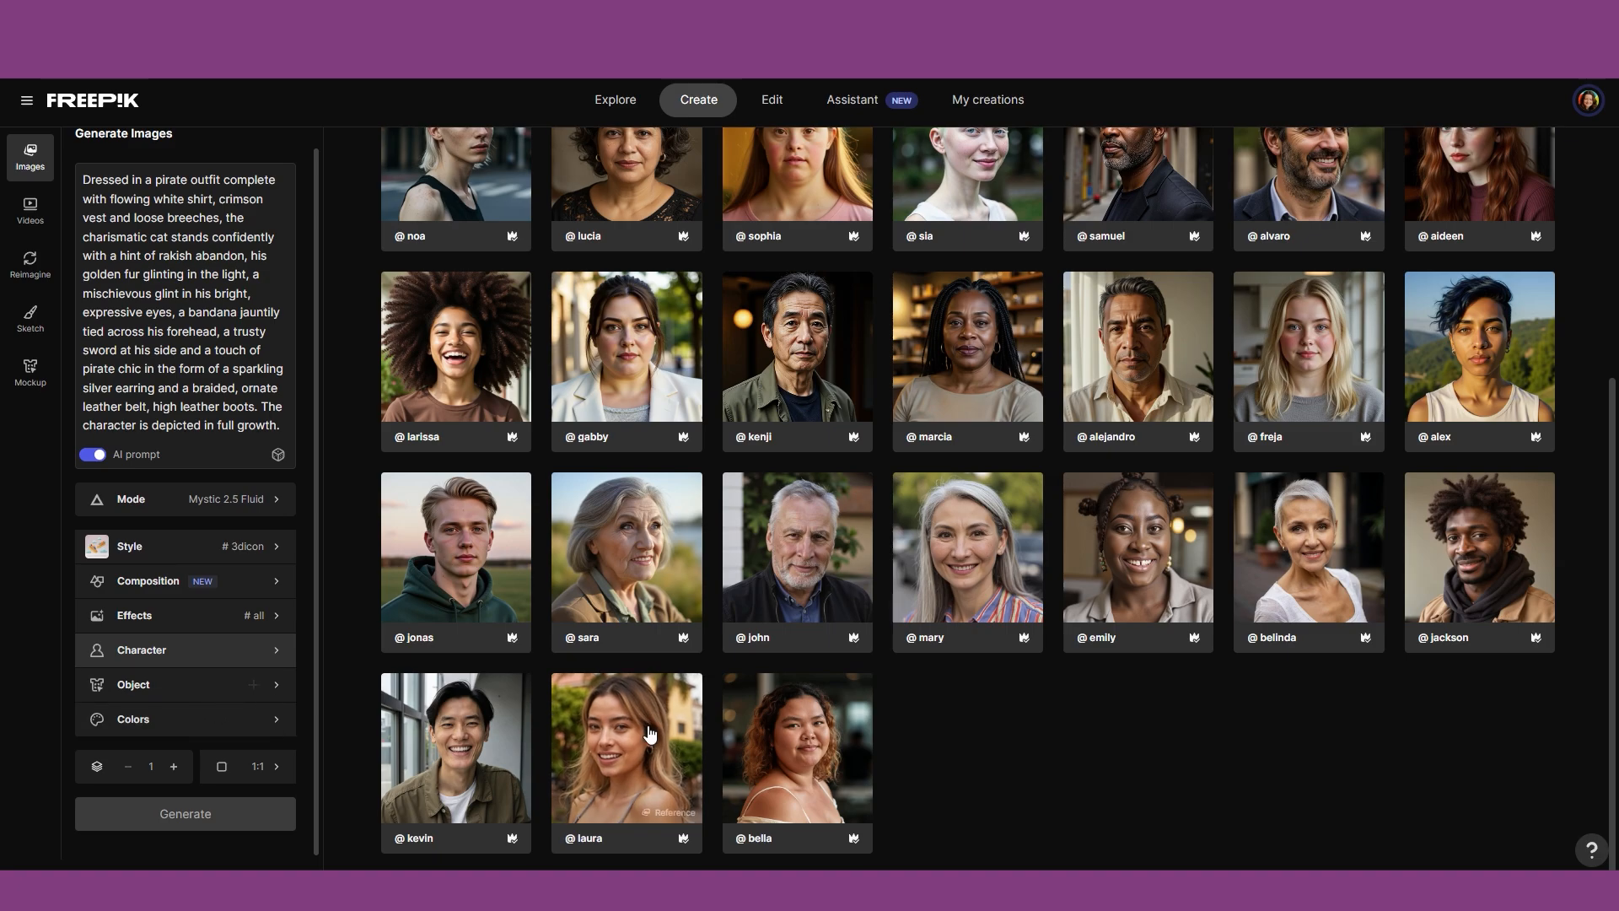
pyautogui.scroll(1, 987, 806)
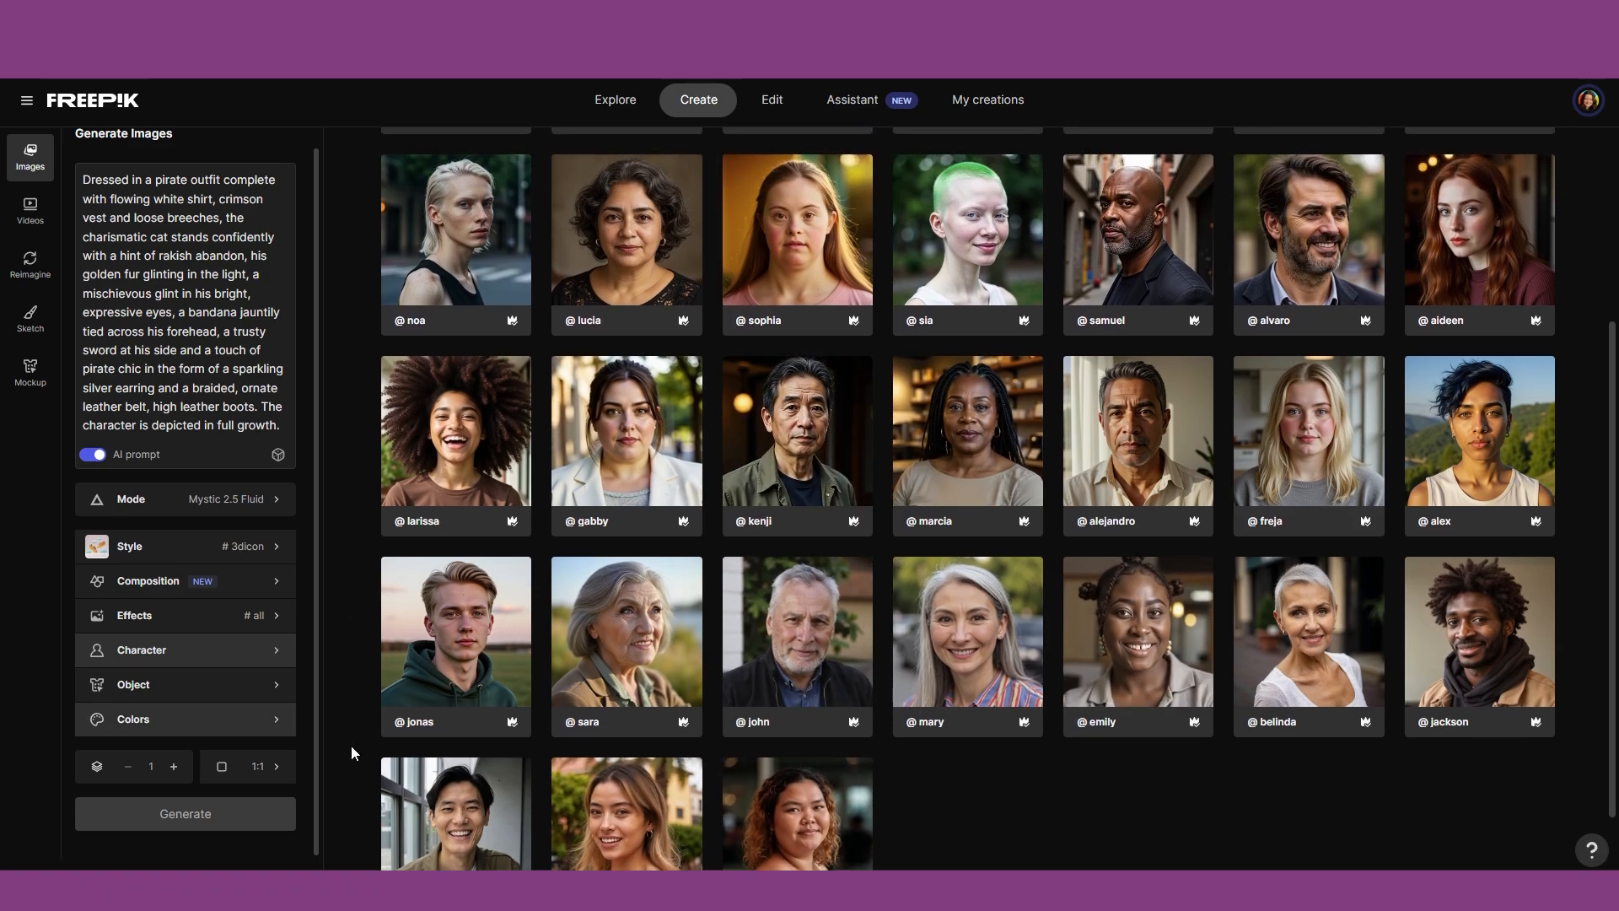
pyautogui.click(199, 684)
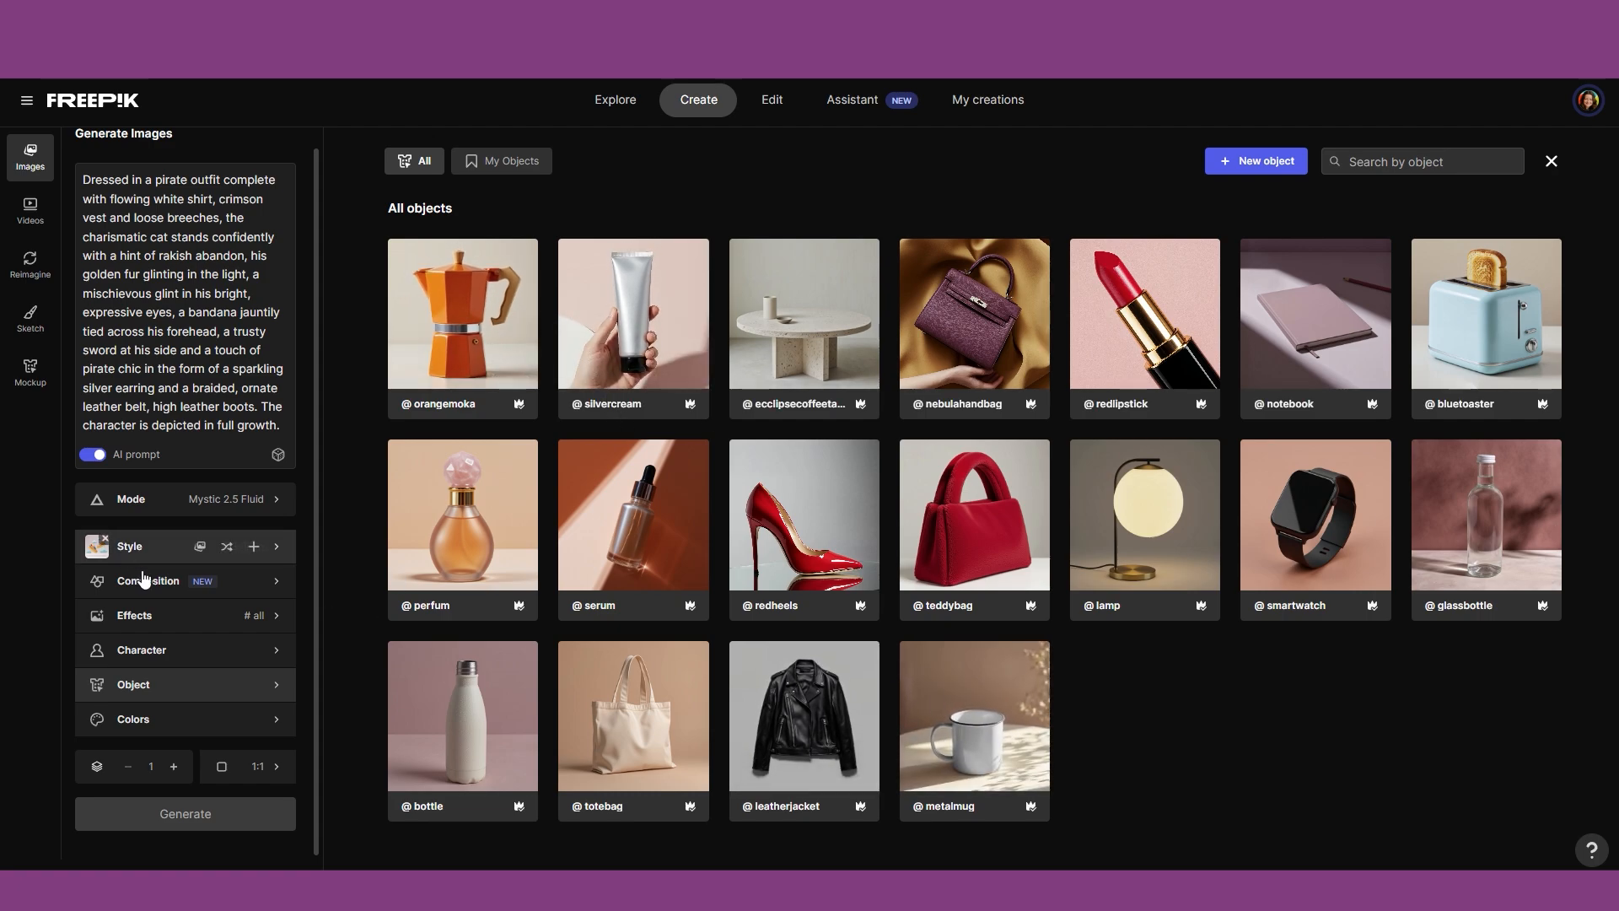
# Browse the color palettes and start a custom palette with white (#FFFFFF).
pyautogui.click(168, 718)
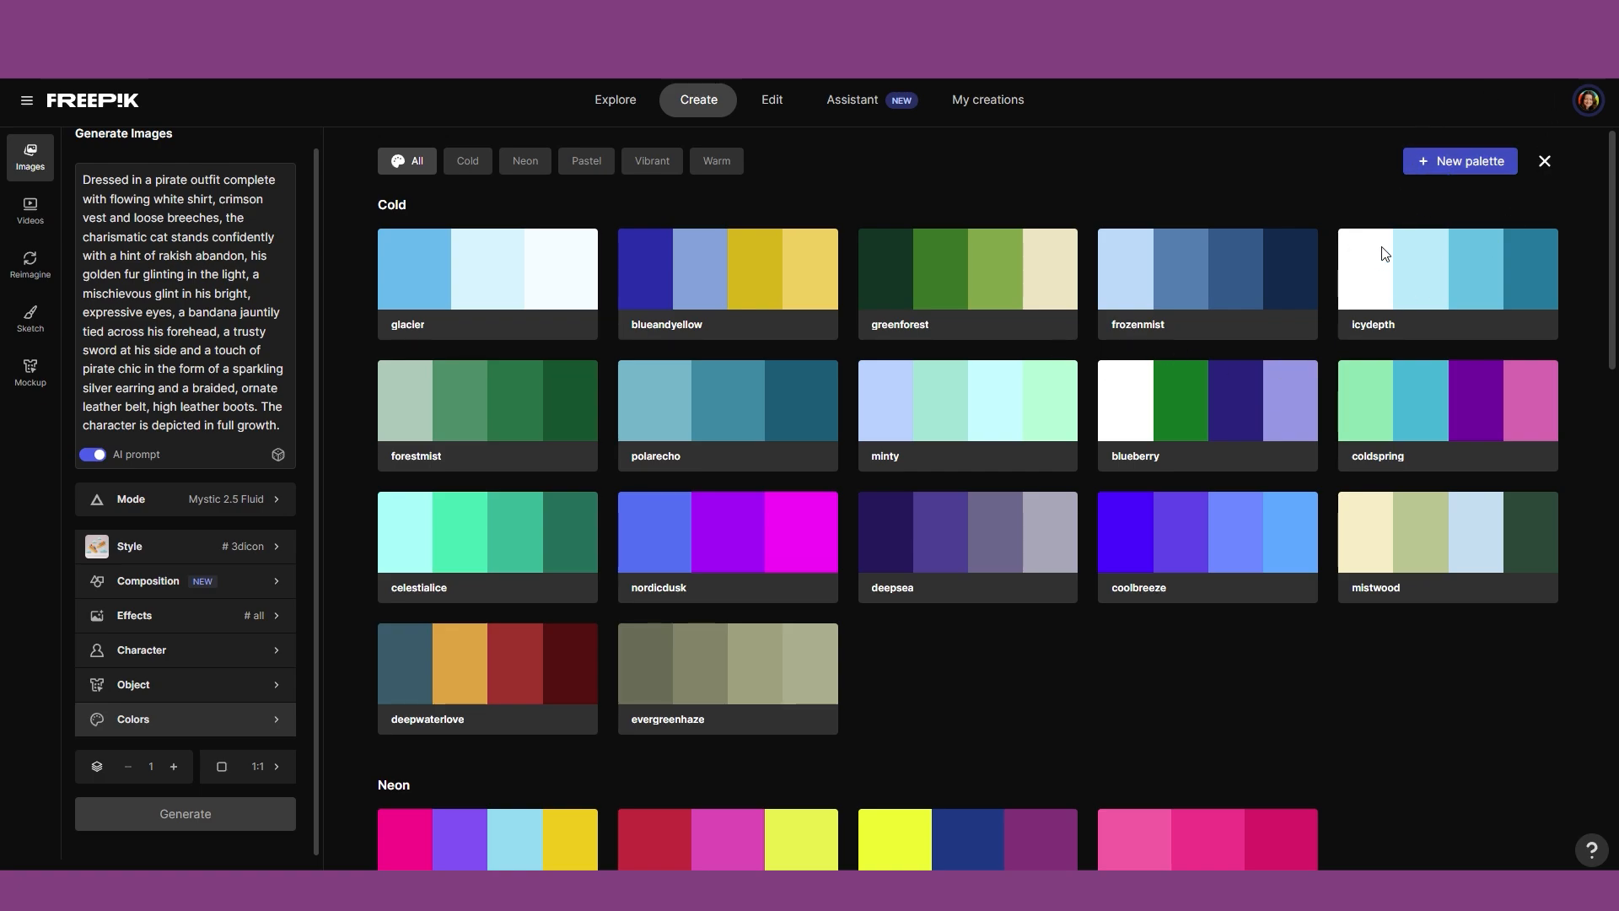
pyautogui.click(1413, 273)
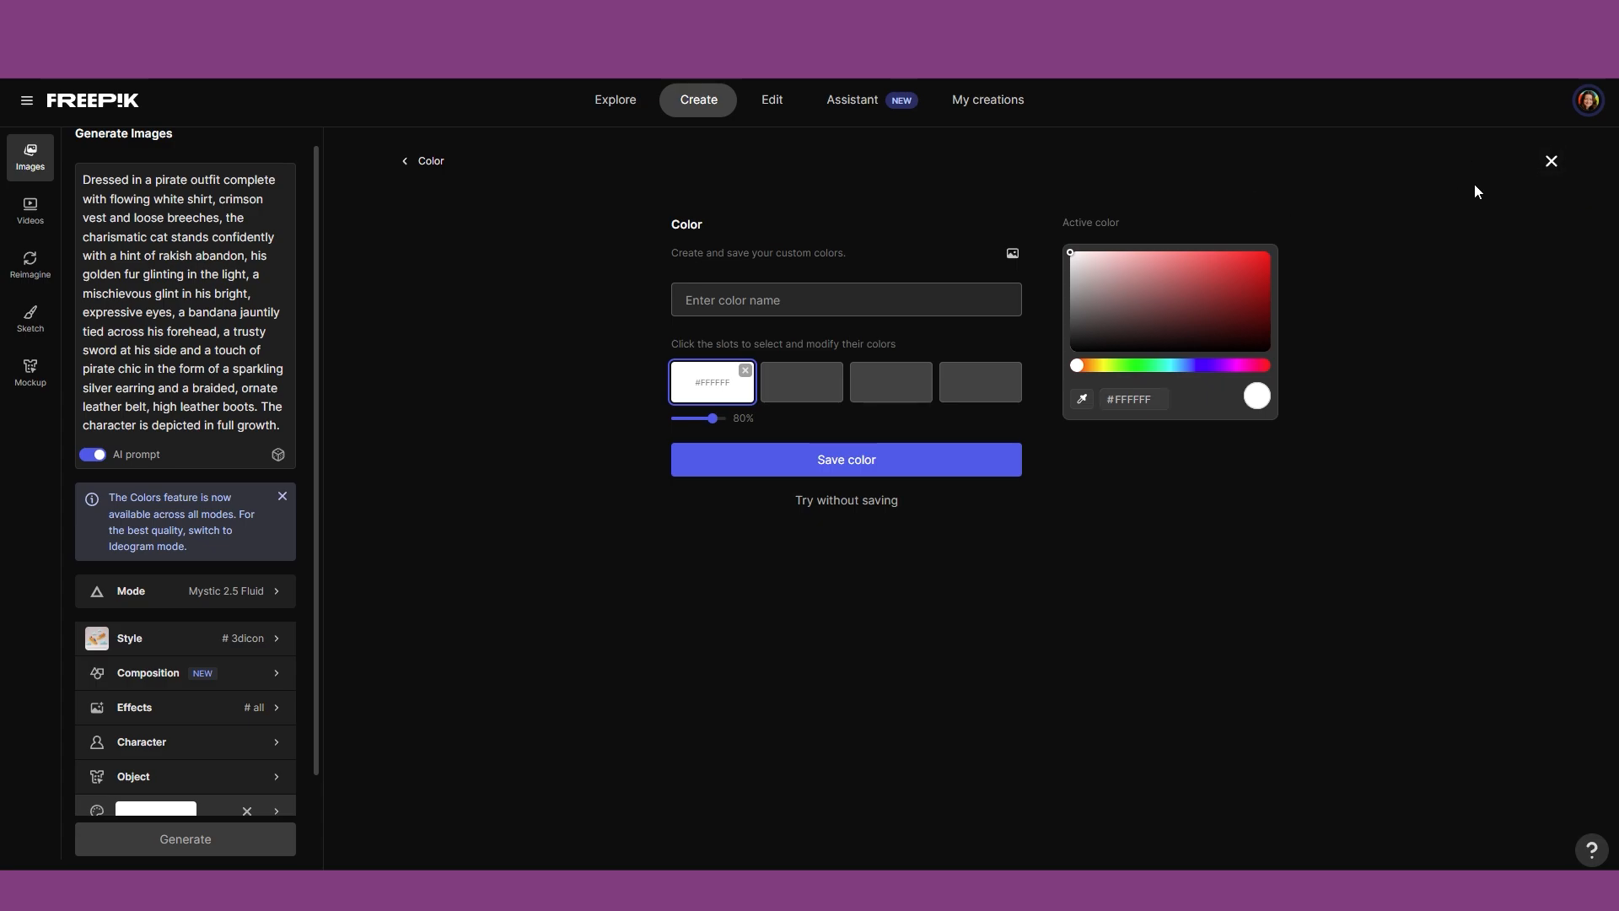
pyautogui.click(1551, 161)
# Set the number of images to 4 and the aspect ratio to 16:9 Widescreen.
pyautogui.scroll(-2, 204, 442)
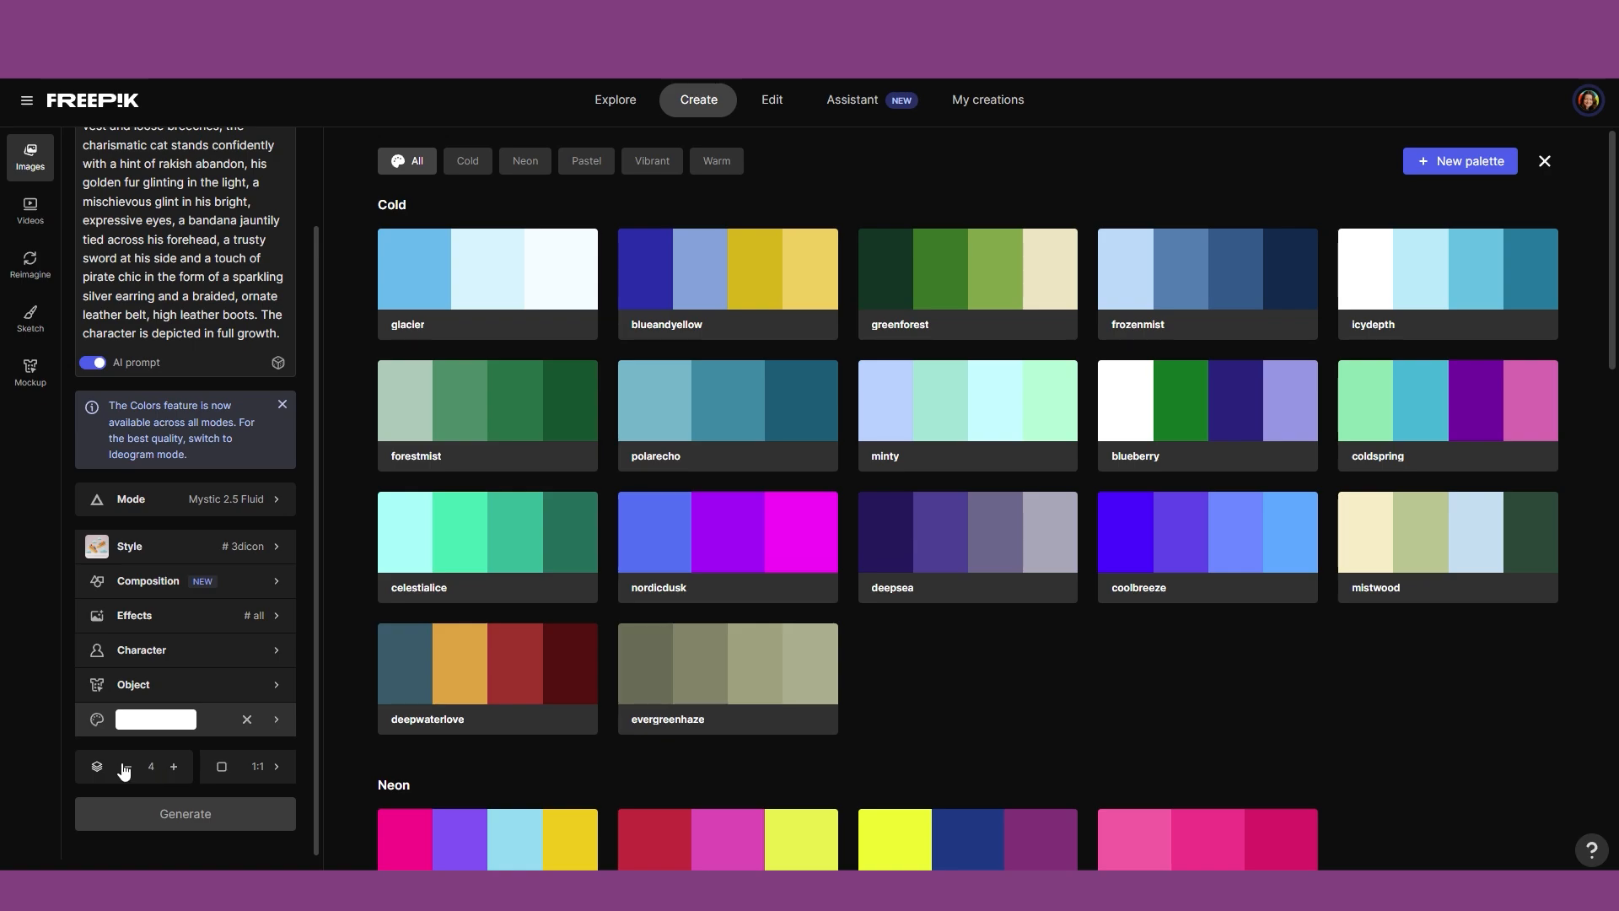
pyautogui.click(275, 767)
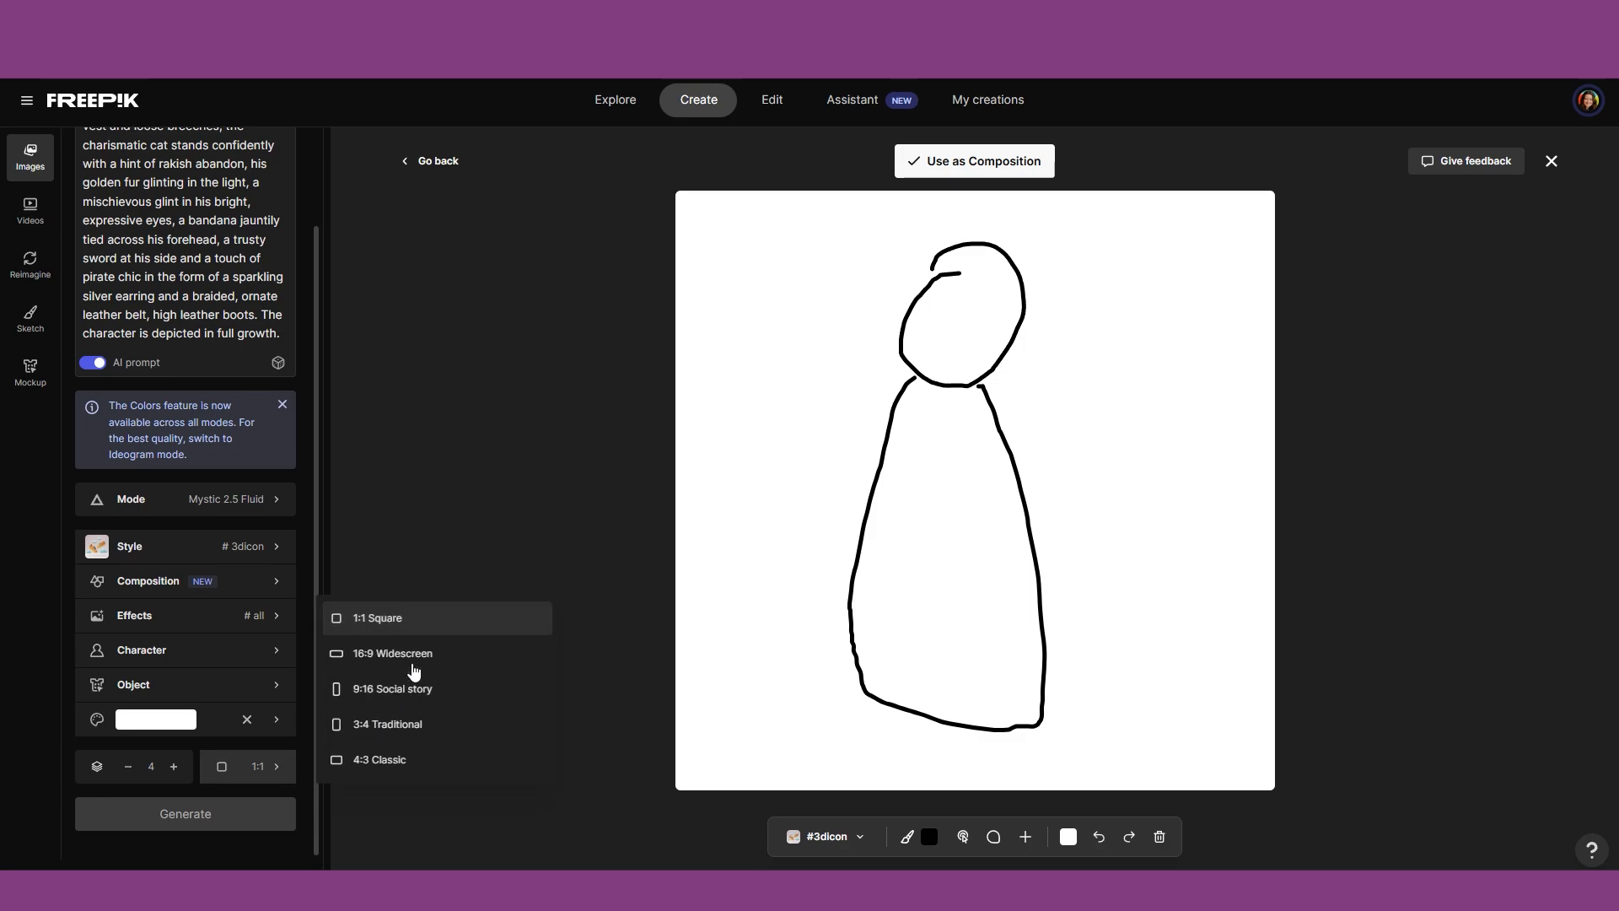
pyautogui.click(414, 667)
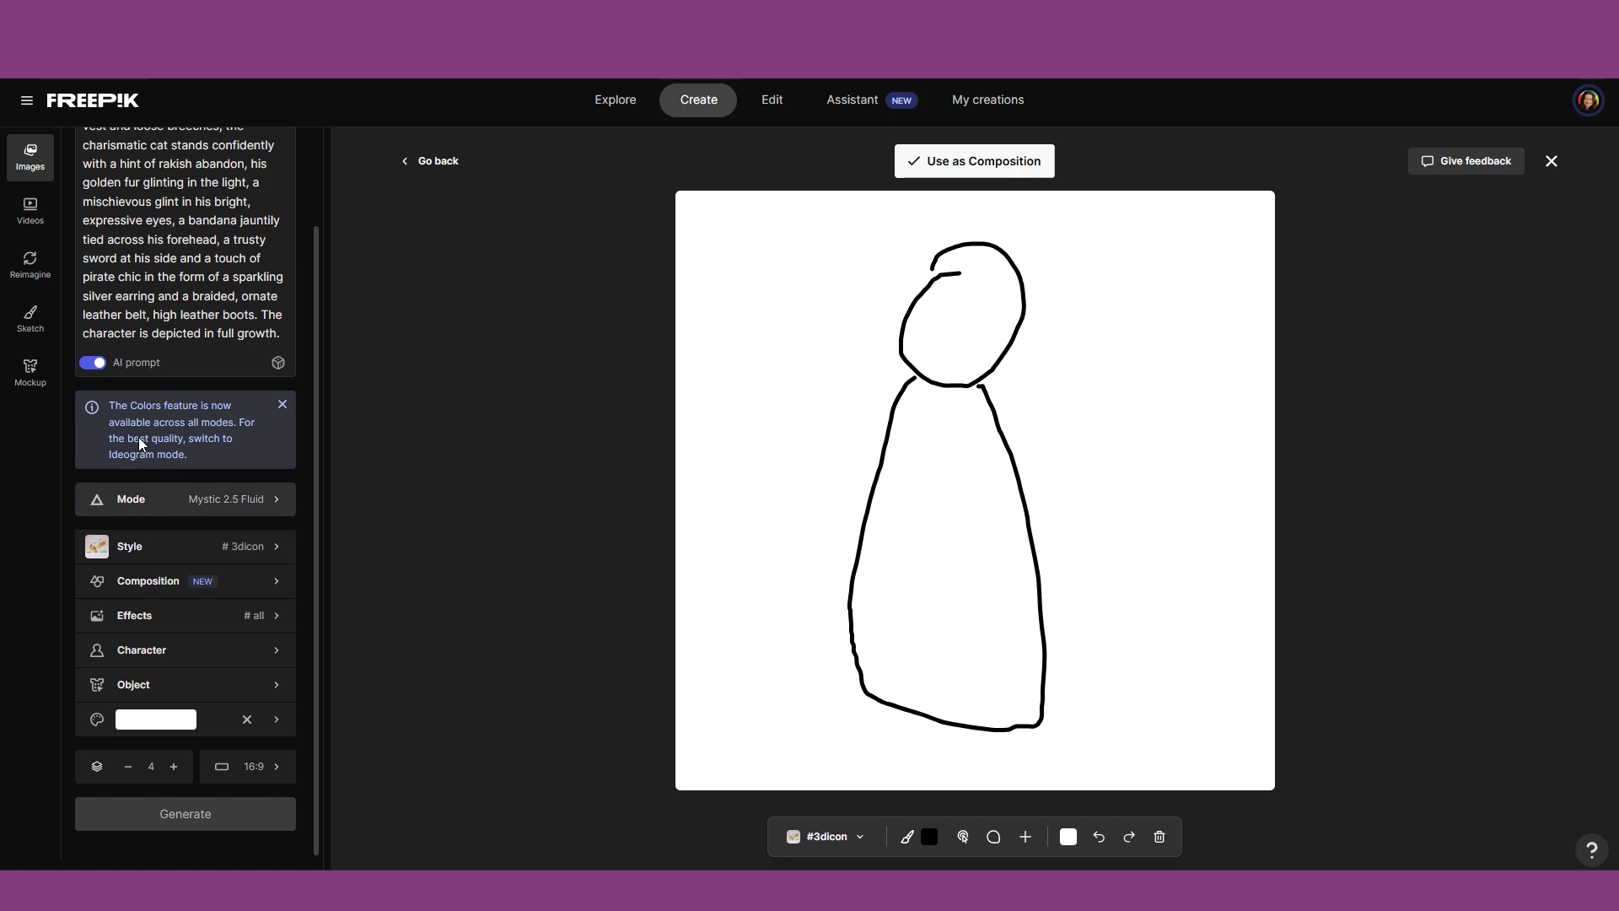
# Remove the white color palette from the settings and generate the pirate cat images.
pyautogui.click(248, 721)
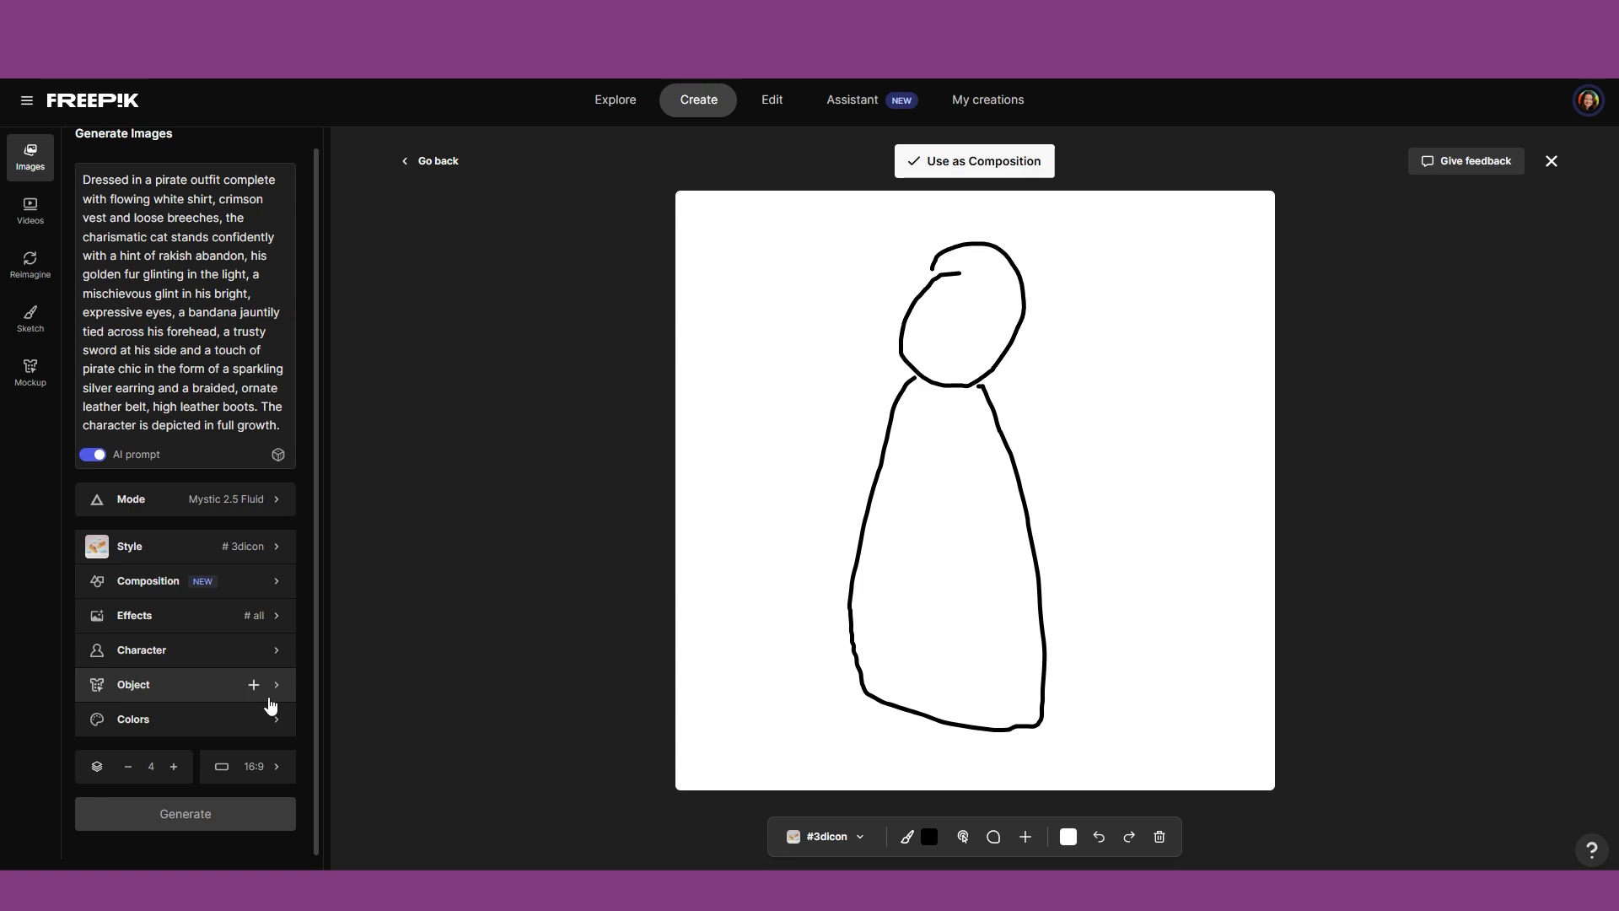
pyautogui.click(187, 814)
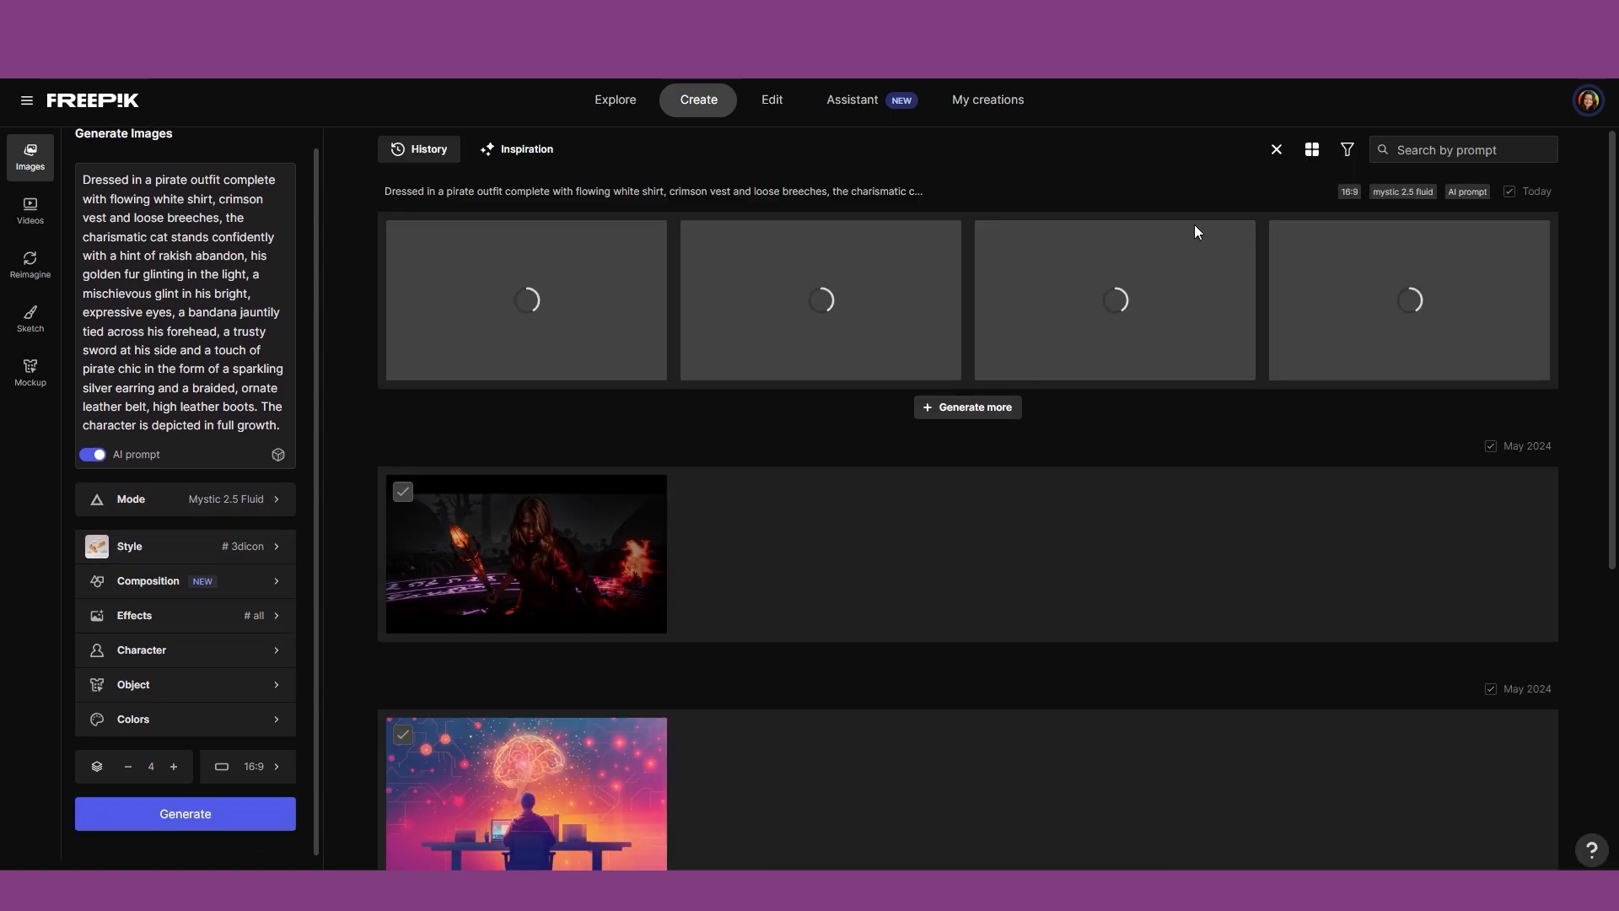
# View the generated pirate cat images one after another at full size.
pyautogui.click(1285, 237)
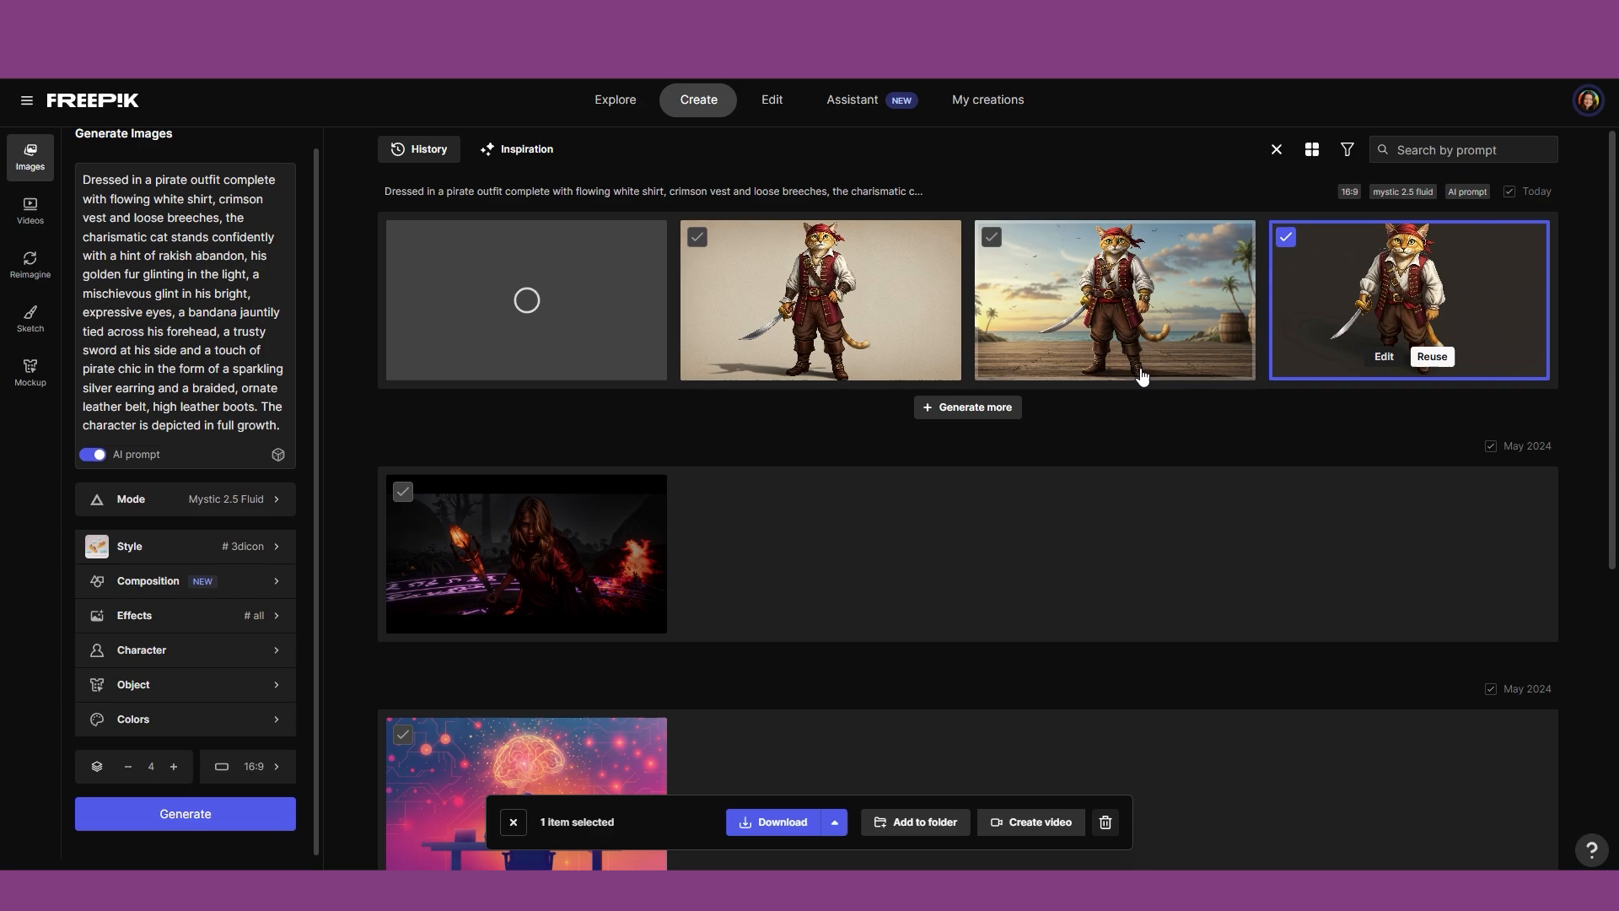
pyautogui.click(1327, 297)
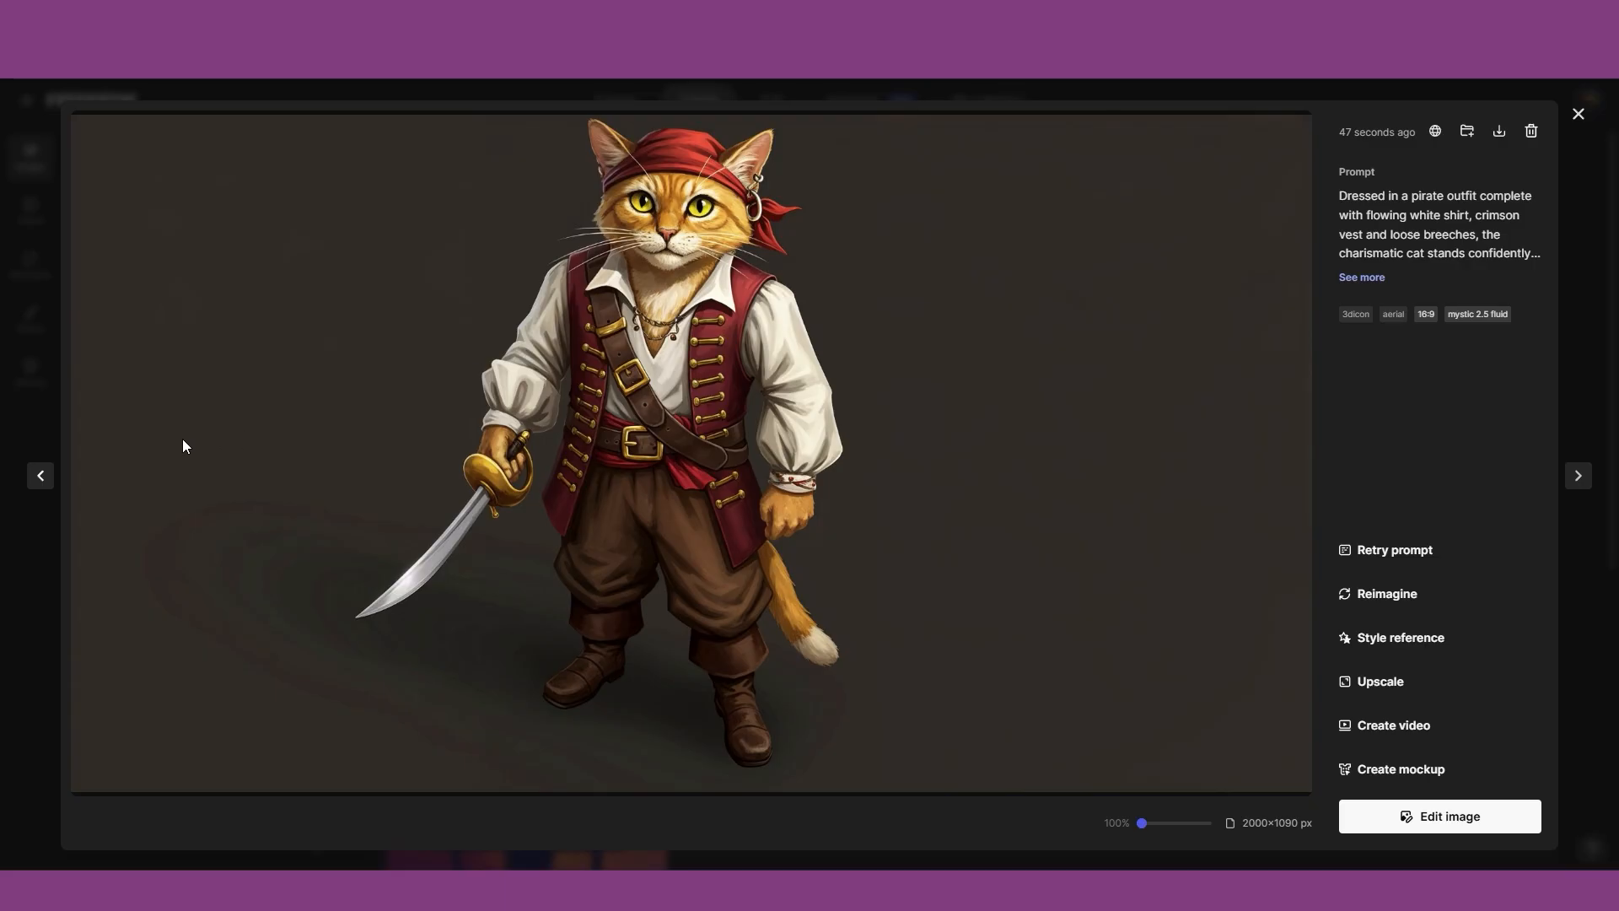
pyautogui.click(41, 477)
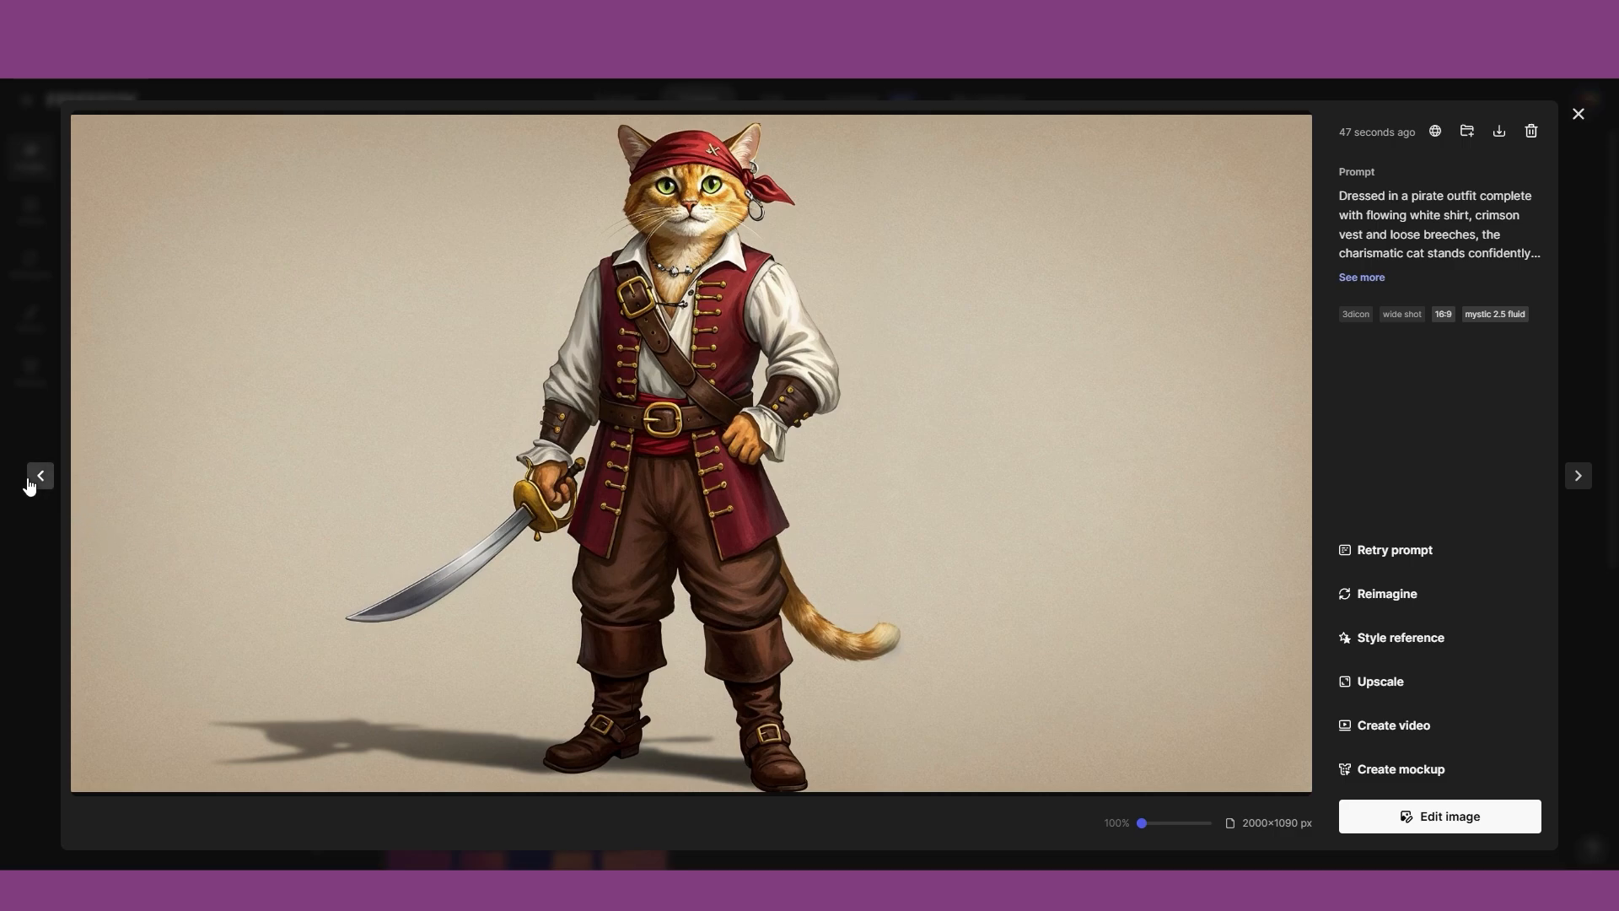
pyautogui.click(1574, 485)
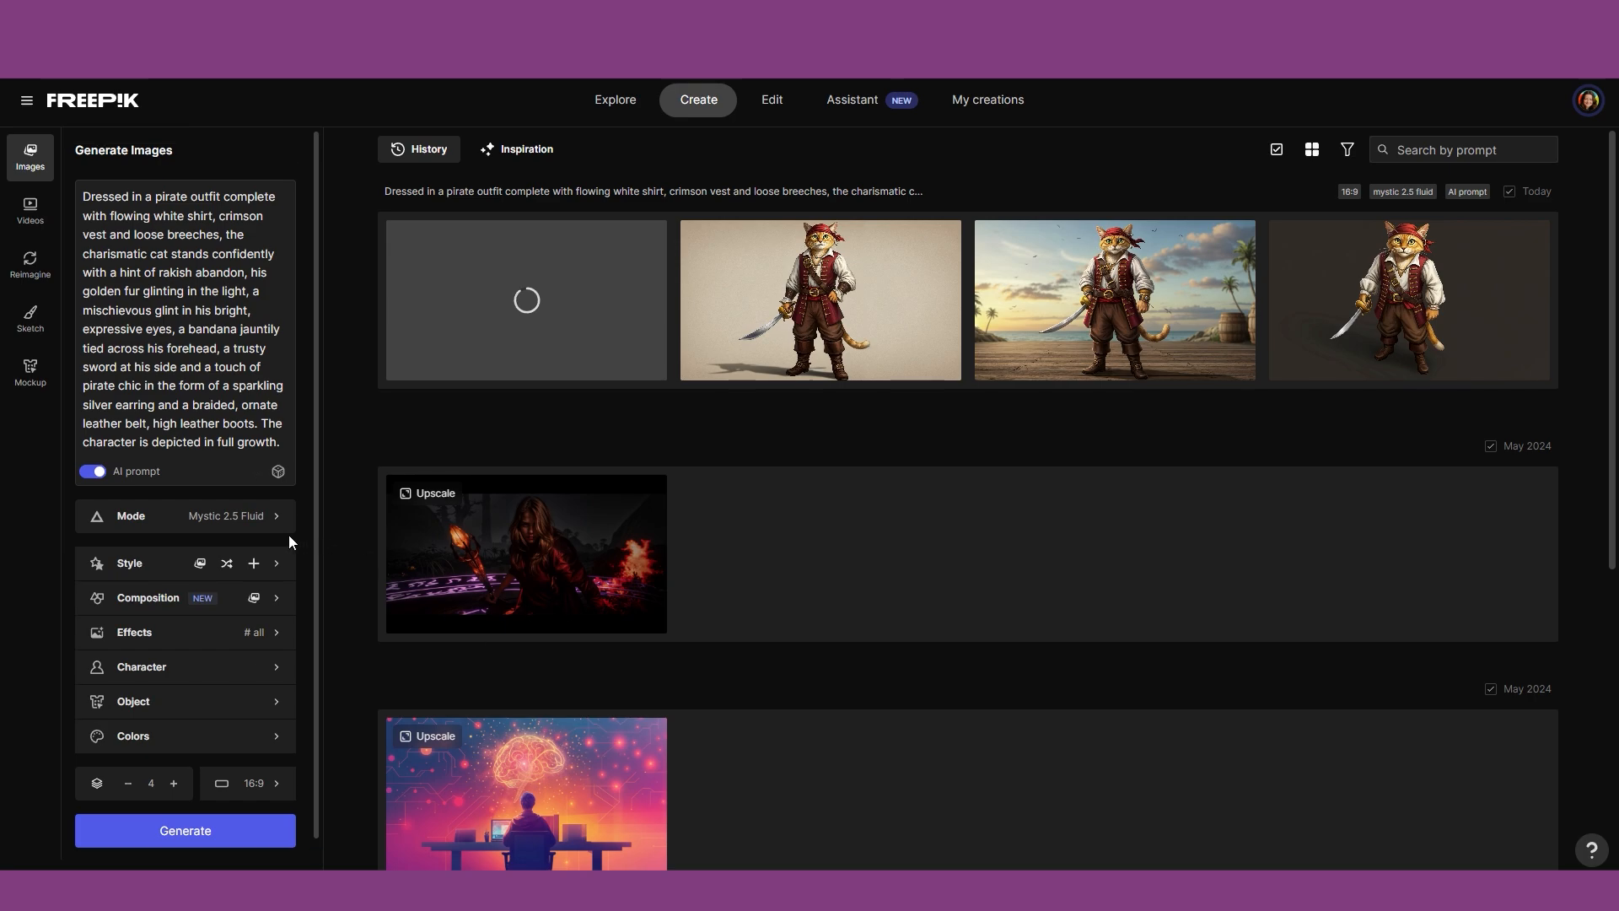
# Change the image generation mode to Google's Imagen 3.
pyautogui.click(249, 524)
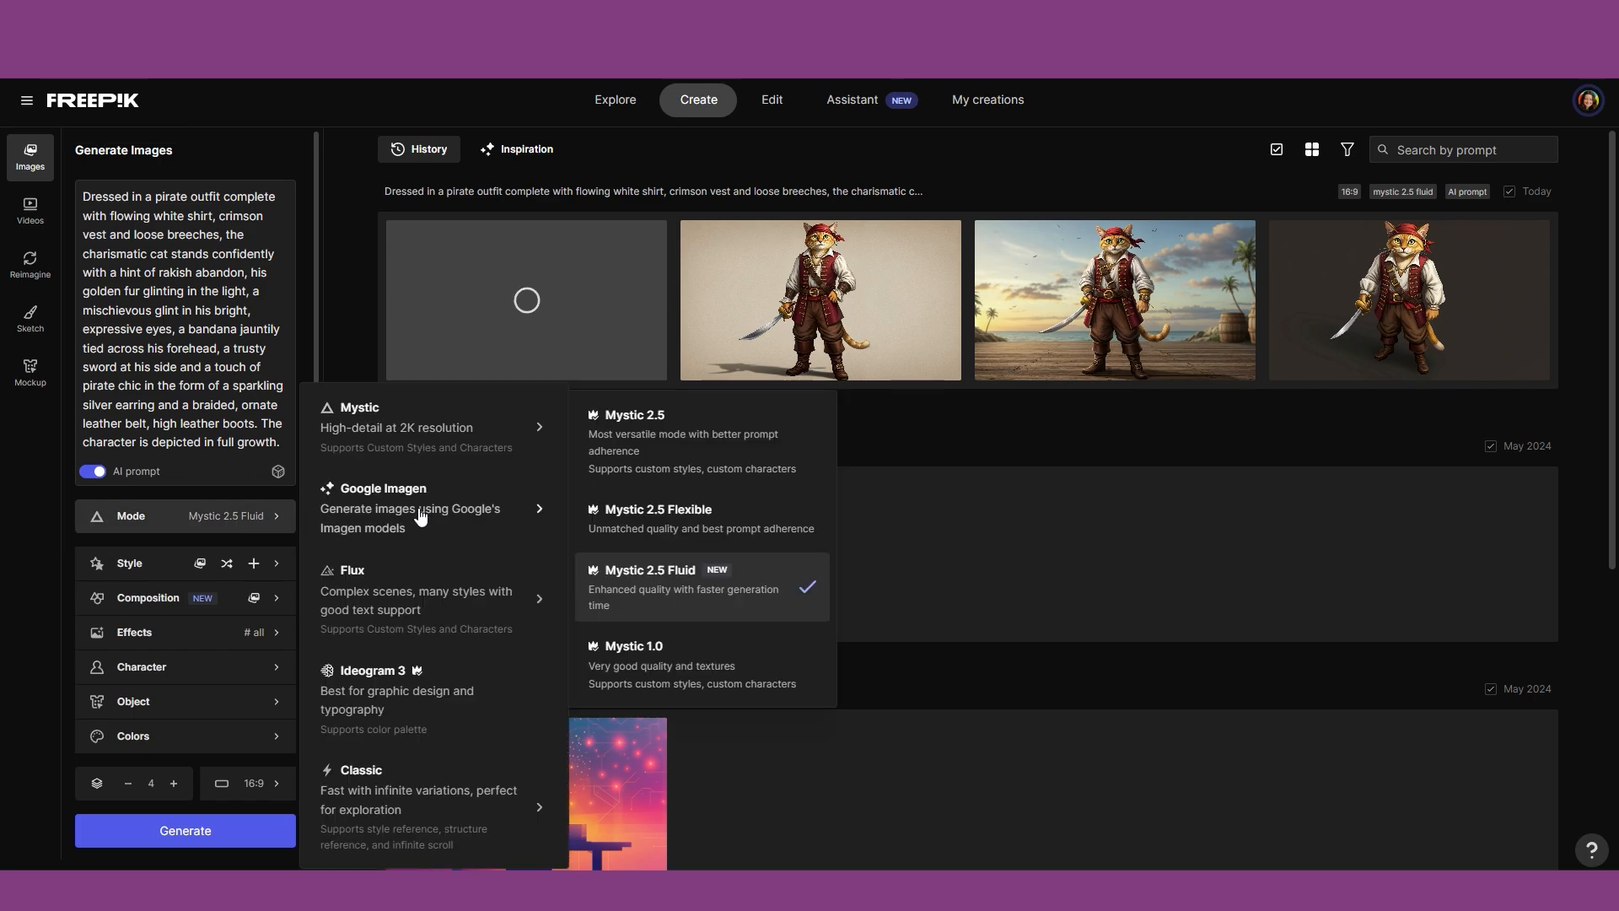
pyautogui.click(506, 509)
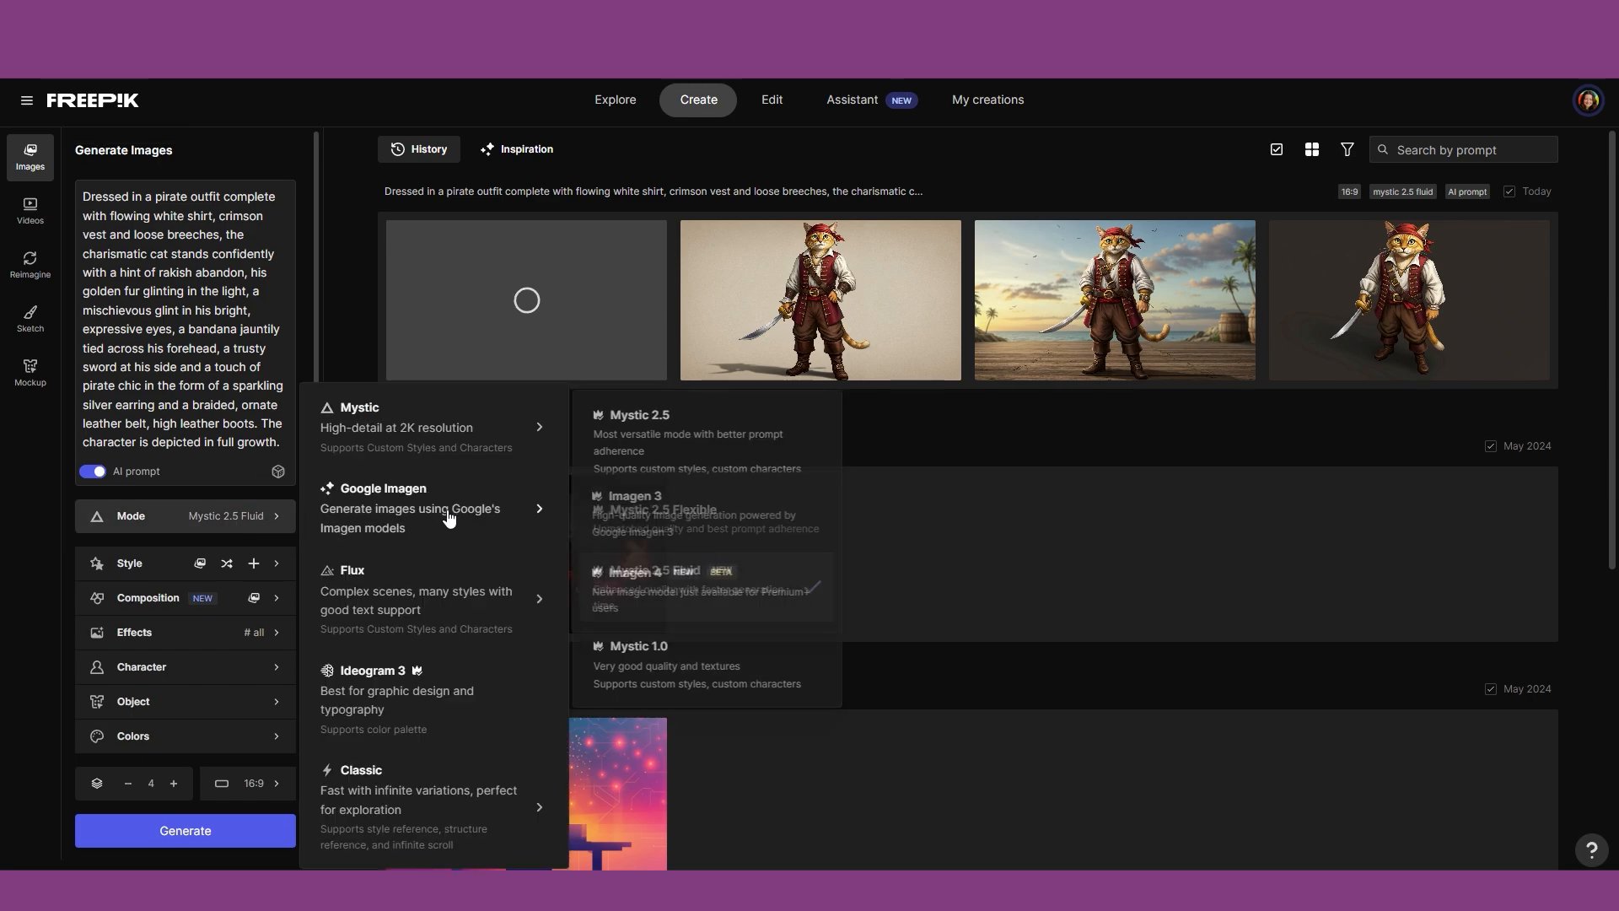
pyautogui.click(652, 514)
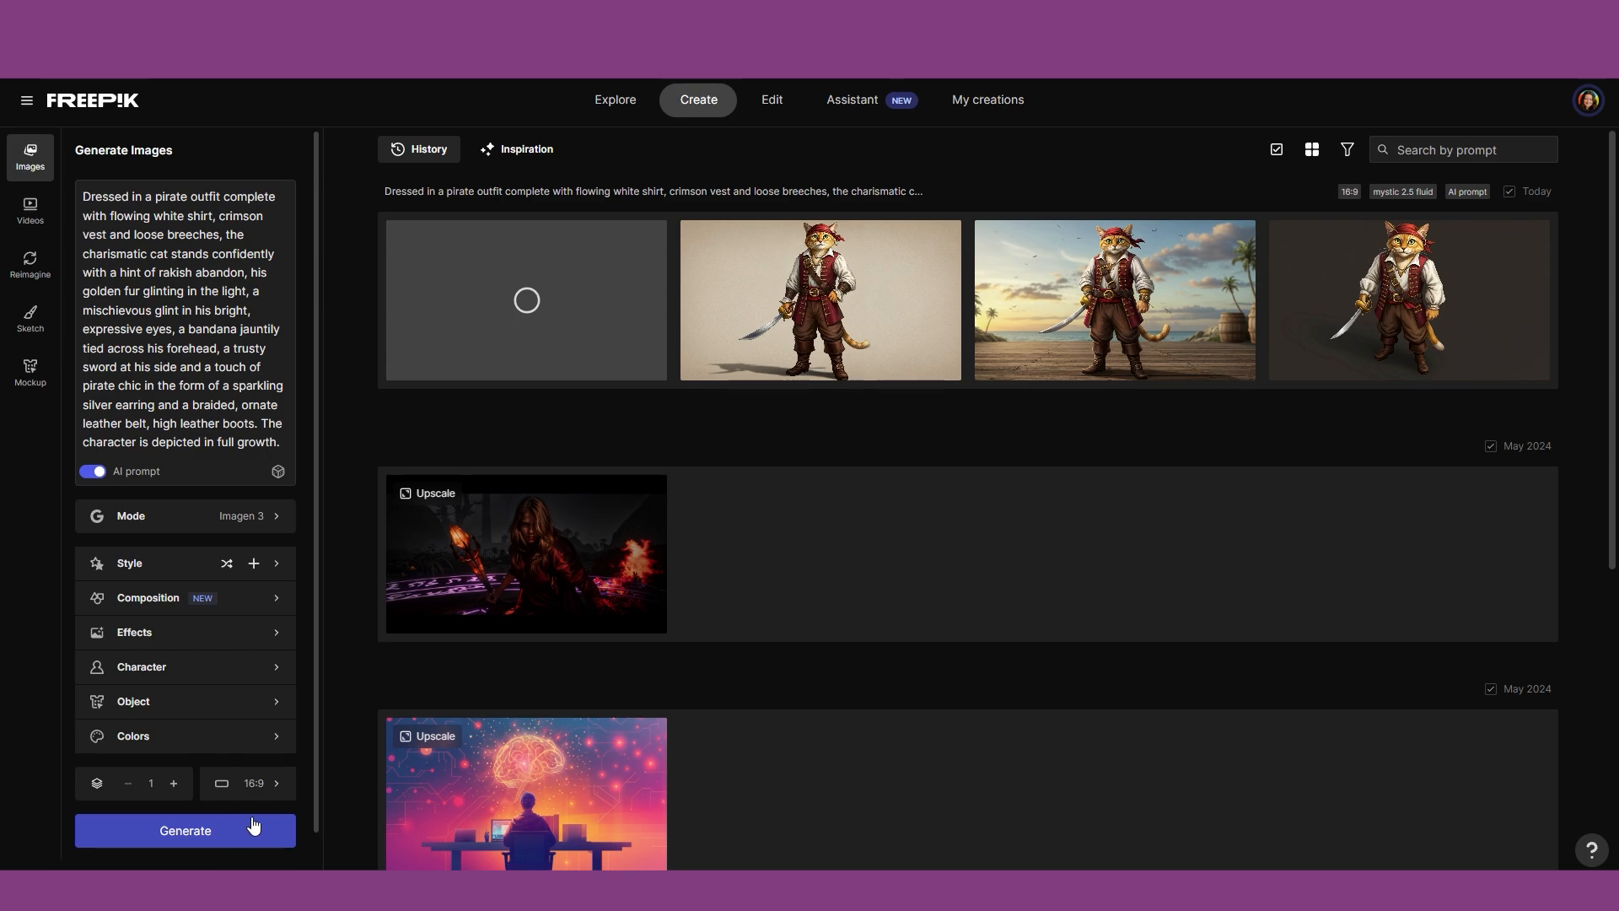
# Set the aspect ratio to 9:16 Social story and generate one image from the same prompt.
pyautogui.click(253, 785)
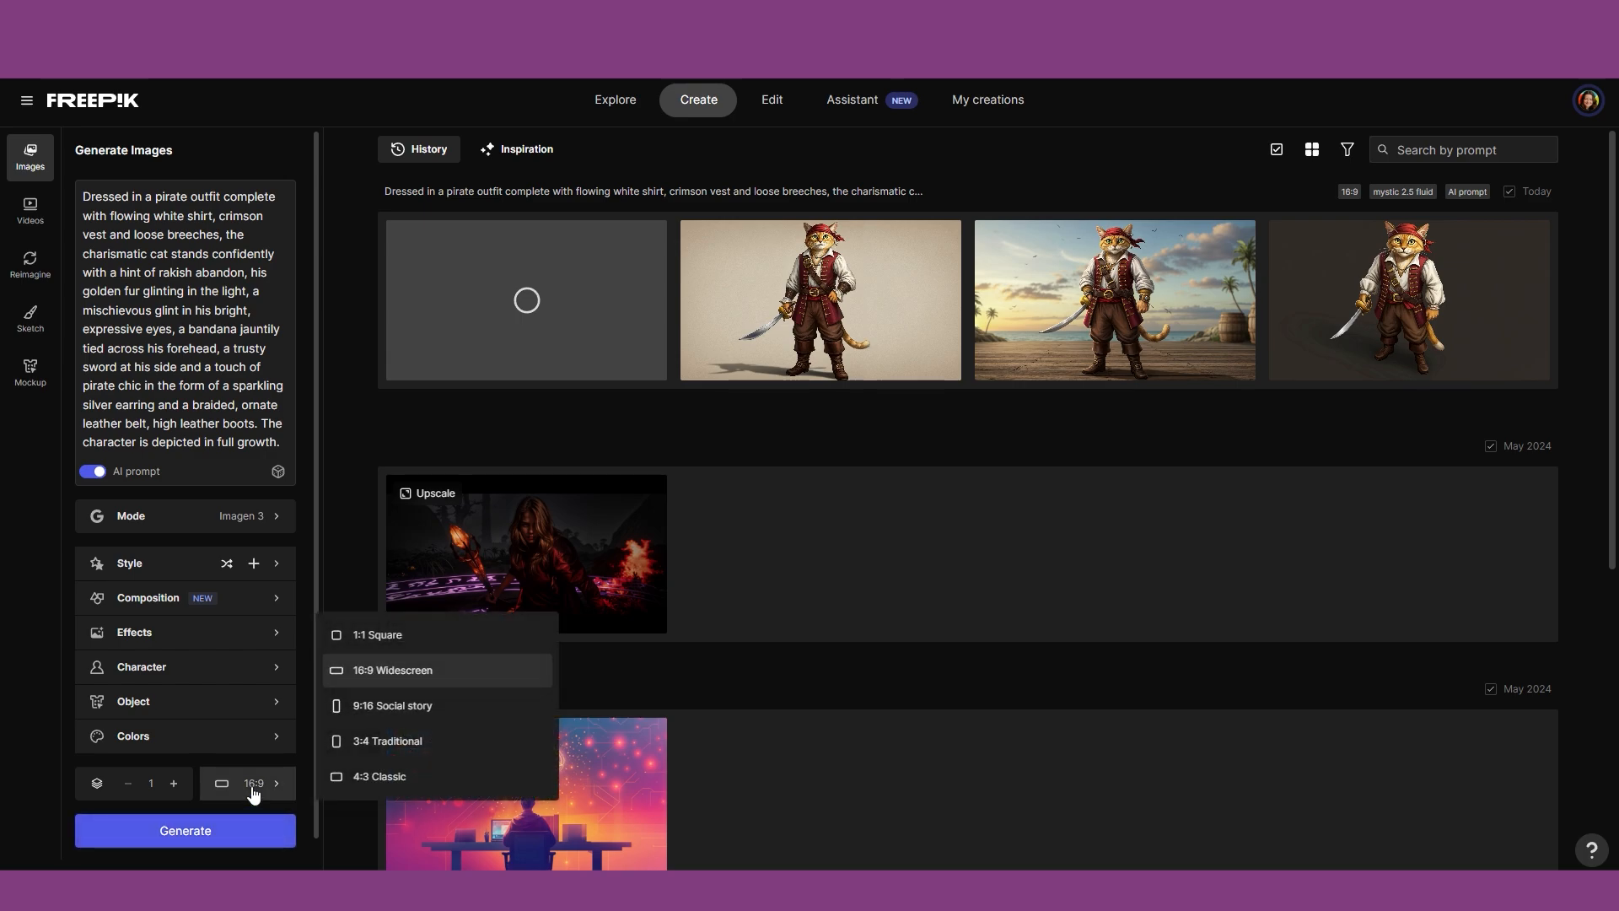
pyautogui.click(398, 718)
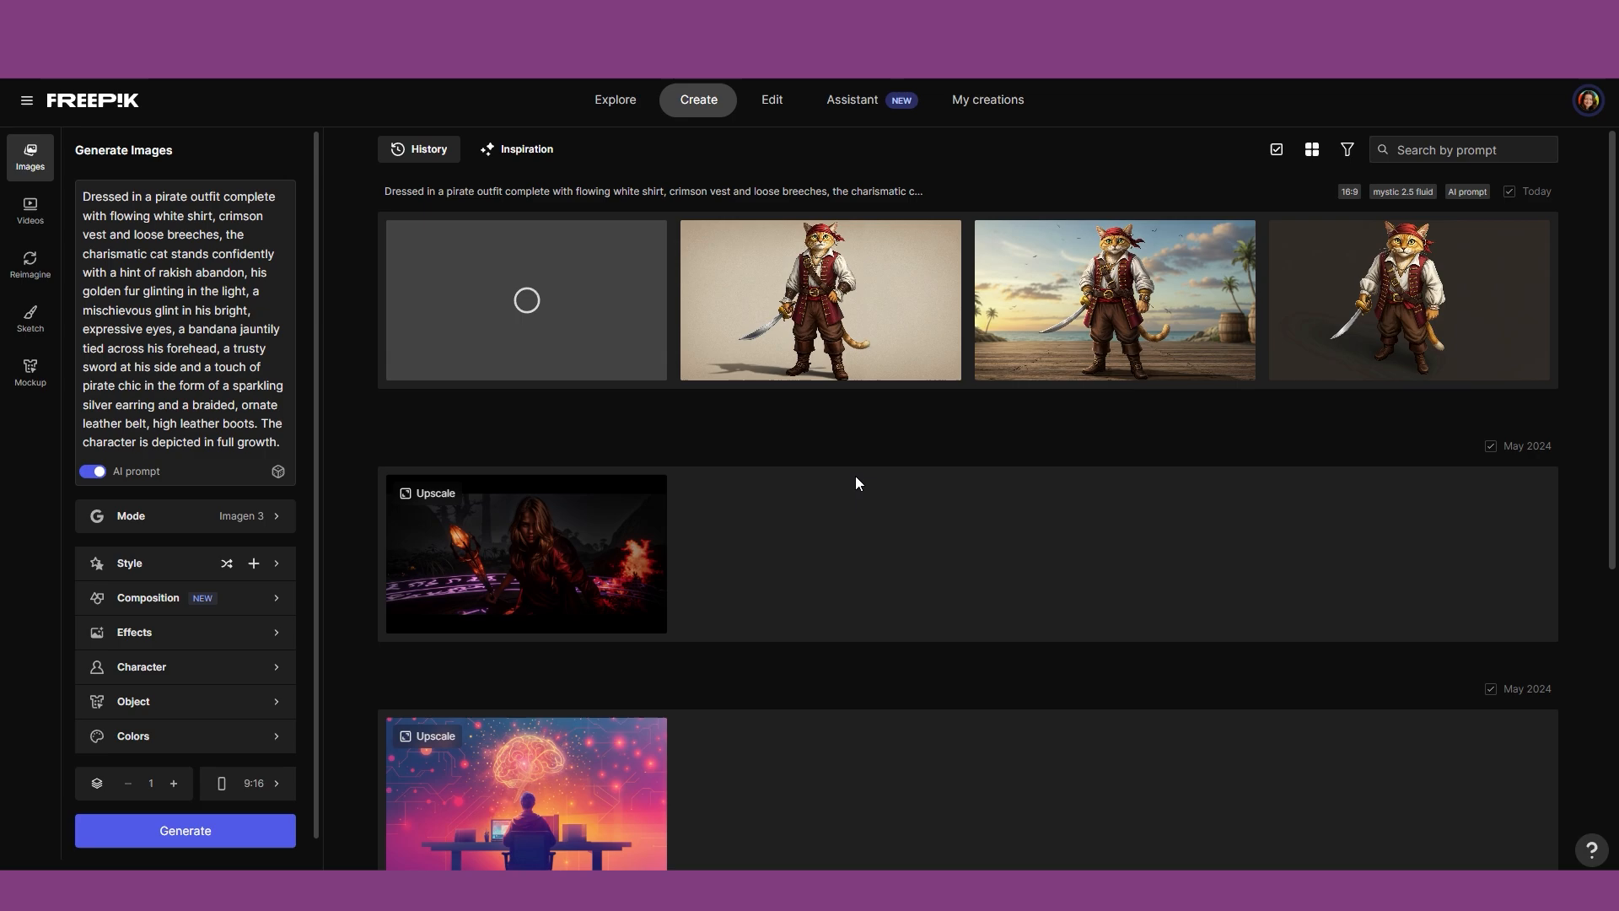
pyautogui.click(201, 833)
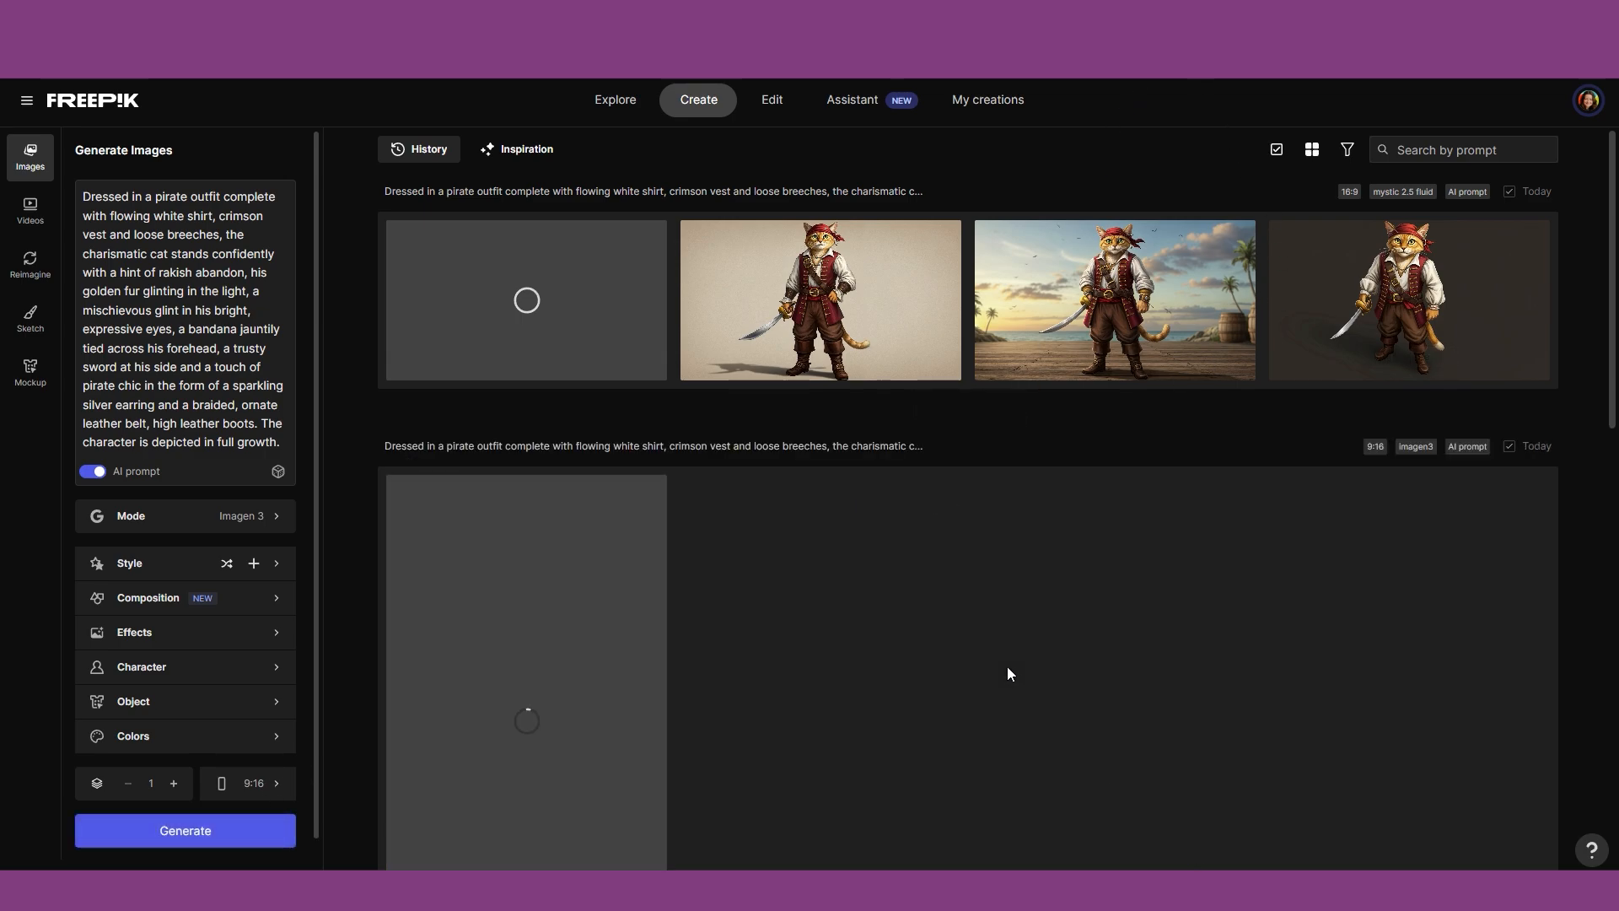
# Set the number of images to 4, add "3d style" to the end of the prompt, and generate the images.
pyautogui.scroll(-2, 1008, 672)
pyautogui.click(174, 784)
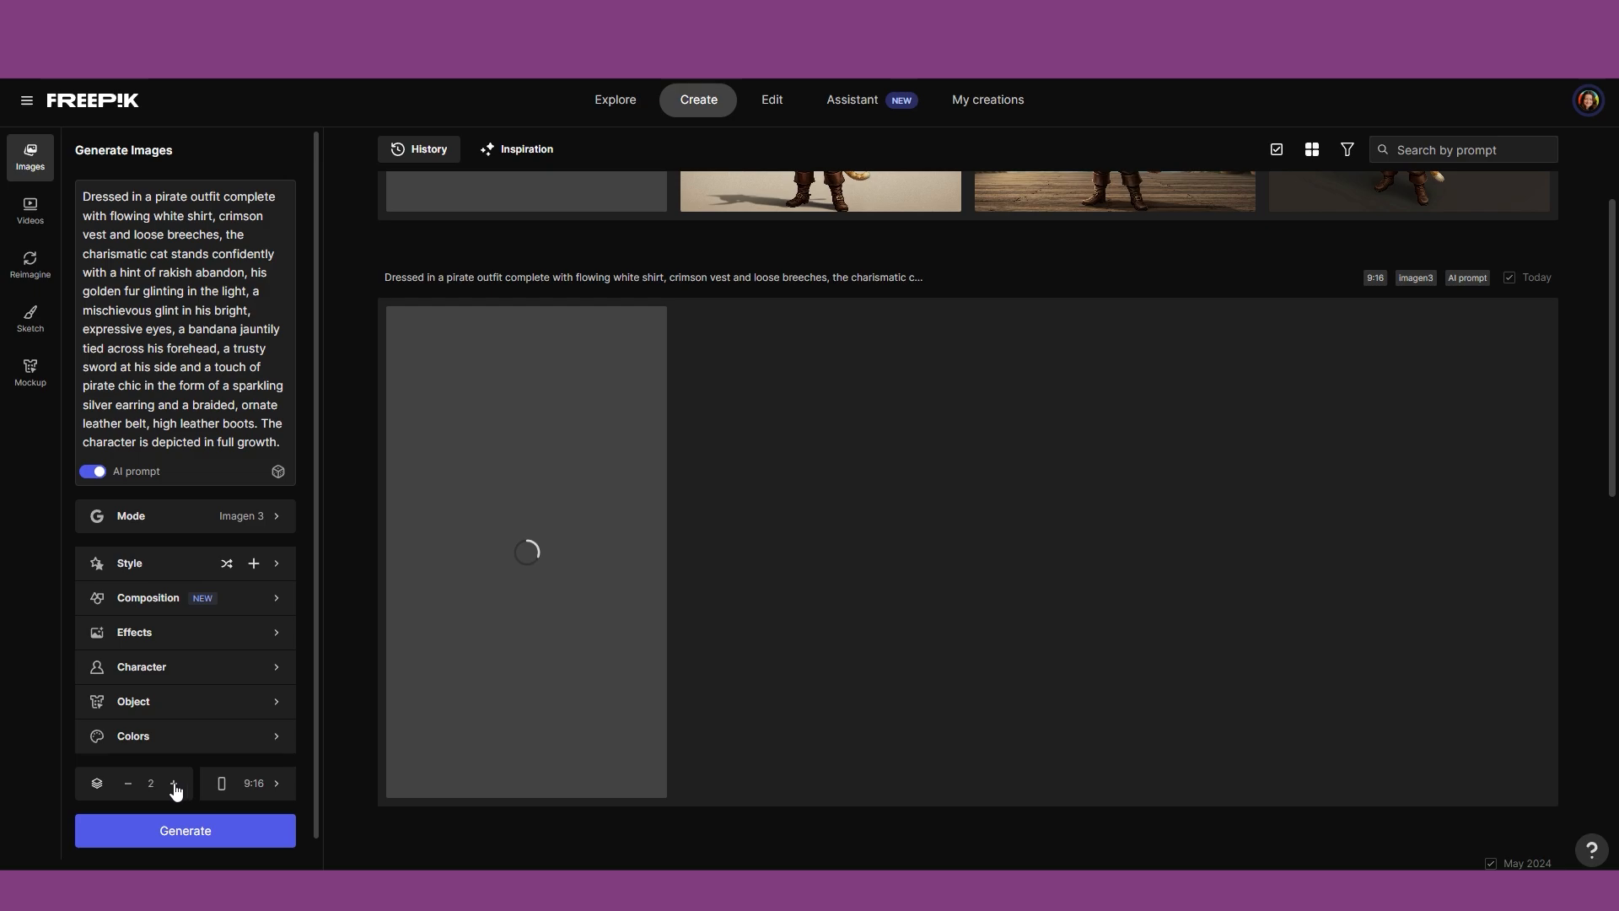
pyautogui.click(174, 786)
pyautogui.click(175, 786)
pyautogui.click(245, 414)
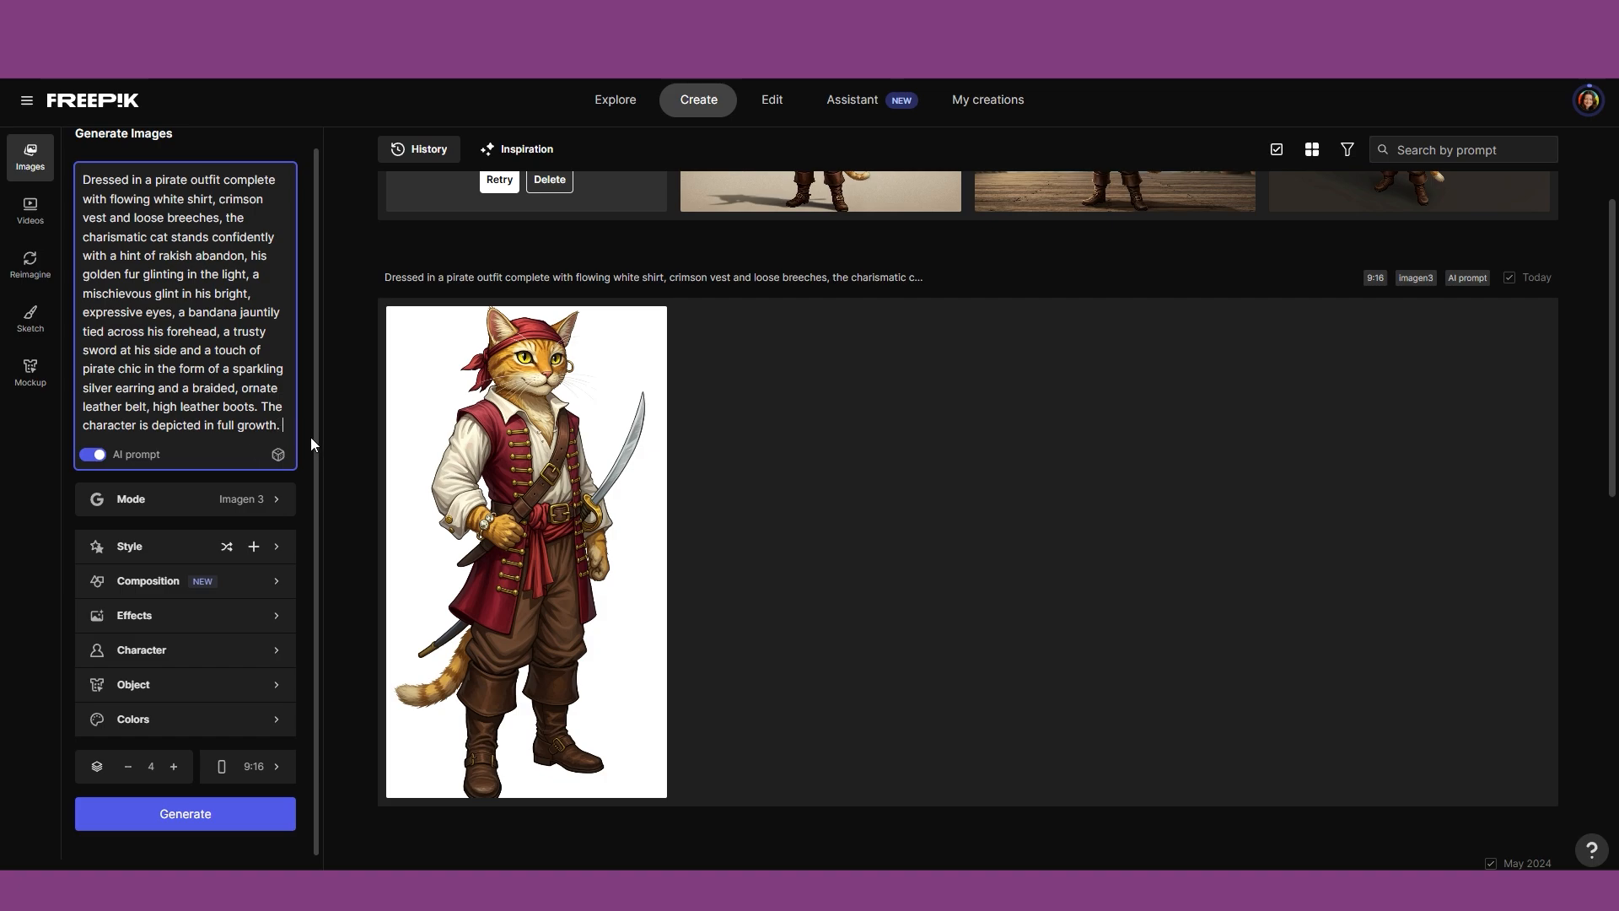
pyautogui.write('3d style')
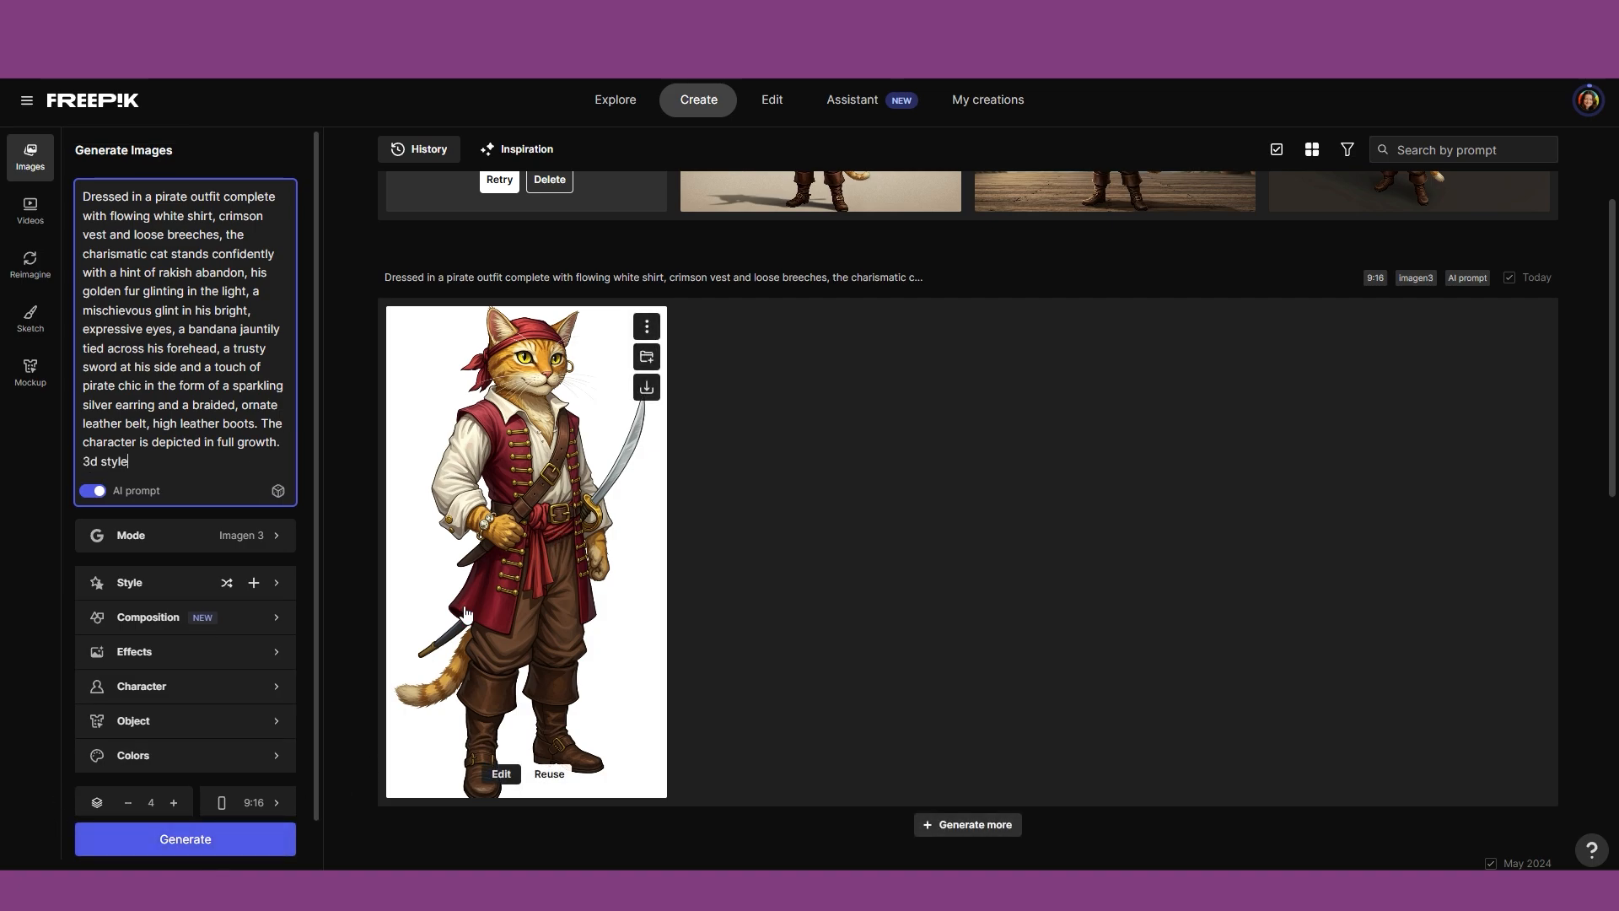
pyautogui.click(217, 844)
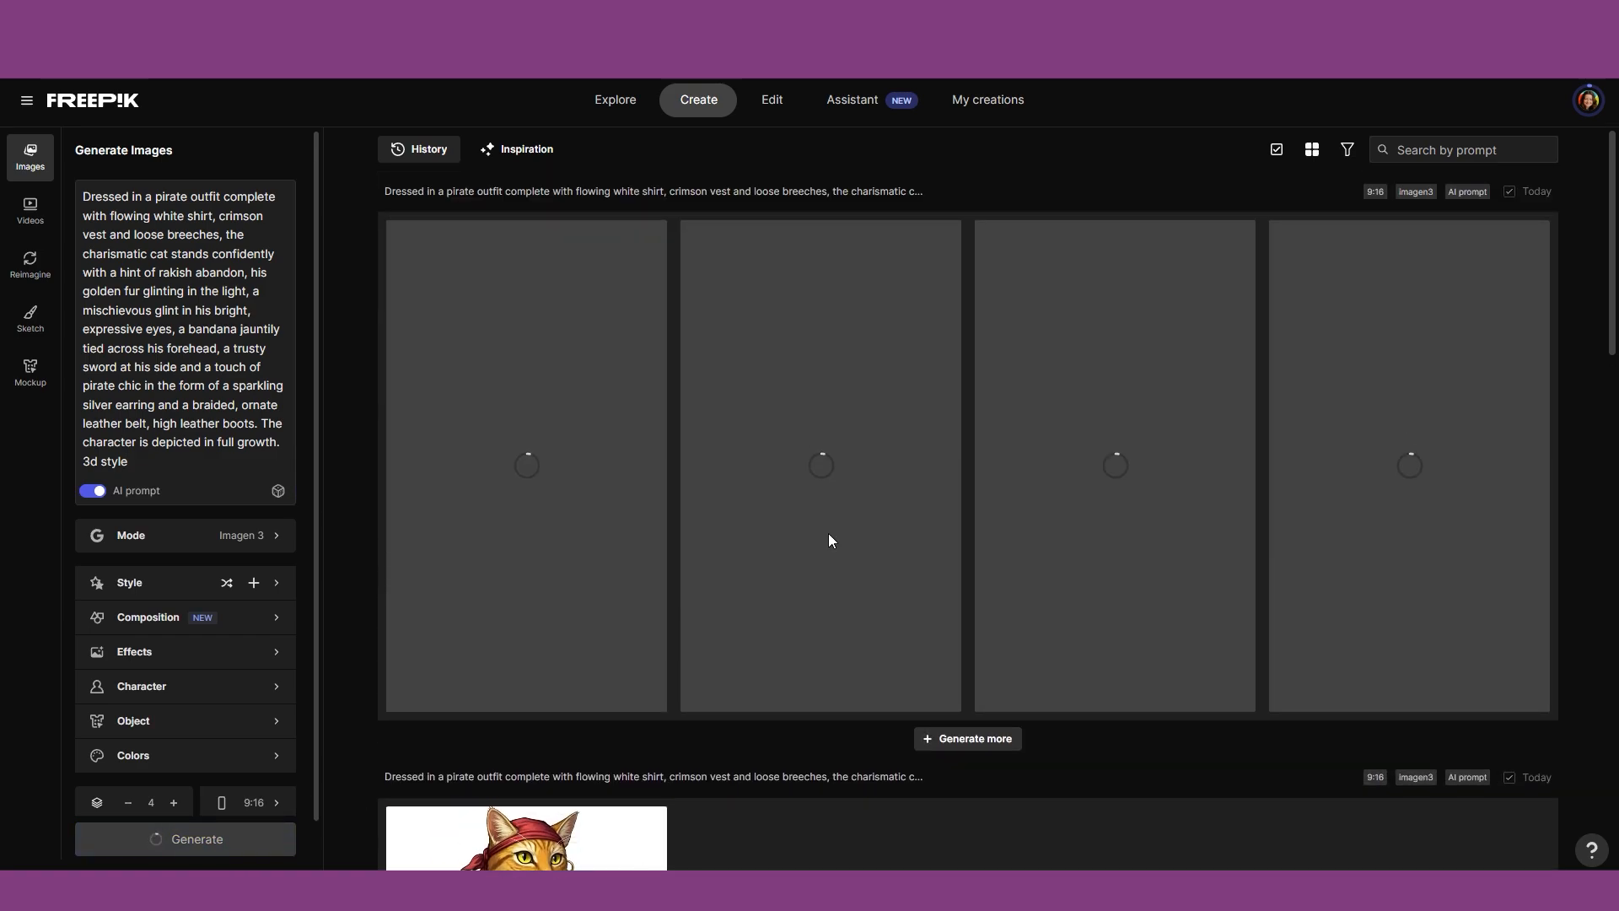
# View the earlier Mystic 2.5 Fluid pirate cat on the beach deck at full size, then return to the newest images.
pyautogui.scroll(-10, 828, 533)
pyautogui.click(823, 544)
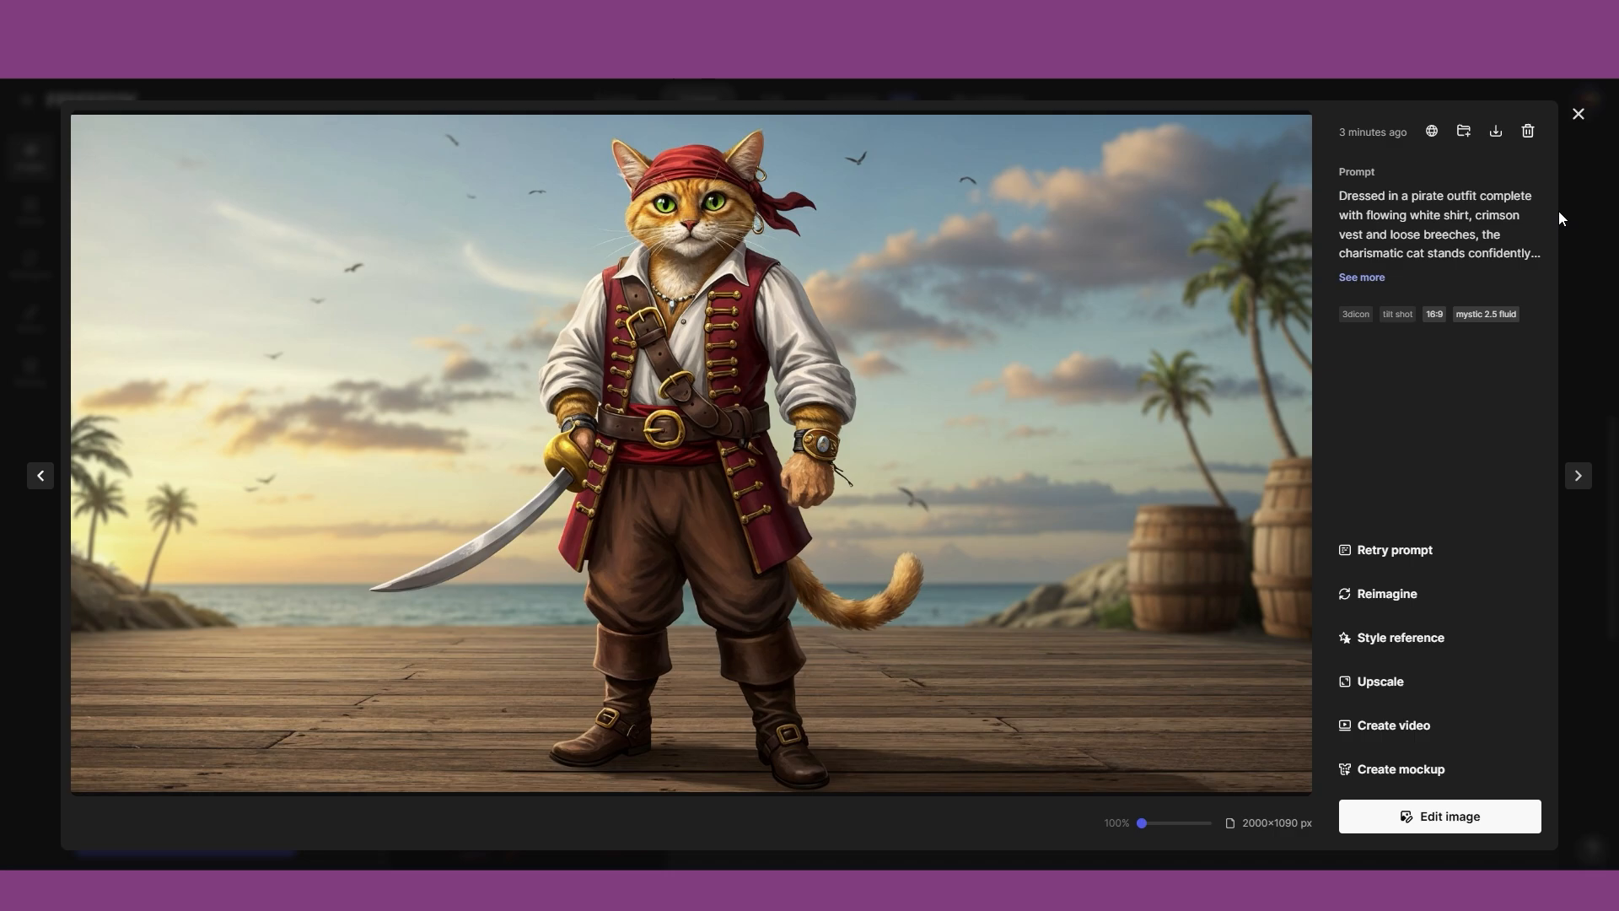
pyautogui.click(1578, 114)
pyautogui.scroll(5, 1231, 479)
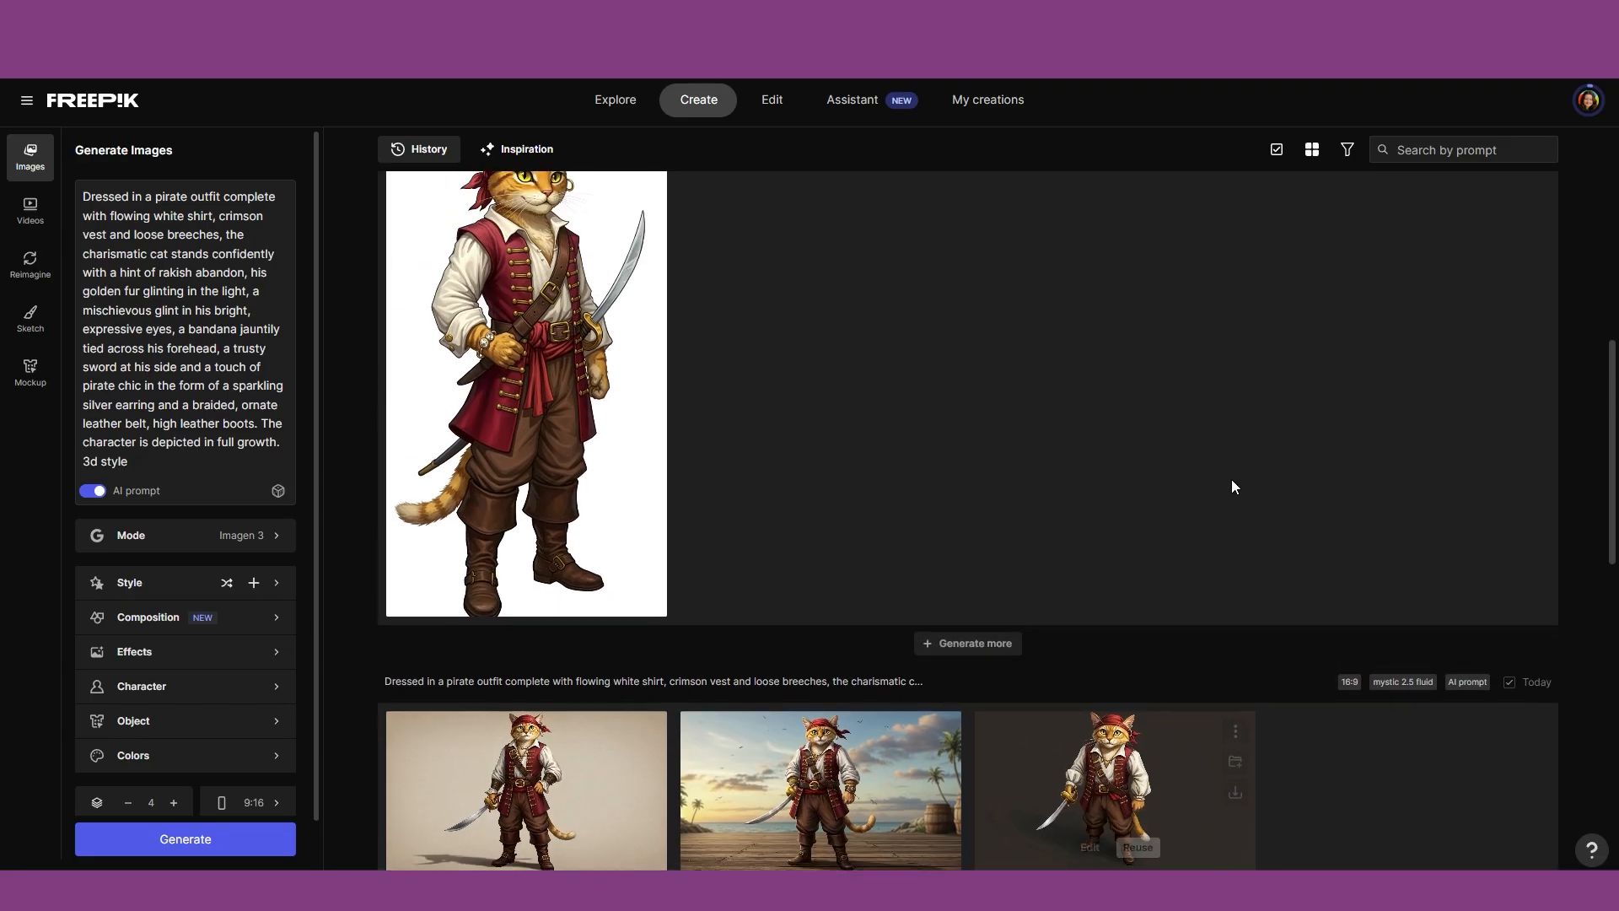
pyautogui.scroll(5, 1256, 495)
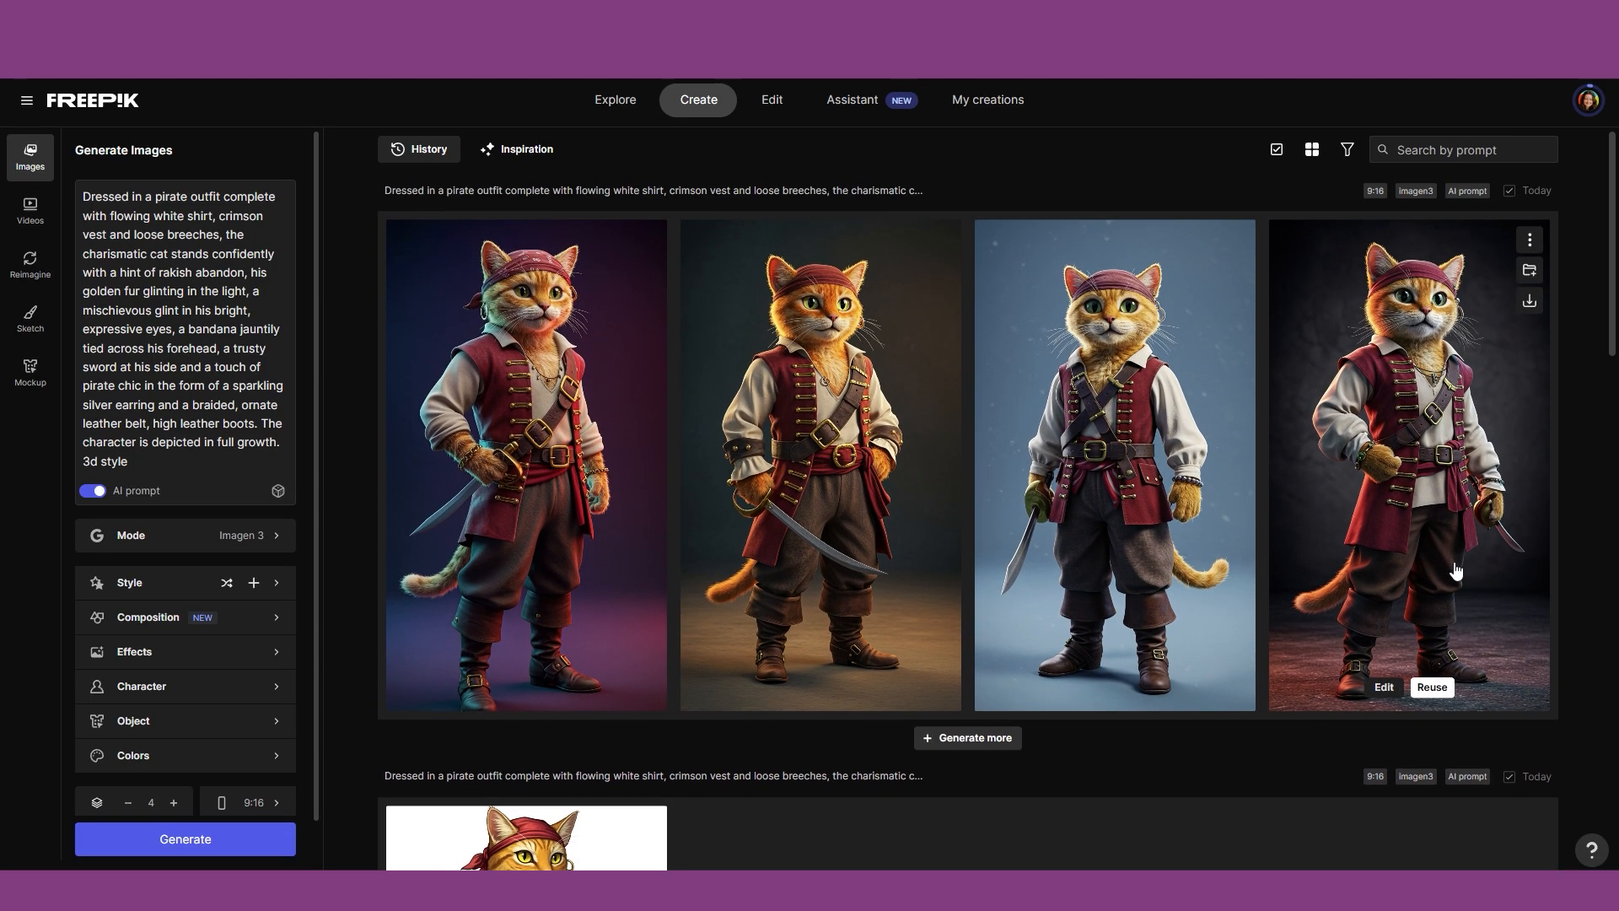
# View the new Imagen 3 pirate cat images one after another at full size.
pyautogui.click(570, 438)
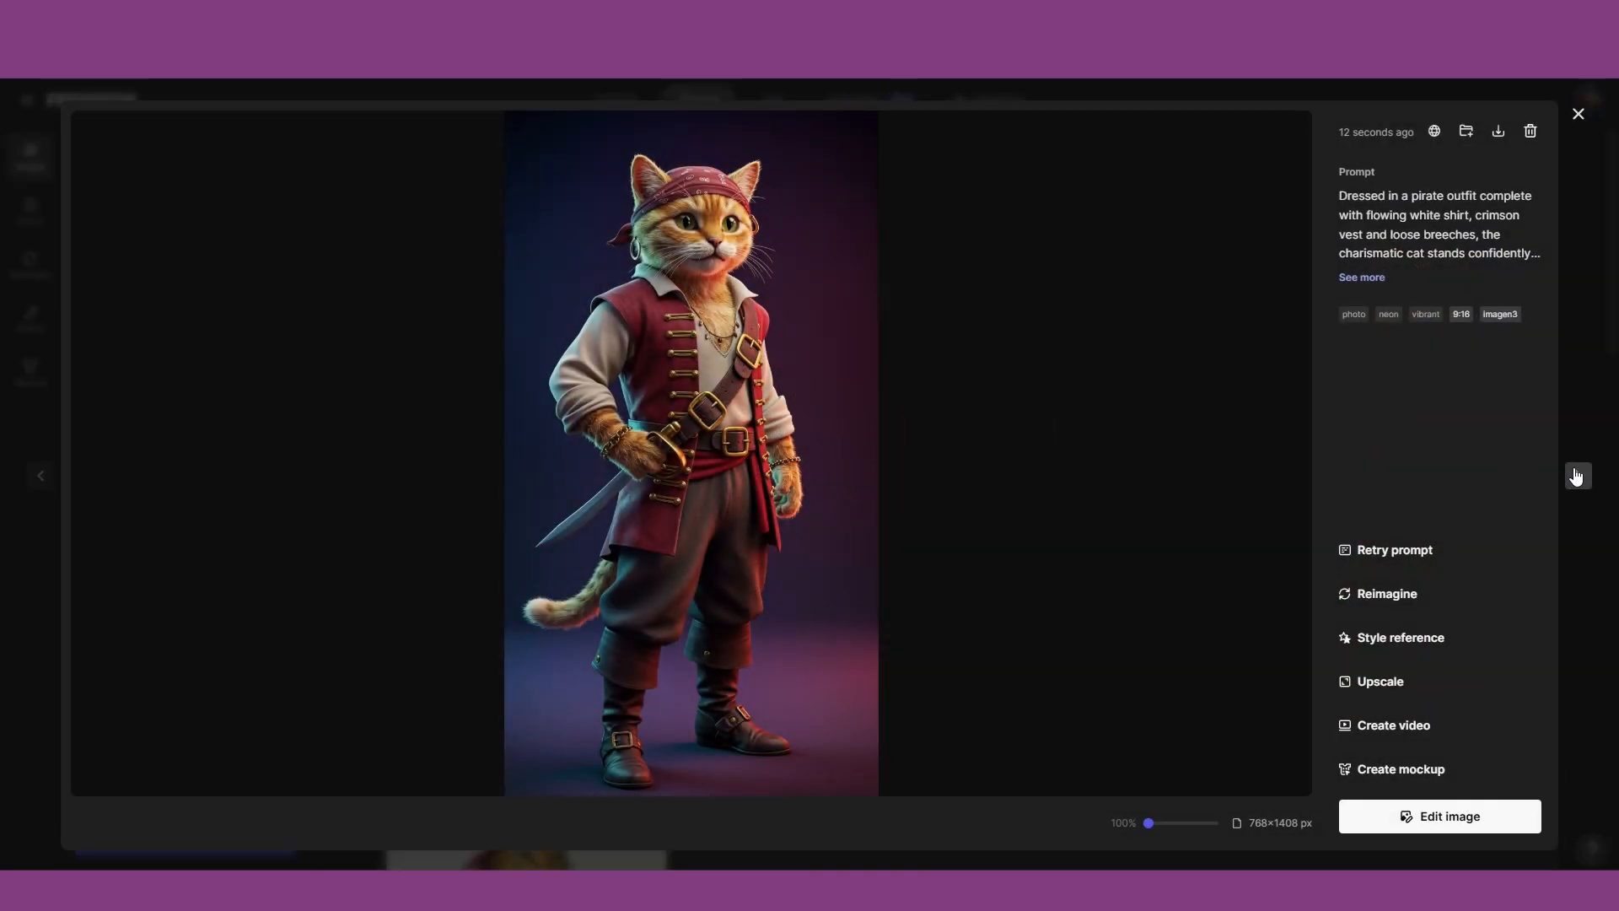
pyautogui.click(1573, 478)
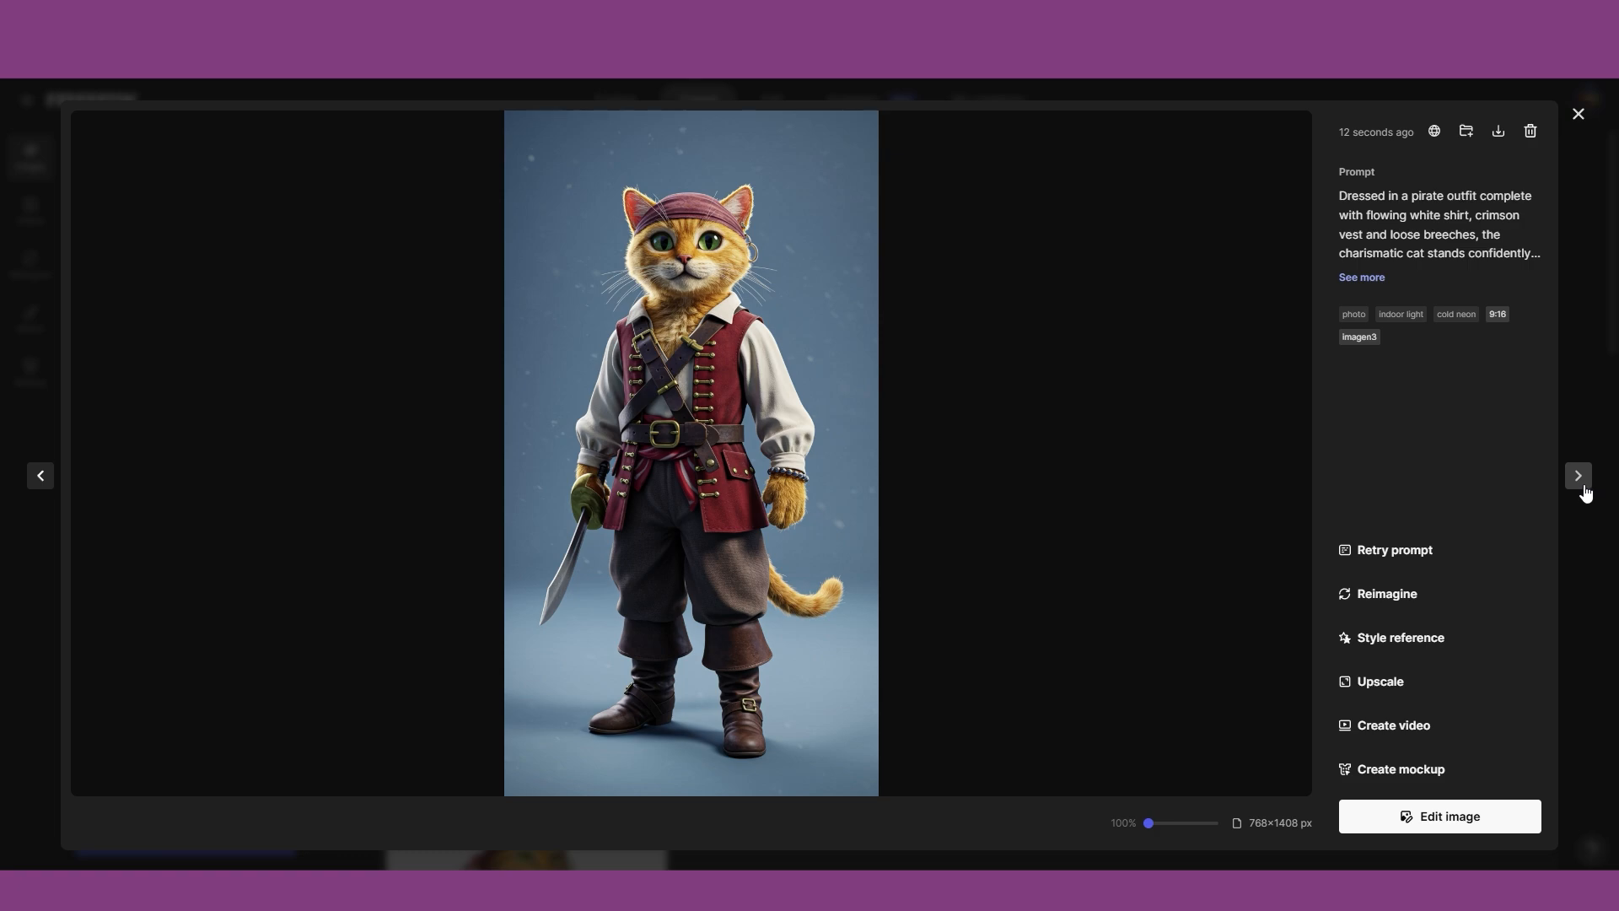
pyautogui.click(1575, 148)
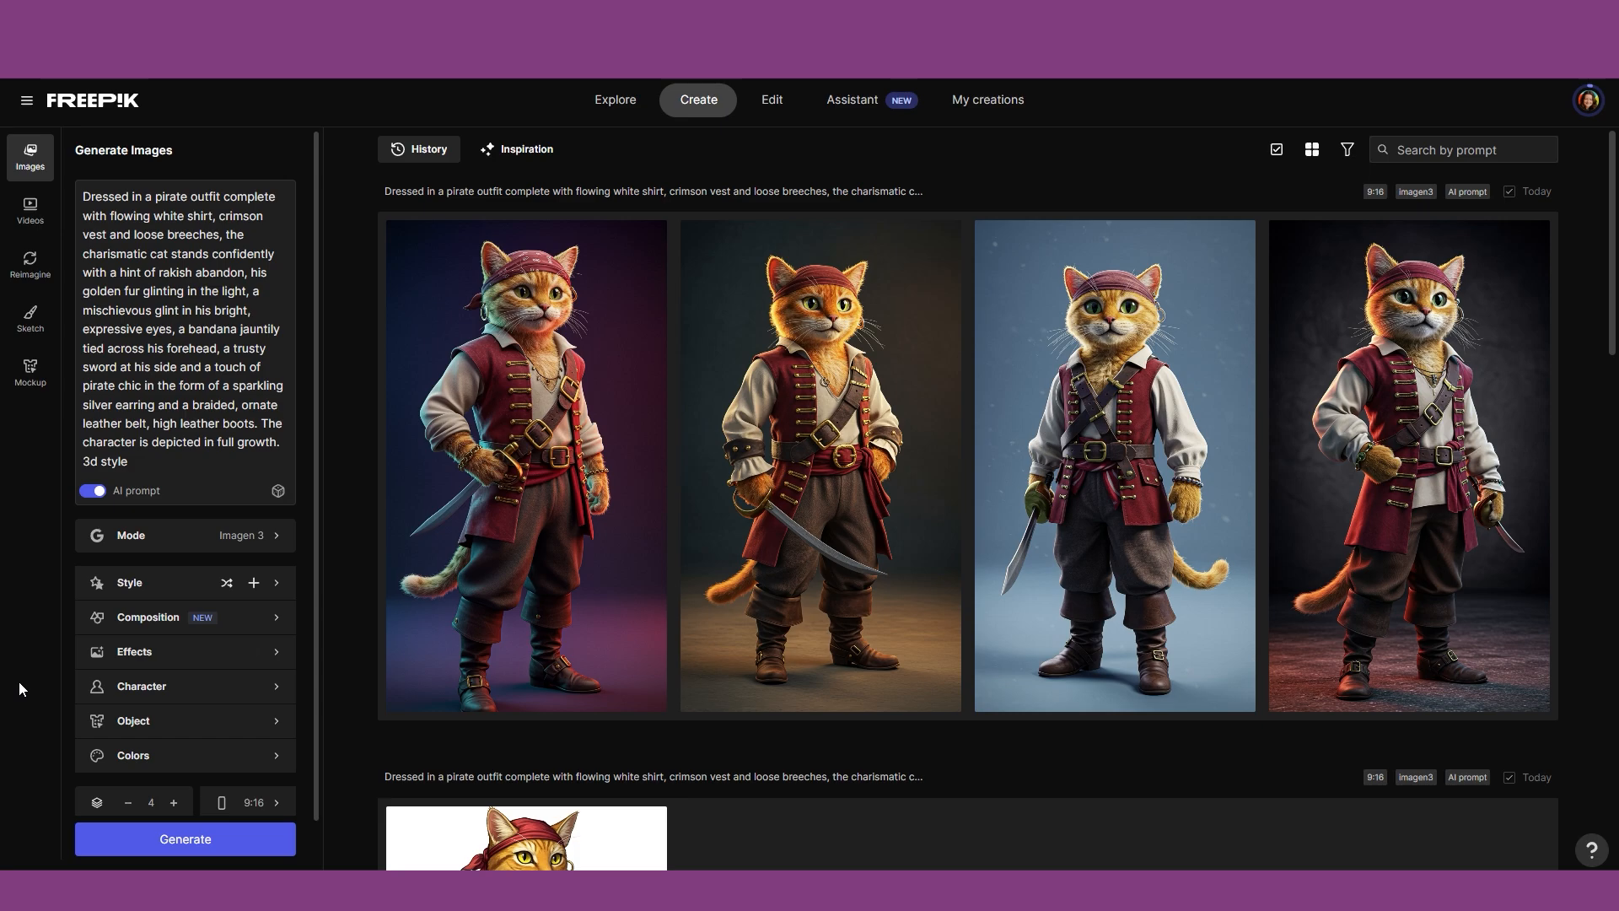
# Switch the mode to Flux 1.1, generate one image from the same prompt, and view it at full size.
pyautogui.click(237, 542)
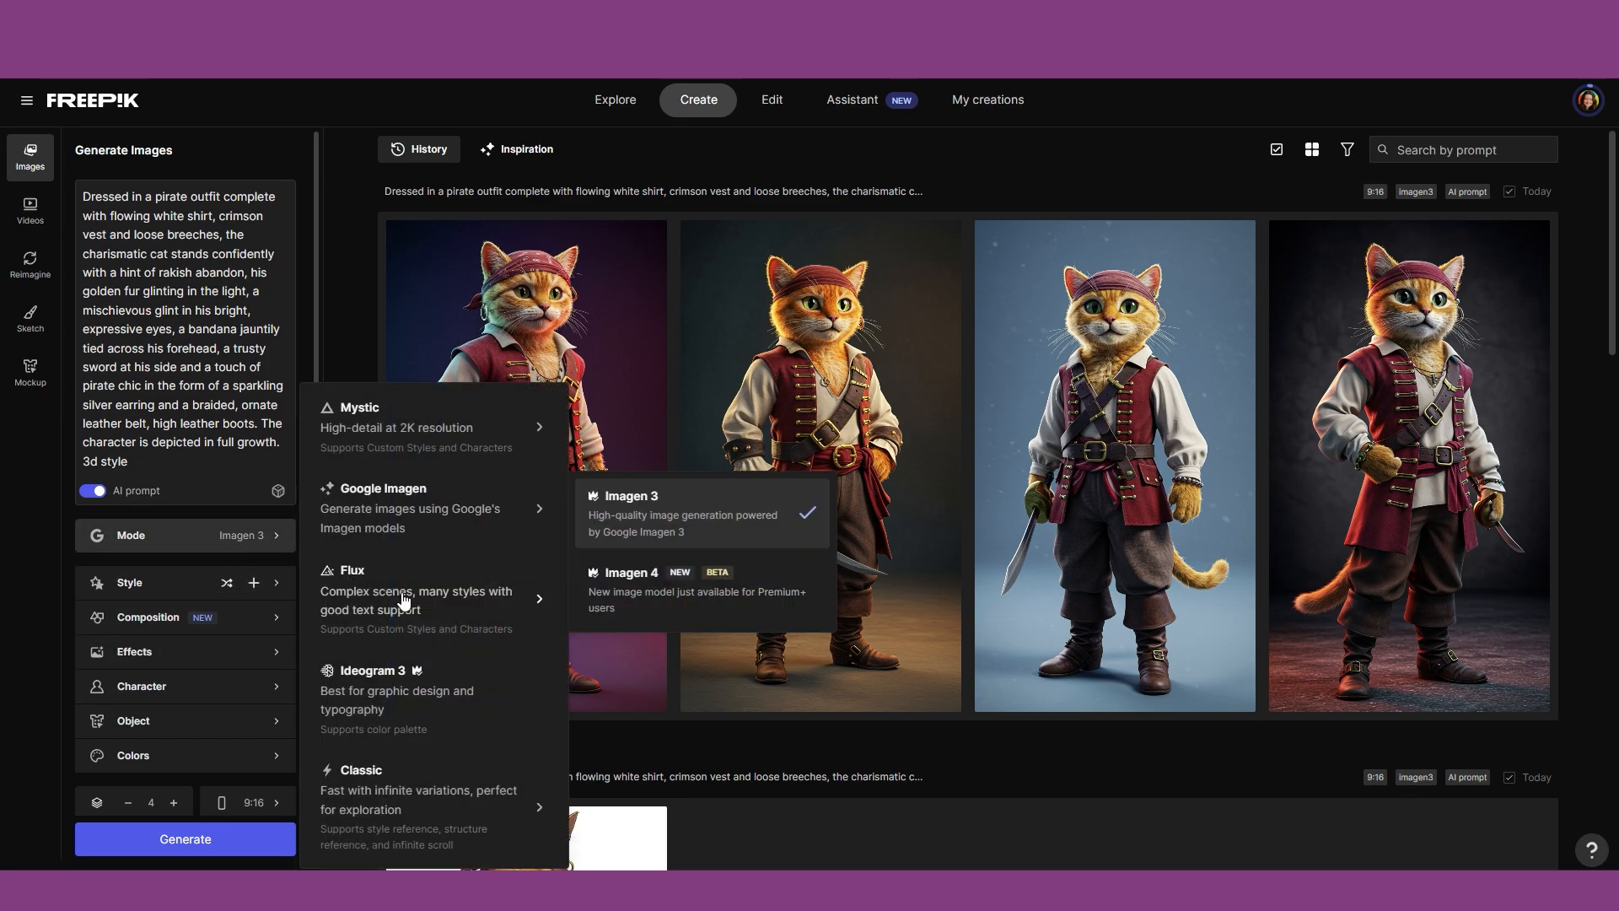
pyautogui.moveTo(438, 599)
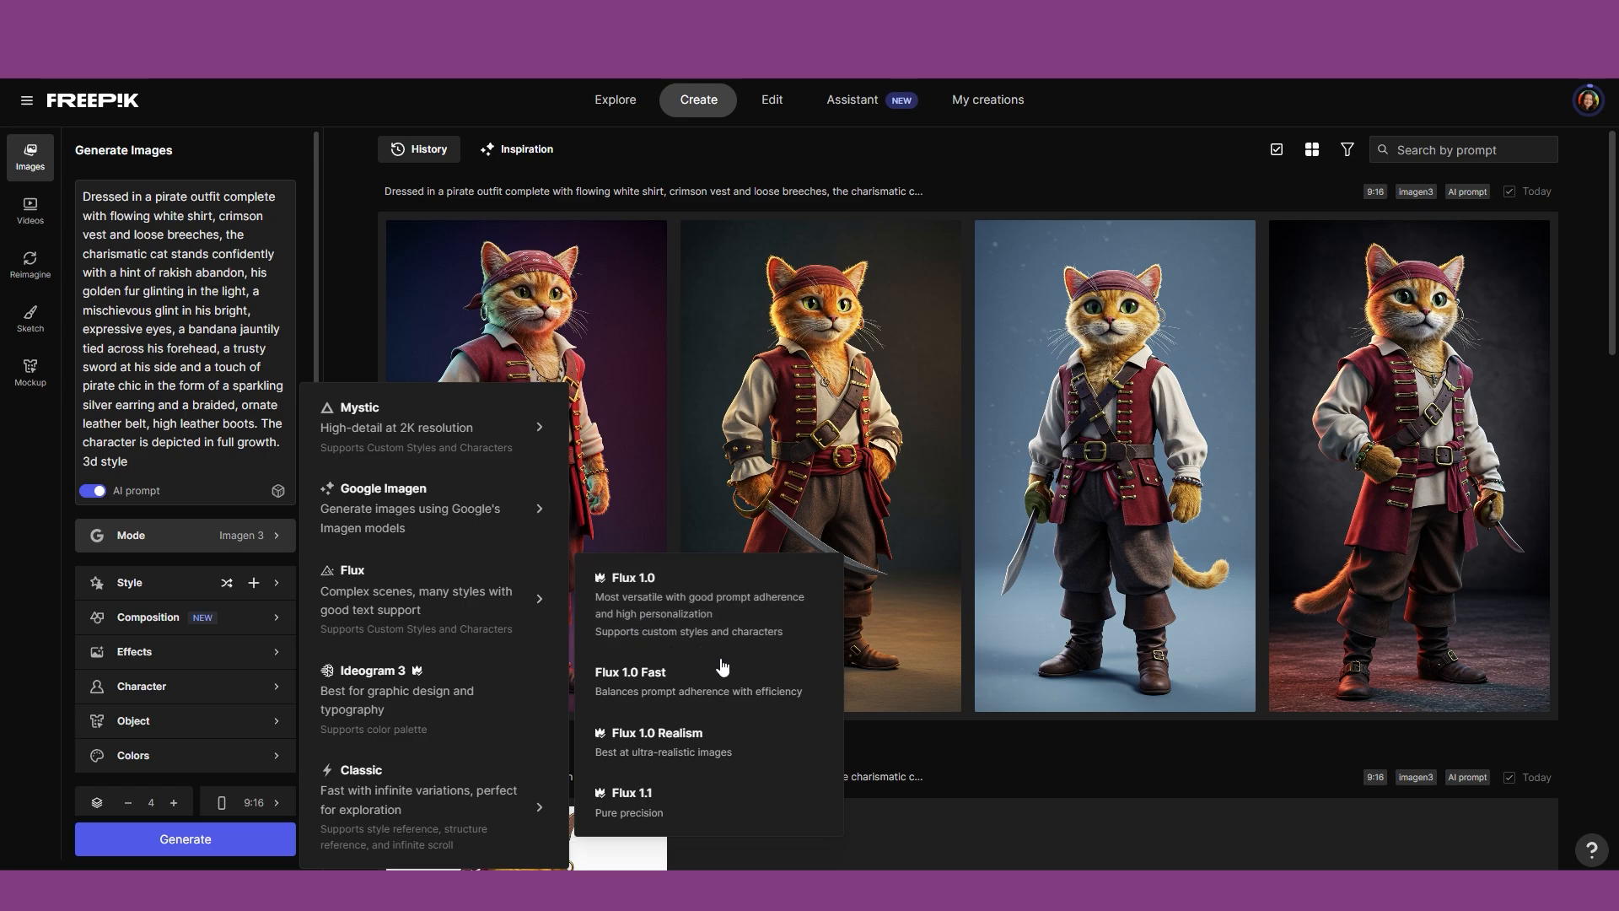
pyautogui.click(681, 807)
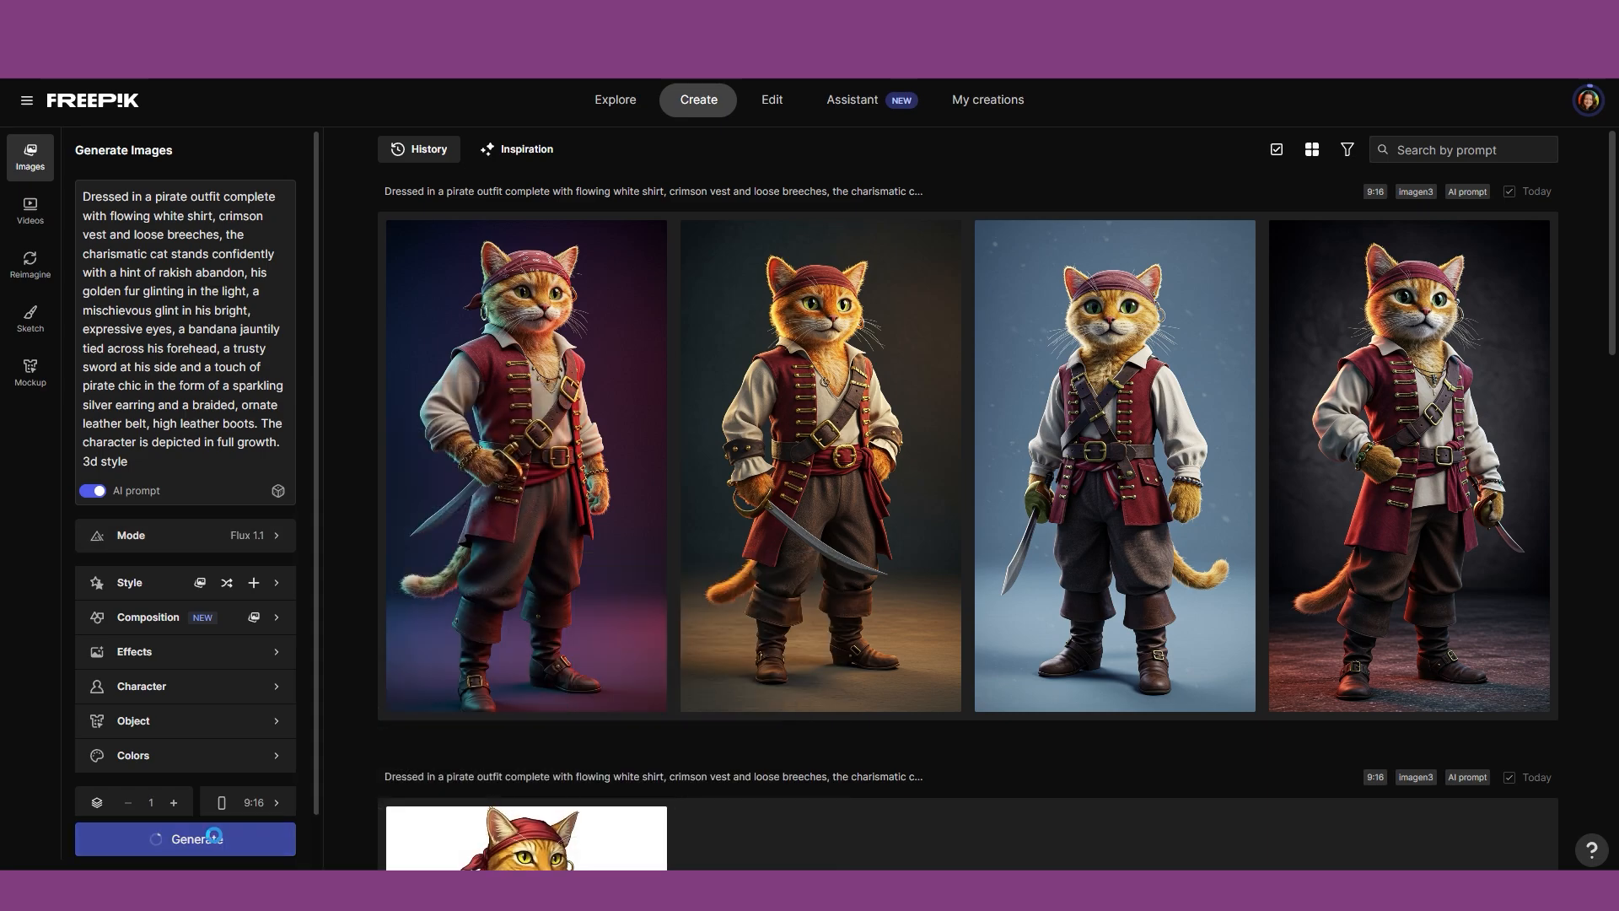
pyautogui.click(210, 837)
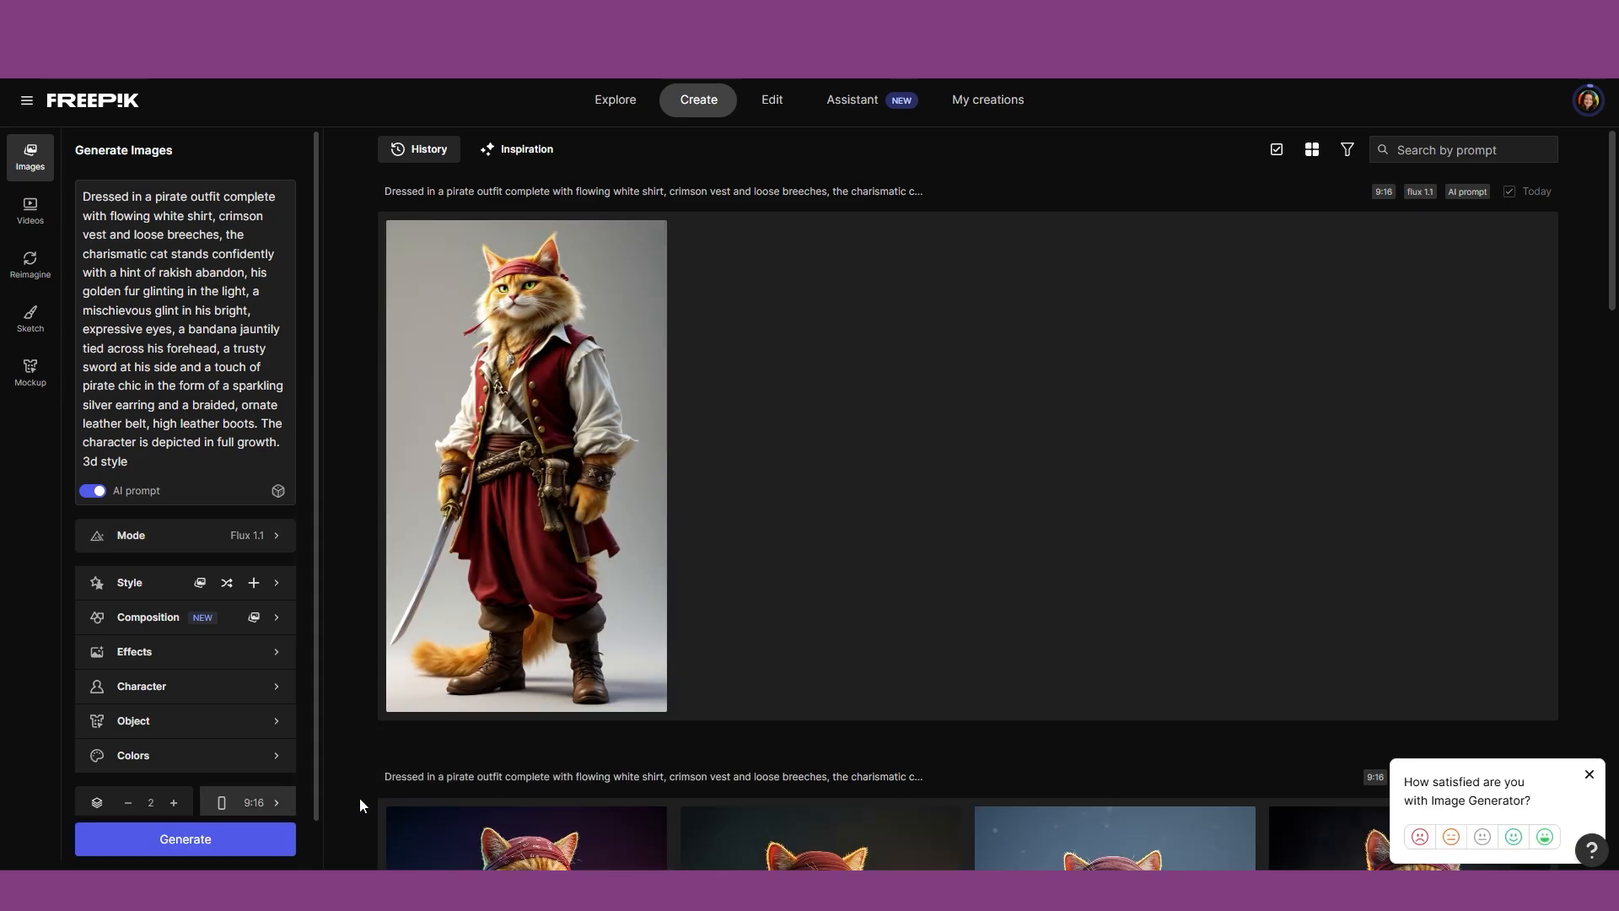
pyautogui.click(607, 632)
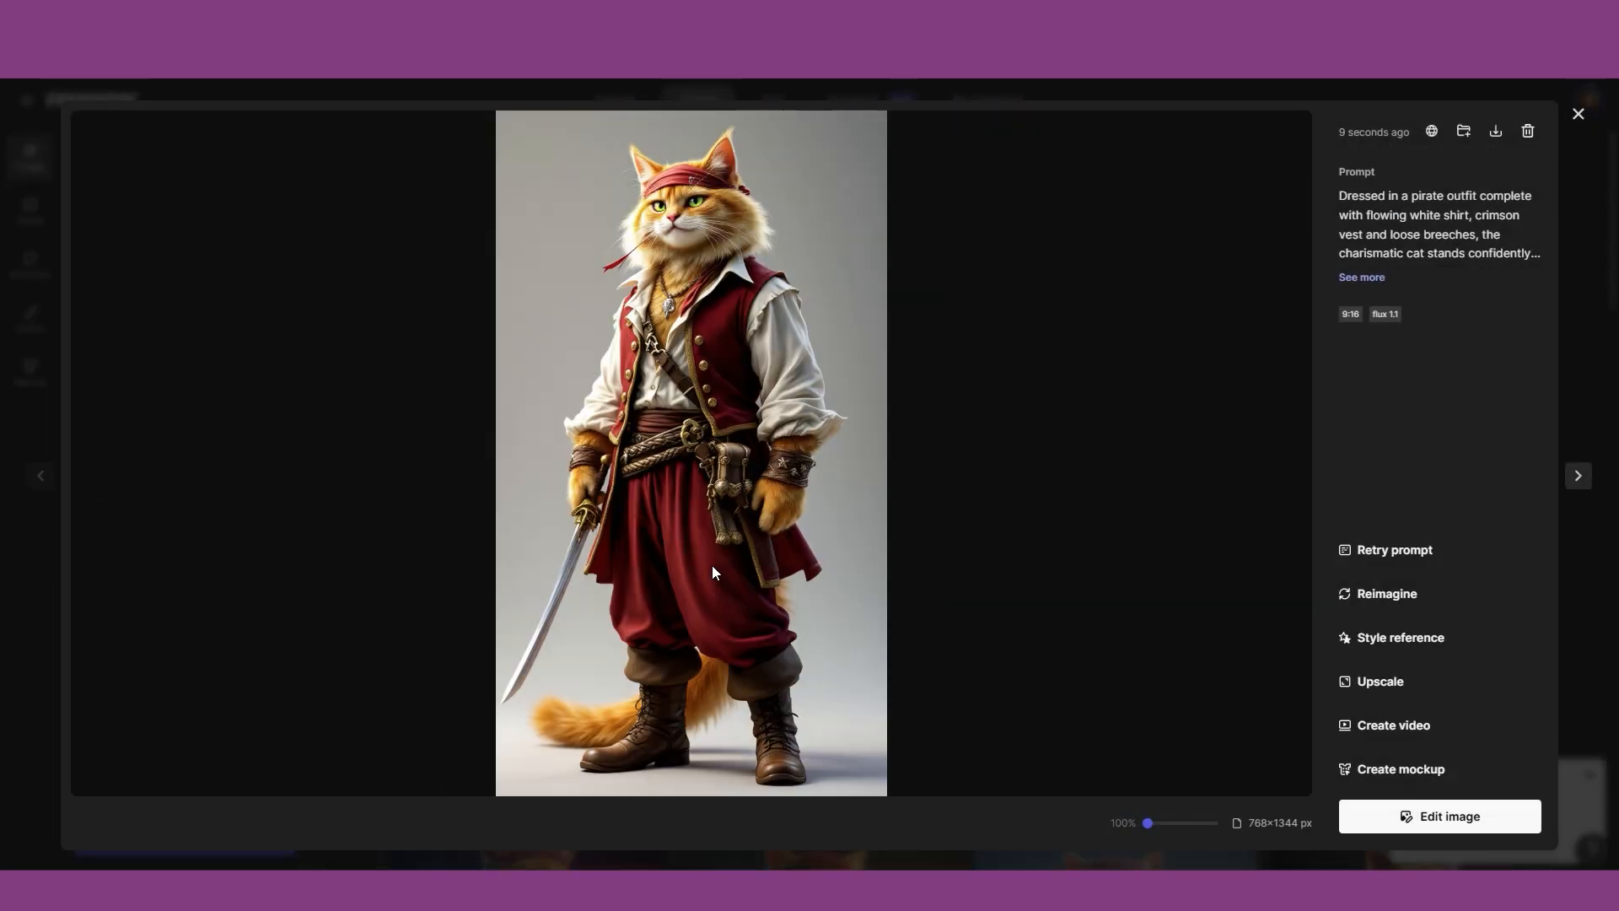
pyautogui.click(1579, 116)
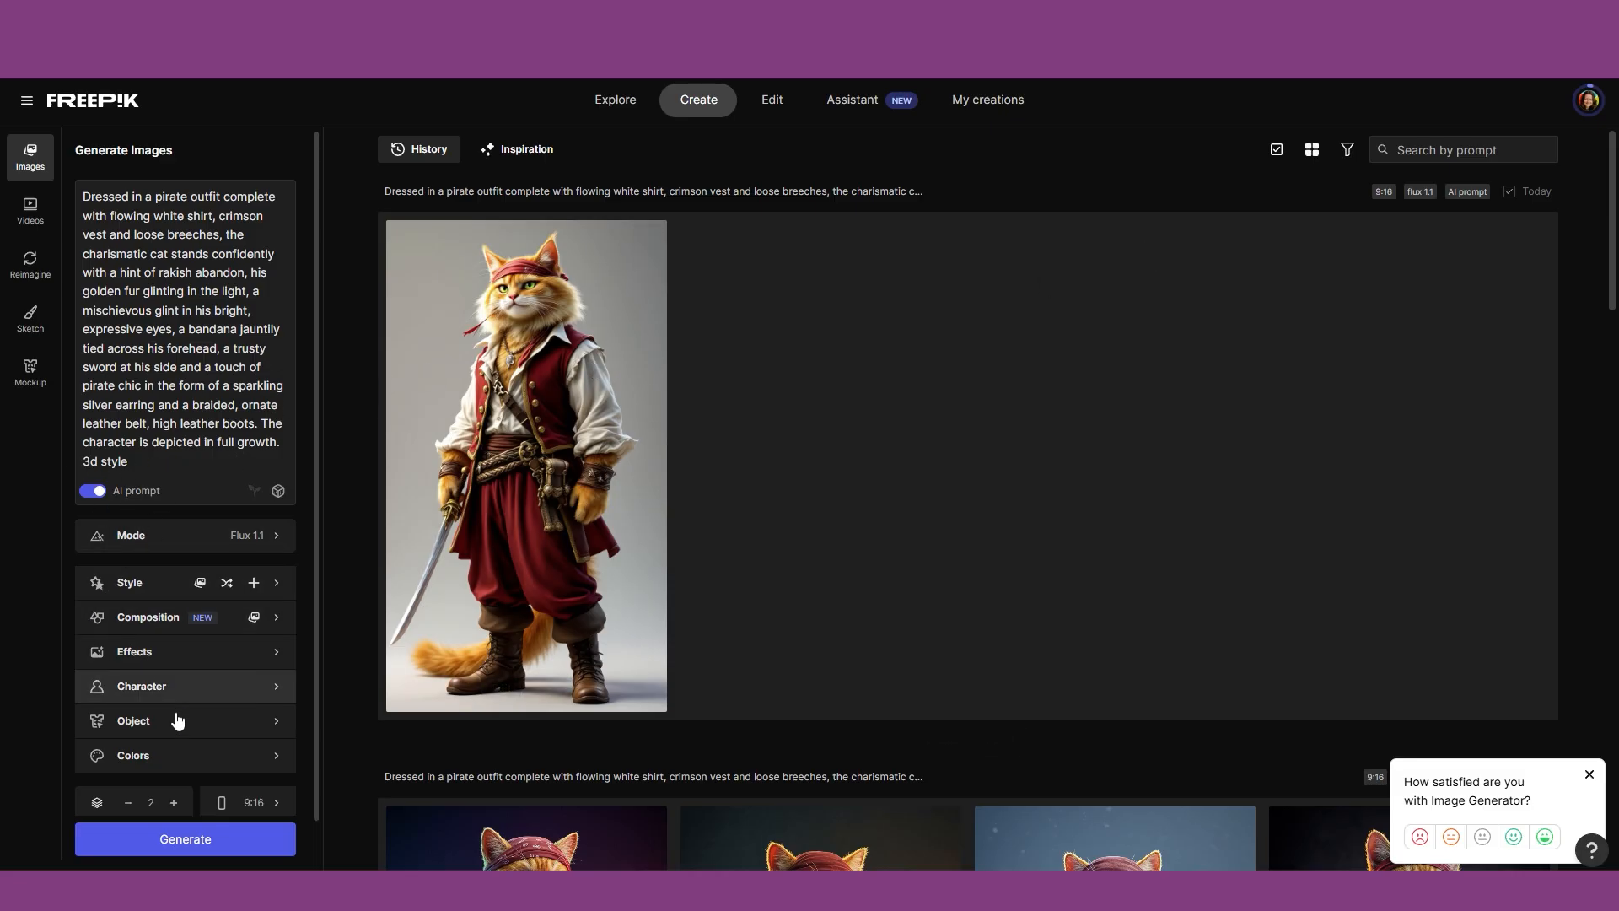
# Generate four images from the same prompt with Ideogram 3 and view them at full size.
pyautogui.click(274, 538)
pyautogui.click(393, 701)
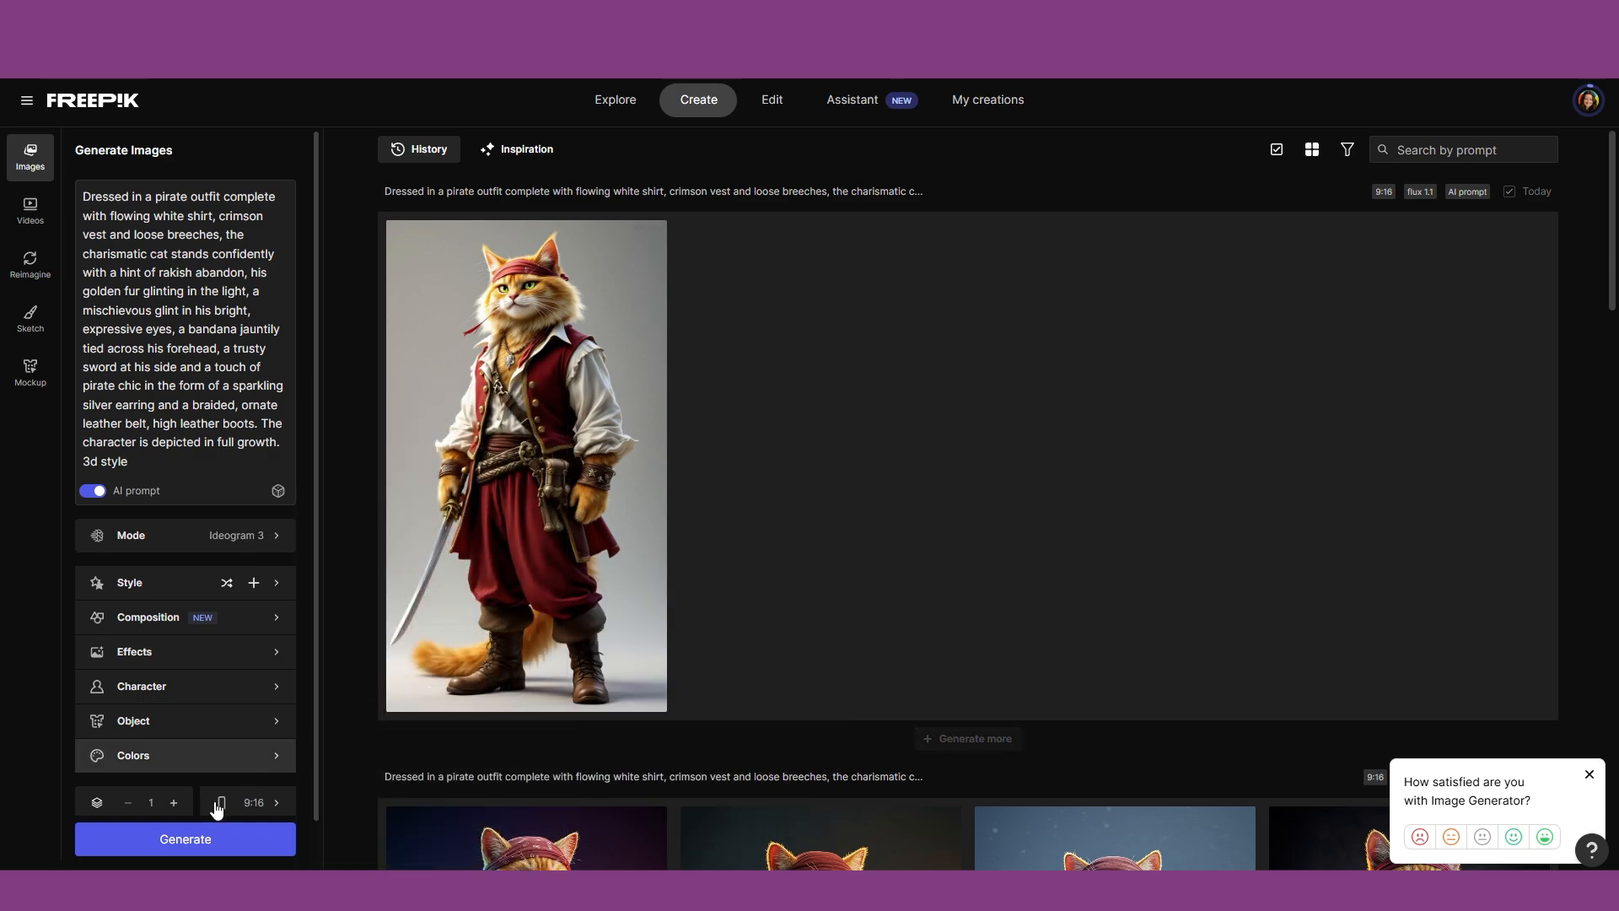
pyautogui.click(175, 803)
pyautogui.click(175, 803)
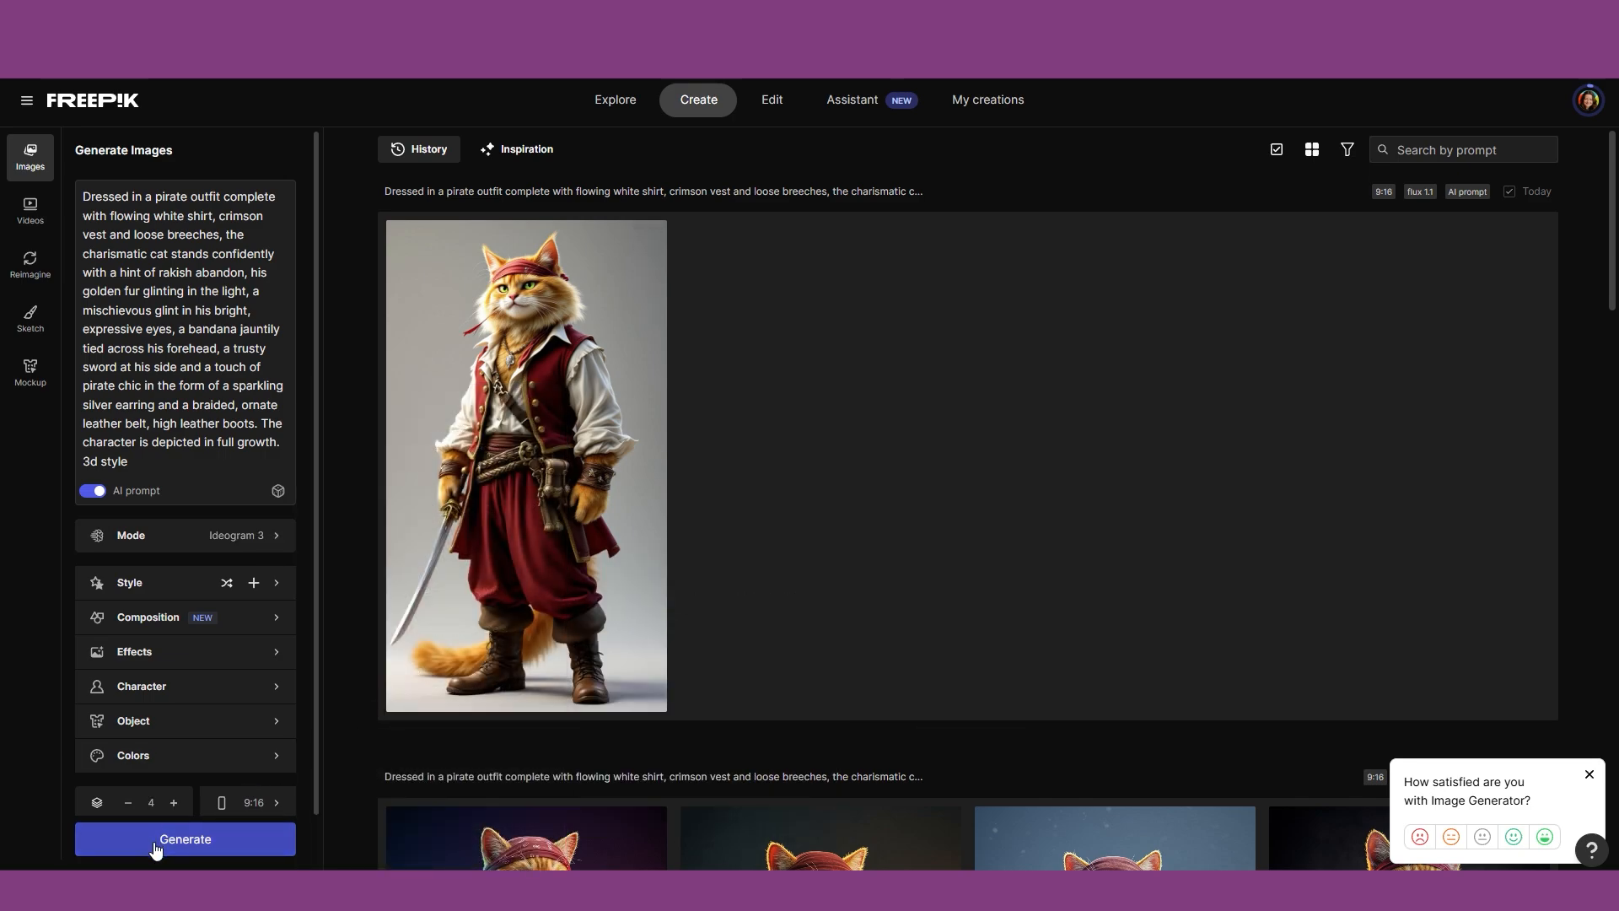
pyautogui.click(157, 844)
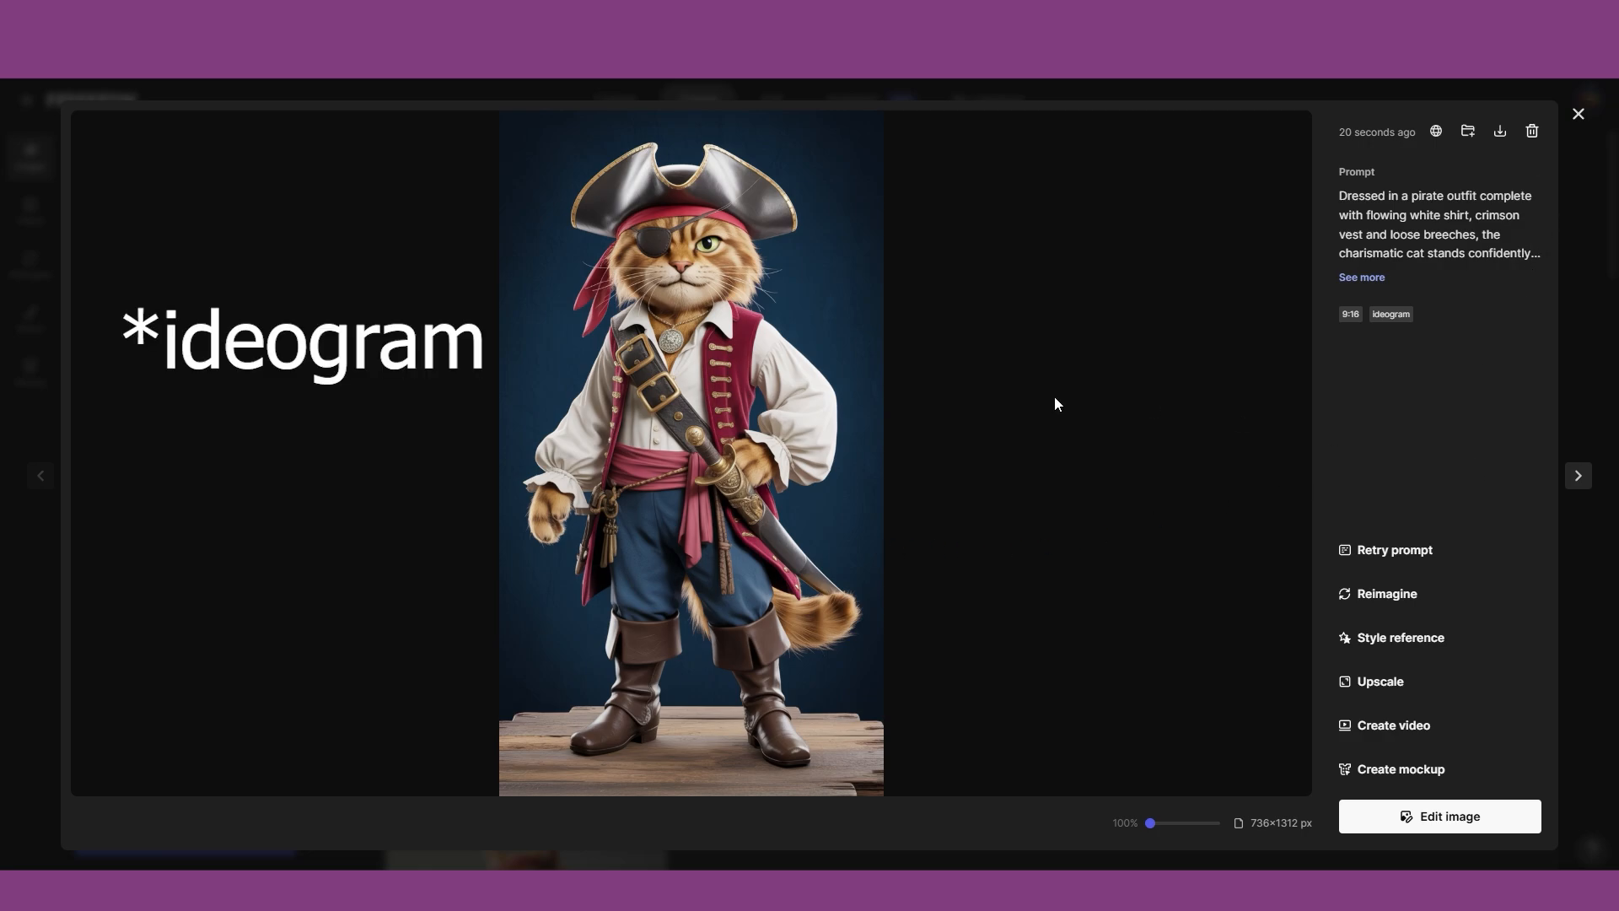
pyautogui.click(1579, 476)
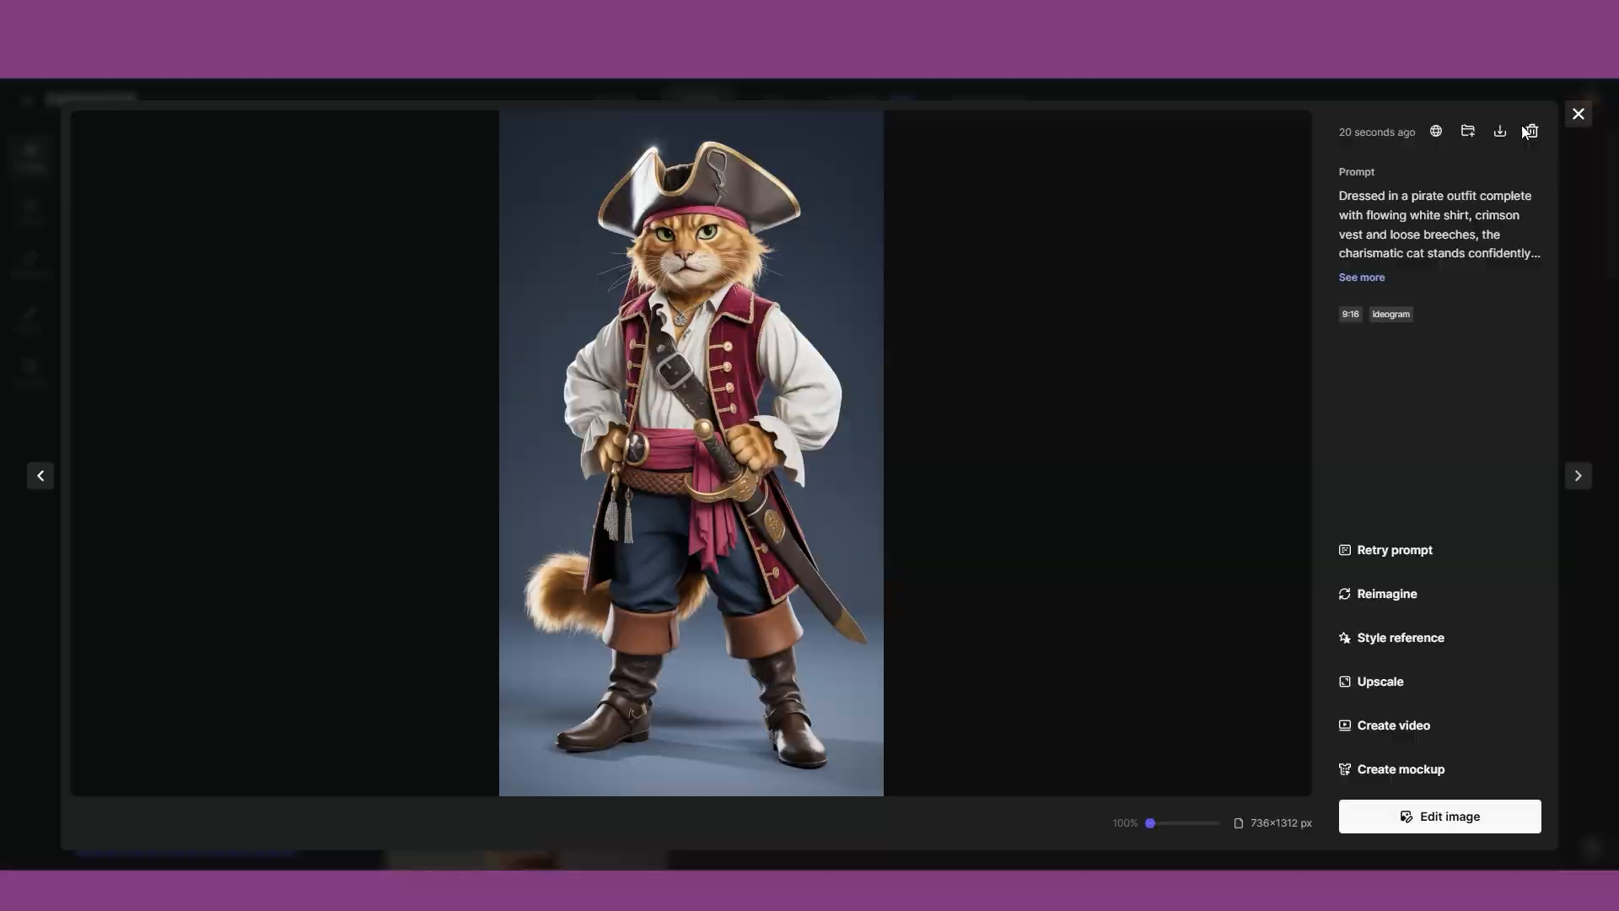
pyautogui.click(1578, 114)
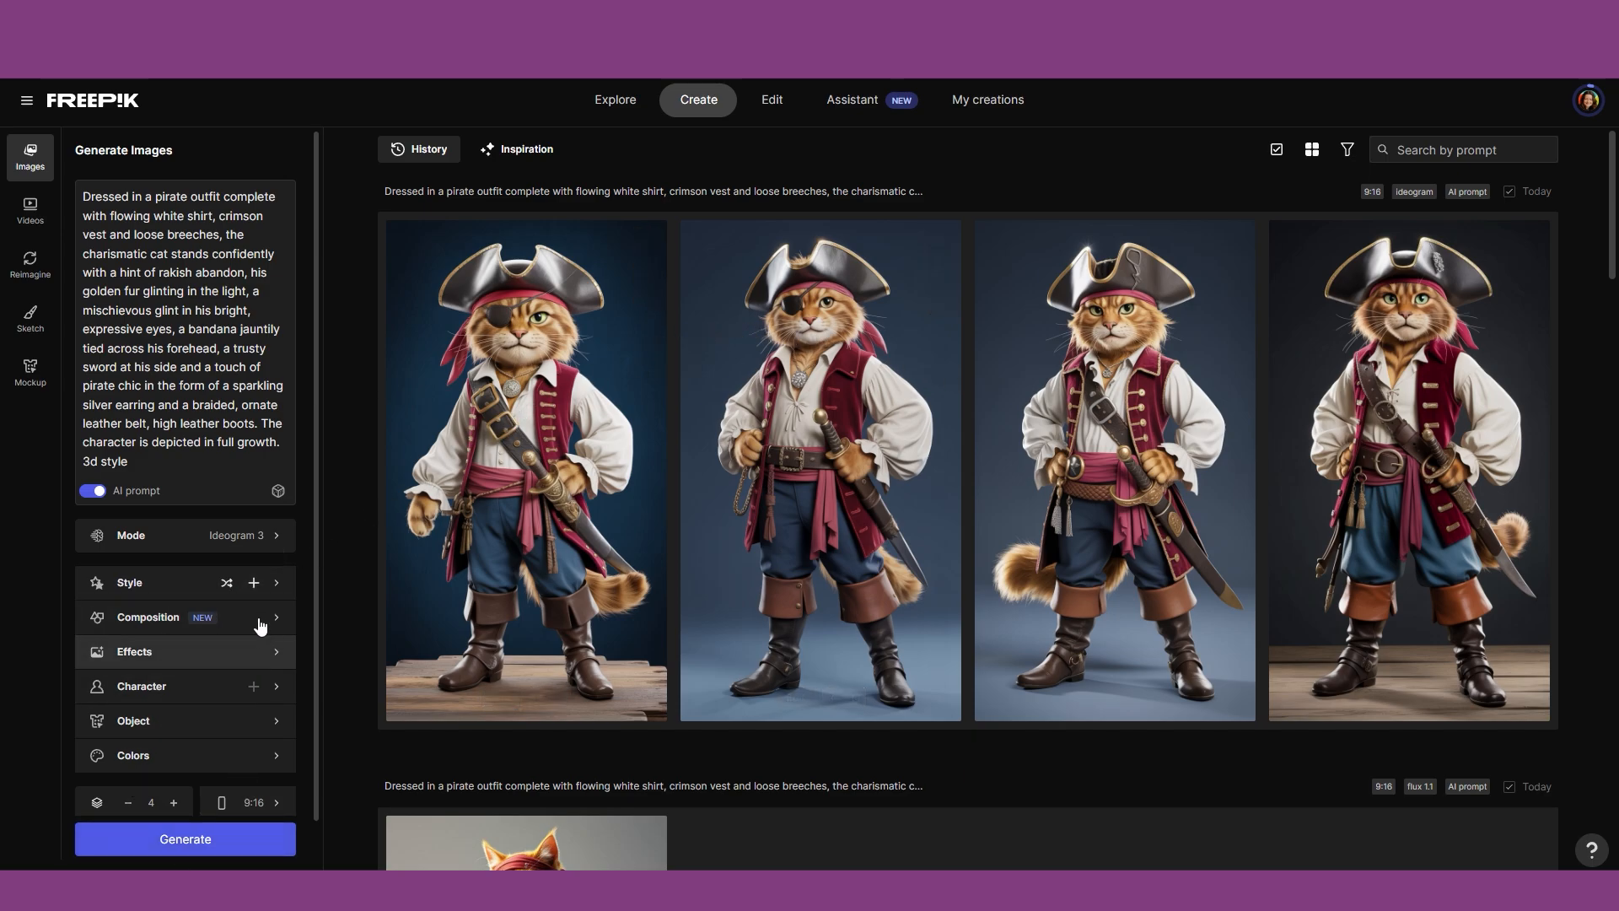
# Switch the mode to Classic and generate four images from the same prompt.
pyautogui.click(258, 539)
pyautogui.moveTo(470, 816)
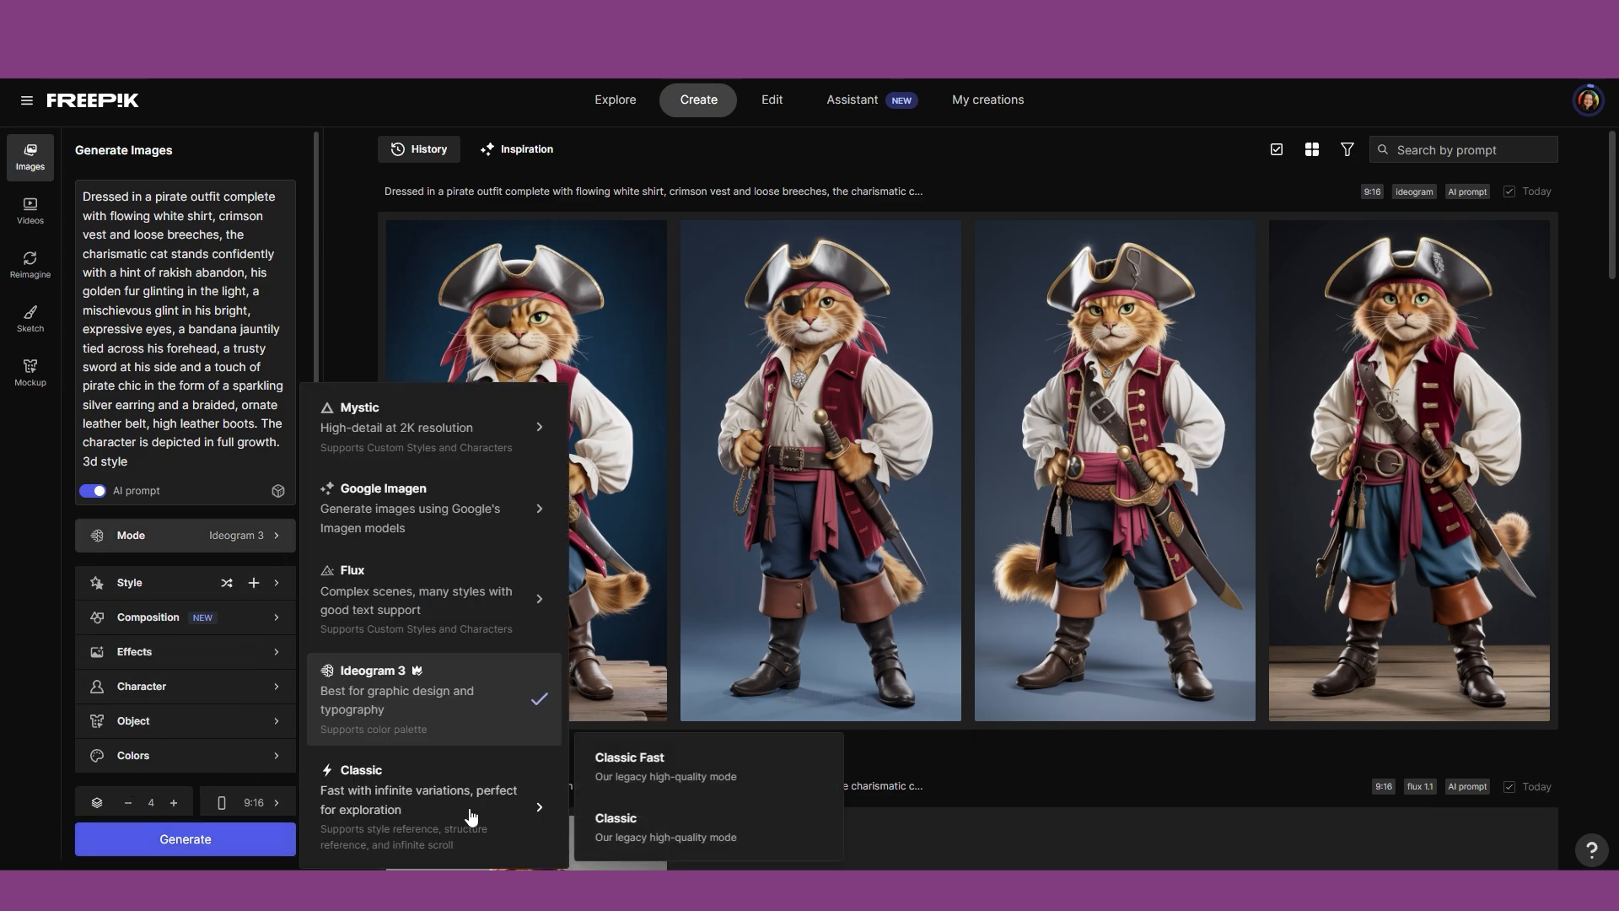
pyautogui.click(669, 828)
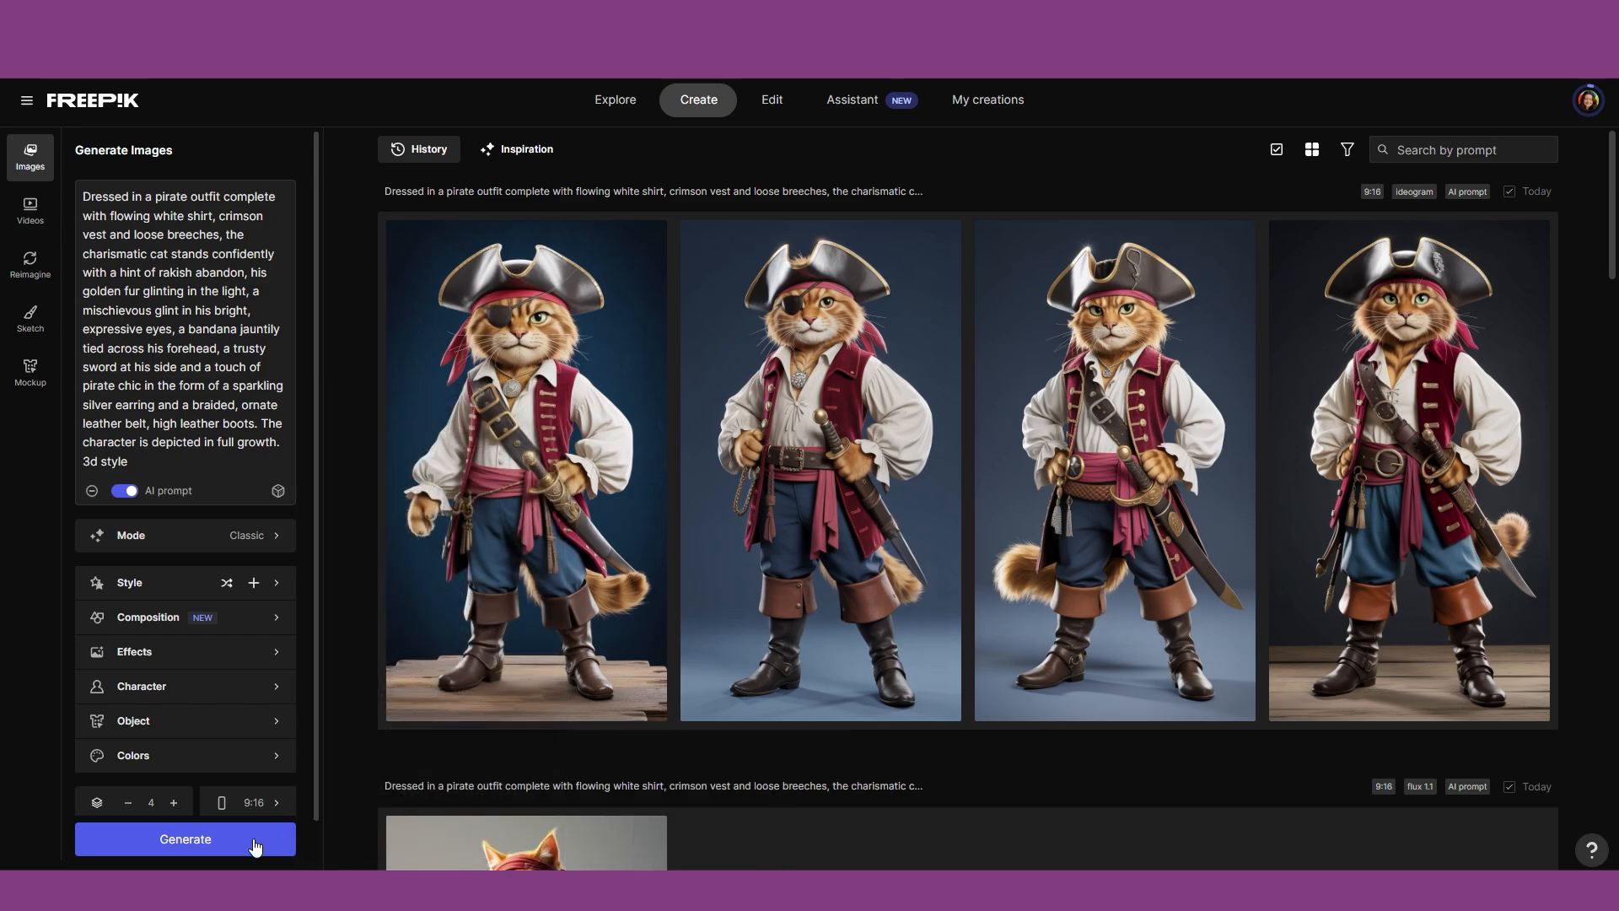
pyautogui.click(186, 839)
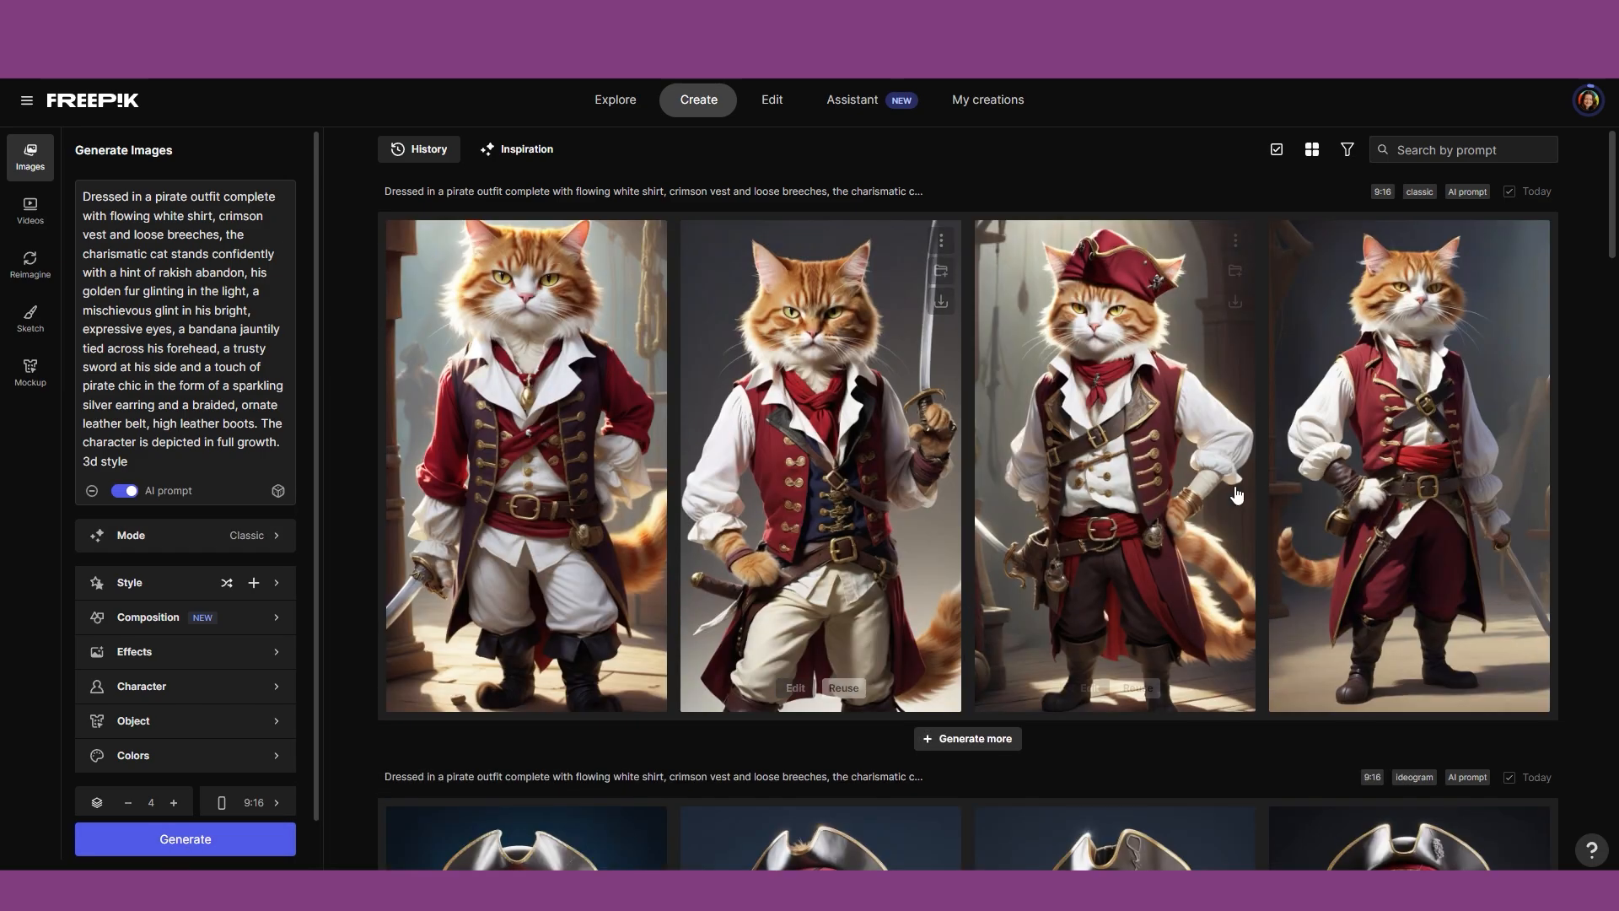
# Examine the Classic pirate cat images at full size, including the one with the raised sword.
pyautogui.click(1344, 418)
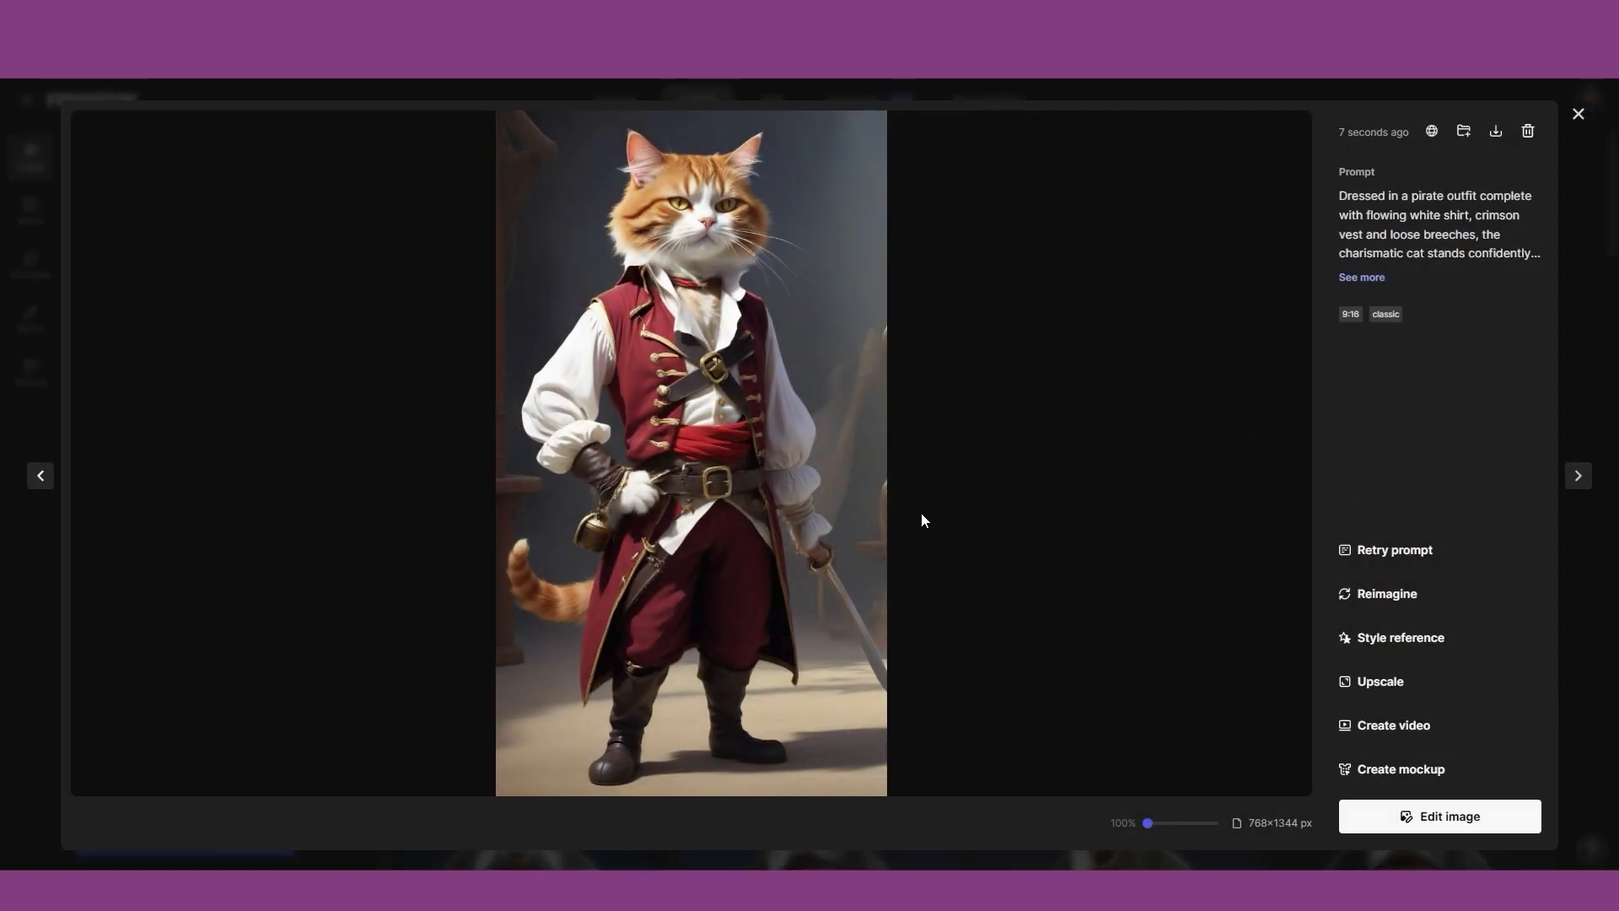
pyautogui.press('Left')
pyautogui.click(1577, 114)
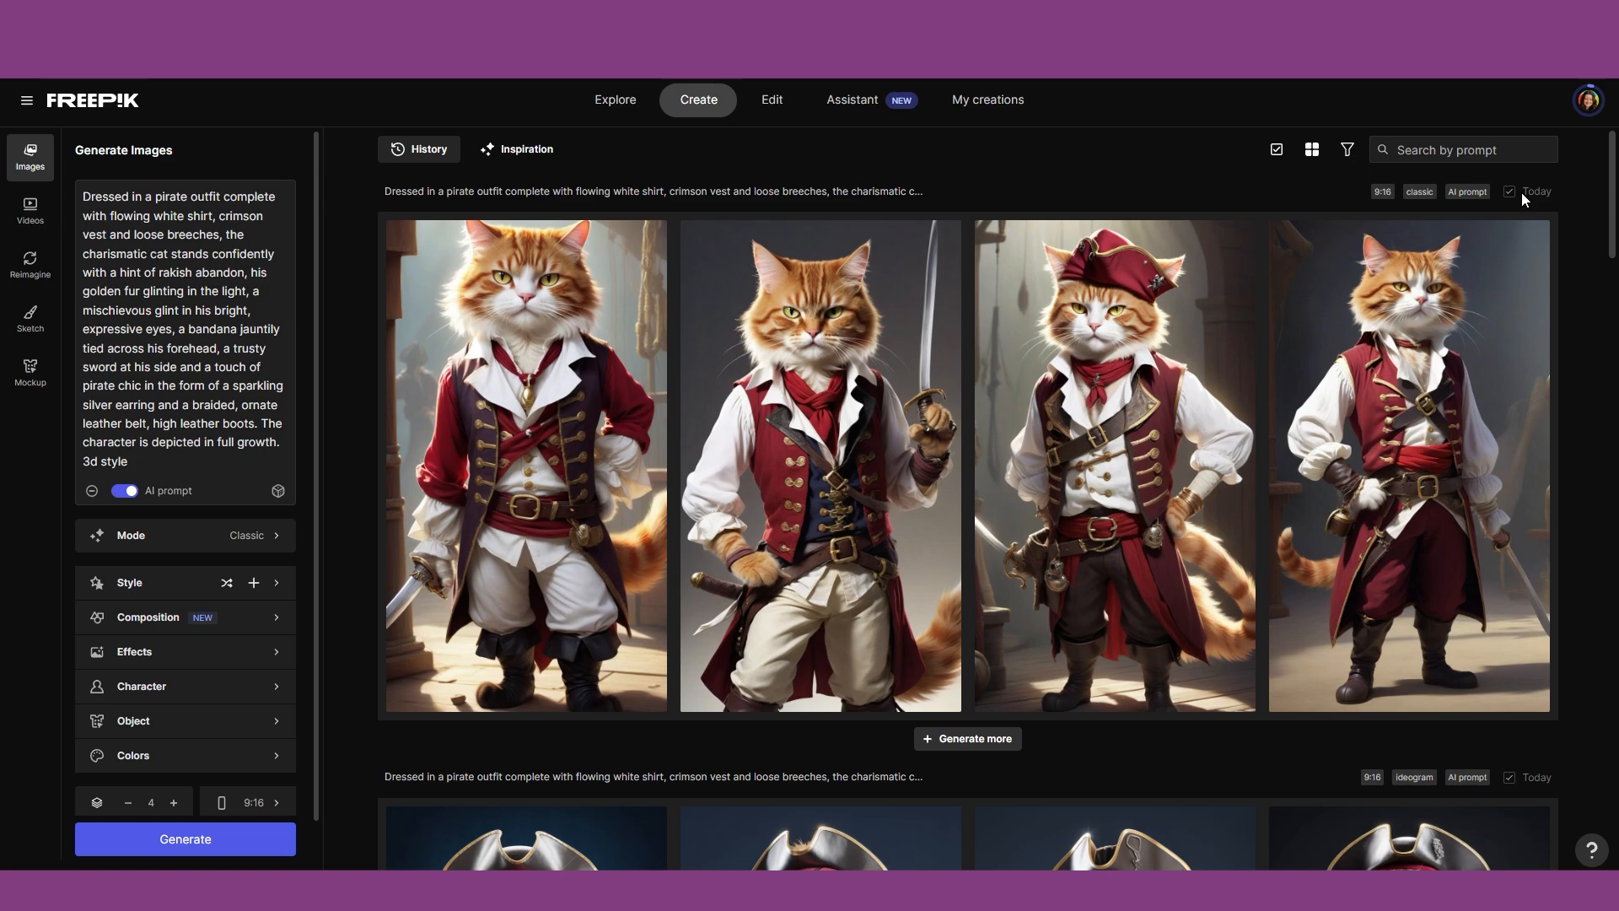
pyautogui.click(881, 376)
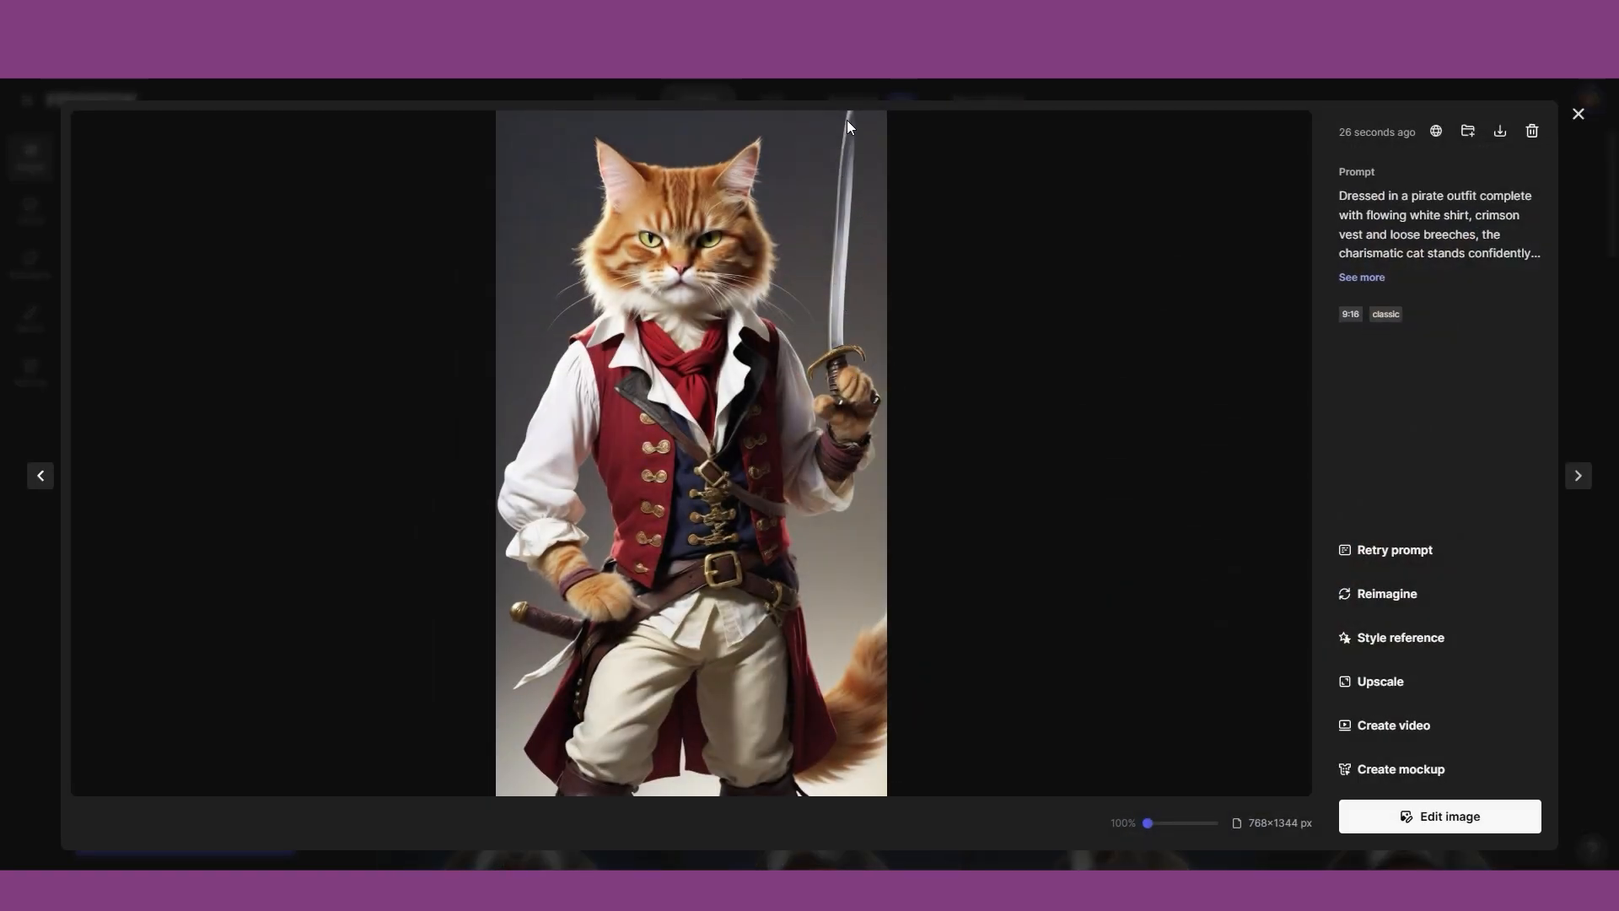
pyautogui.click(1578, 114)
# Review the earlier Ideogram, Flux 1.1 and Imagen 3 results in the history to compare the models.
pyautogui.scroll(-5, 730, 472)
pyautogui.click(772, 470)
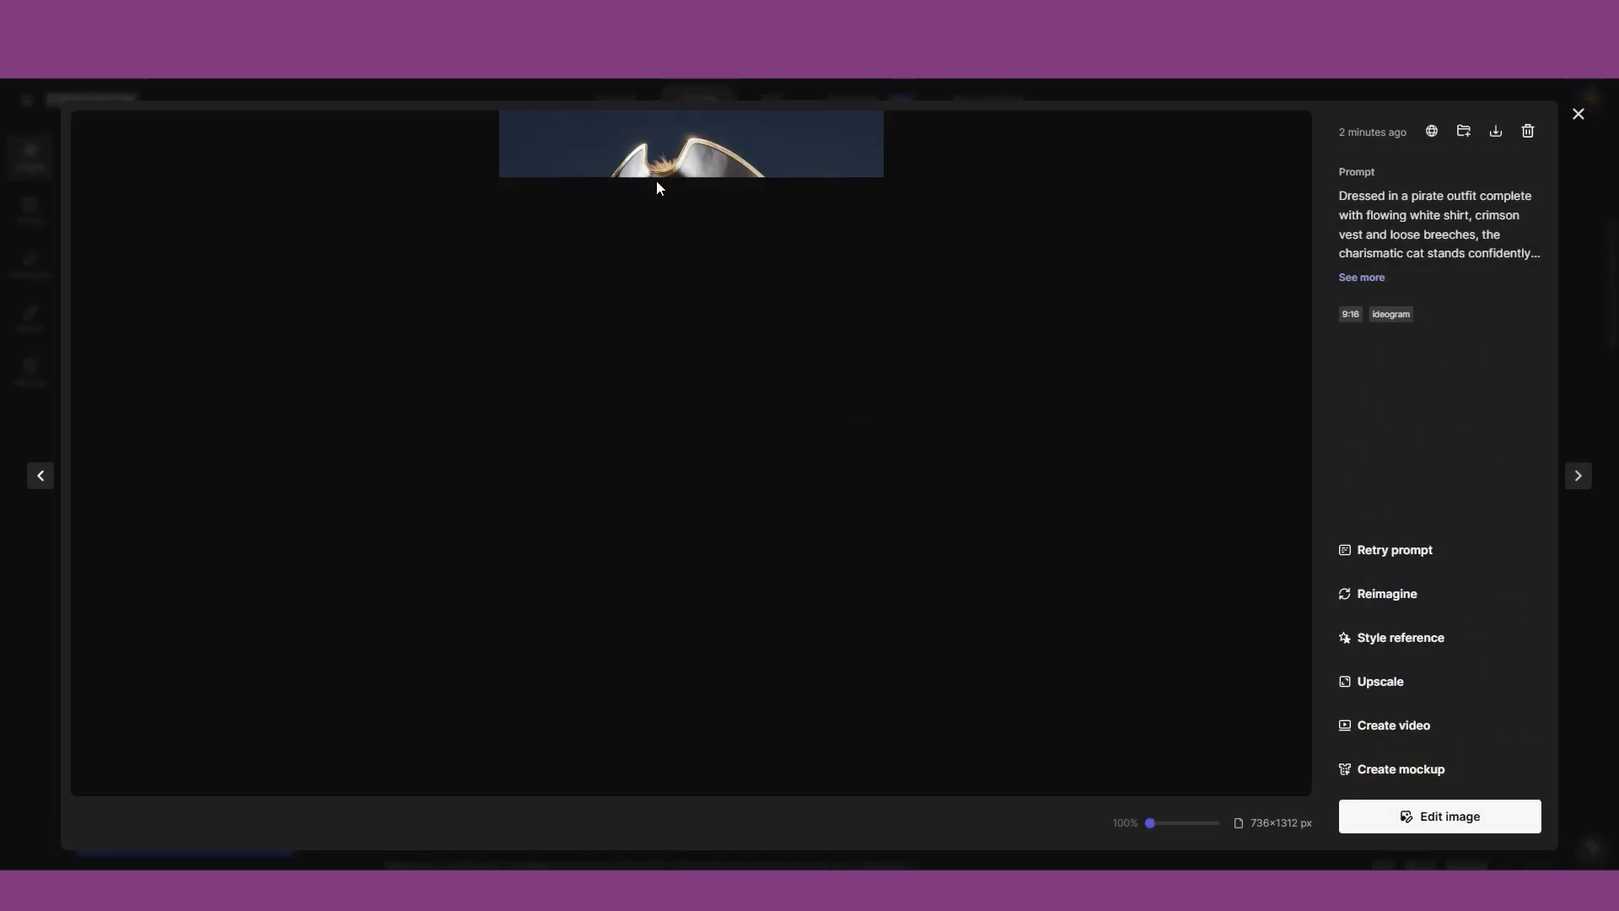
pyautogui.click(17, 588)
pyautogui.scroll(-5, 915, 697)
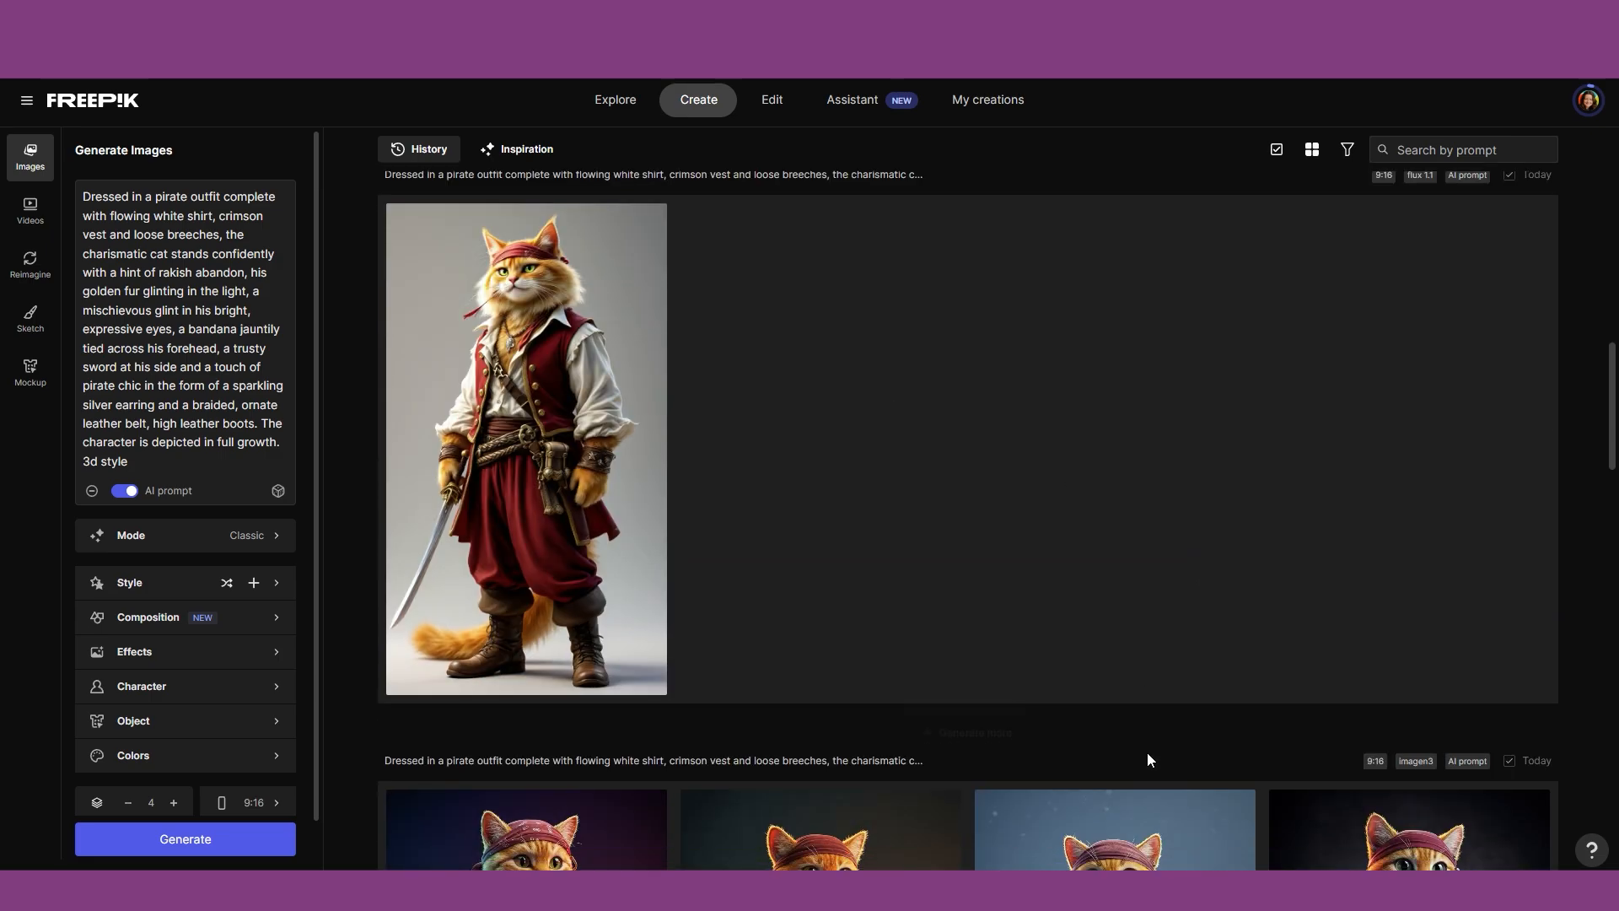
pyautogui.scroll(-5, 1147, 752)
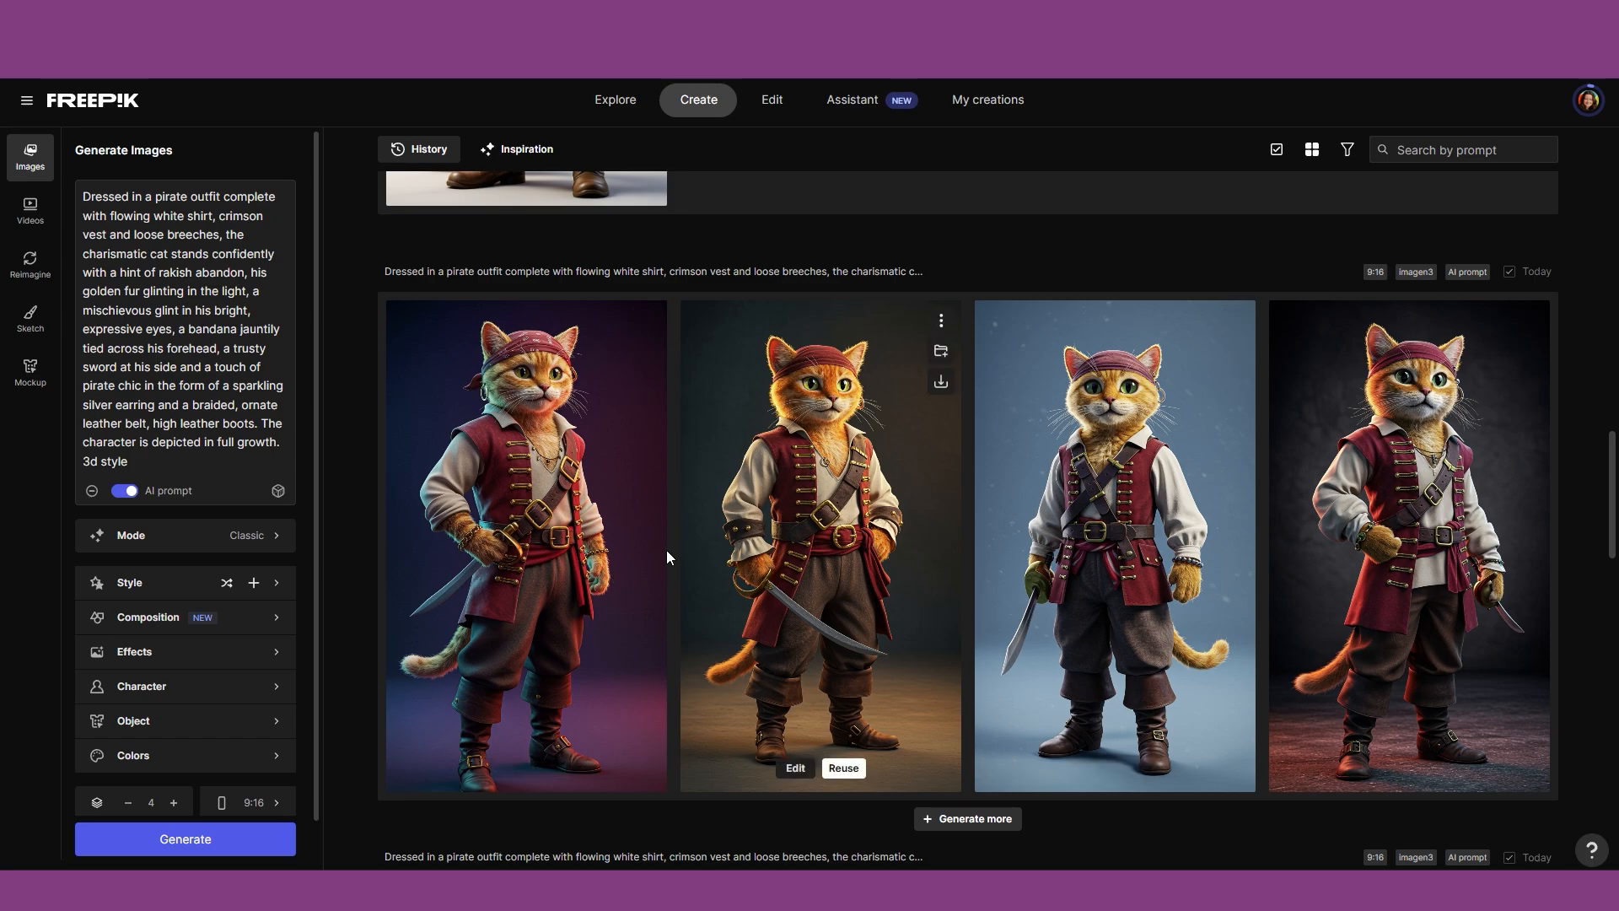
pyautogui.scroll(-3, 734, 518)
pyautogui.scroll(1, 725, 522)
pyautogui.scroll(1, 725, 522)
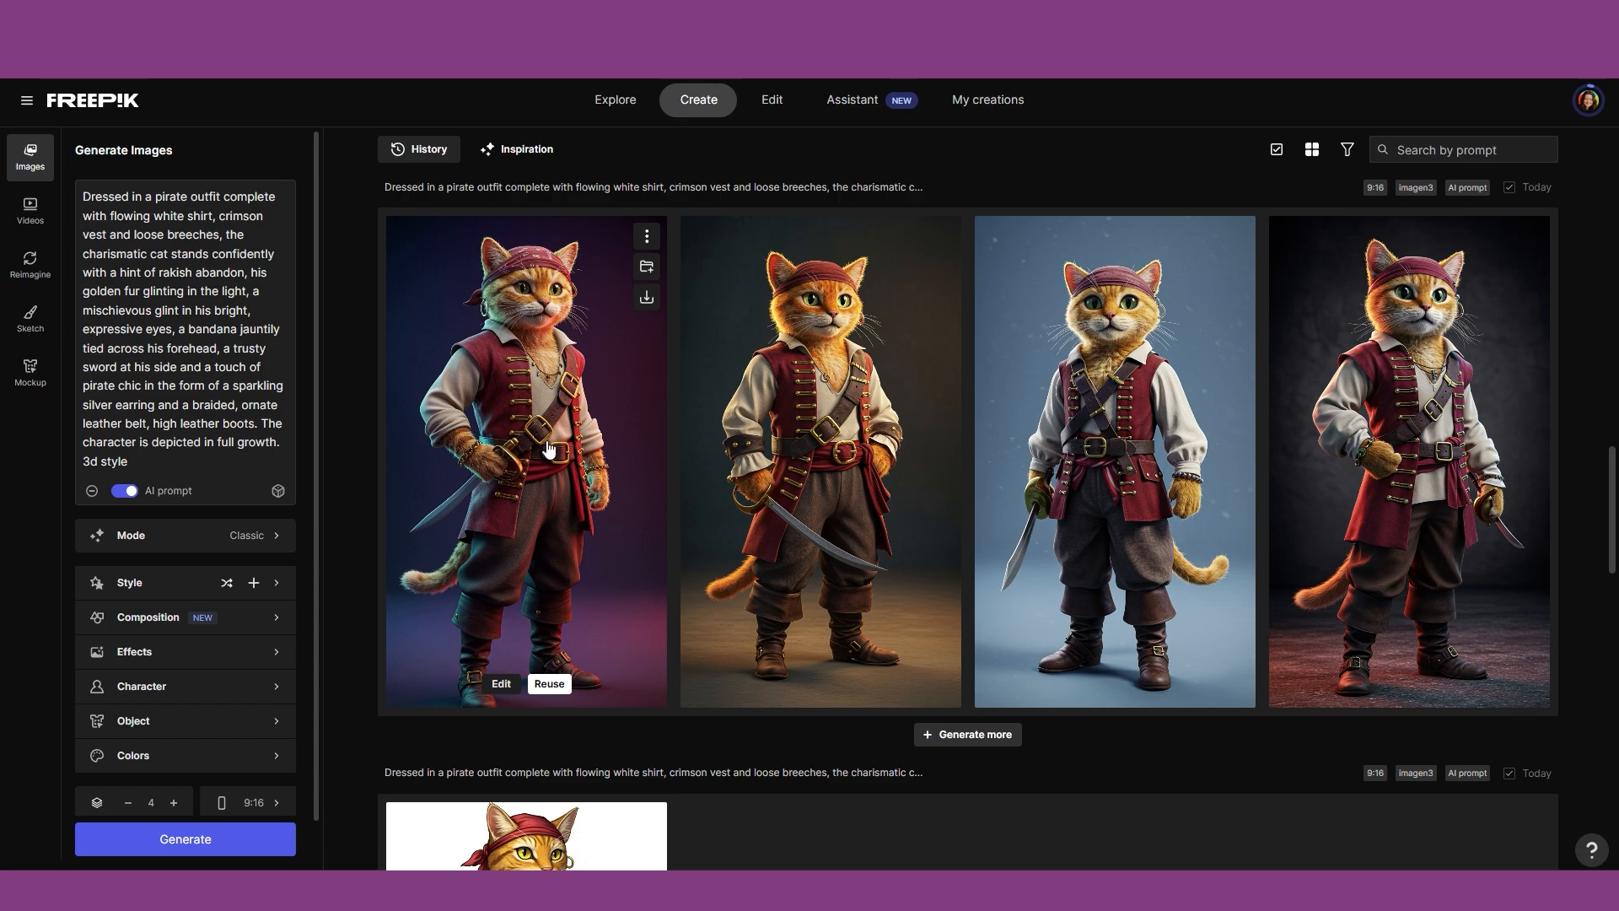
# Open the Ideogram pirate cat with the eye patch and blue background from the Edit page's history and send it to Reimagine.
pyautogui.click(772, 100)
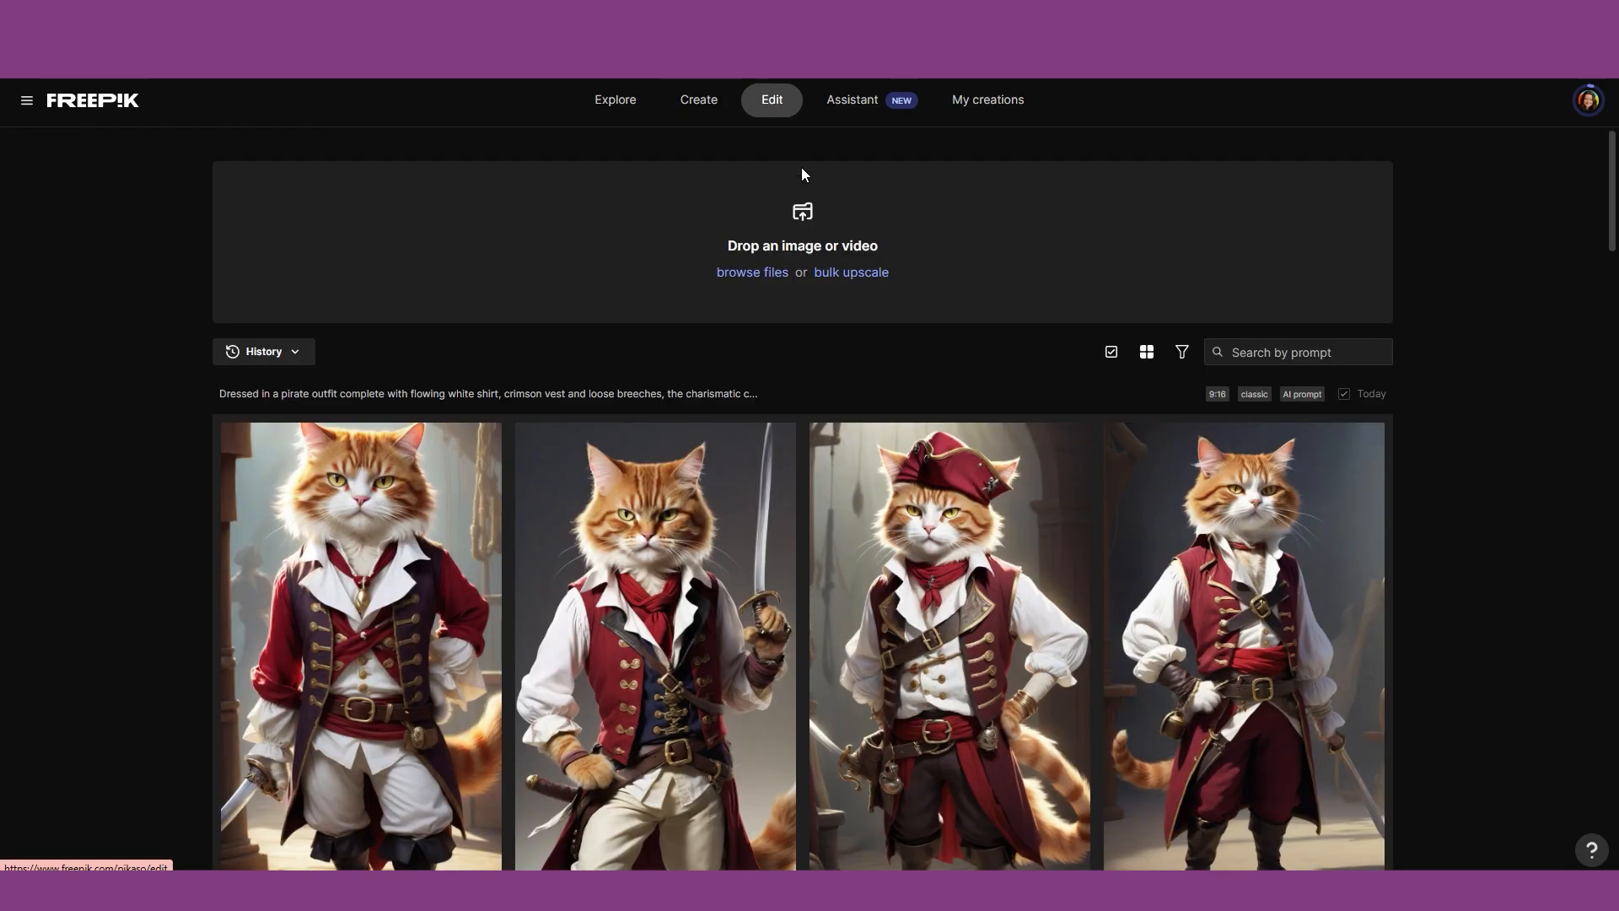
pyautogui.scroll(-10, 1147, 473)
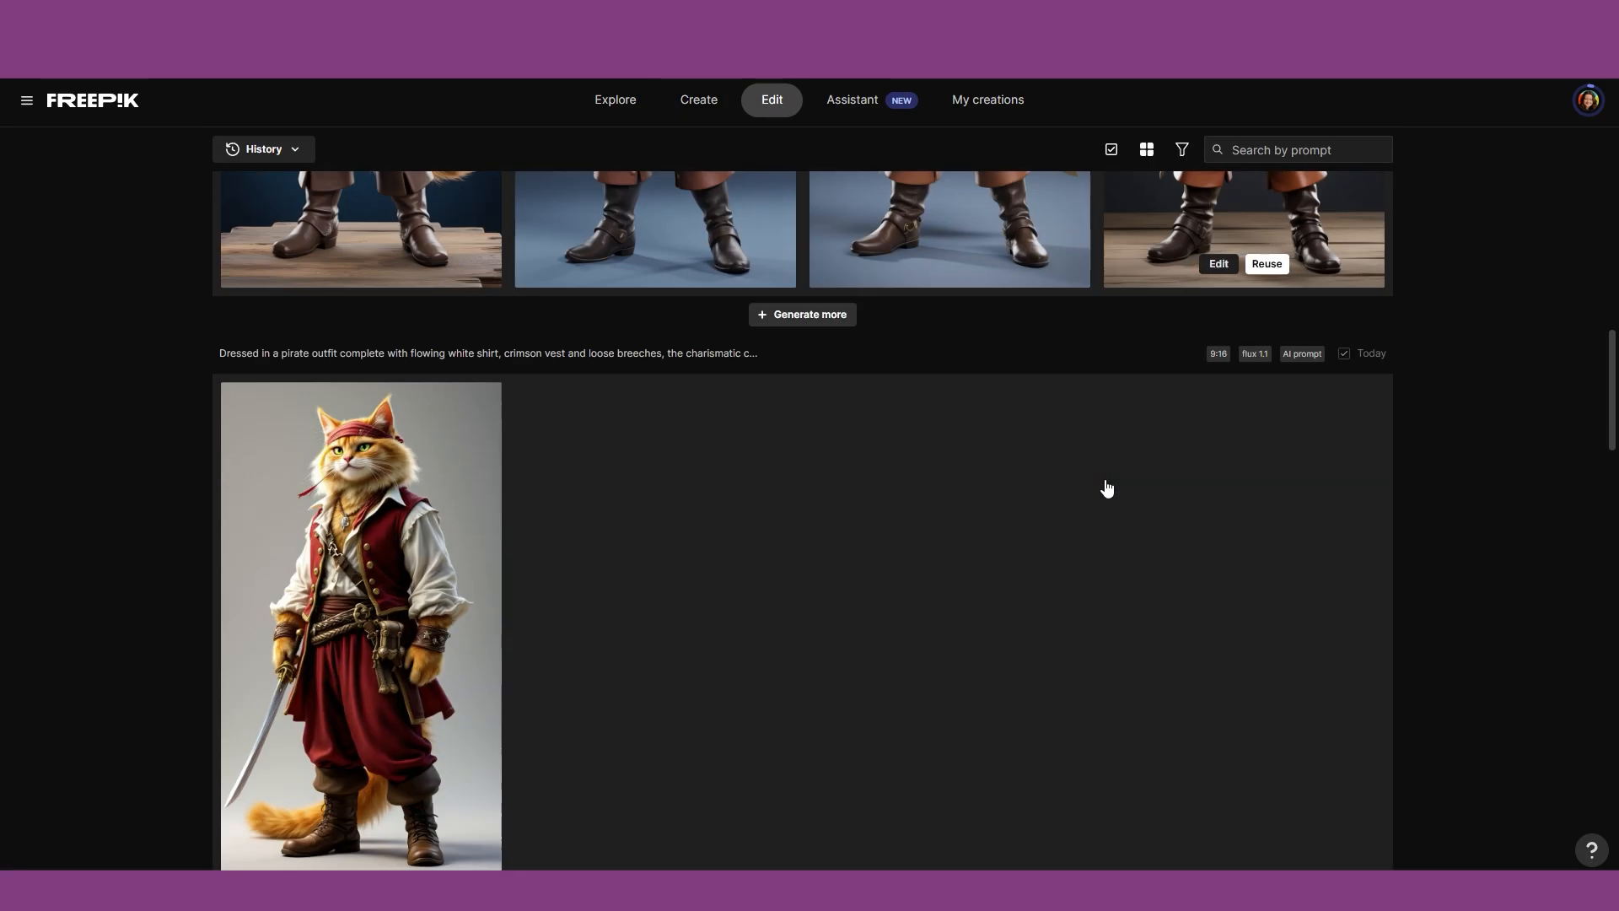
pyautogui.scroll(5, 1105, 485)
pyautogui.click(681, 432)
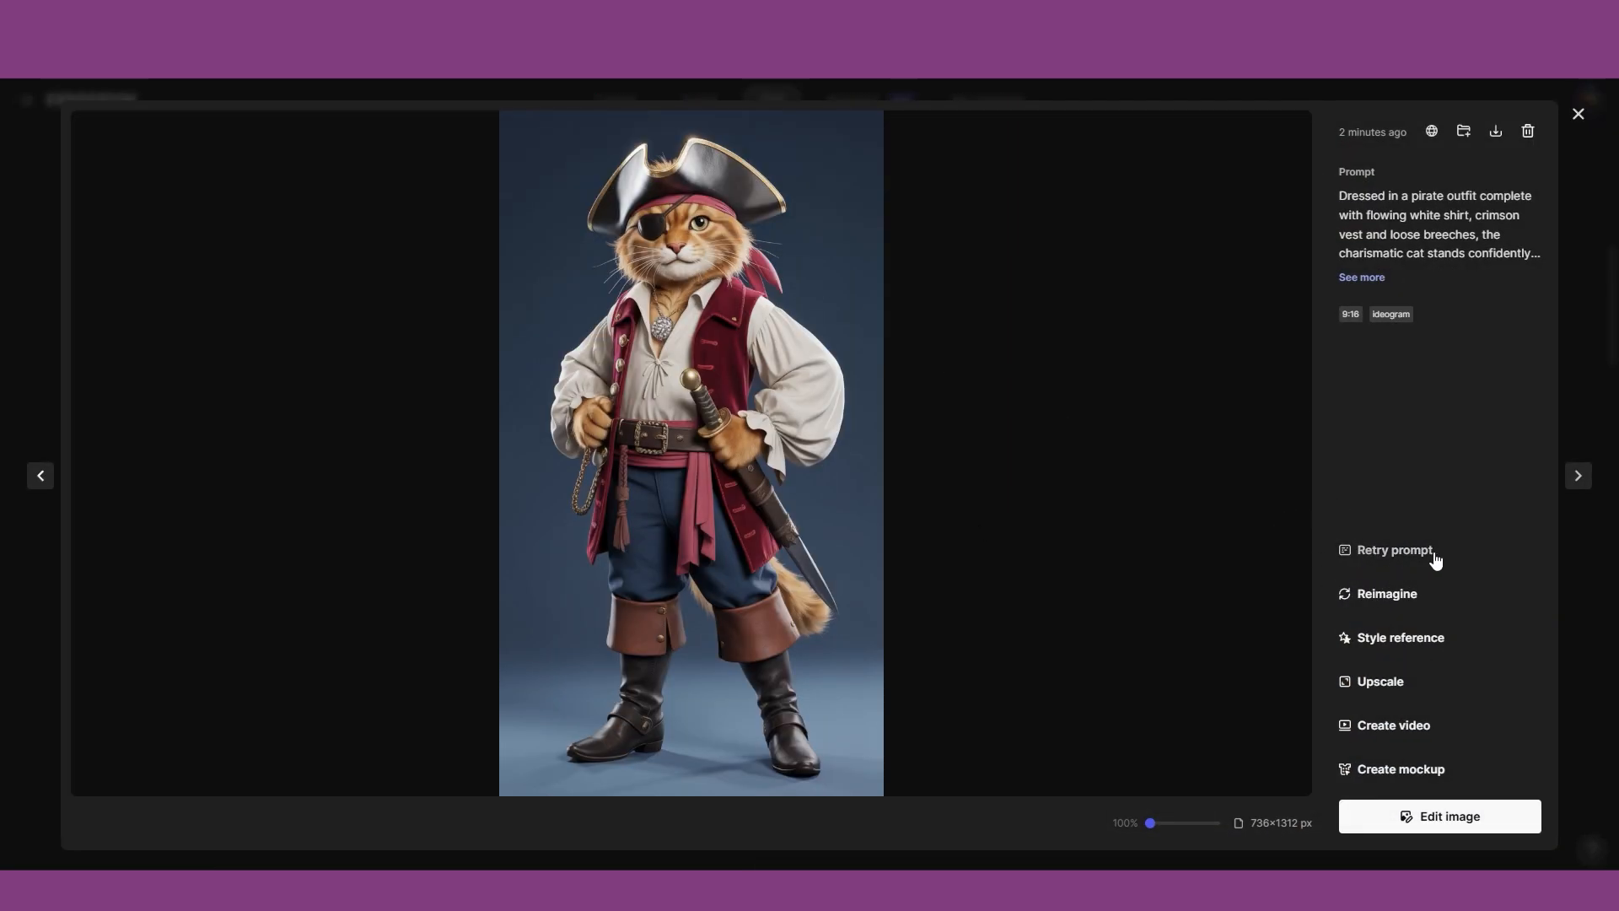
pyautogui.click(1397, 601)
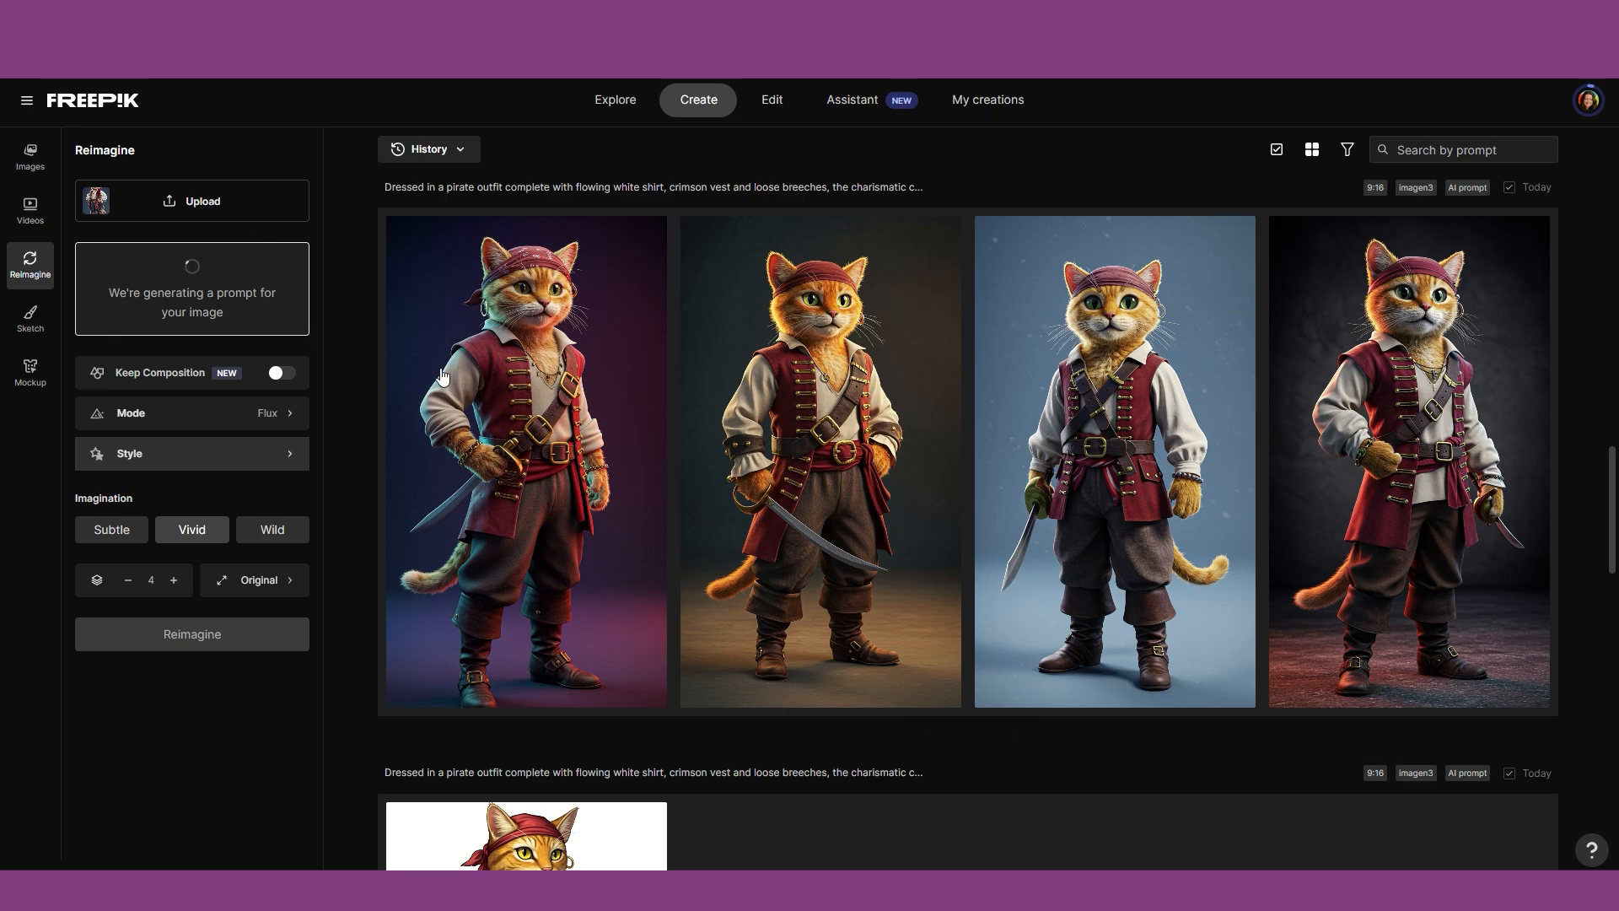
# Reimagine the uploaded Ideogram pirate cat in Flux mode with the 3d style and Vivid imagination, generating four images.
pyautogui.scroll(9, 833, 511)
pyautogui.scroll(6, 832, 512)
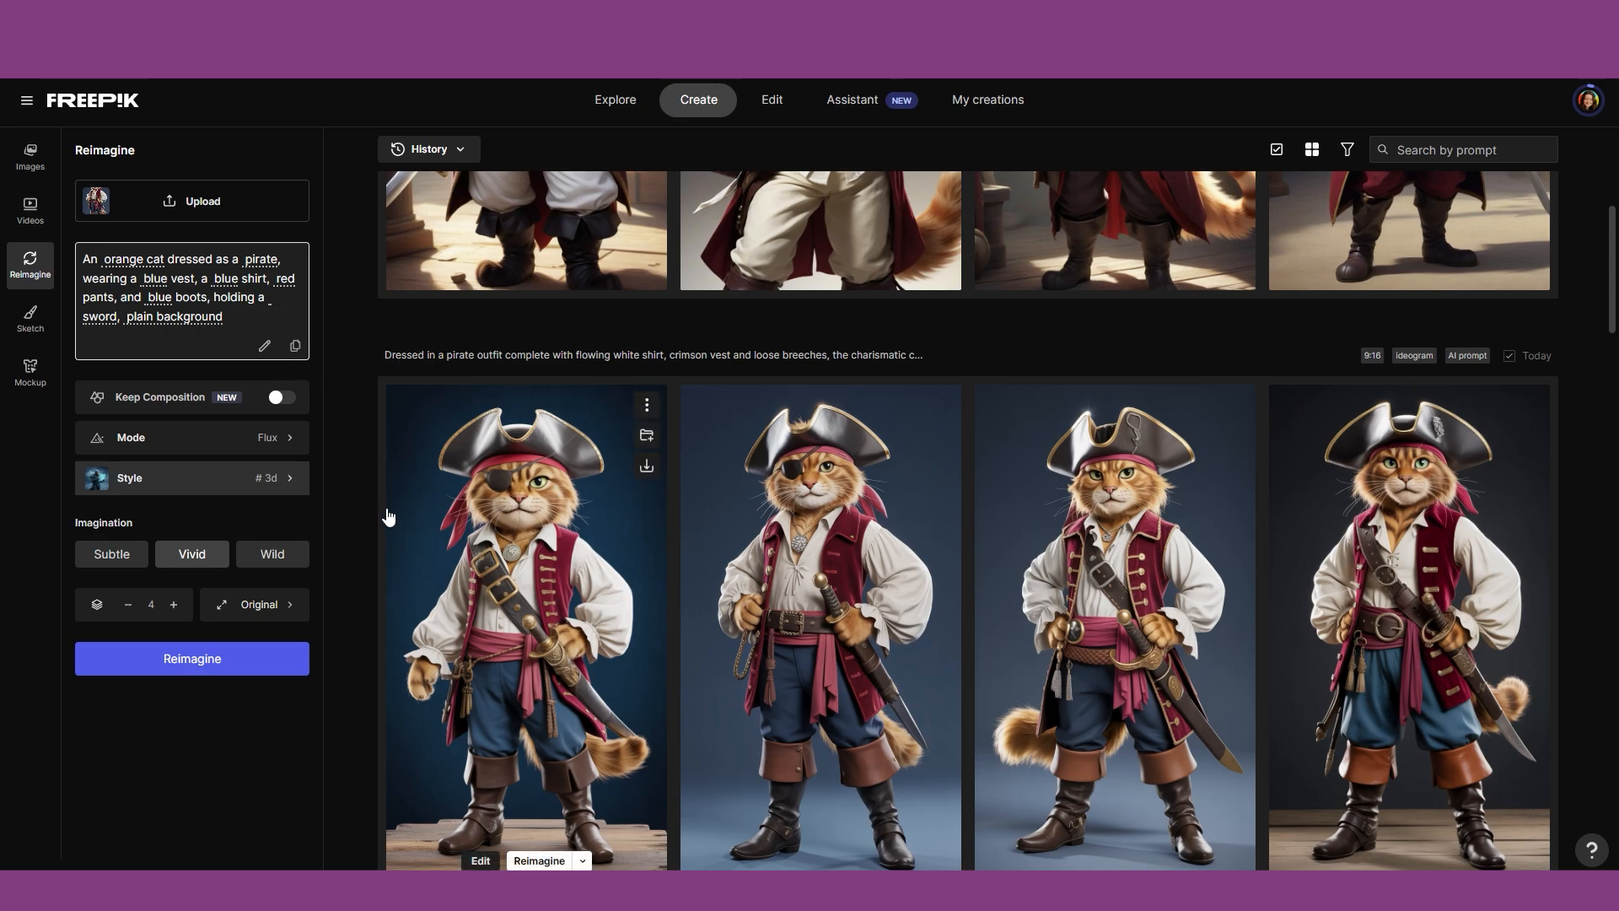
pyautogui.click(278, 440)
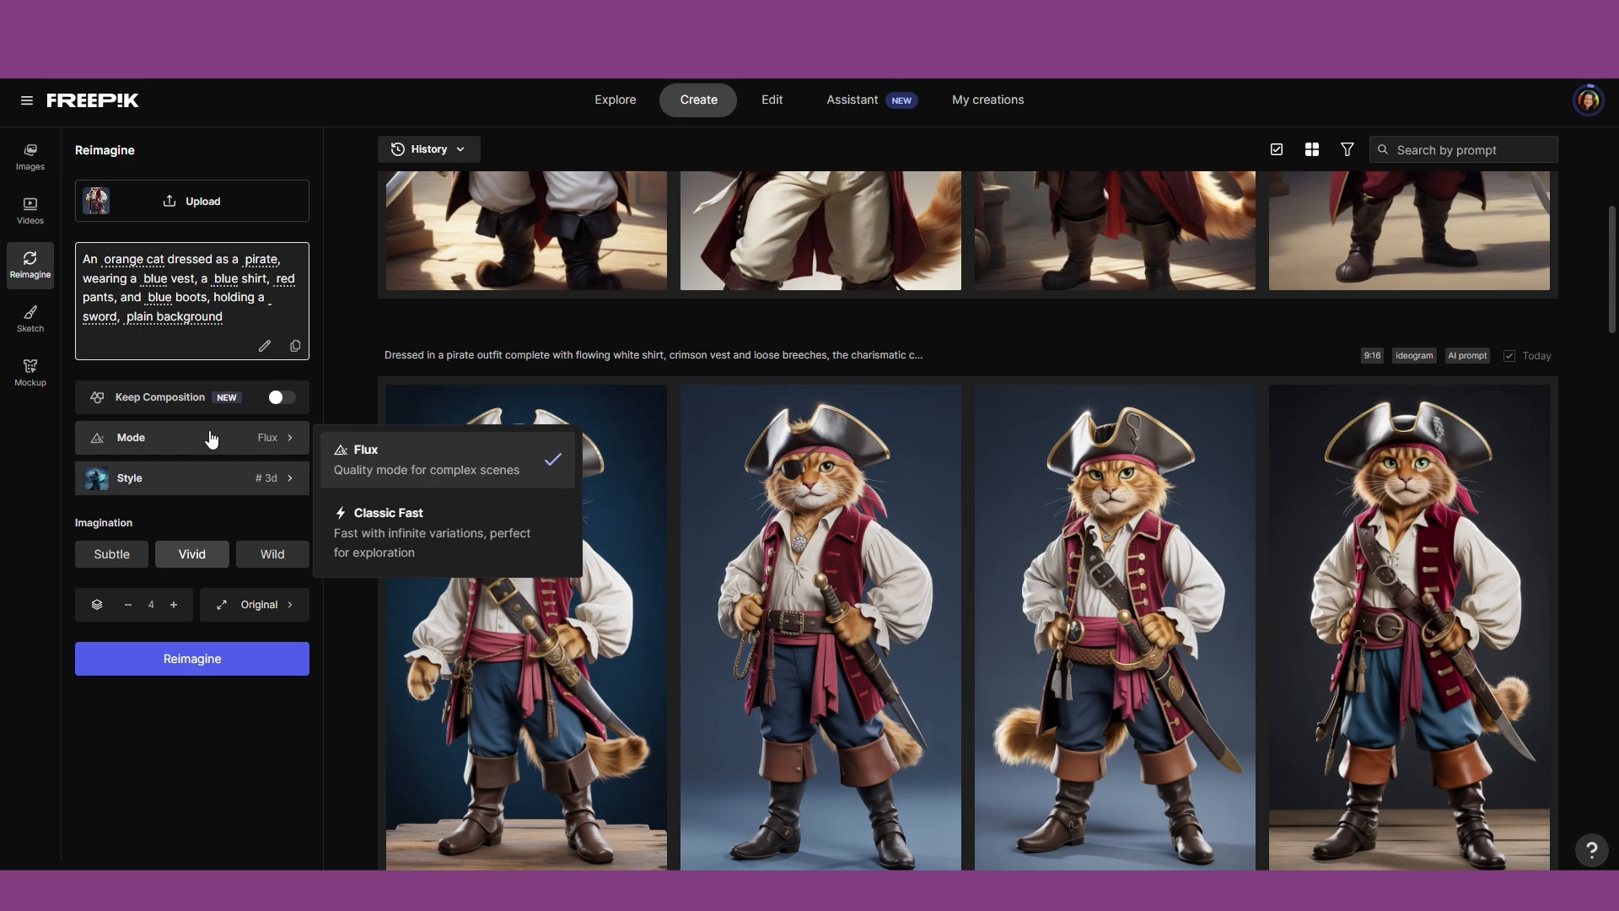
pyautogui.click(185, 666)
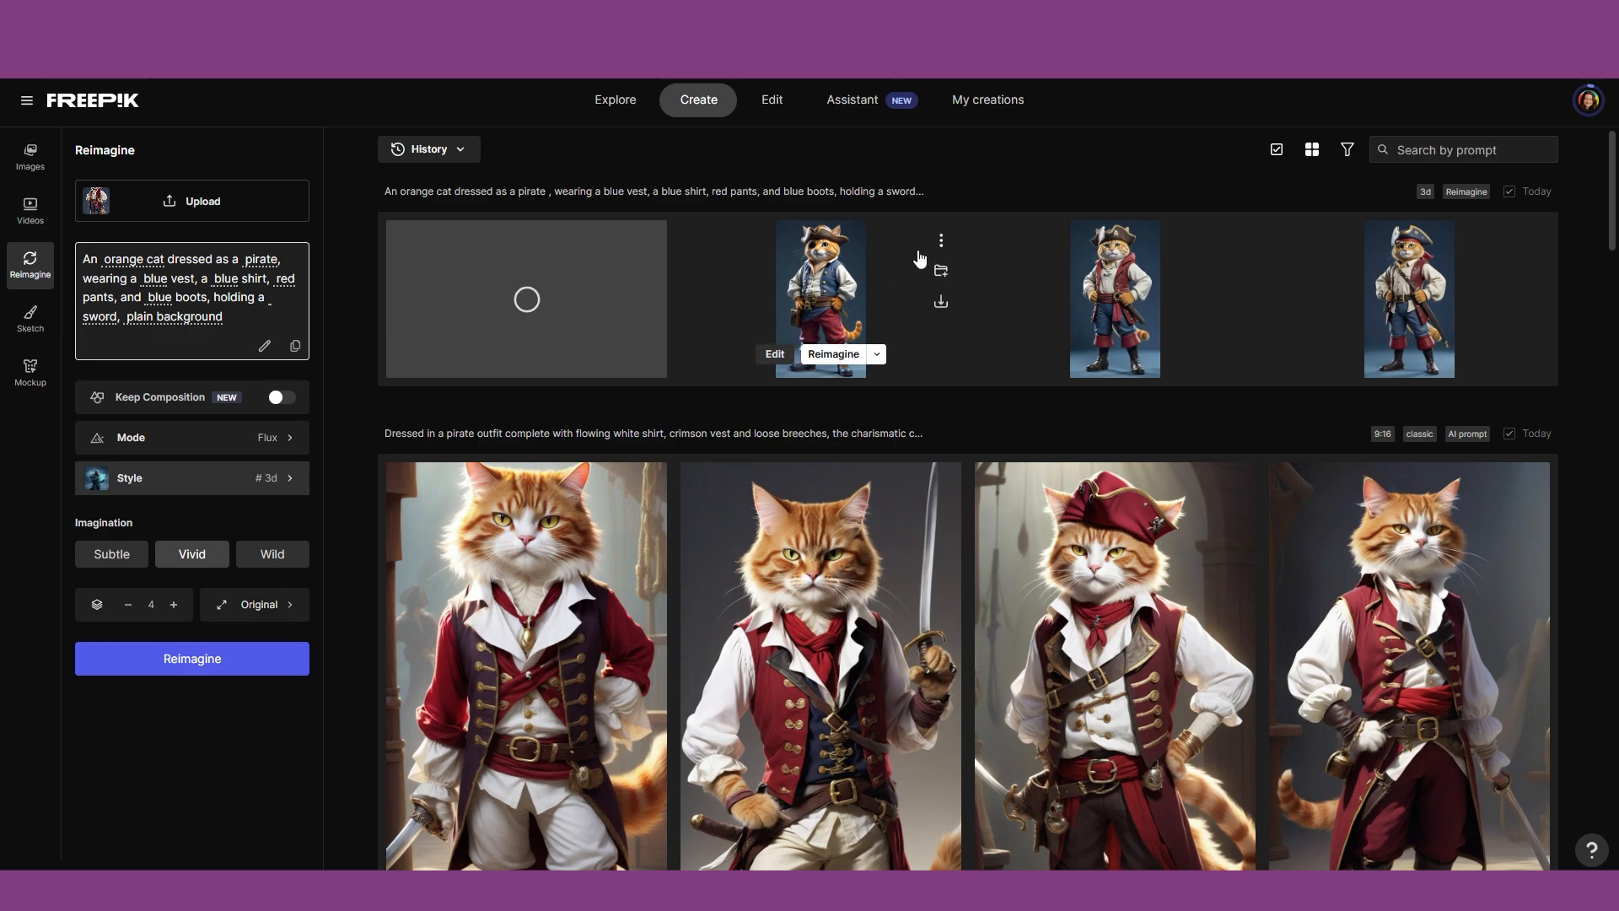
# Examine the reimagined pirate cats at full size, including the eye-patch cat and the one holding a sword.
pyautogui.click(816, 272)
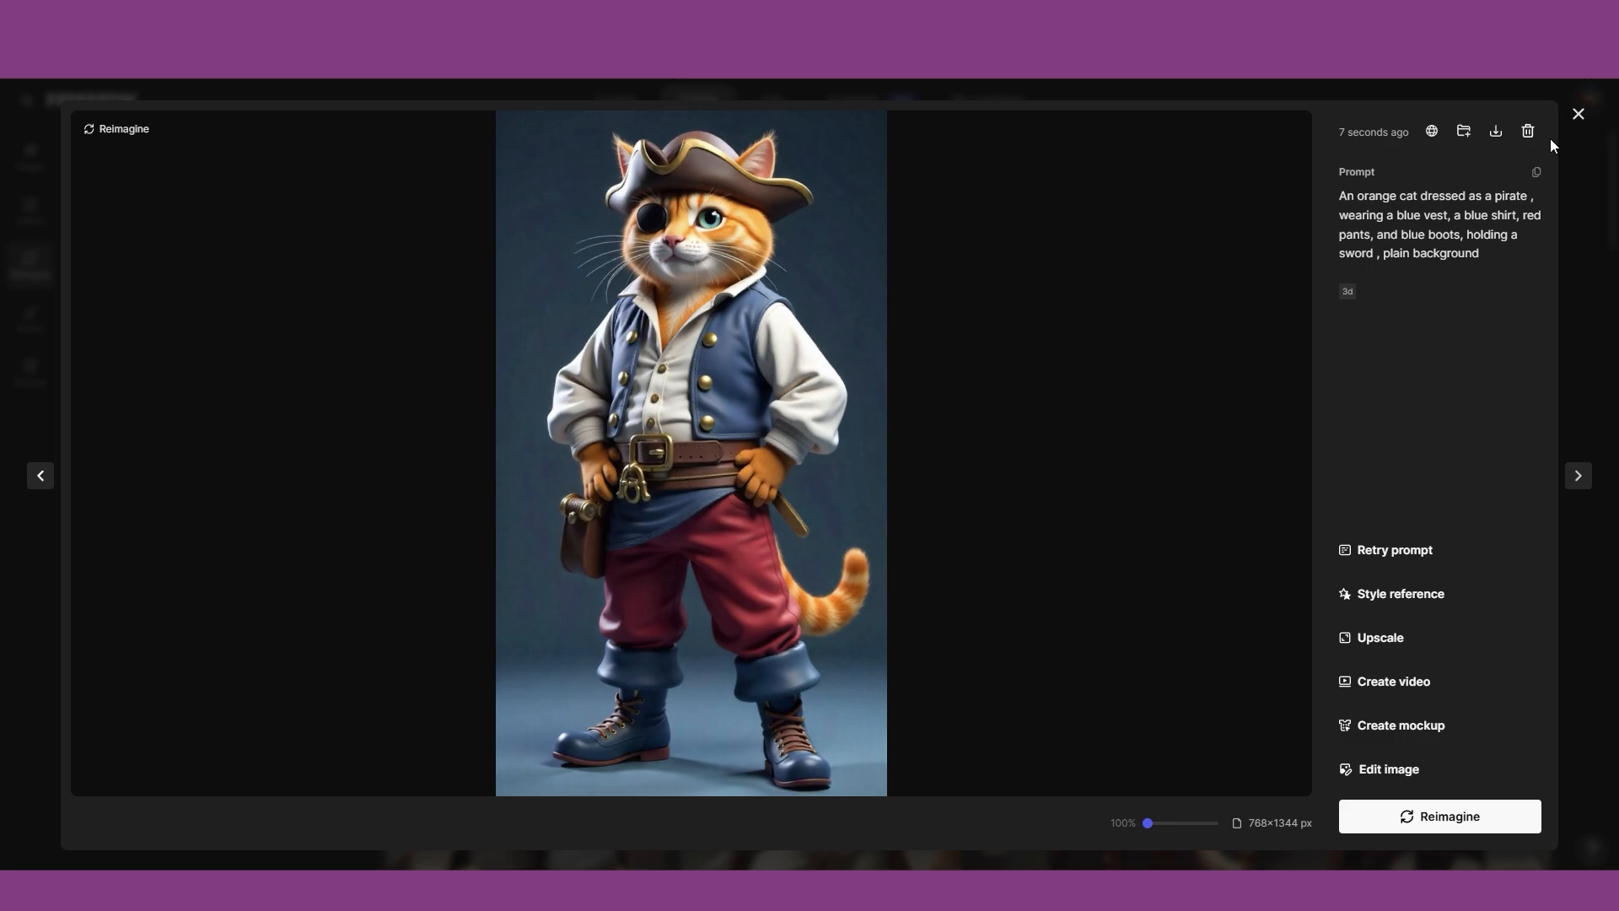
pyautogui.press('Escape')
pyautogui.click(833, 300)
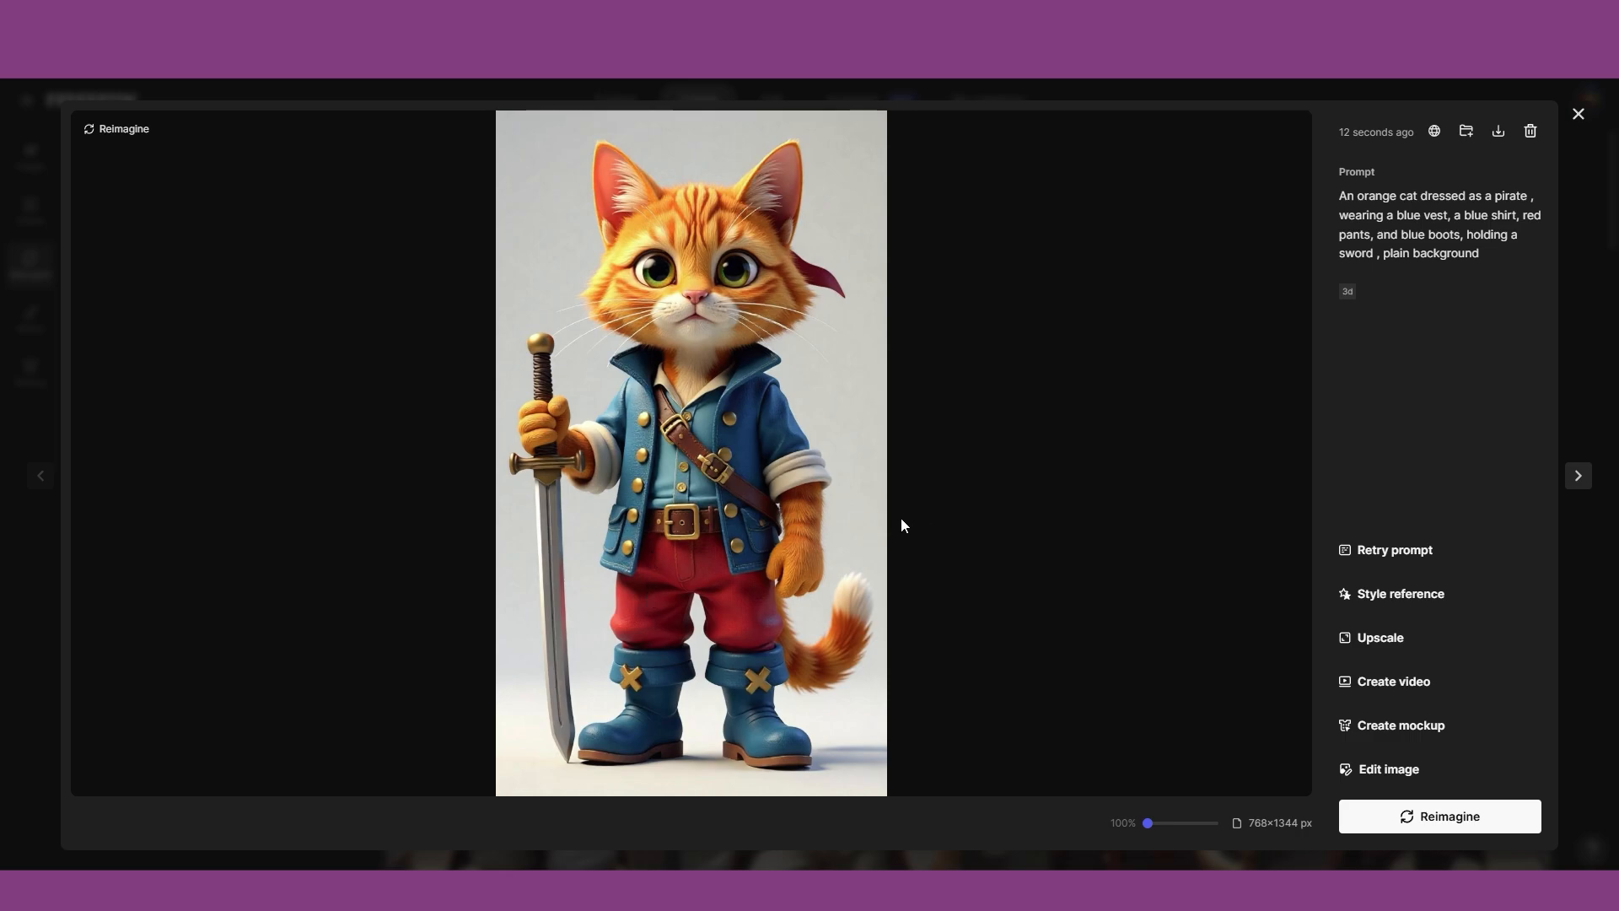
pyautogui.press('Right')
# Use the reimagined cat with the blue jacket and sword as the style reference for image generation.
pyautogui.click(1573, 114)
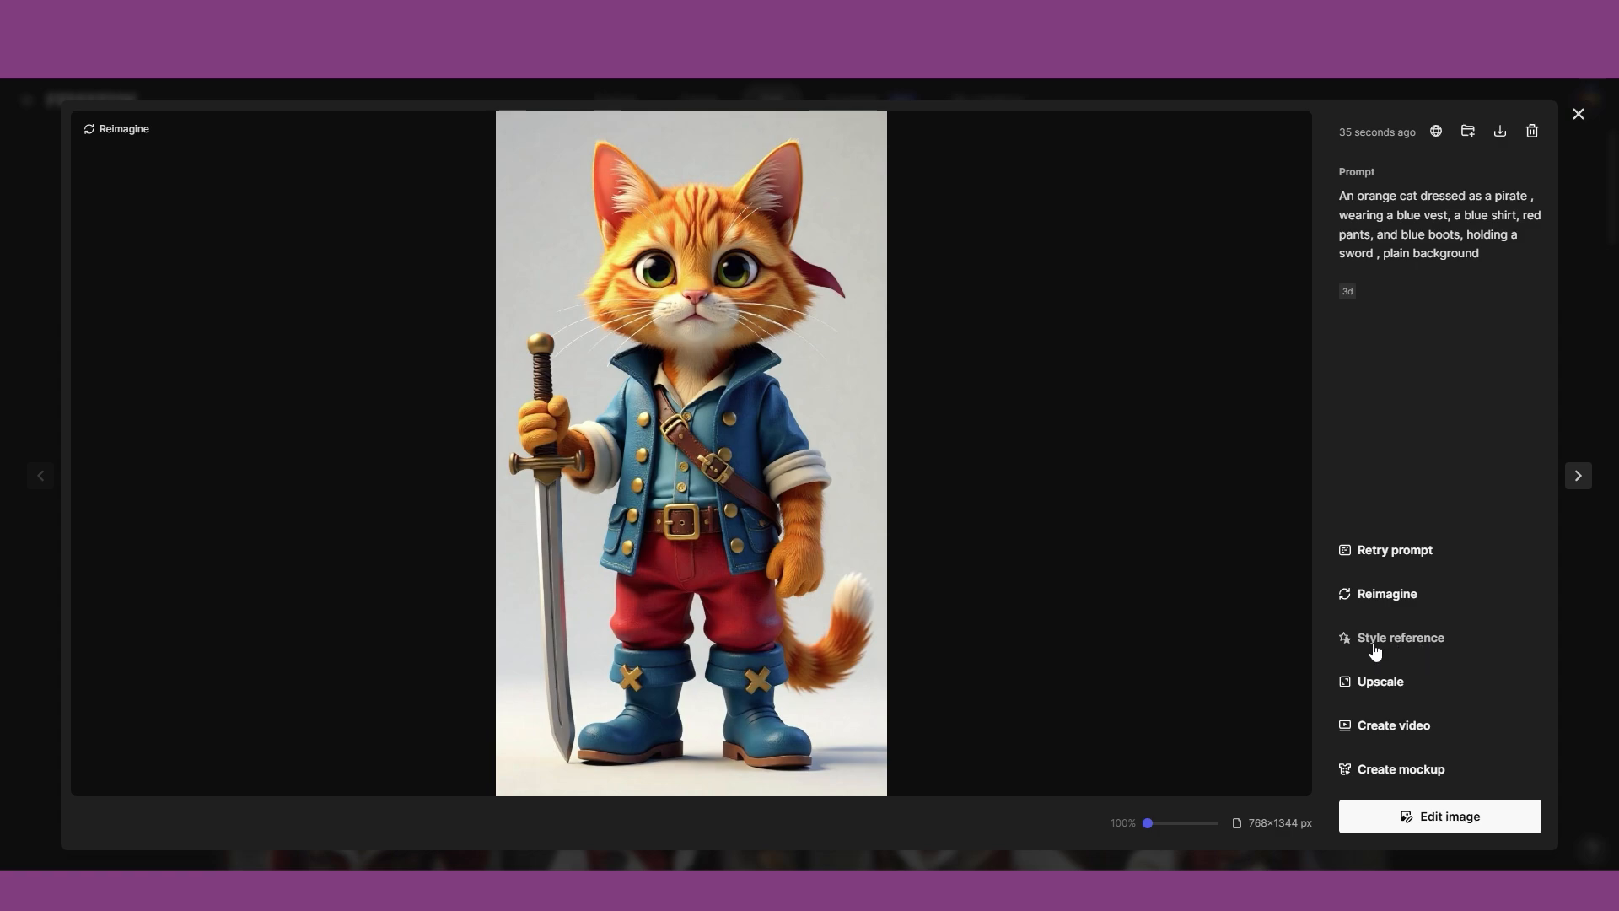
pyautogui.click(1420, 653)
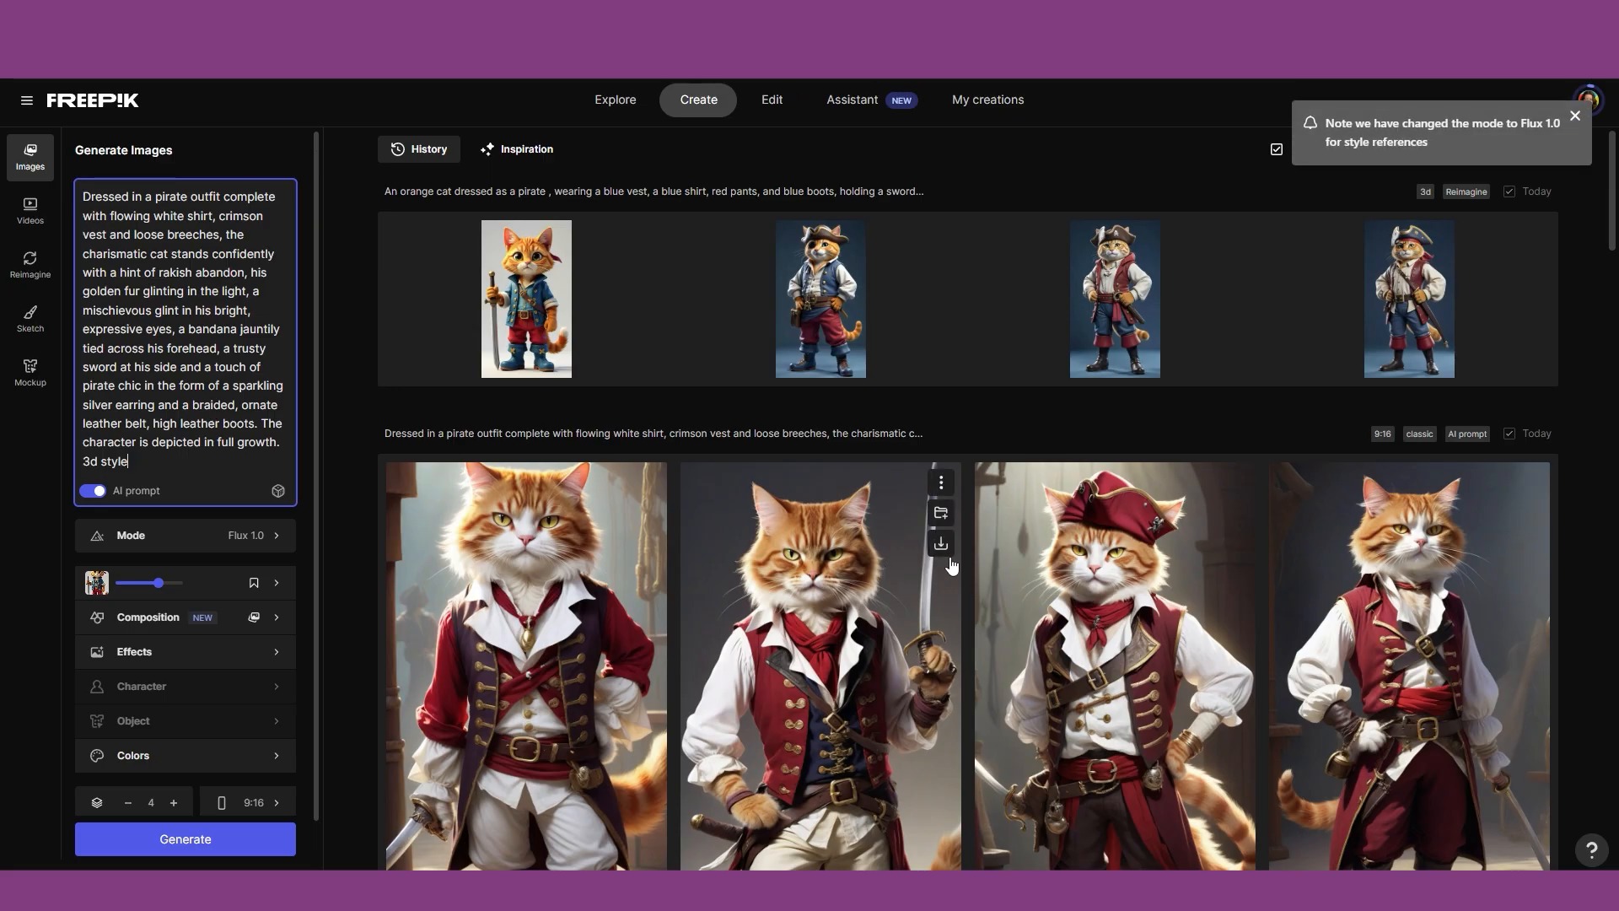
# Open the blue-jacket cat with the sword from the Edit page's history in the Upscale tool.
pyautogui.click(770, 101)
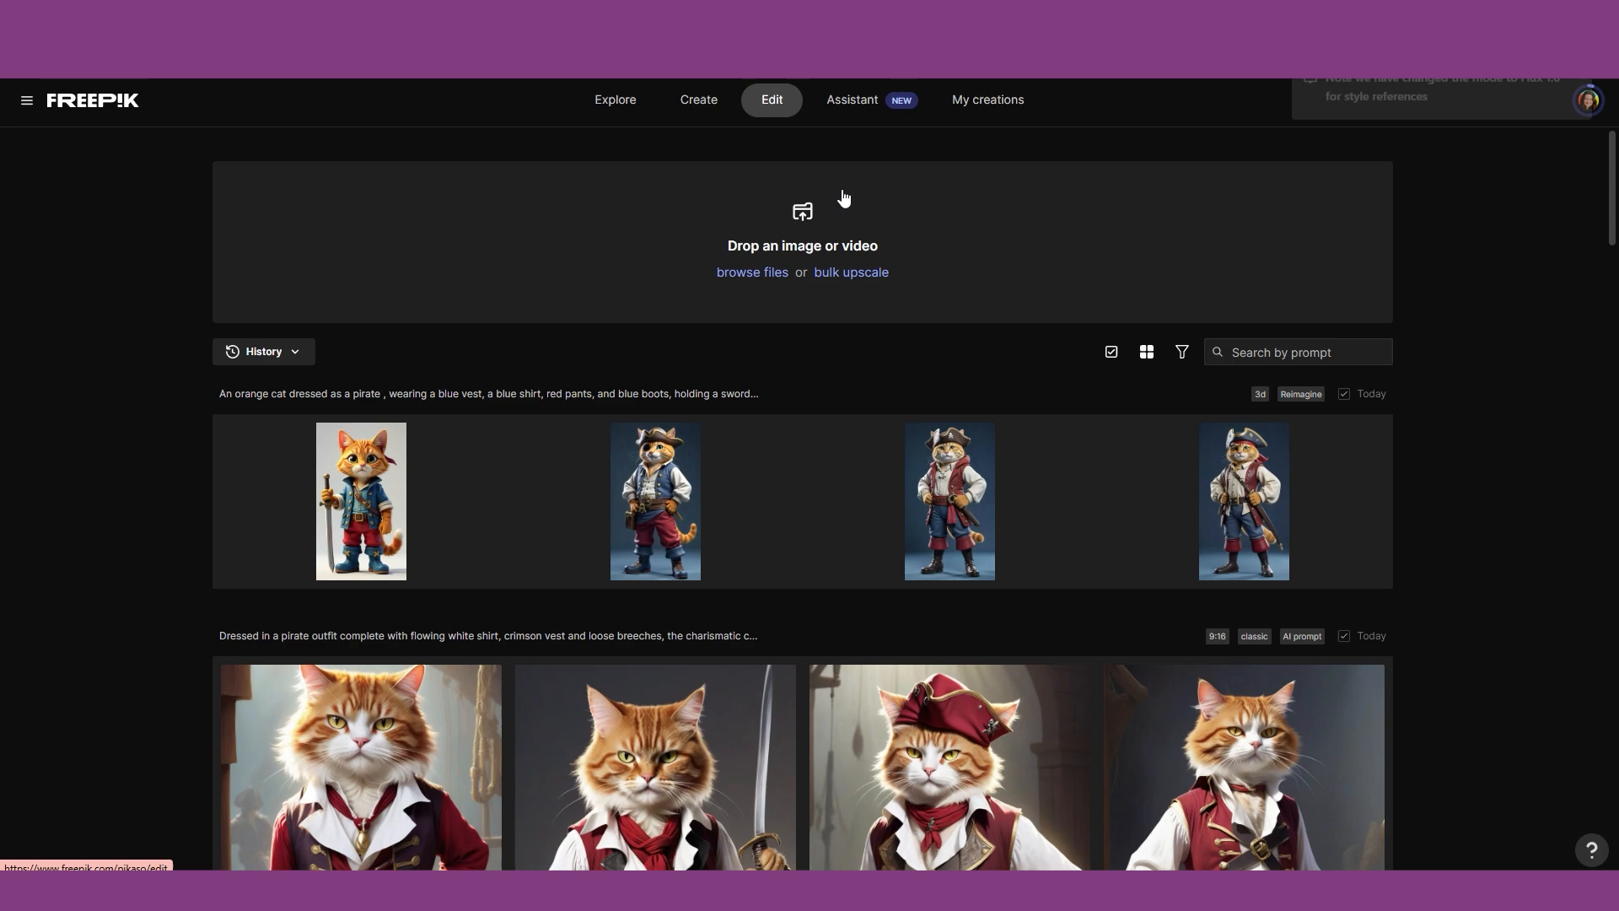
pyautogui.click(379, 514)
pyautogui.click(1391, 685)
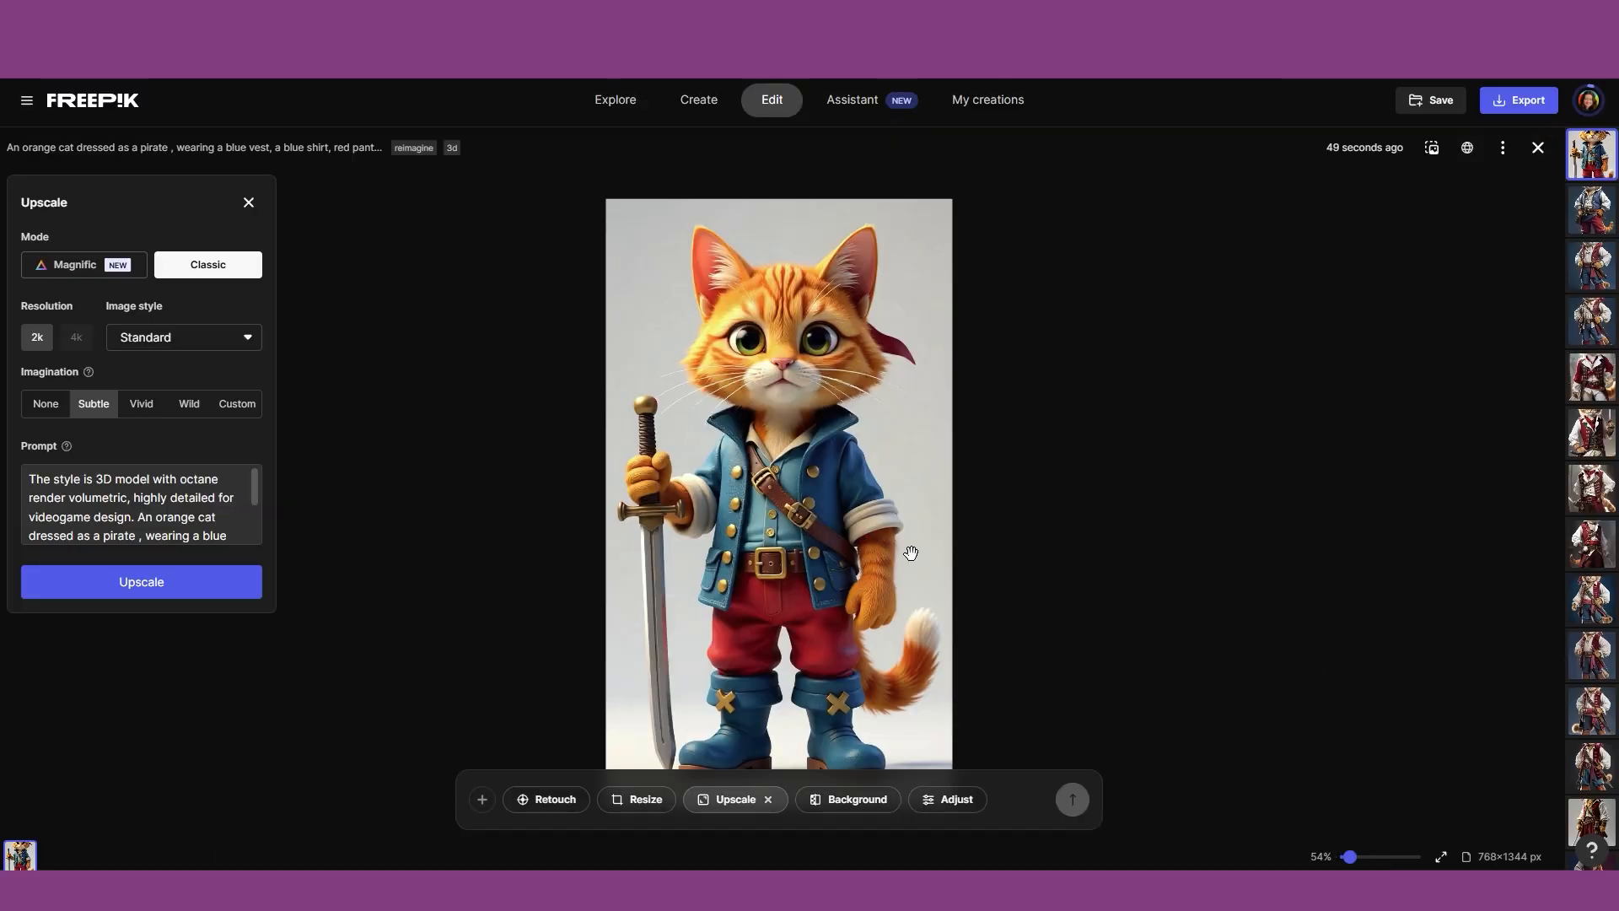
pyautogui.scroll(3, 890, 413)
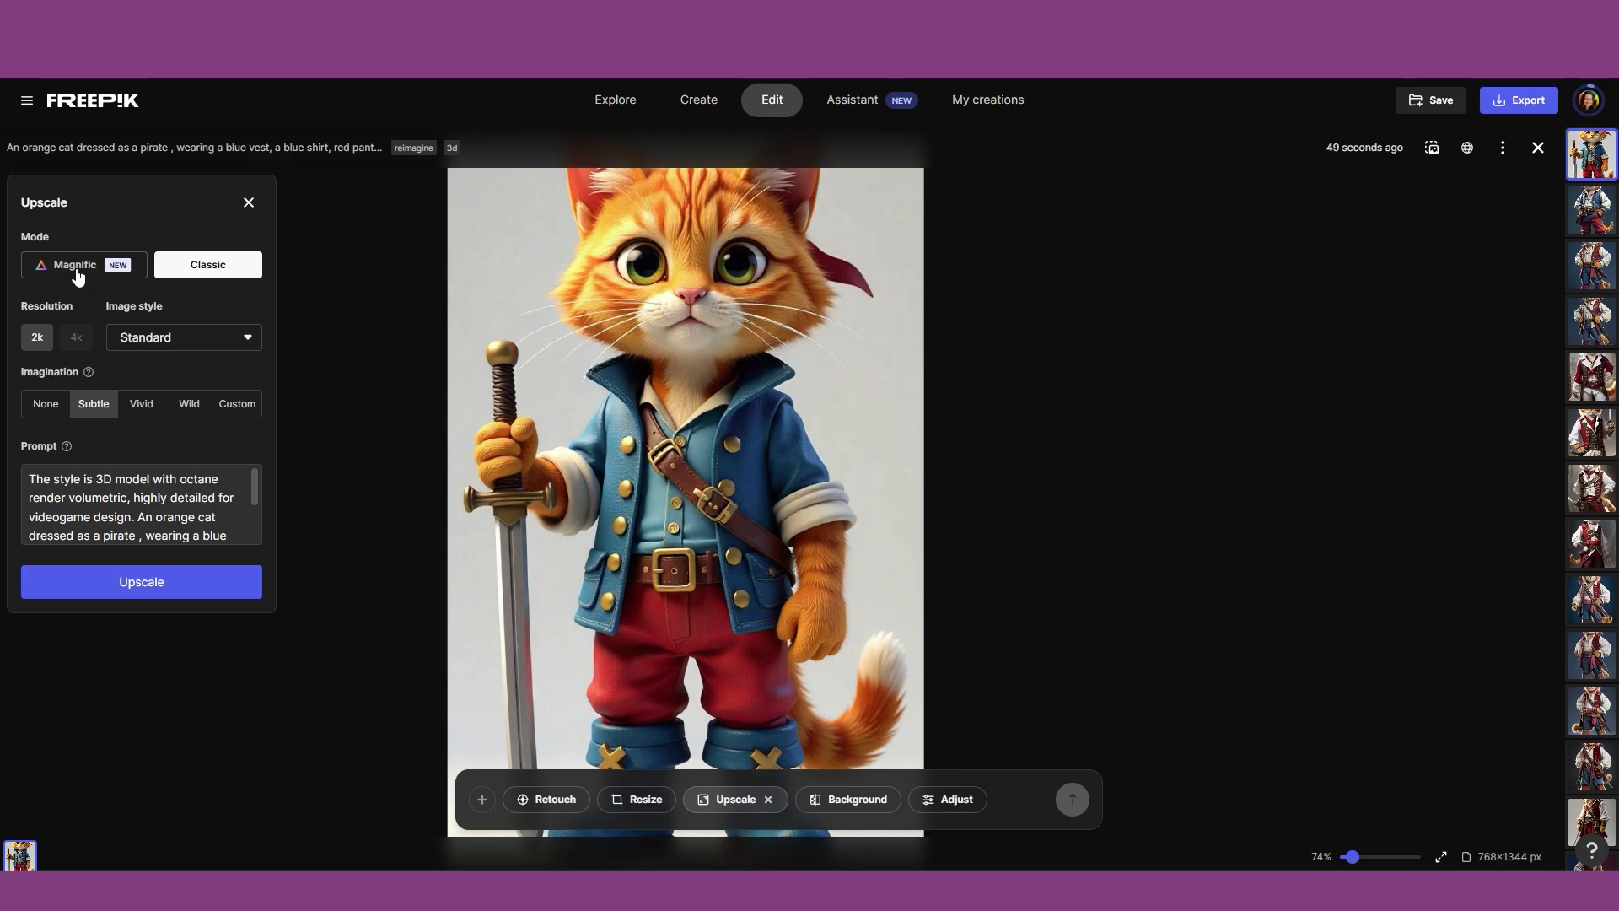
# Examine the Magnific upscale settings, such as preset, scale factor, engine and credit cost, and compare them with Classic mode.
pyautogui.click(77, 266)
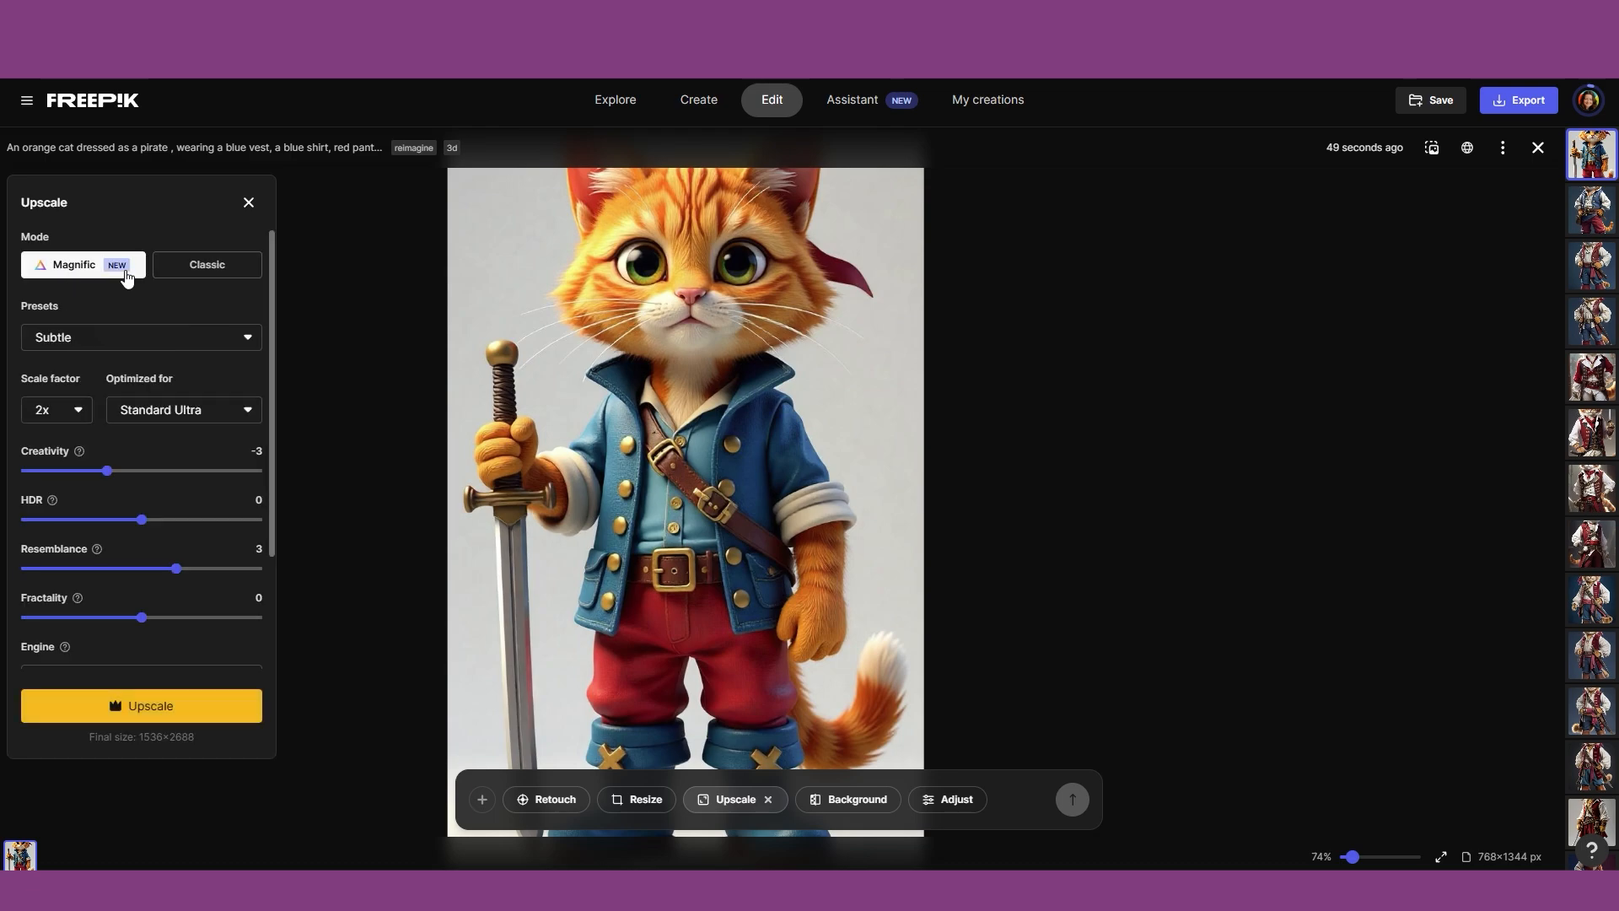
pyautogui.click(177, 712)
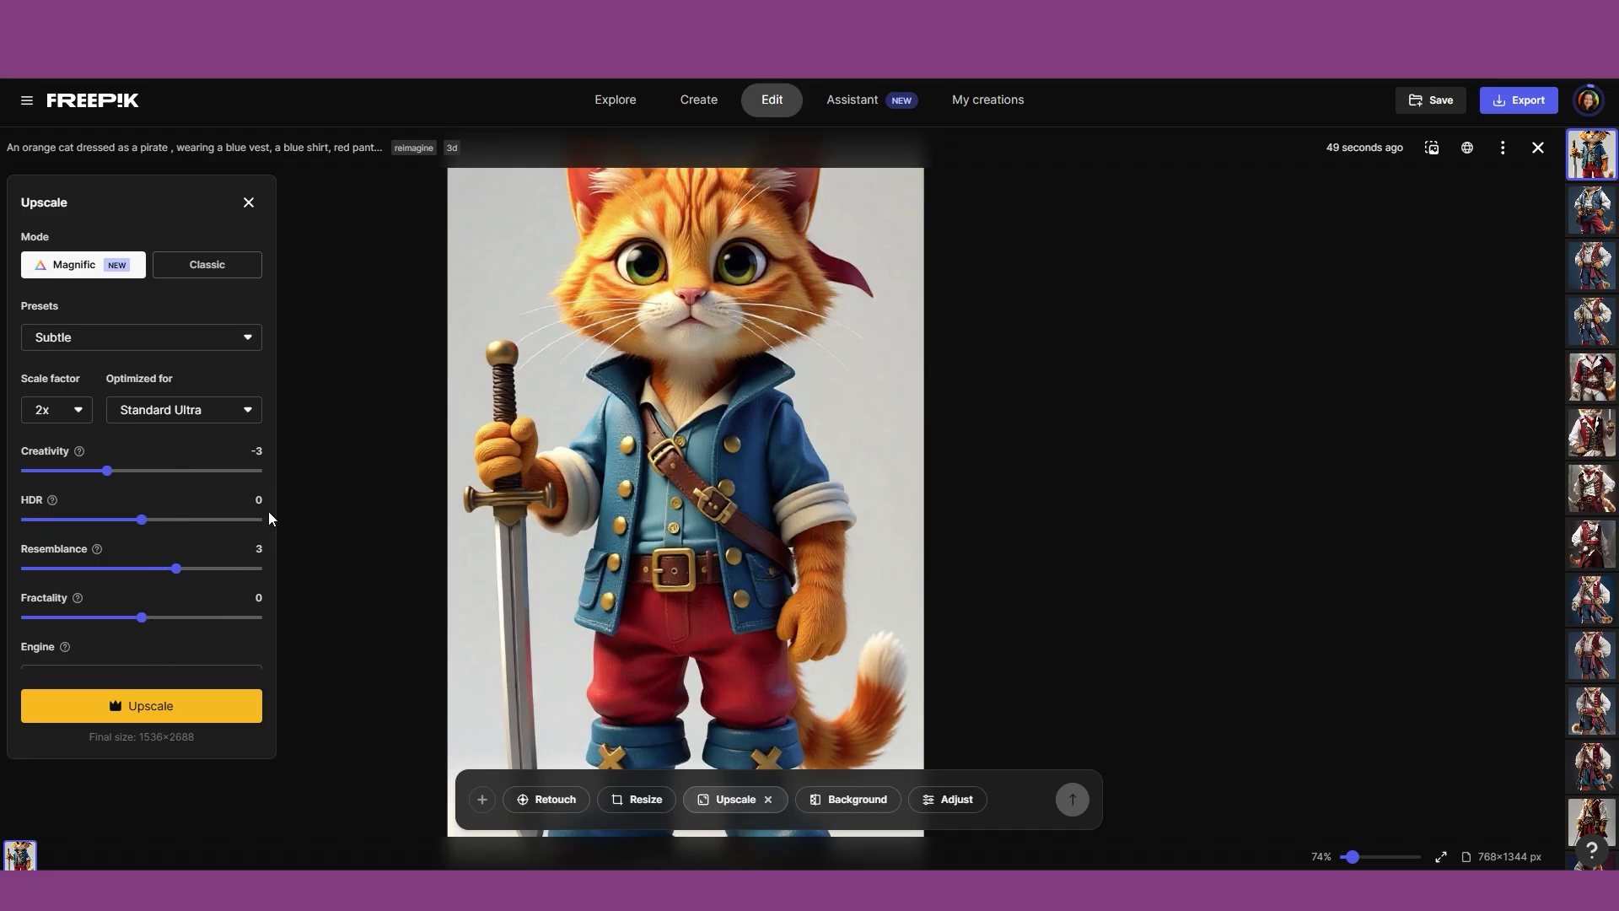
pyautogui.scroll(-2, 268, 511)
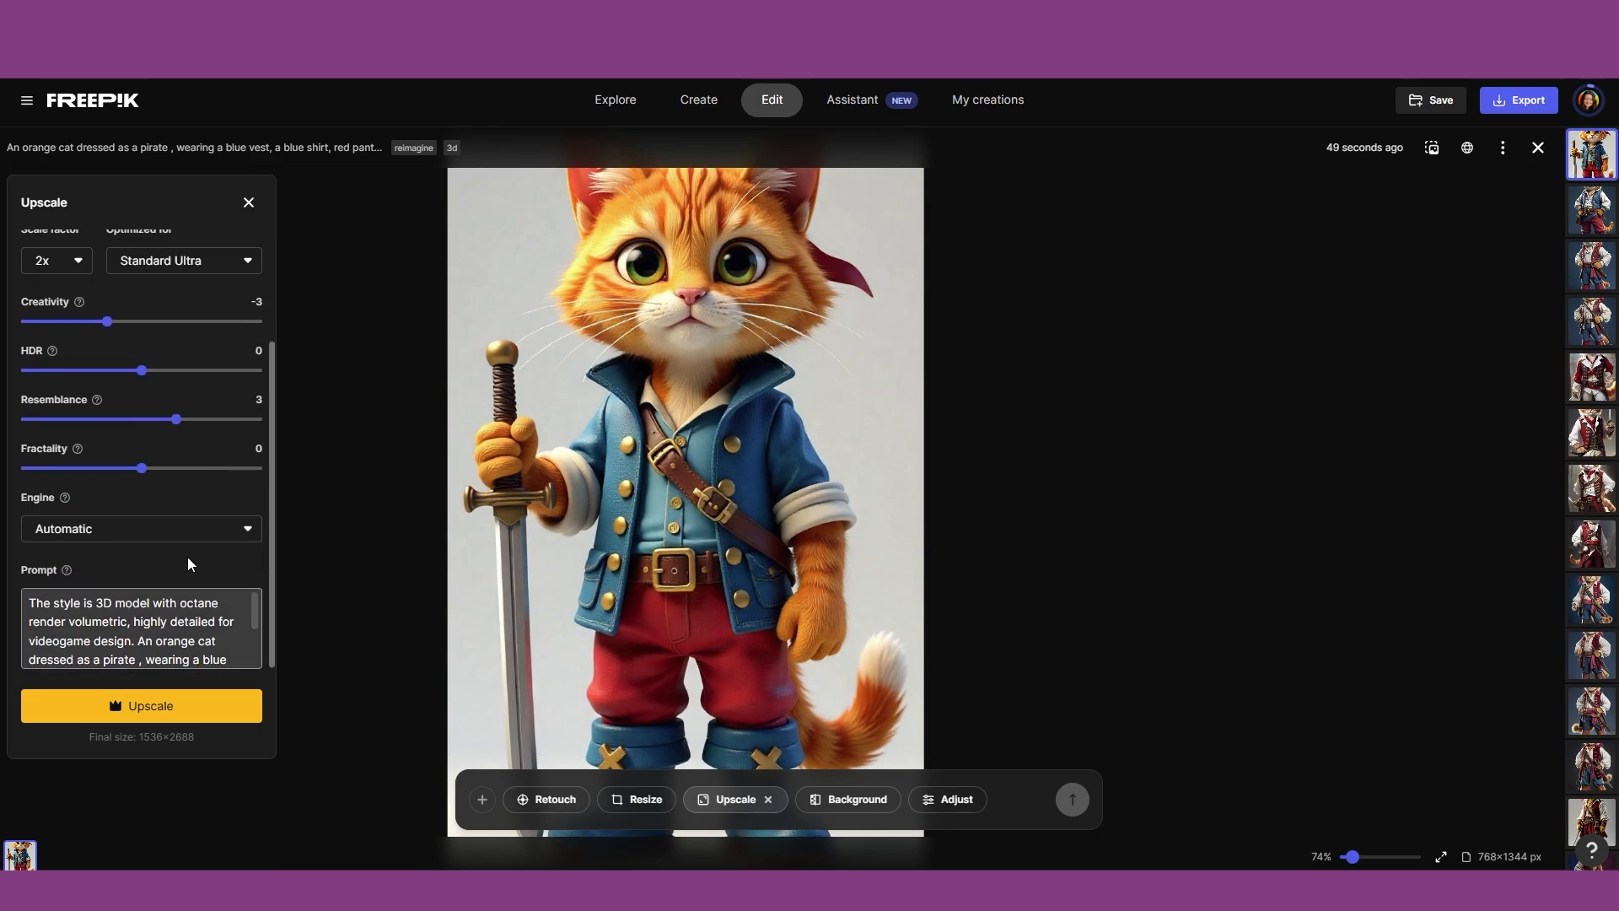
pyautogui.click(209, 533)
pyautogui.scroll(2, 169, 278)
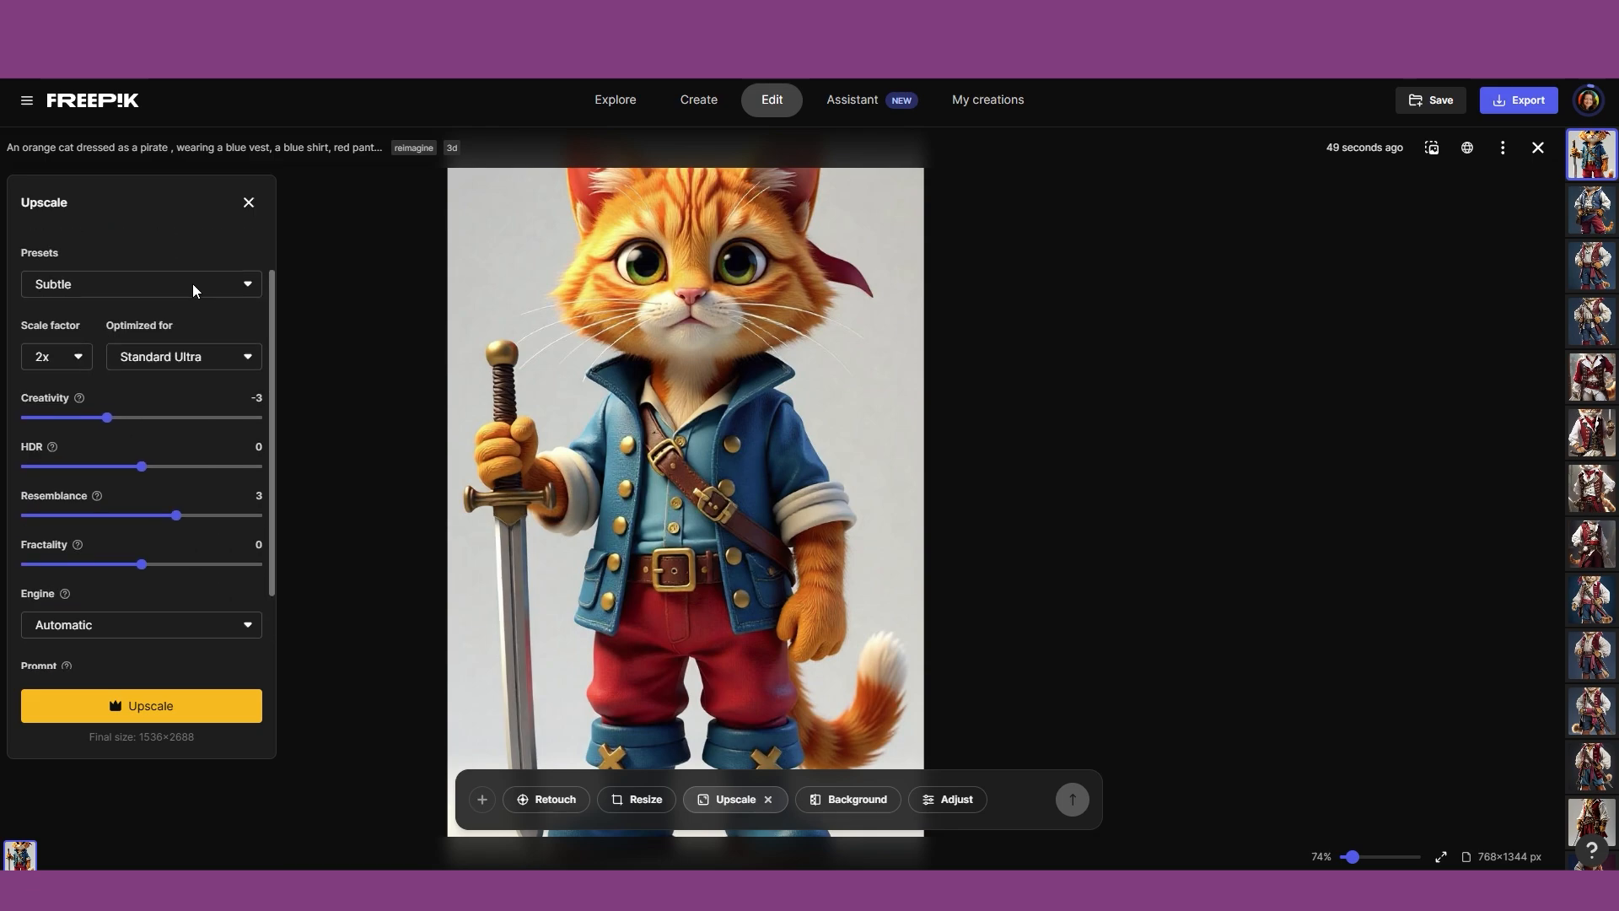
pyautogui.click(194, 269)
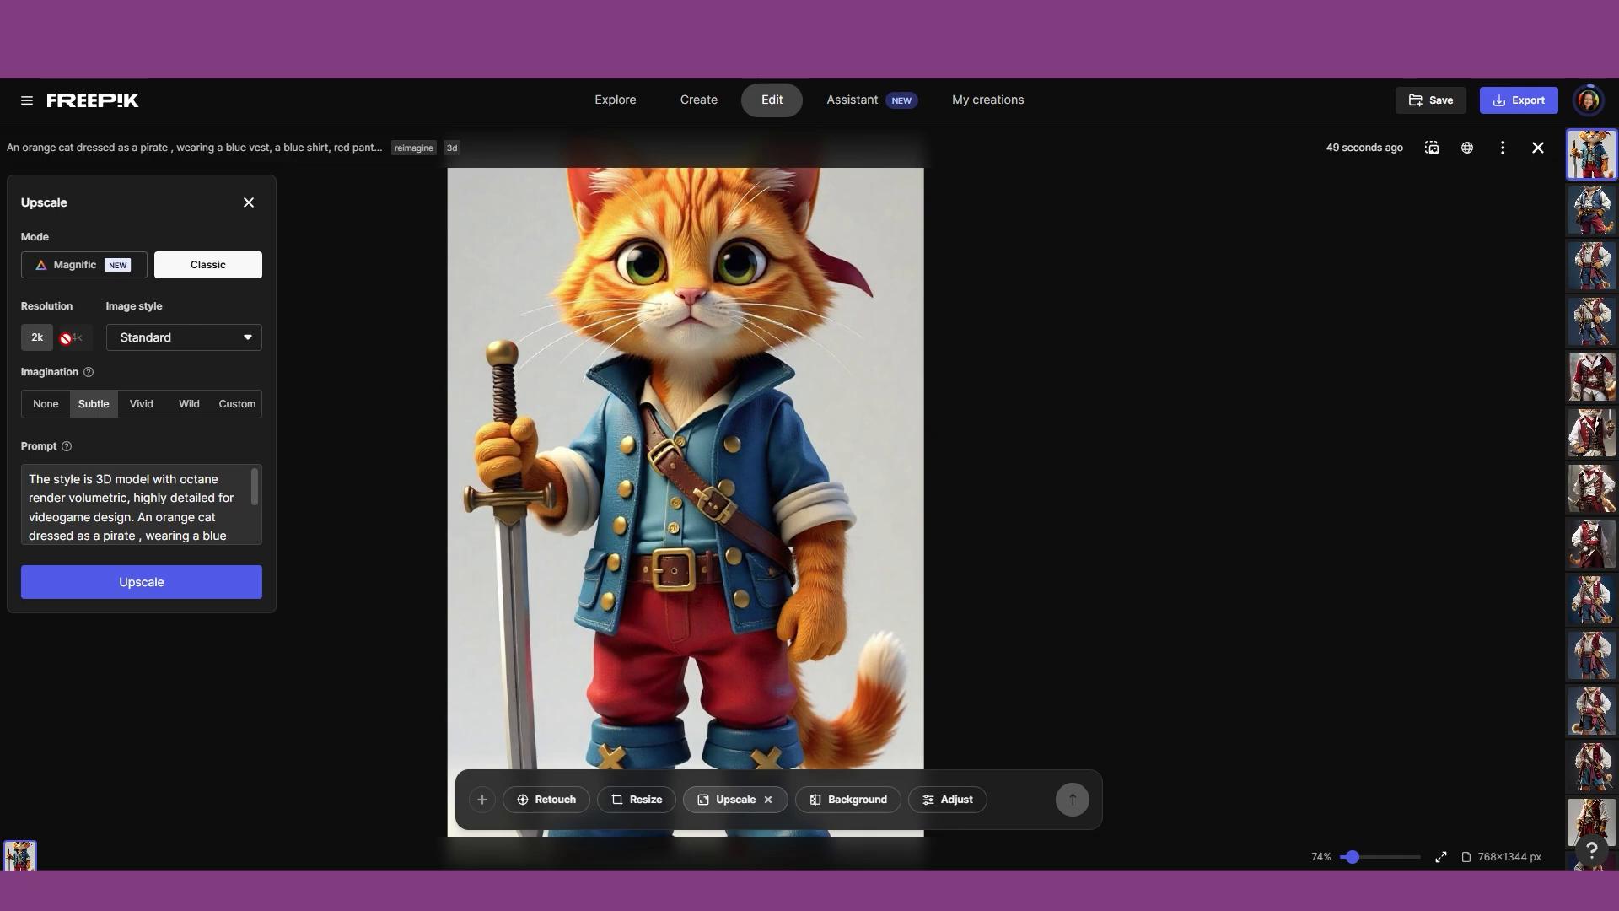
pyautogui.click(85, 264)
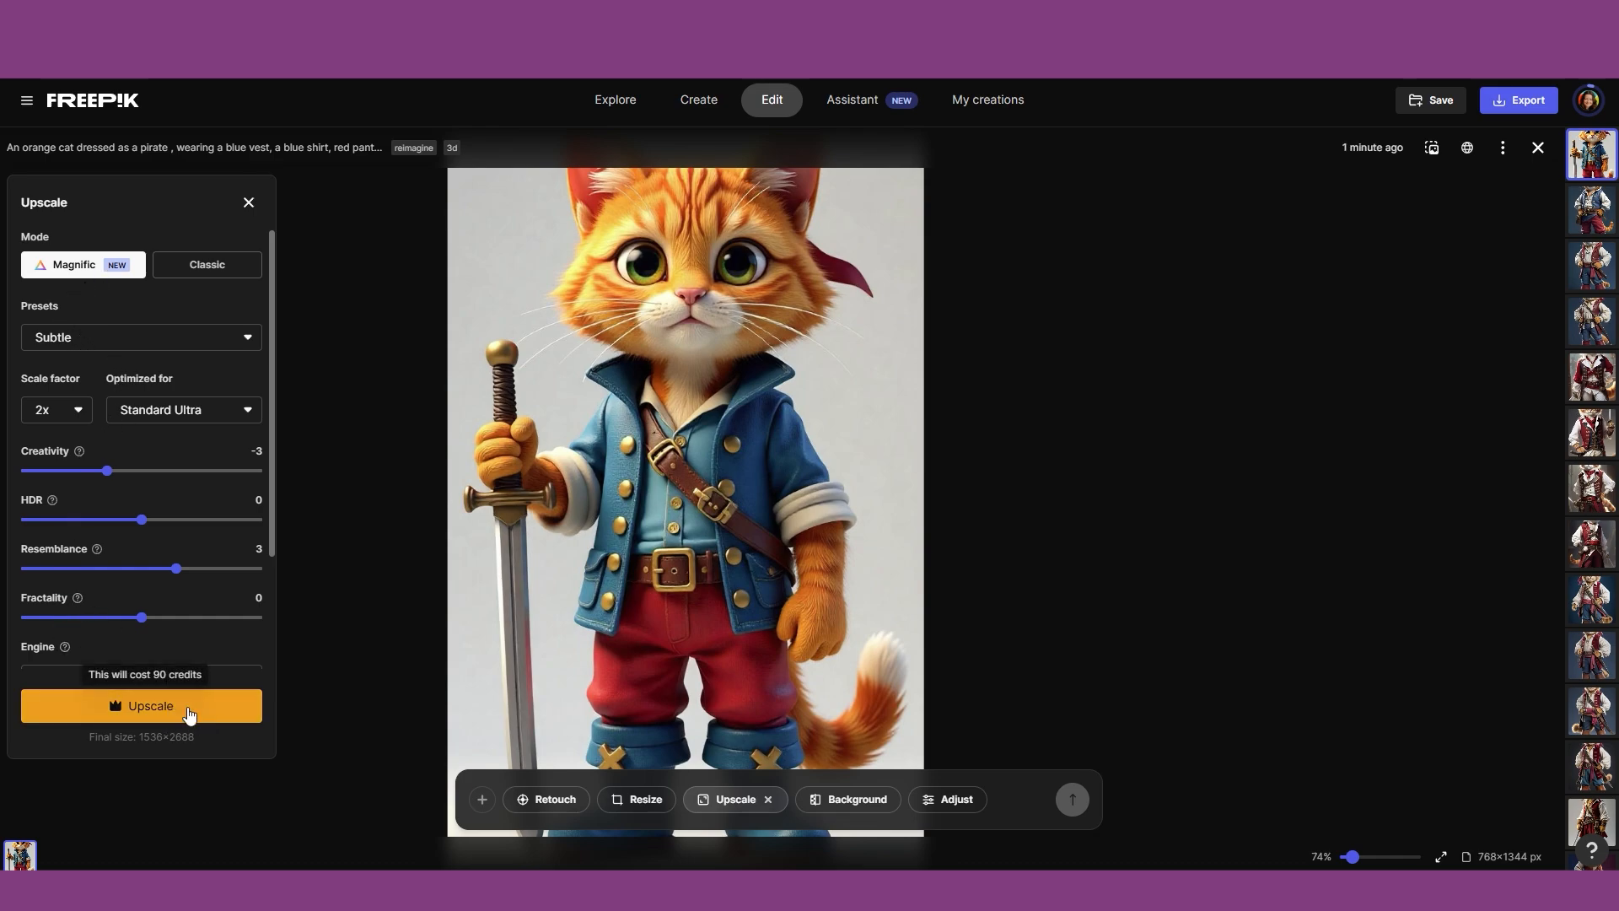
# Upscale the cat in Classic mode at 2k with Standard image style and Subtle imagination, and dismiss the satisfaction survey.
pyautogui.click(208, 274)
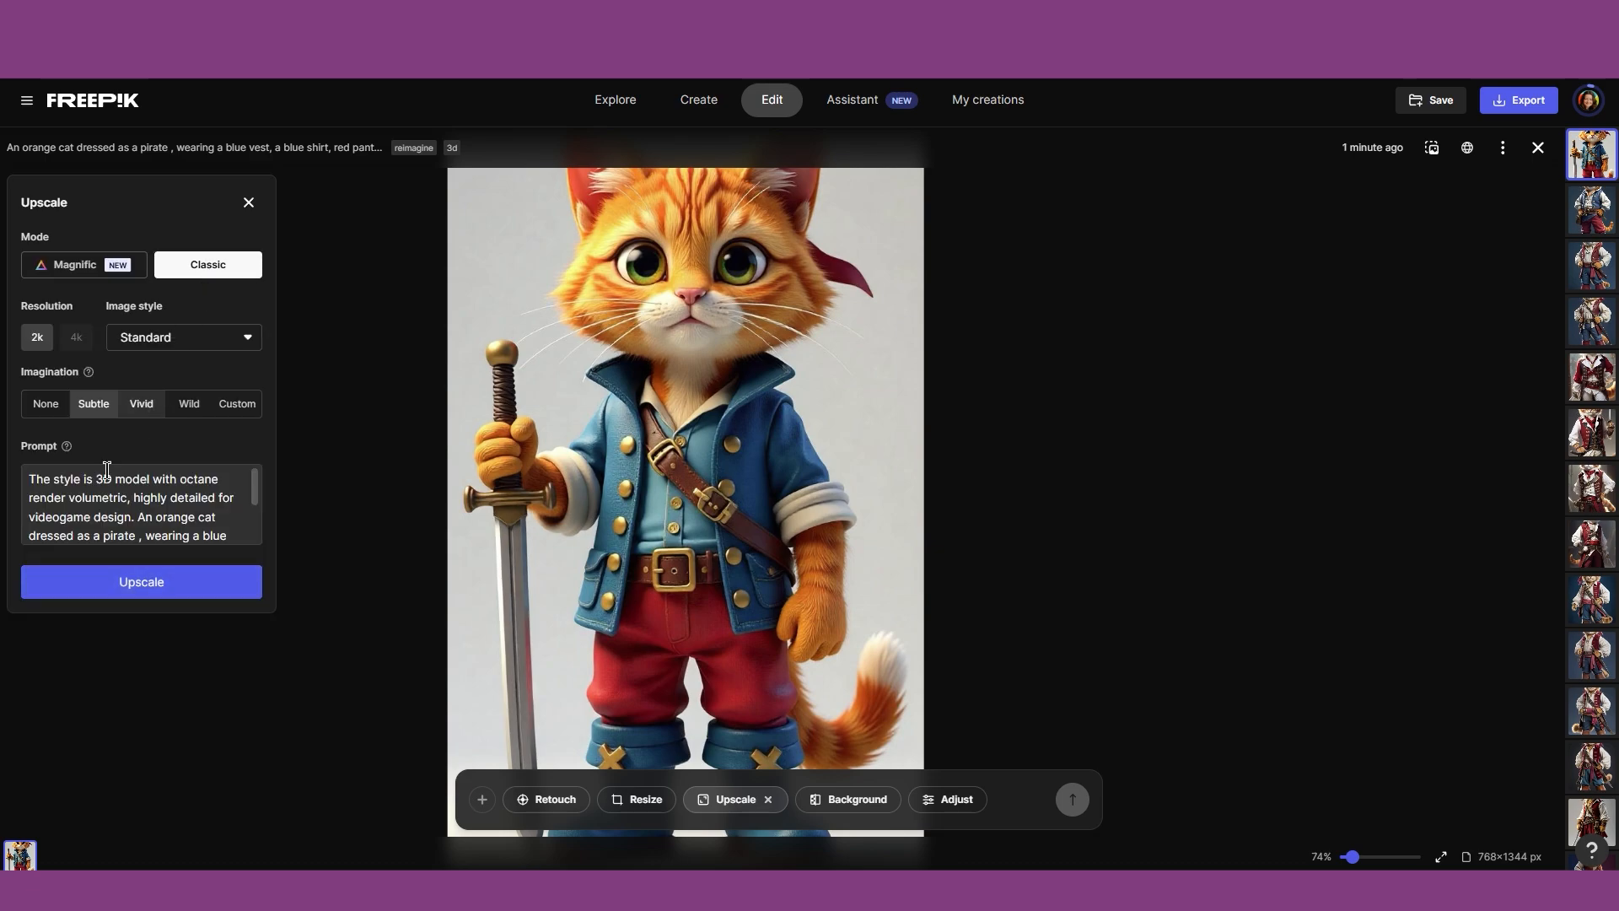
pyautogui.click(199, 588)
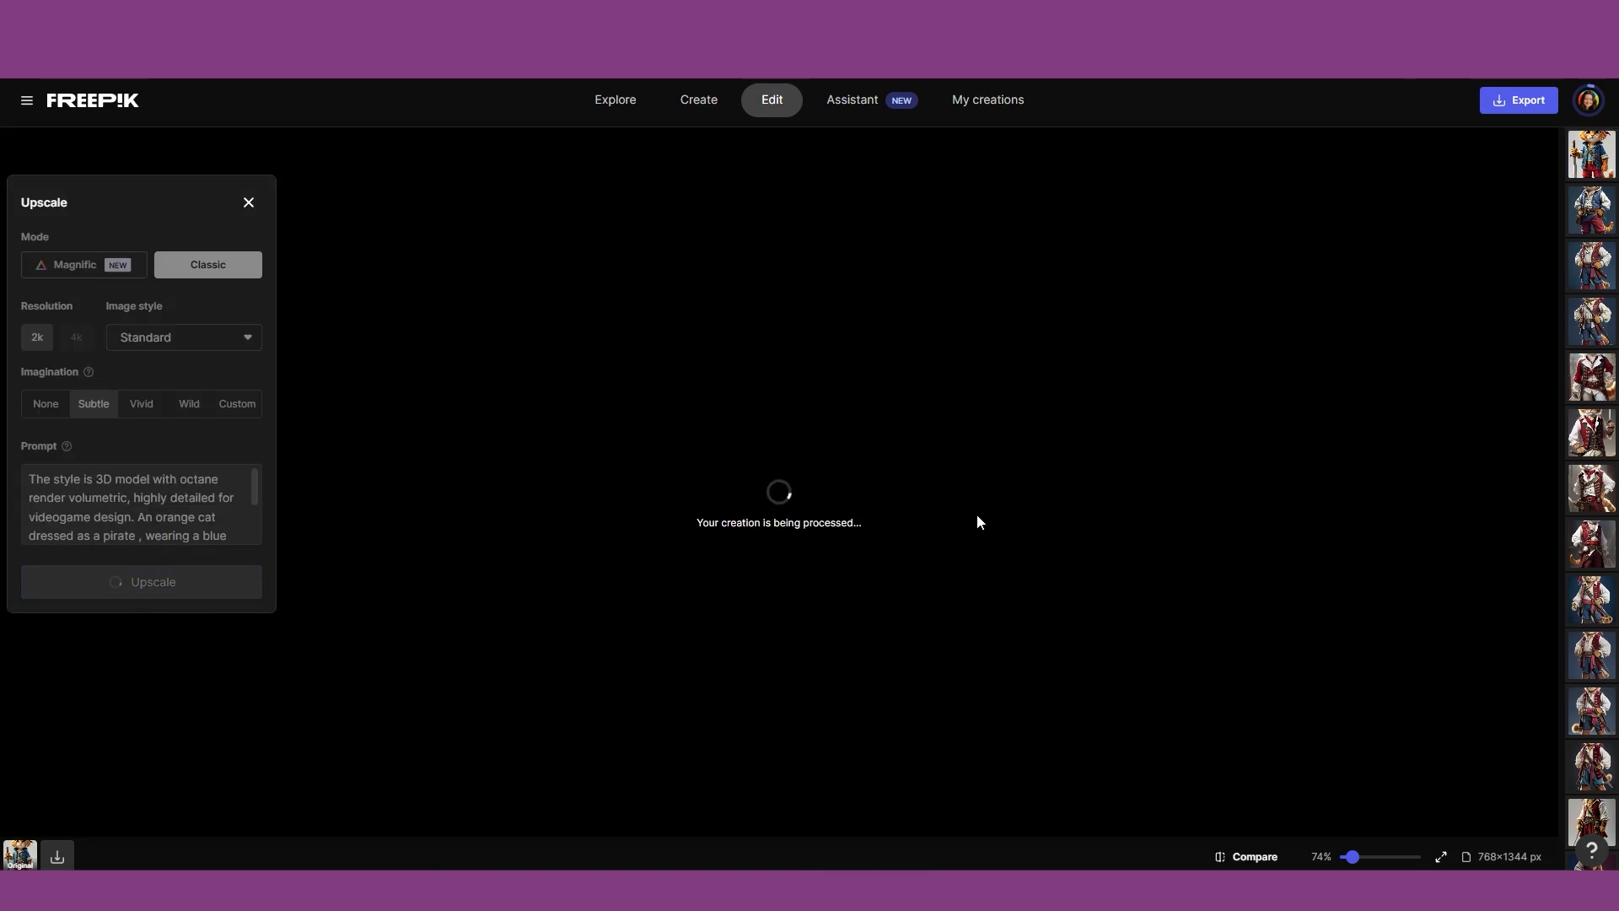
pyautogui.scroll(-3, 764, 506)
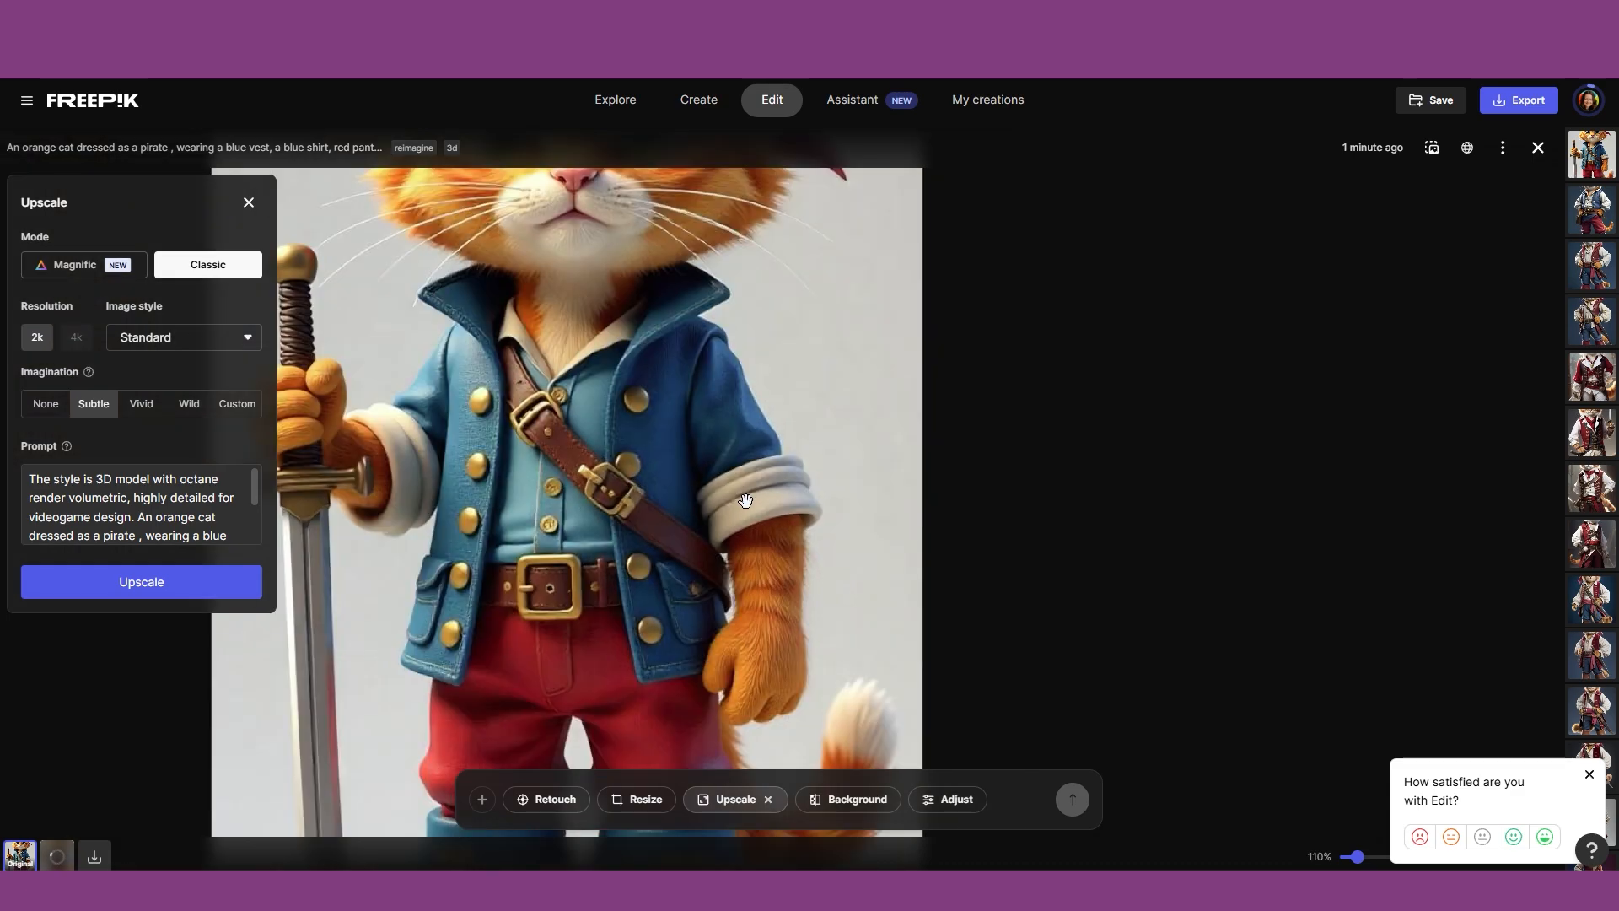
pyautogui.click(1598, 779)
pyautogui.scroll(3, 601, 409)
pyautogui.scroll(-8, 725, 439)
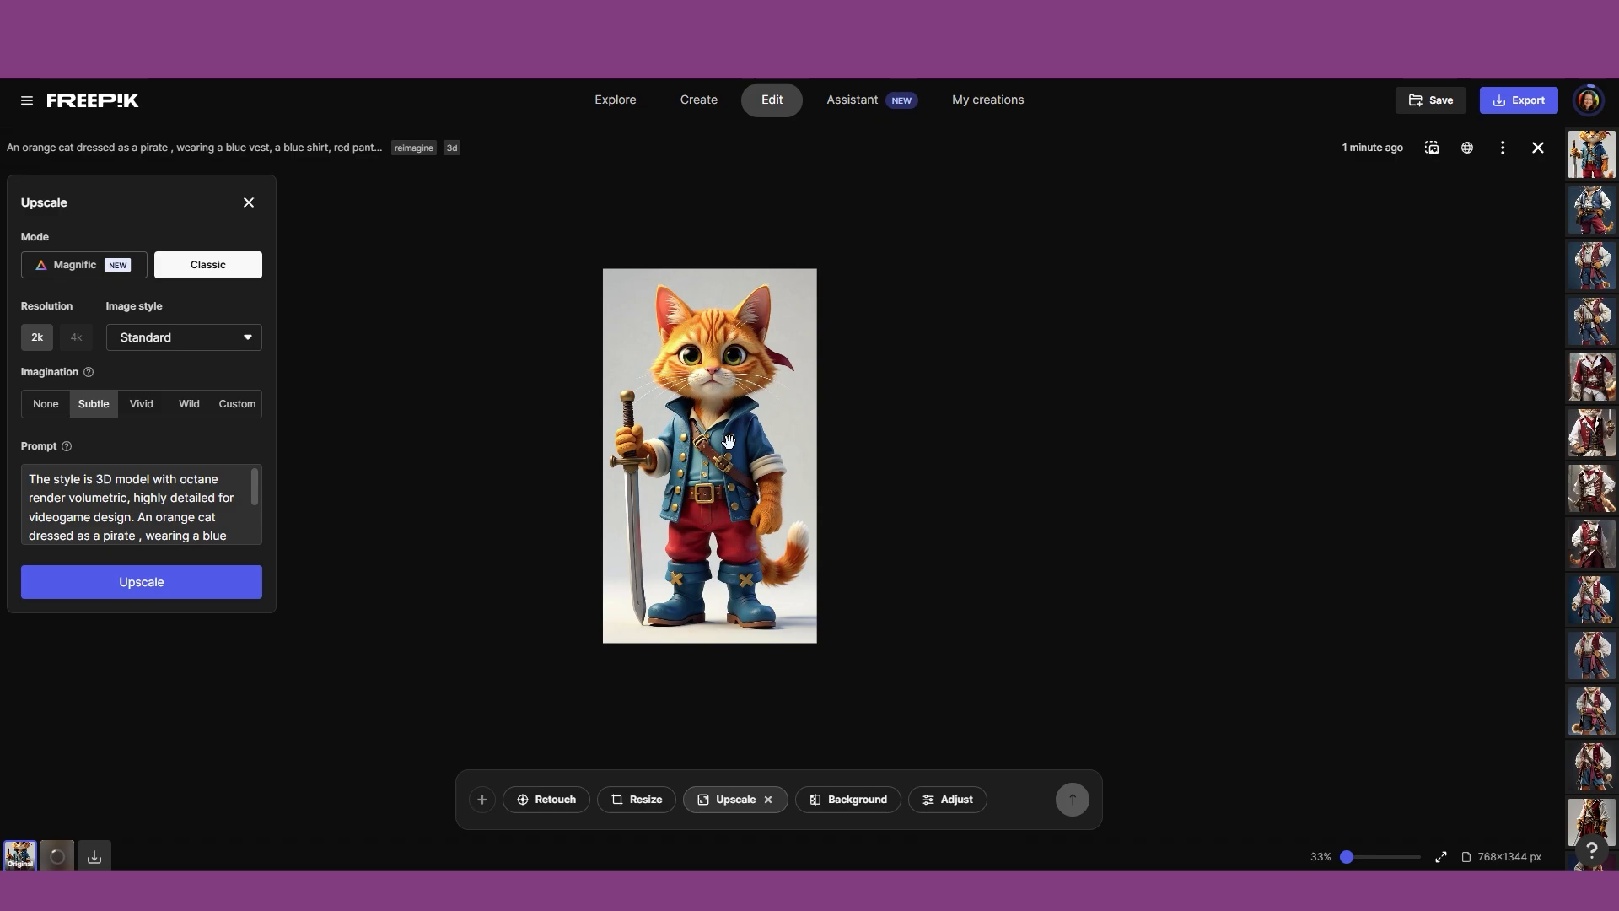
pyautogui.scroll(3, 729, 440)
pyautogui.scroll(-2, 732, 429)
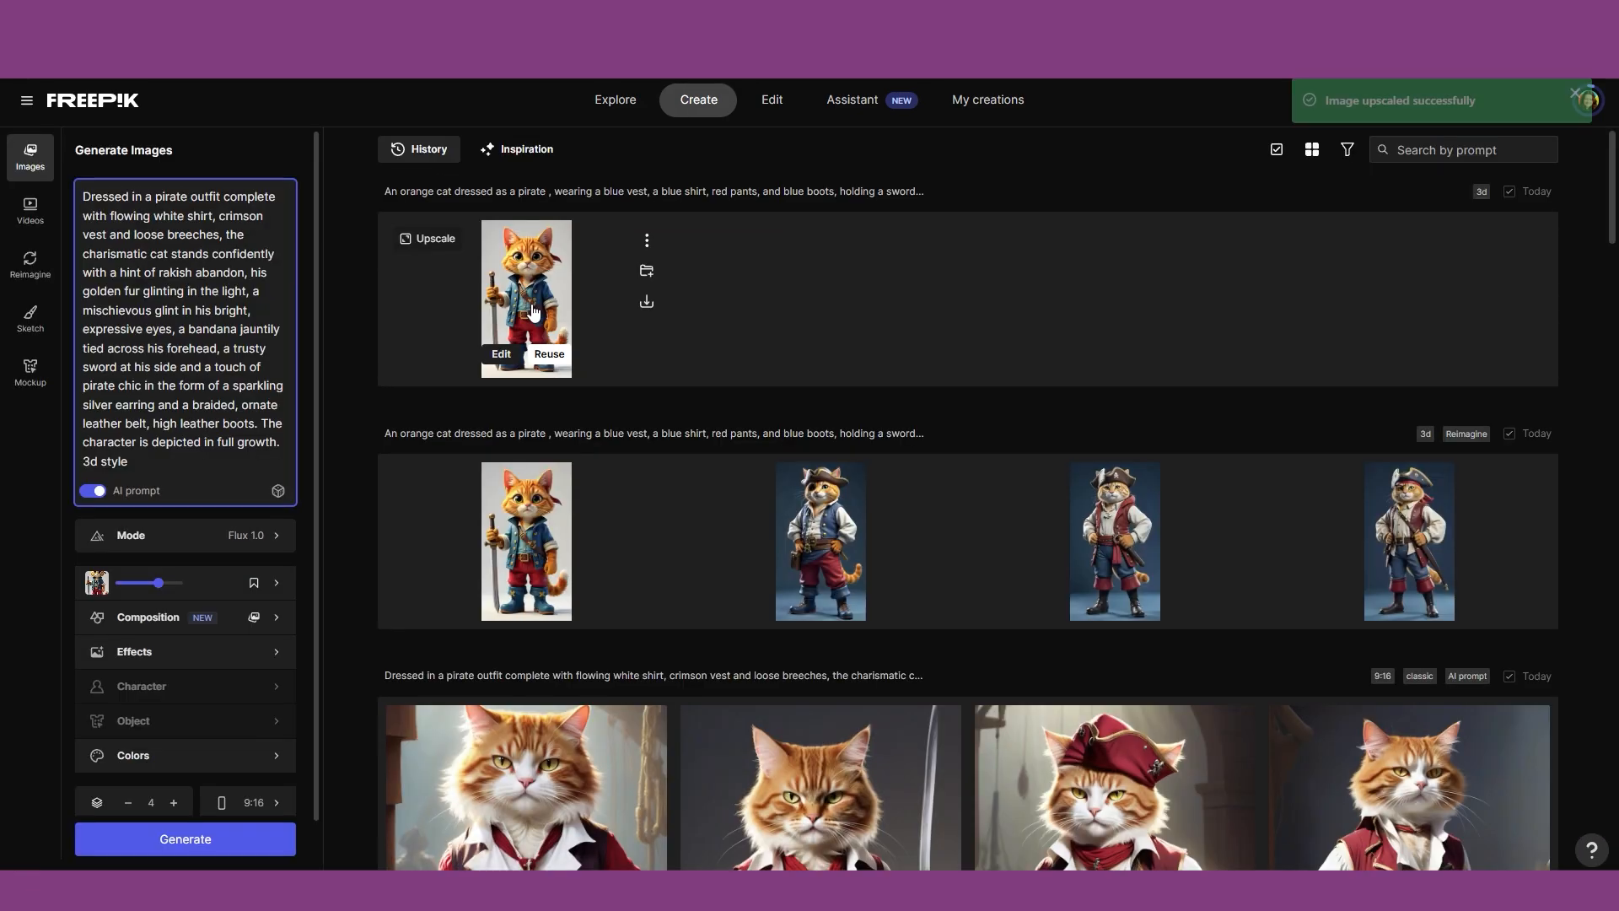
# Inspect the upscaled cat's details at full size and remove the upscaled image from the history.
pyautogui.click(735, 456)
pyautogui.scroll(10, 715, 431)
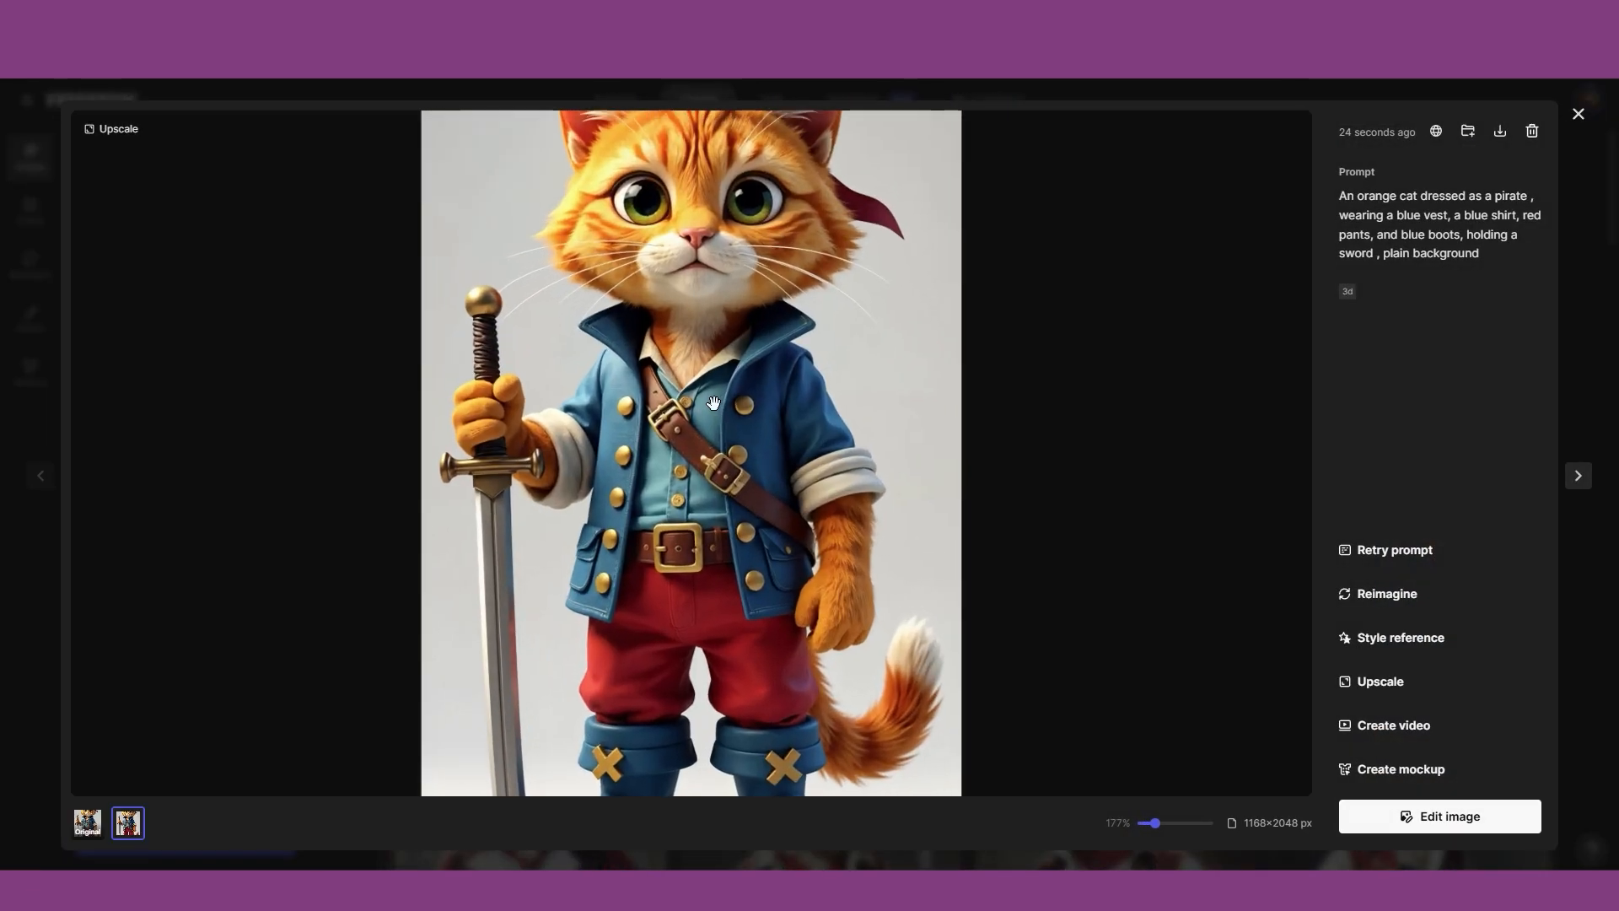
pyautogui.scroll(-10, 782, 398)
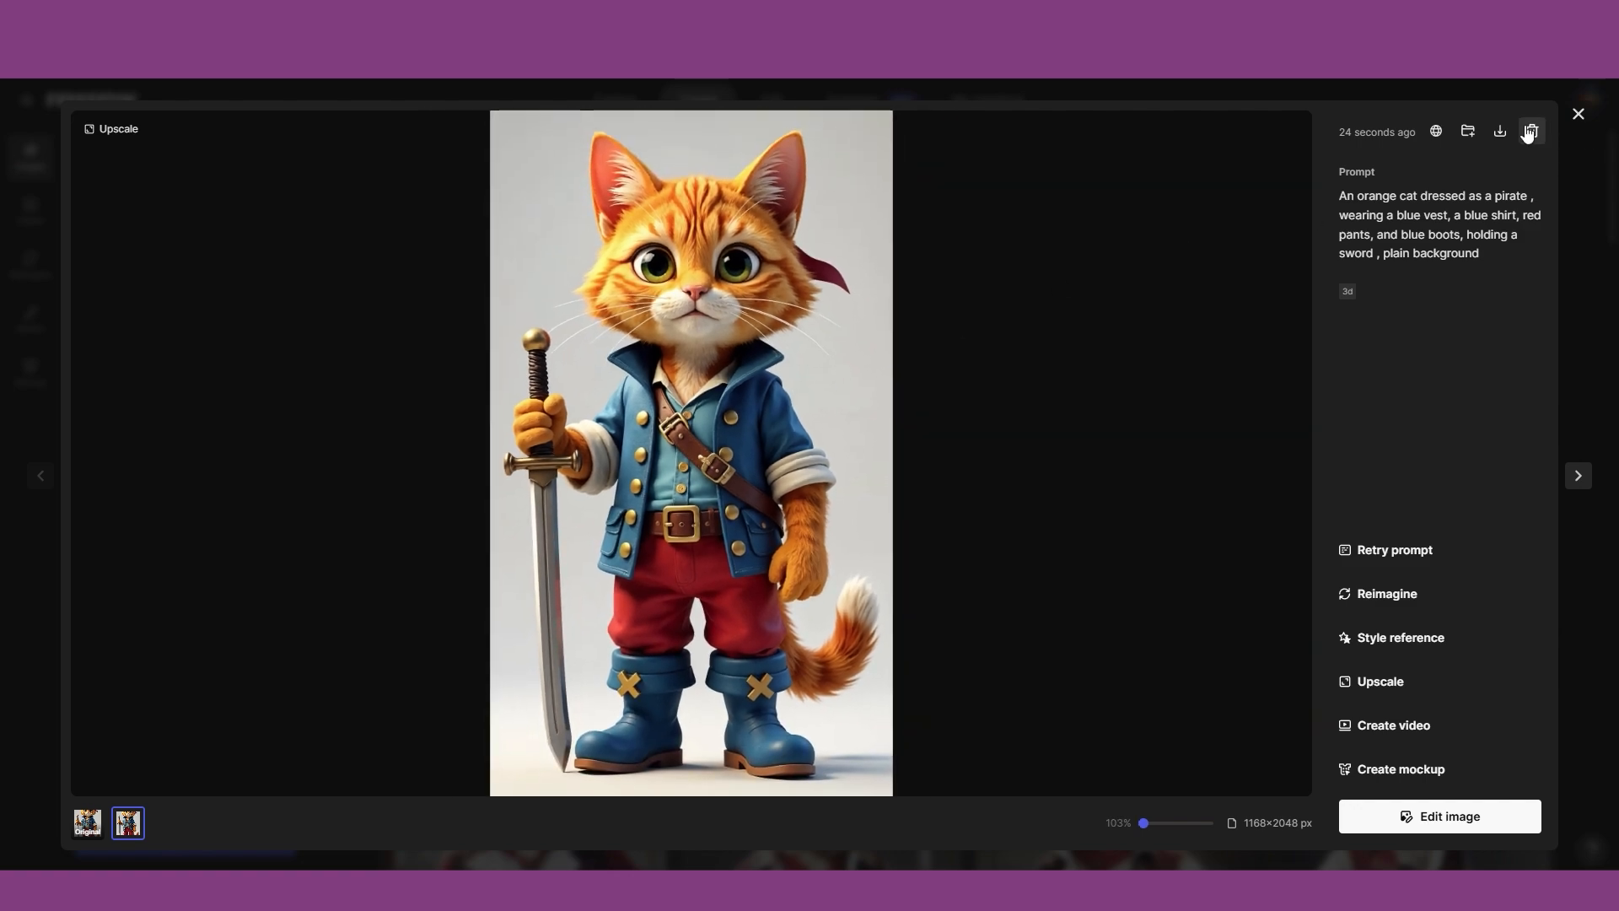
pyautogui.click(1578, 114)
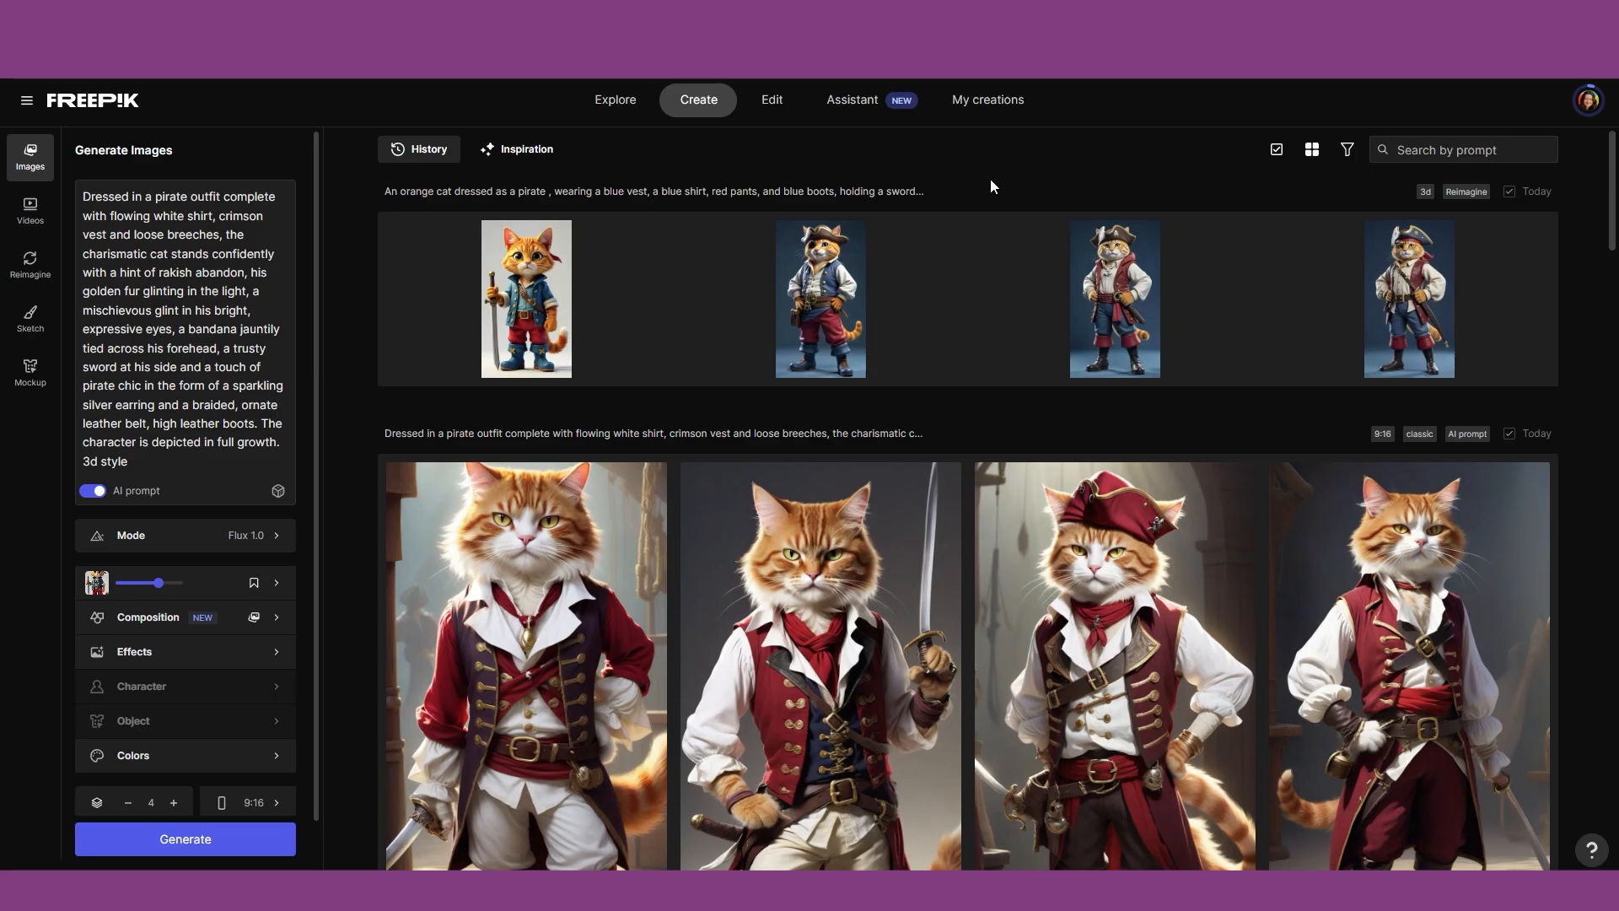
# Leave the Upscale tool and send the blue-jacket cat from the Edit page to the video generator as start image.
pyautogui.click(784, 120)
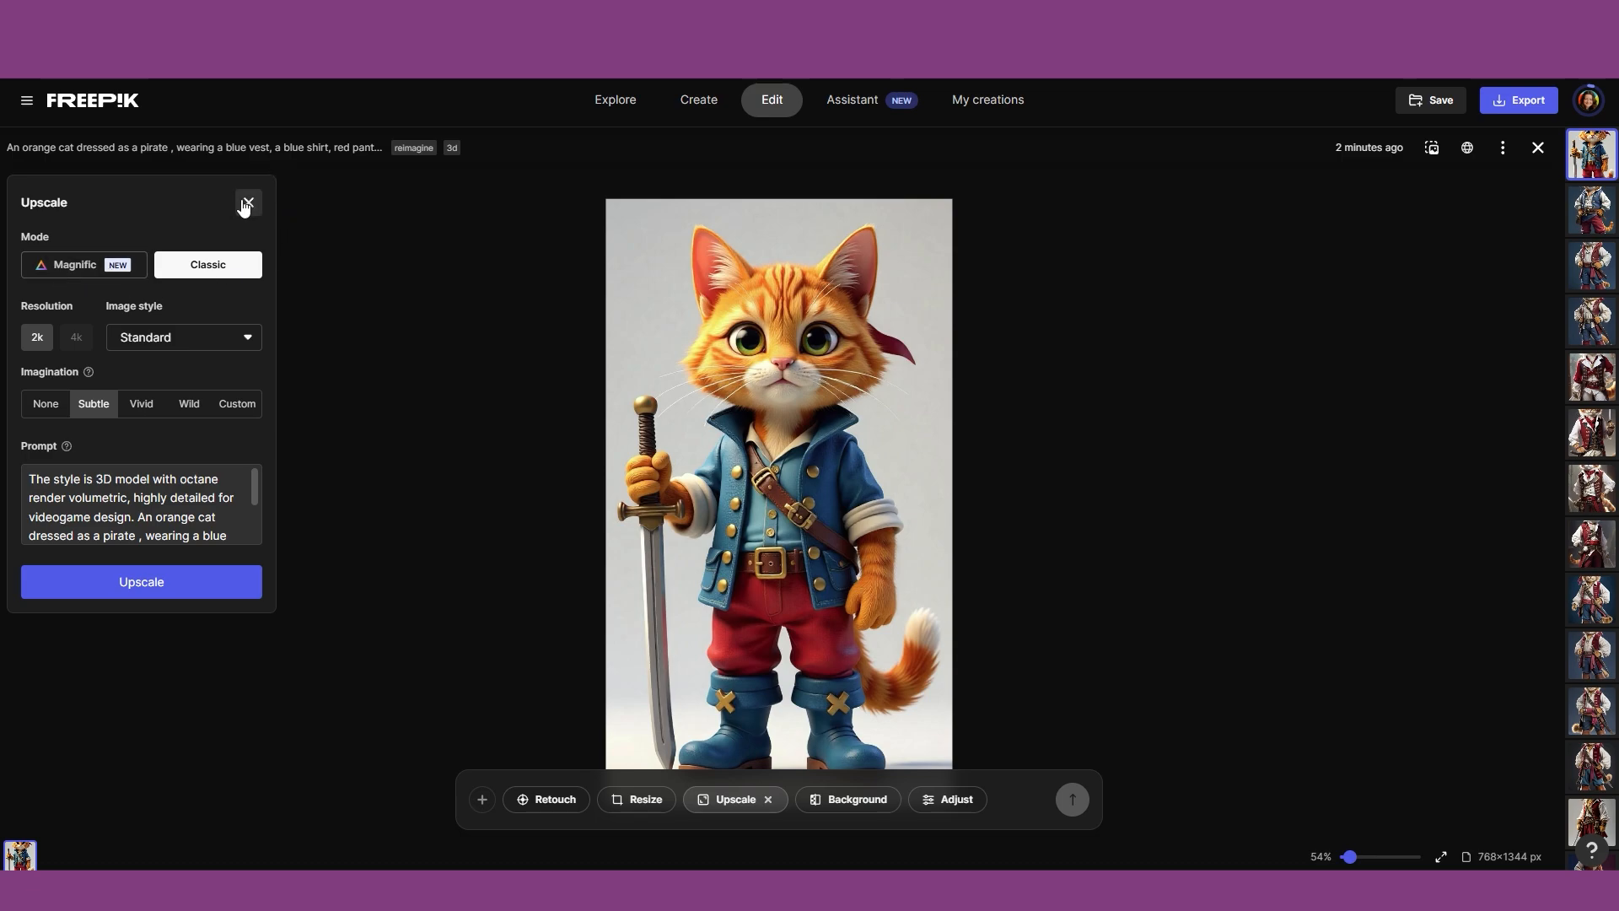
pyautogui.click(246, 204)
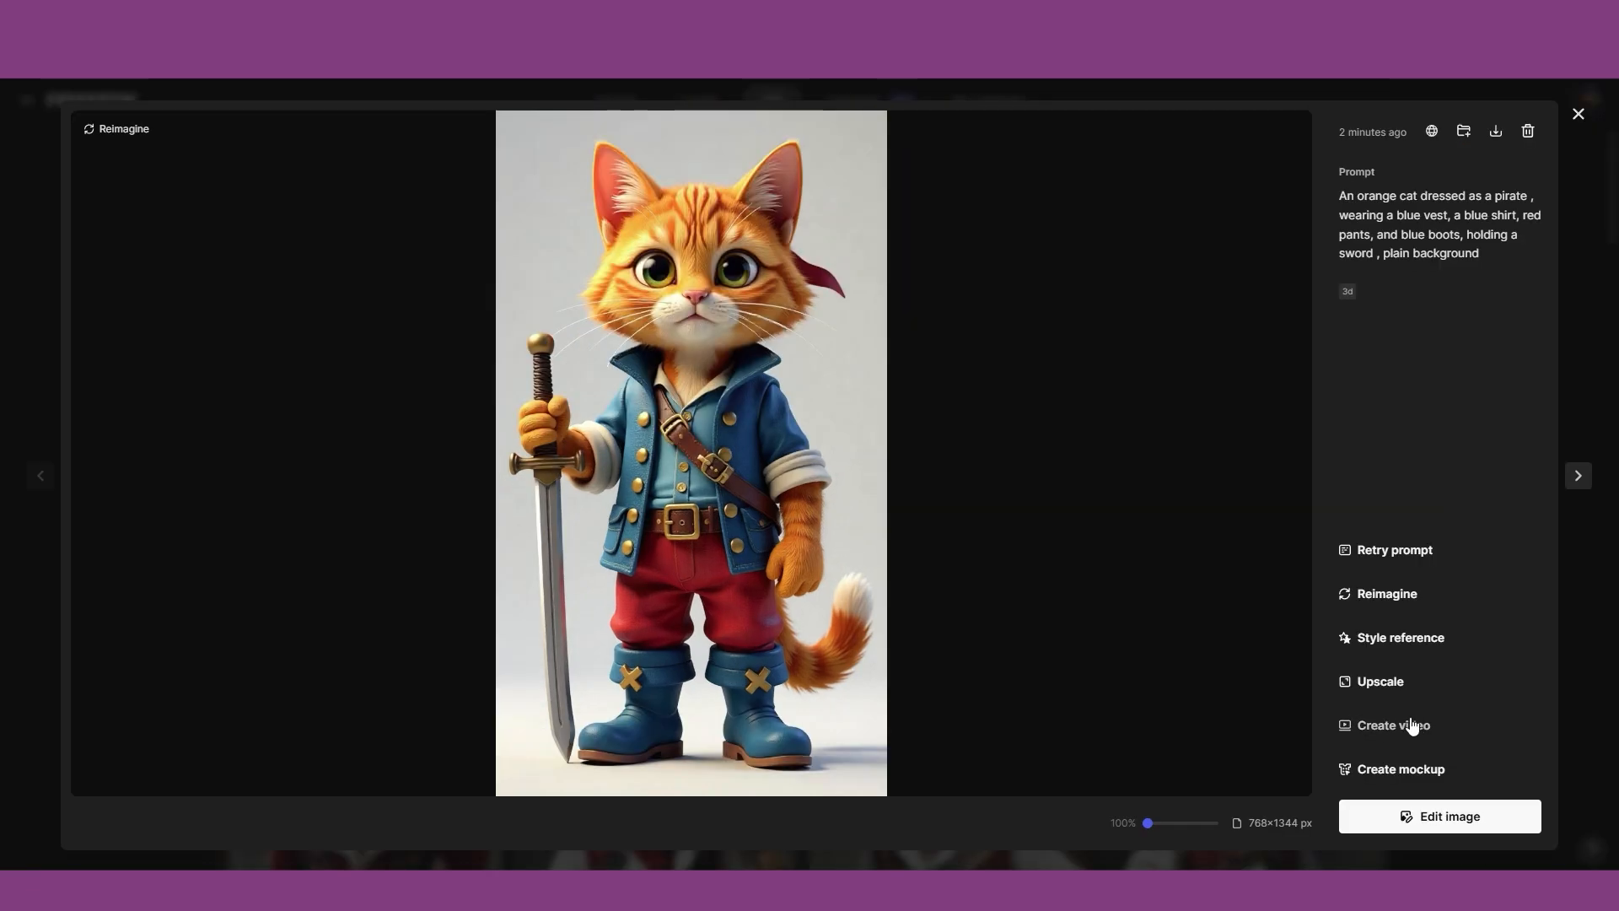
pyautogui.click(1395, 726)
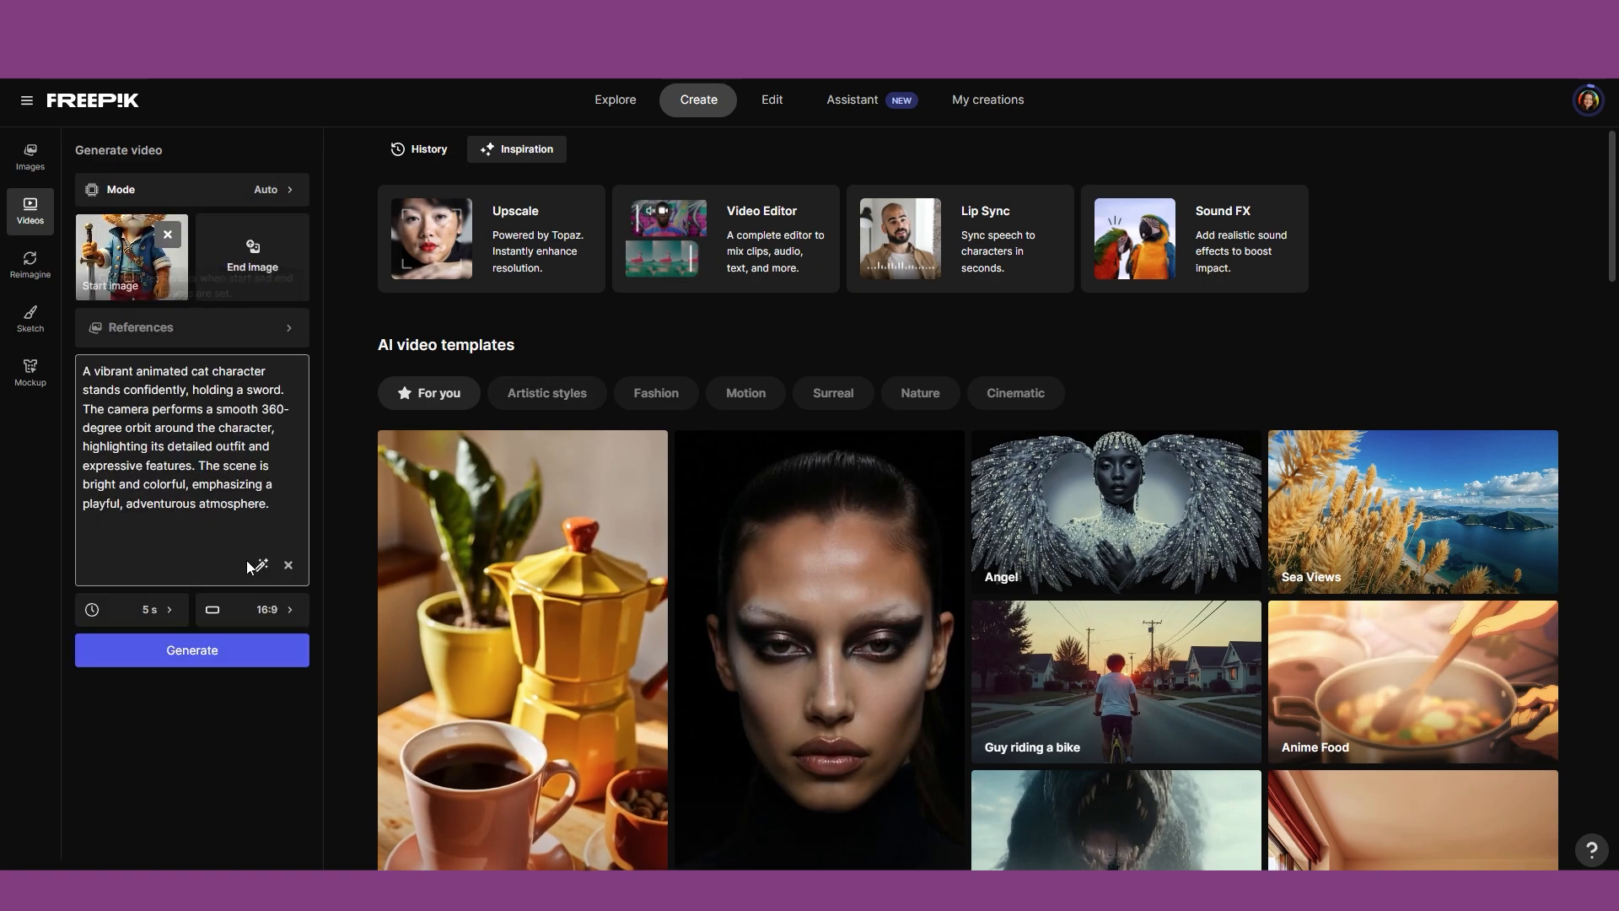
# Set the video to 10 seconds and 9:16 Social Story, and generate it from the suggested camera-orbit prompt.
pyautogui.click(160, 610)
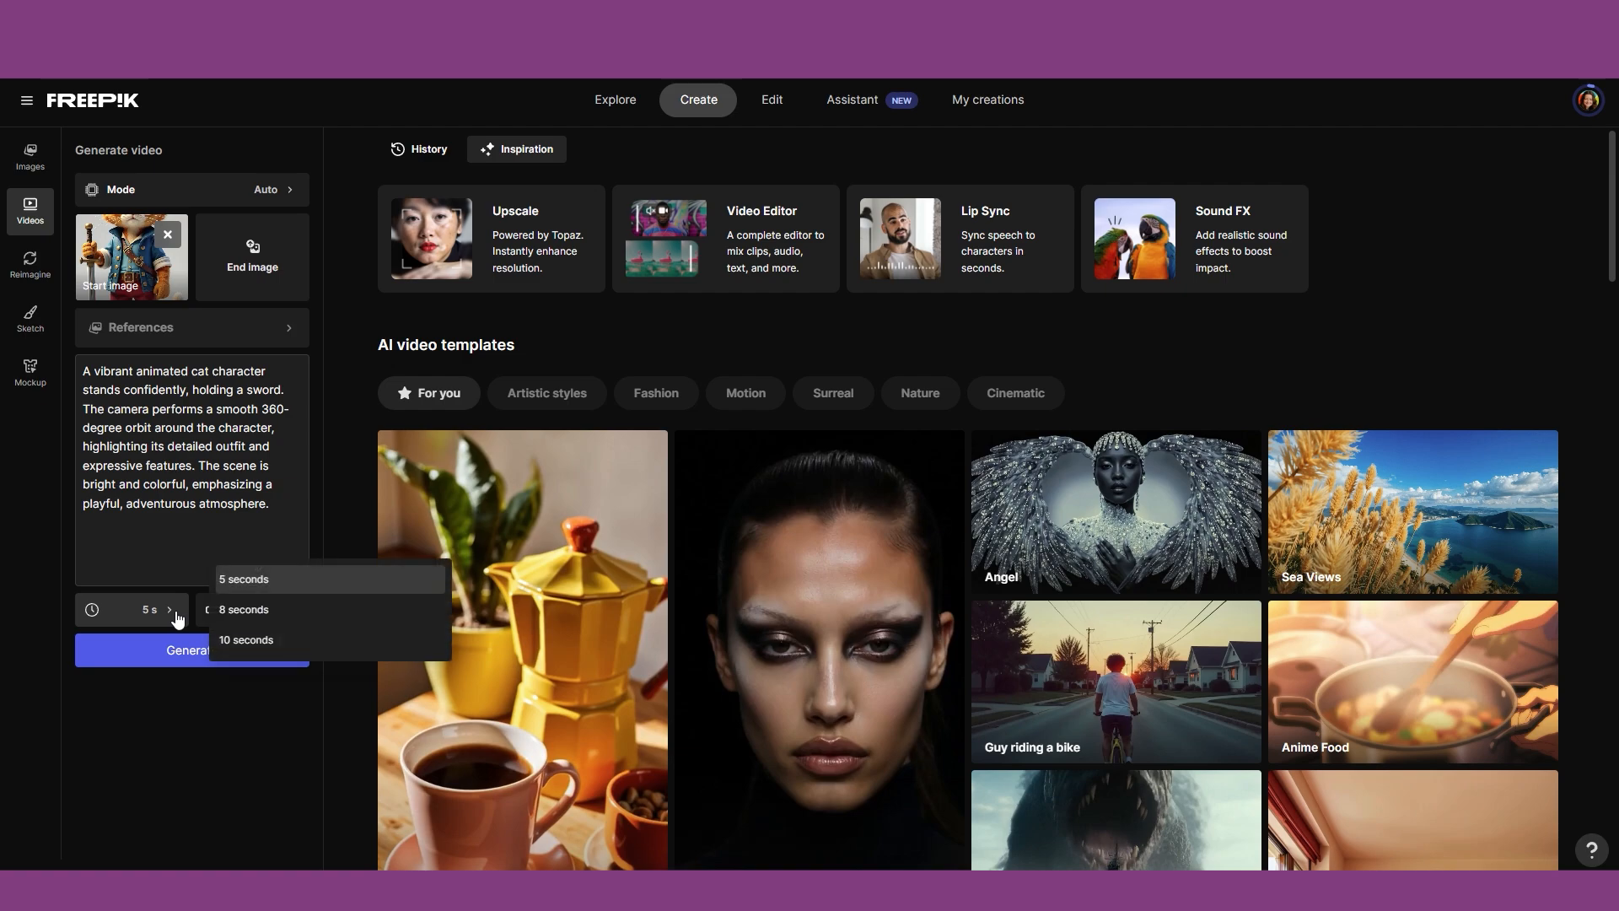
pyautogui.click(260, 643)
pyautogui.click(169, 645)
pyautogui.click(291, 610)
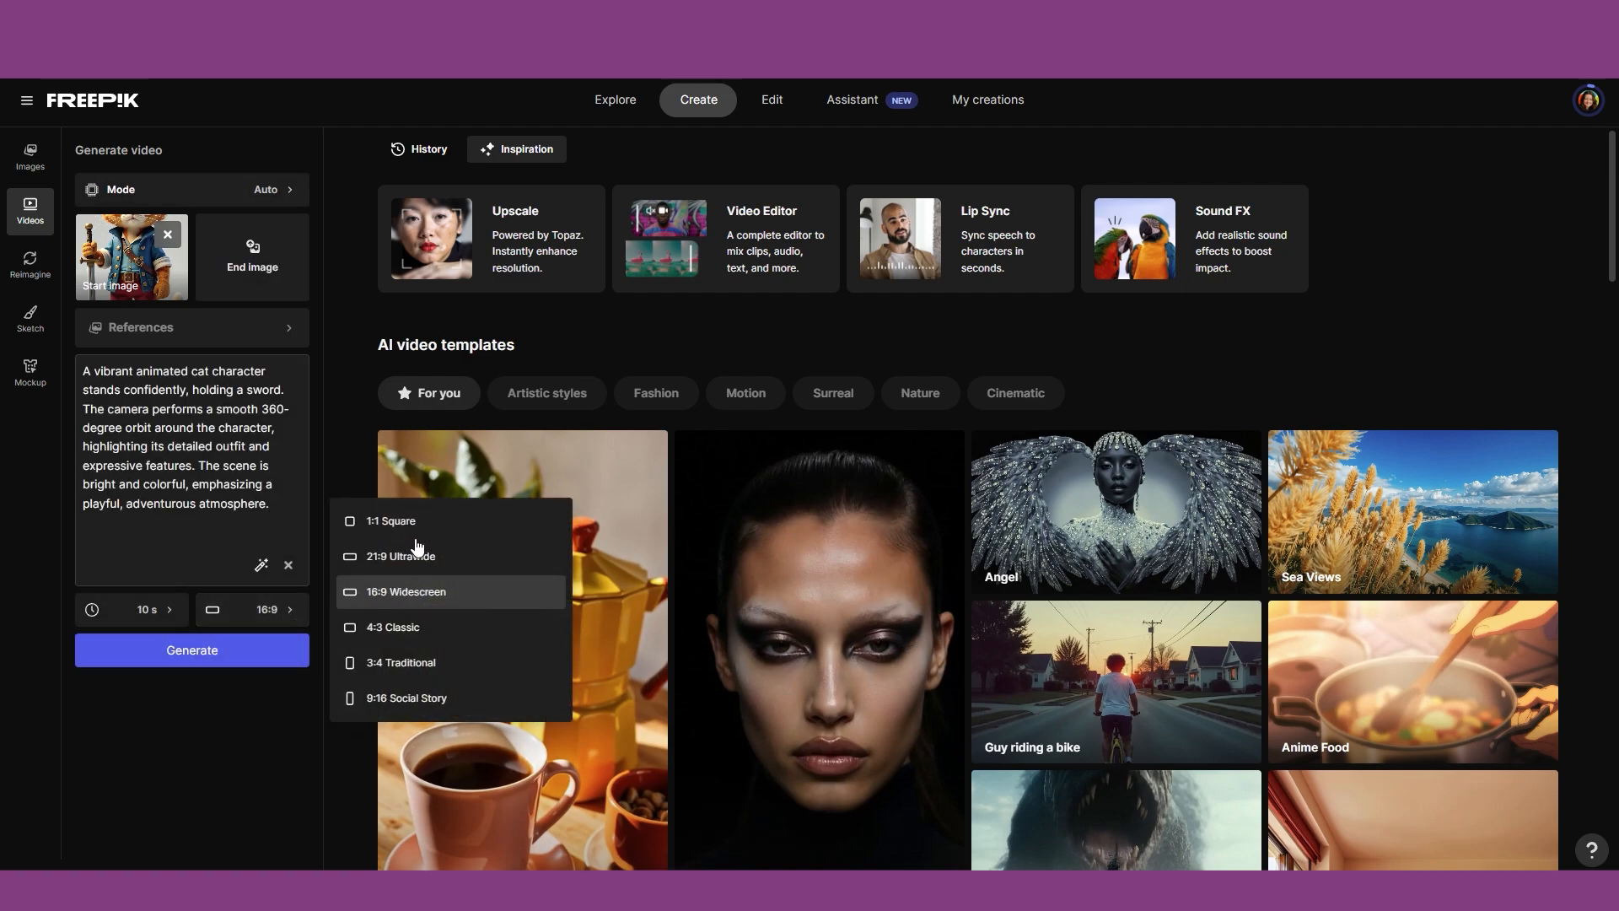
pyautogui.click(388, 697)
pyautogui.click(154, 663)
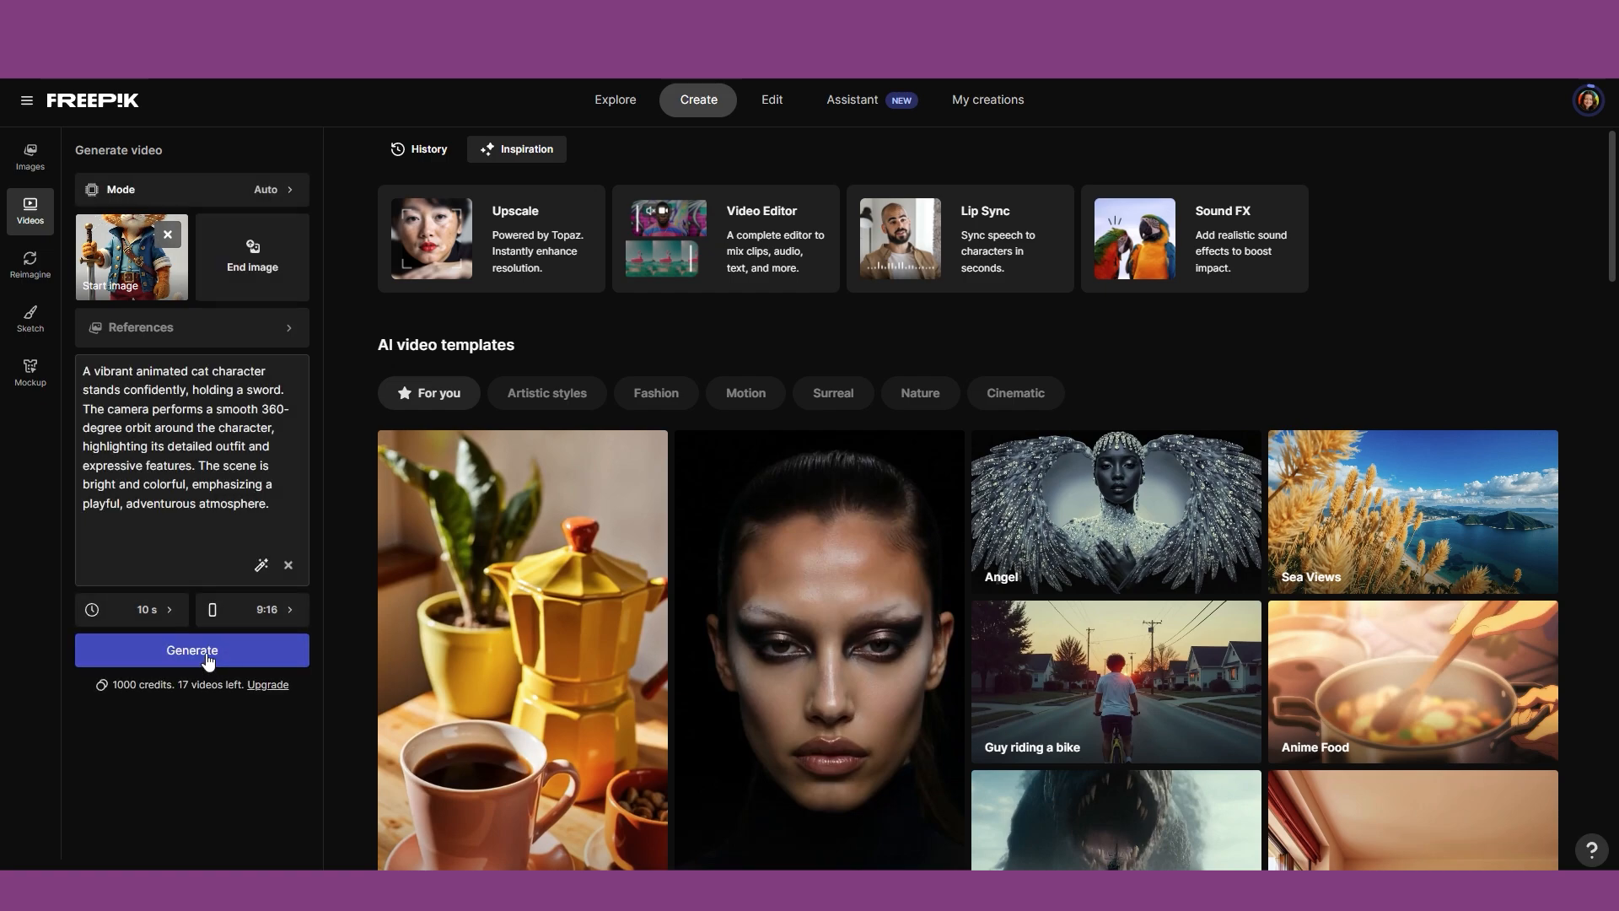
pyautogui.click(210, 653)
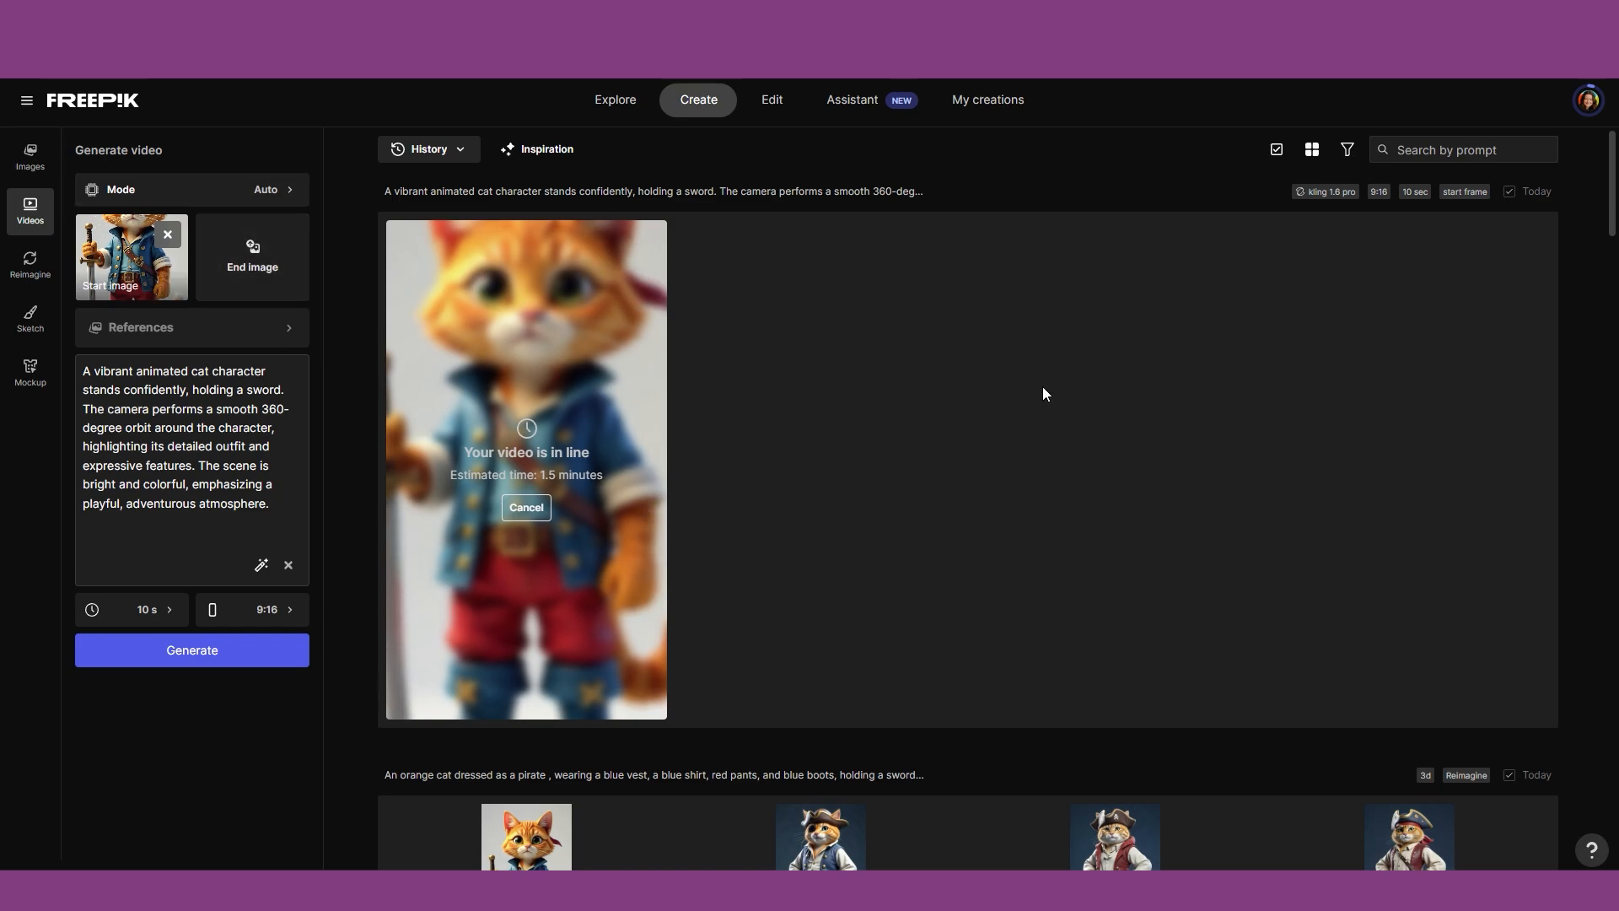
# Open the Mockup Generator from the blue-jacket cat in the Edit page's history and look over its mockup categories.
pyautogui.click(772, 99)
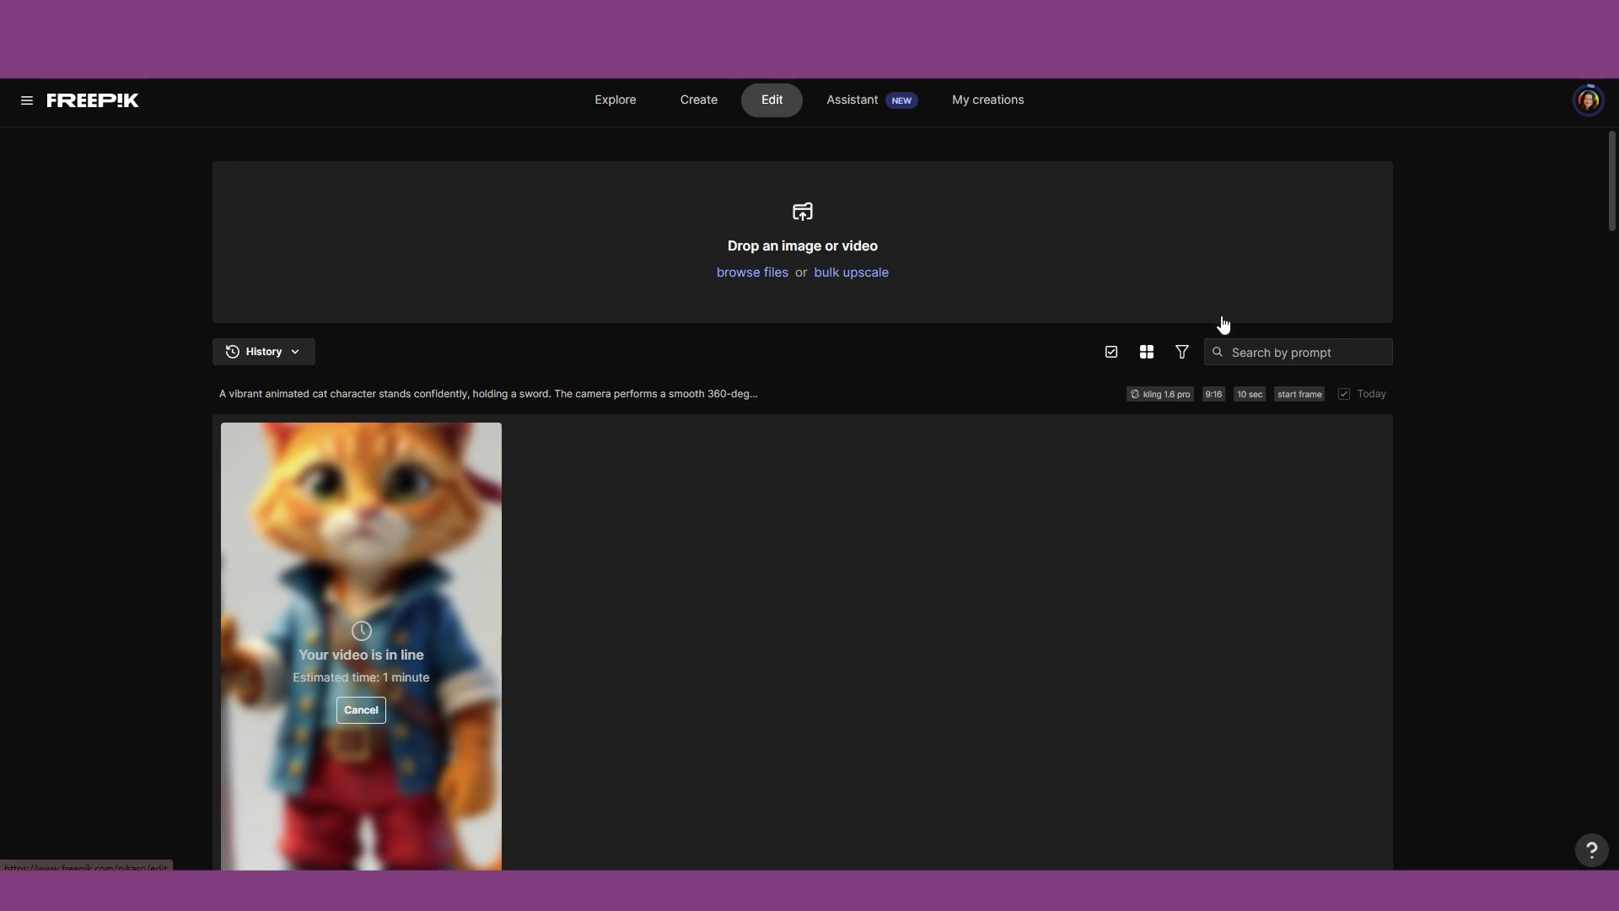
pyautogui.click(445, 588)
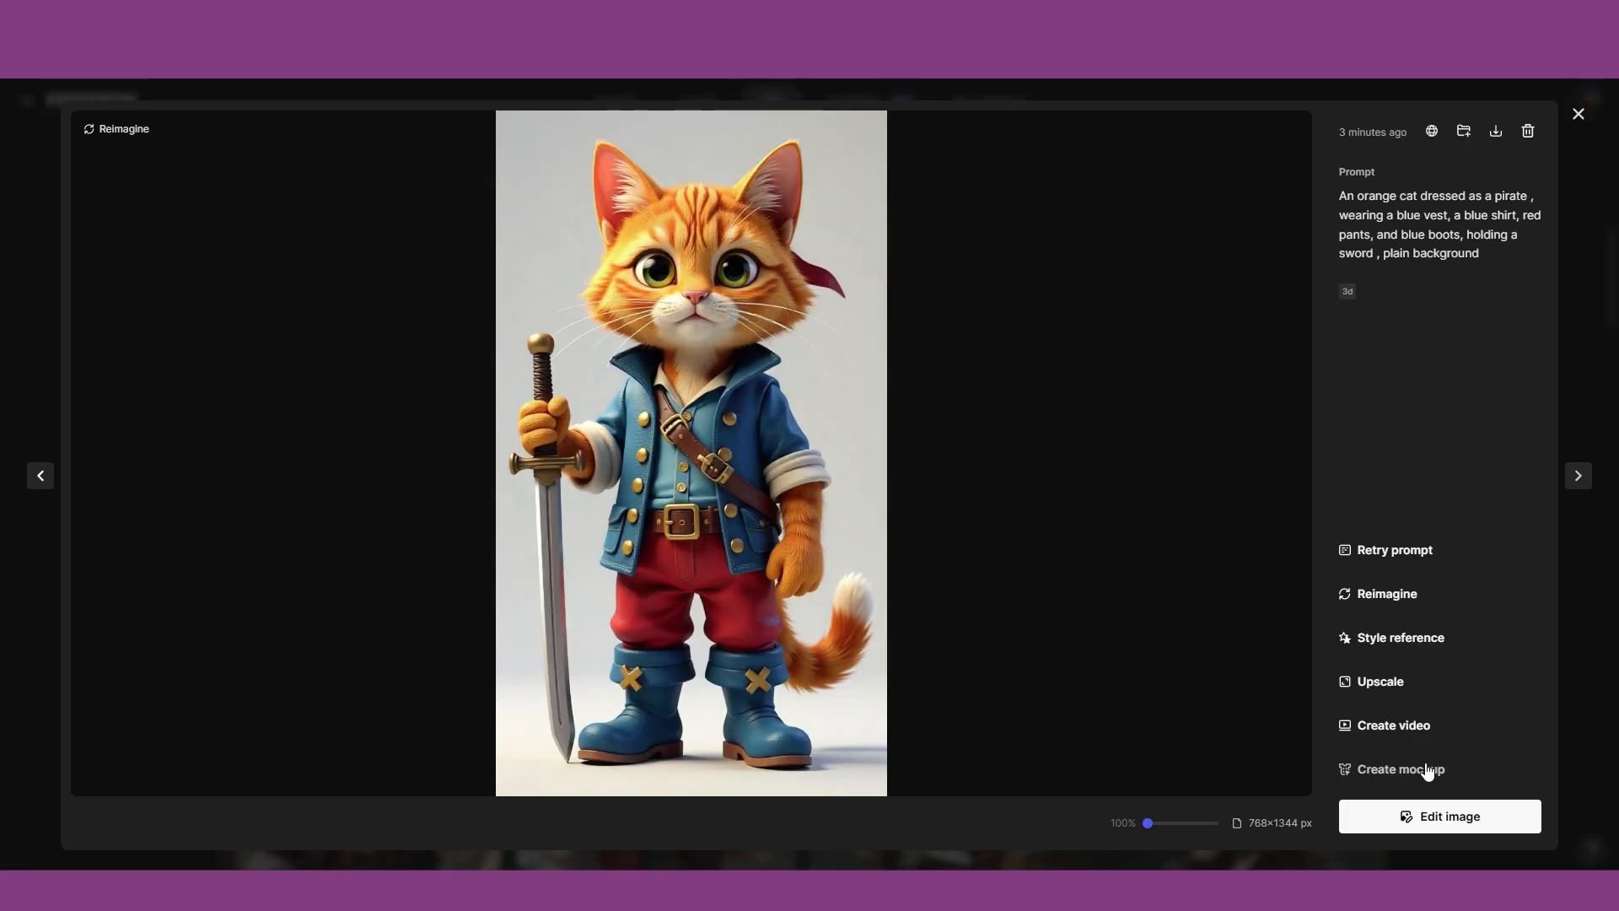
pyautogui.click(1399, 777)
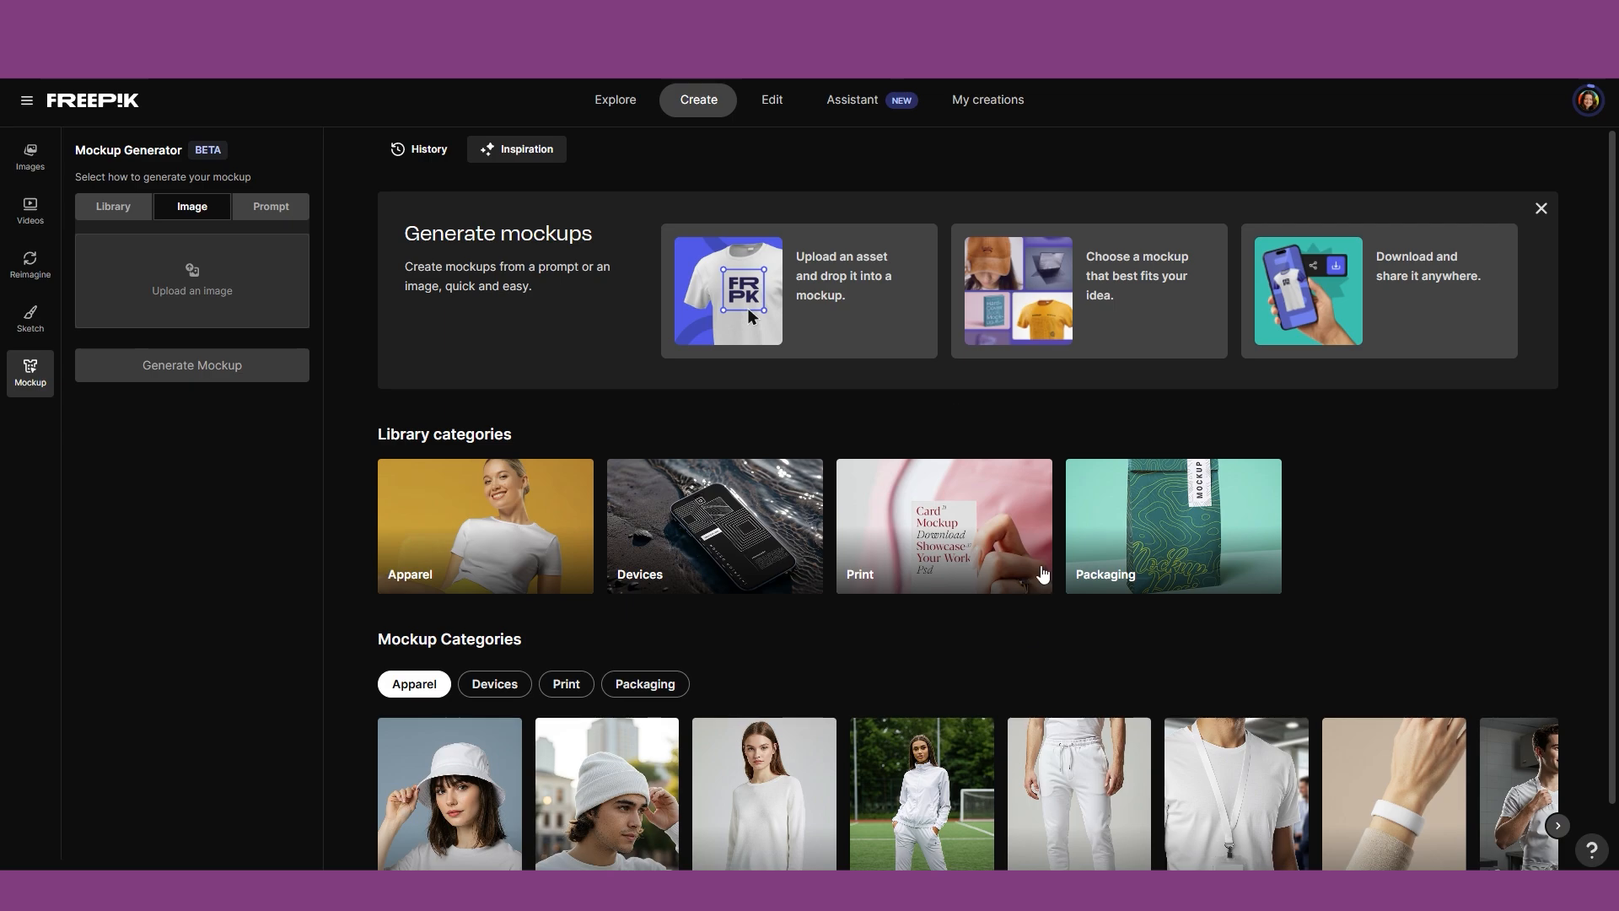
pyautogui.scroll(-1, 870, 670)
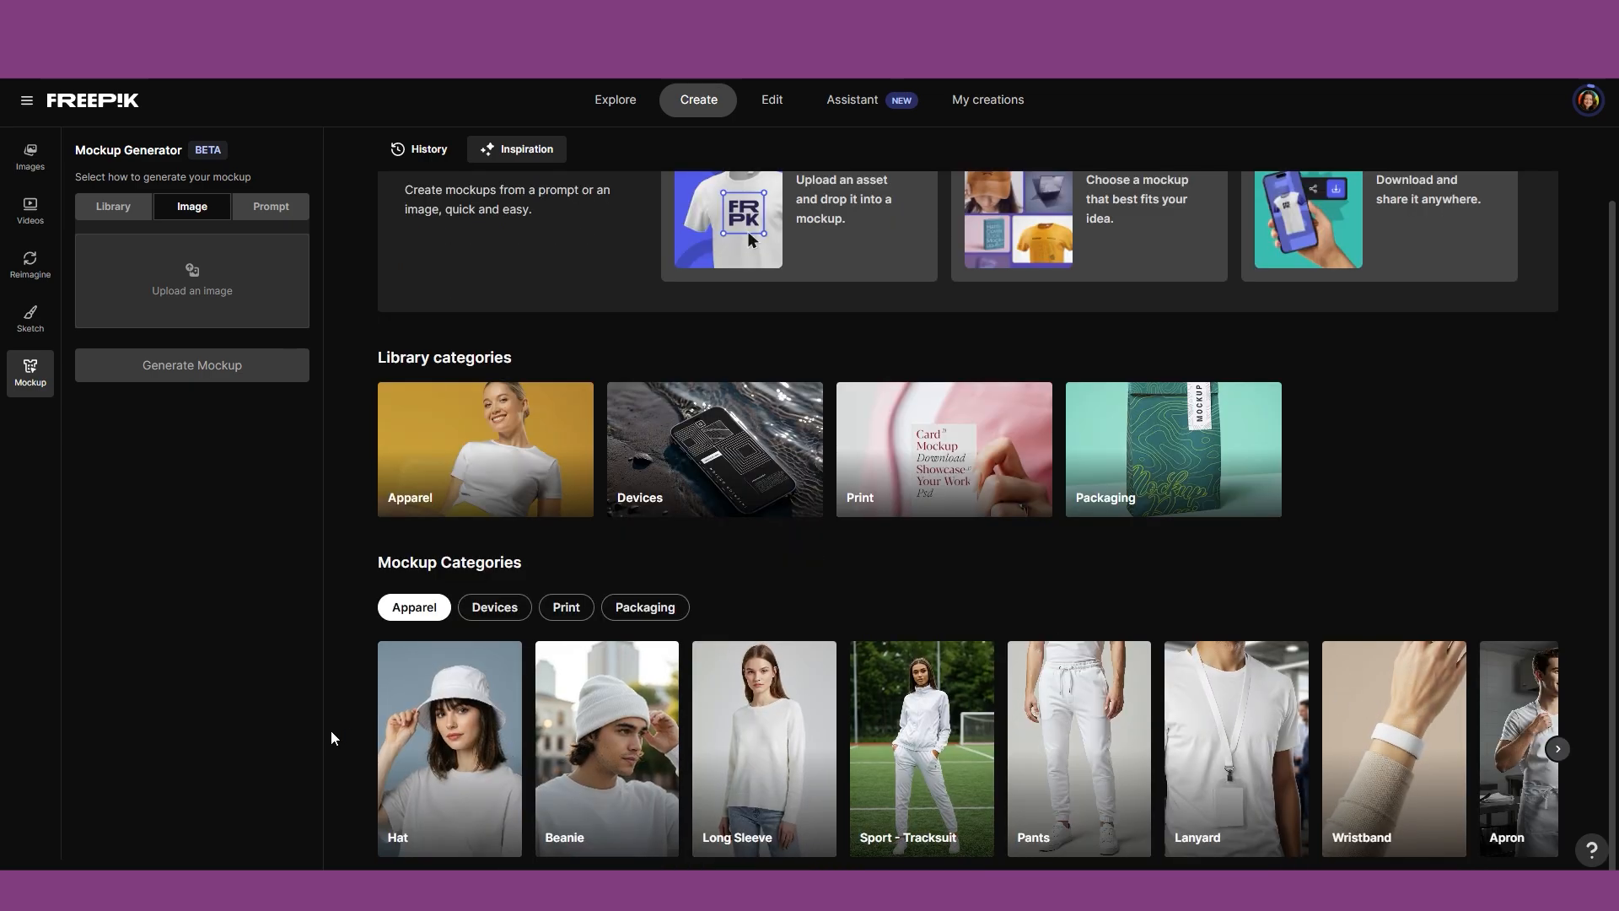
# Open the Sport - Tracksuit mockup and place the blue-jacket pirate cat image on the white jacket.
pyautogui.click(917, 729)
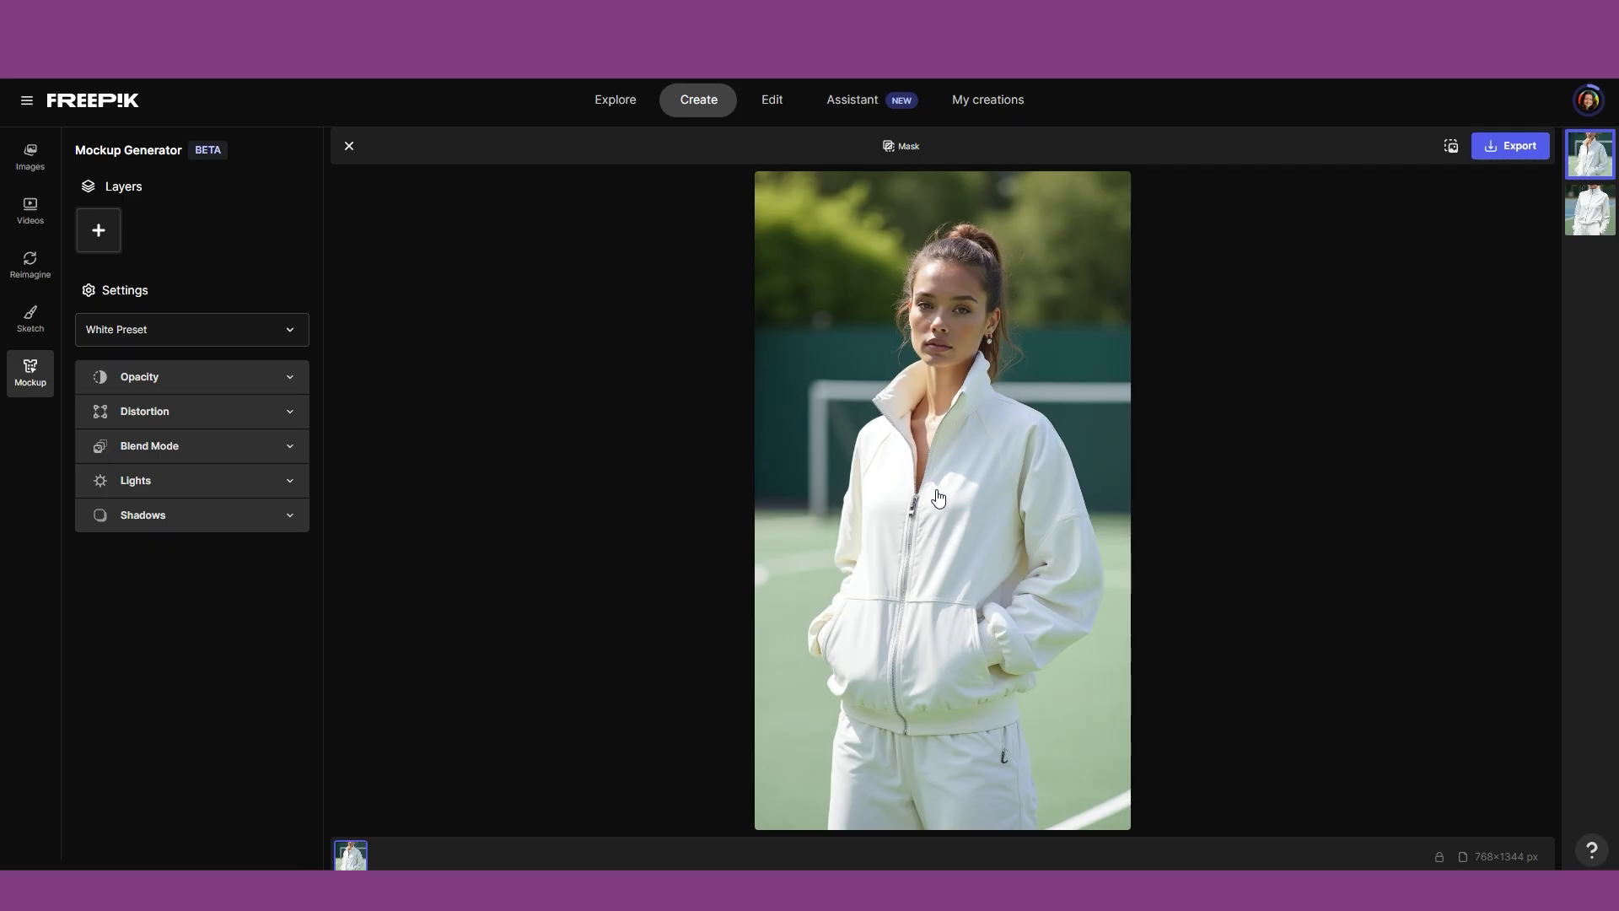
pyautogui.click(889, 482)
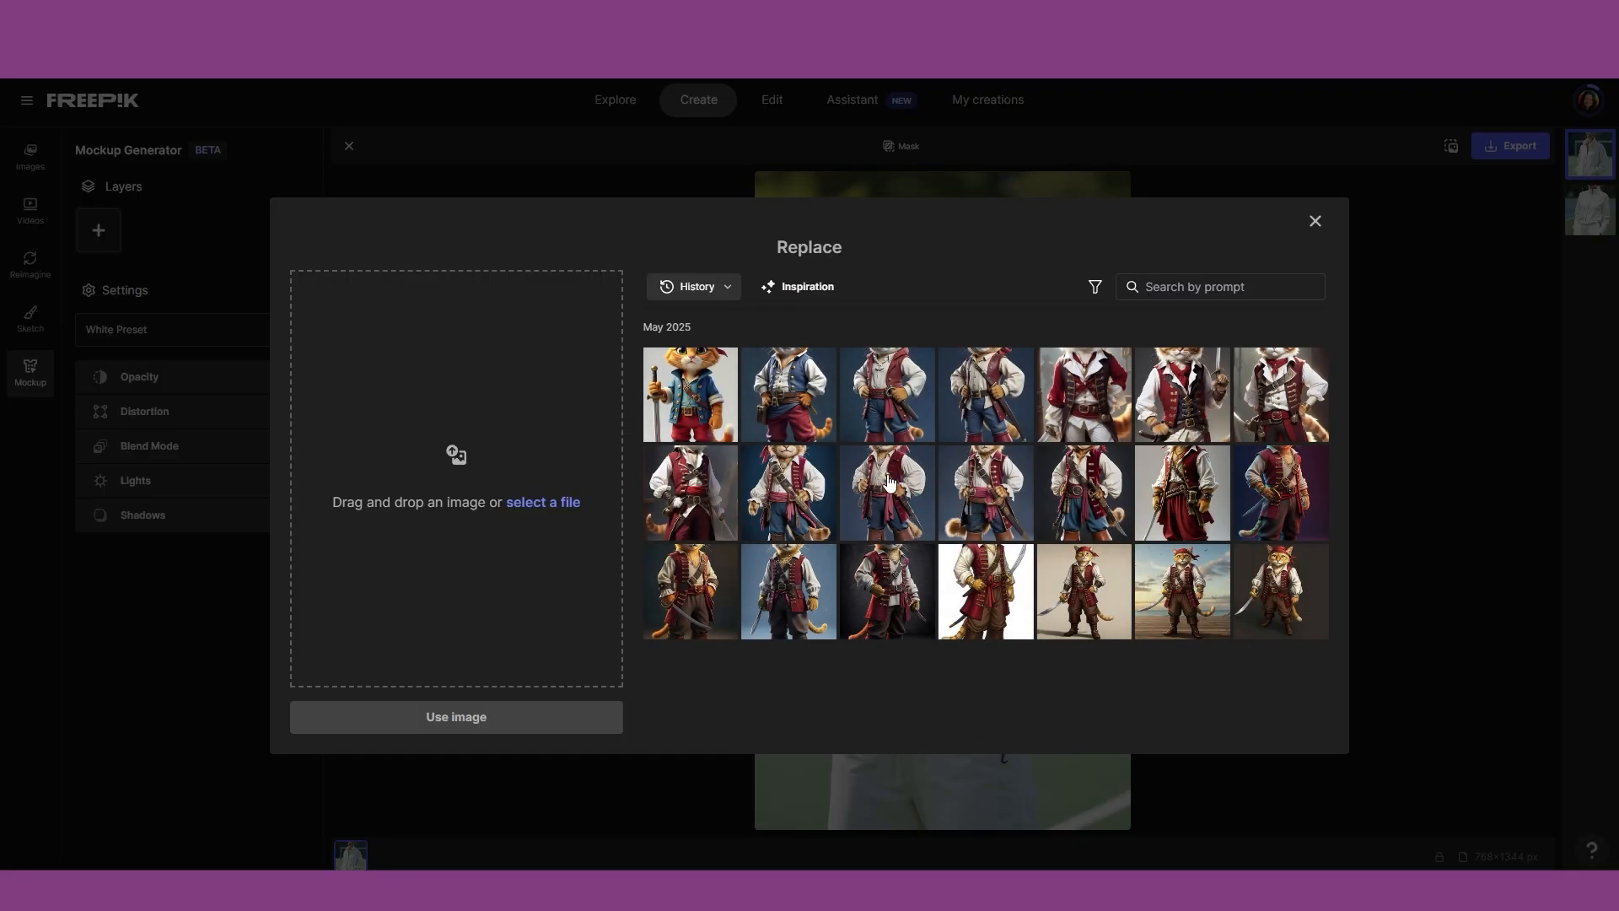
pyautogui.click(692, 381)
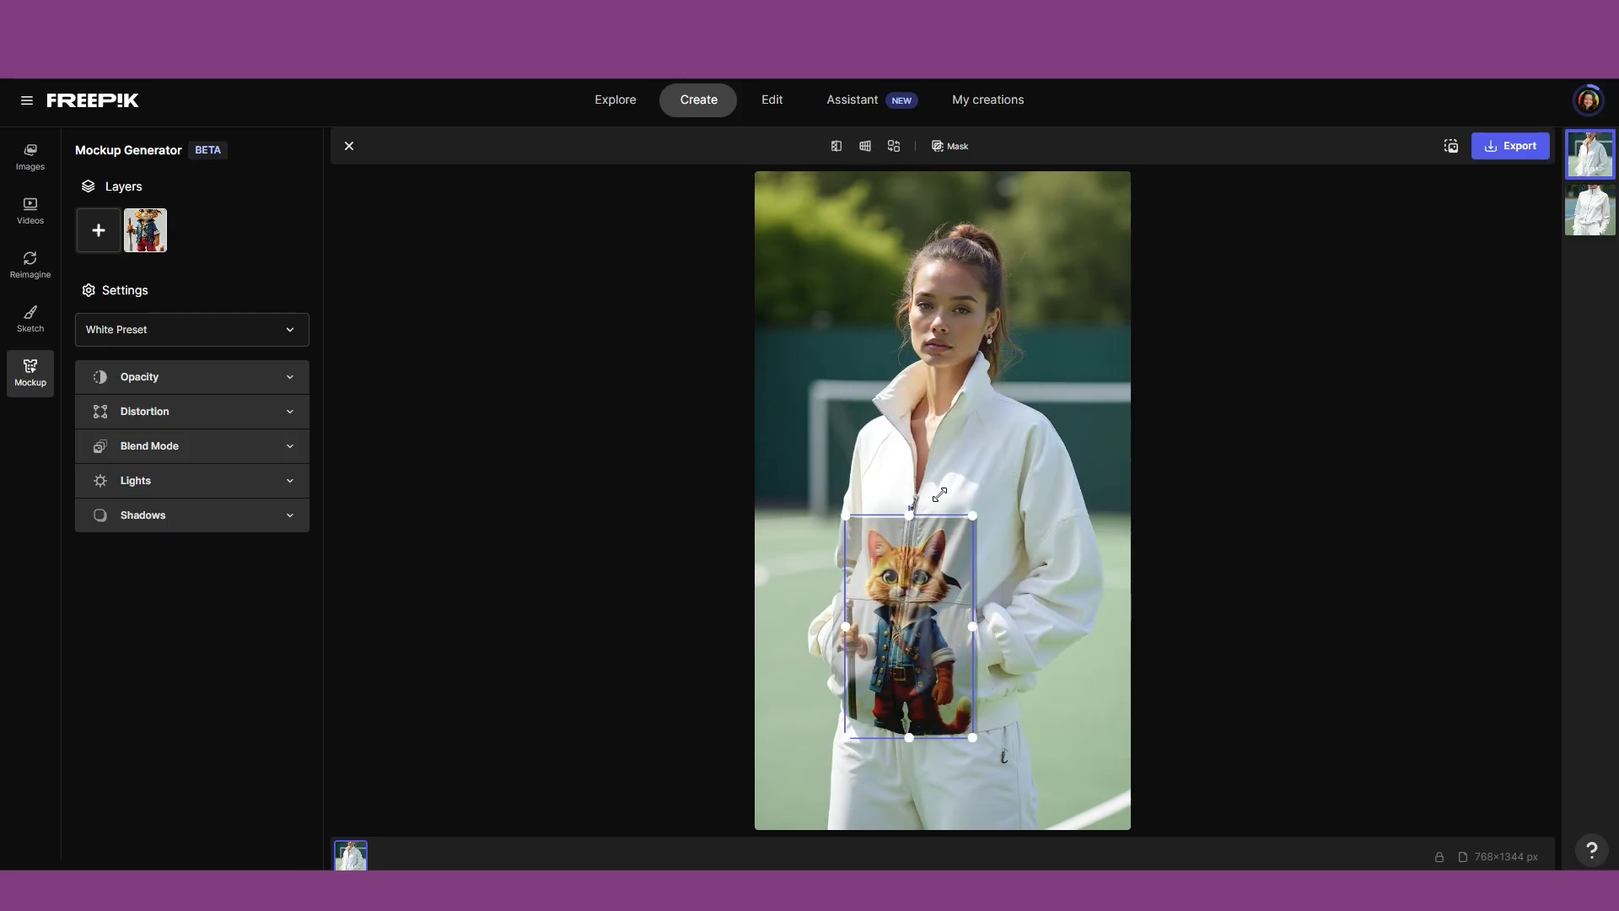
# Reposition and resize the cat design on the tracksuit mockup until it spans most of the jacket front.
pyautogui.moveTo(916, 587); pyautogui.dragTo(989, 498)
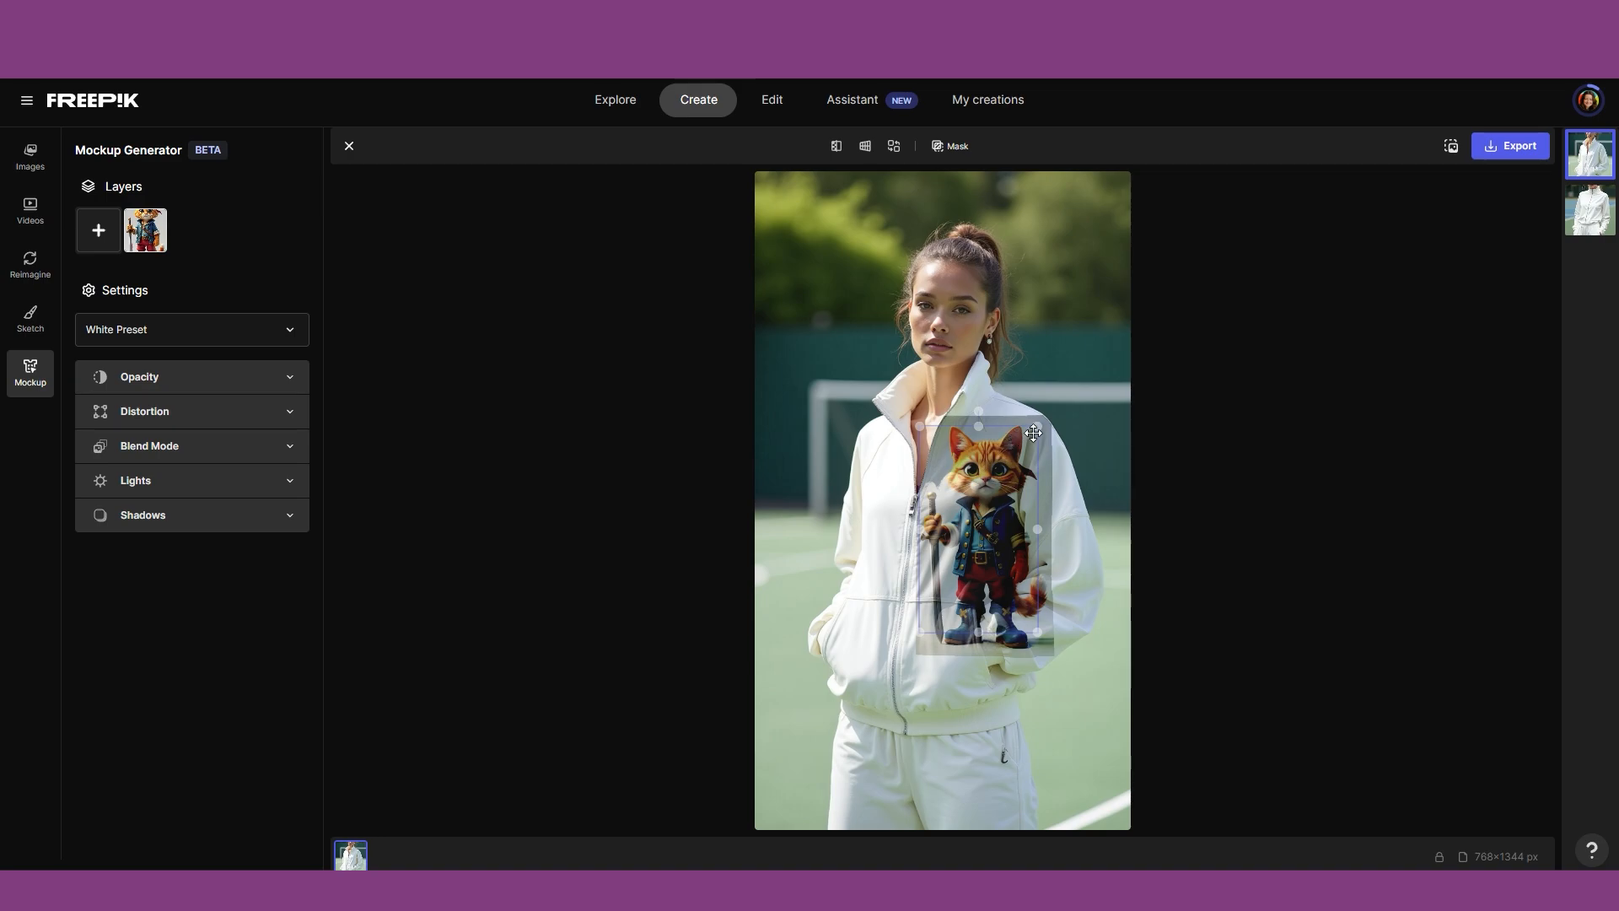
pyautogui.moveTo(1033, 433); pyautogui.dragTo(1080, 421)
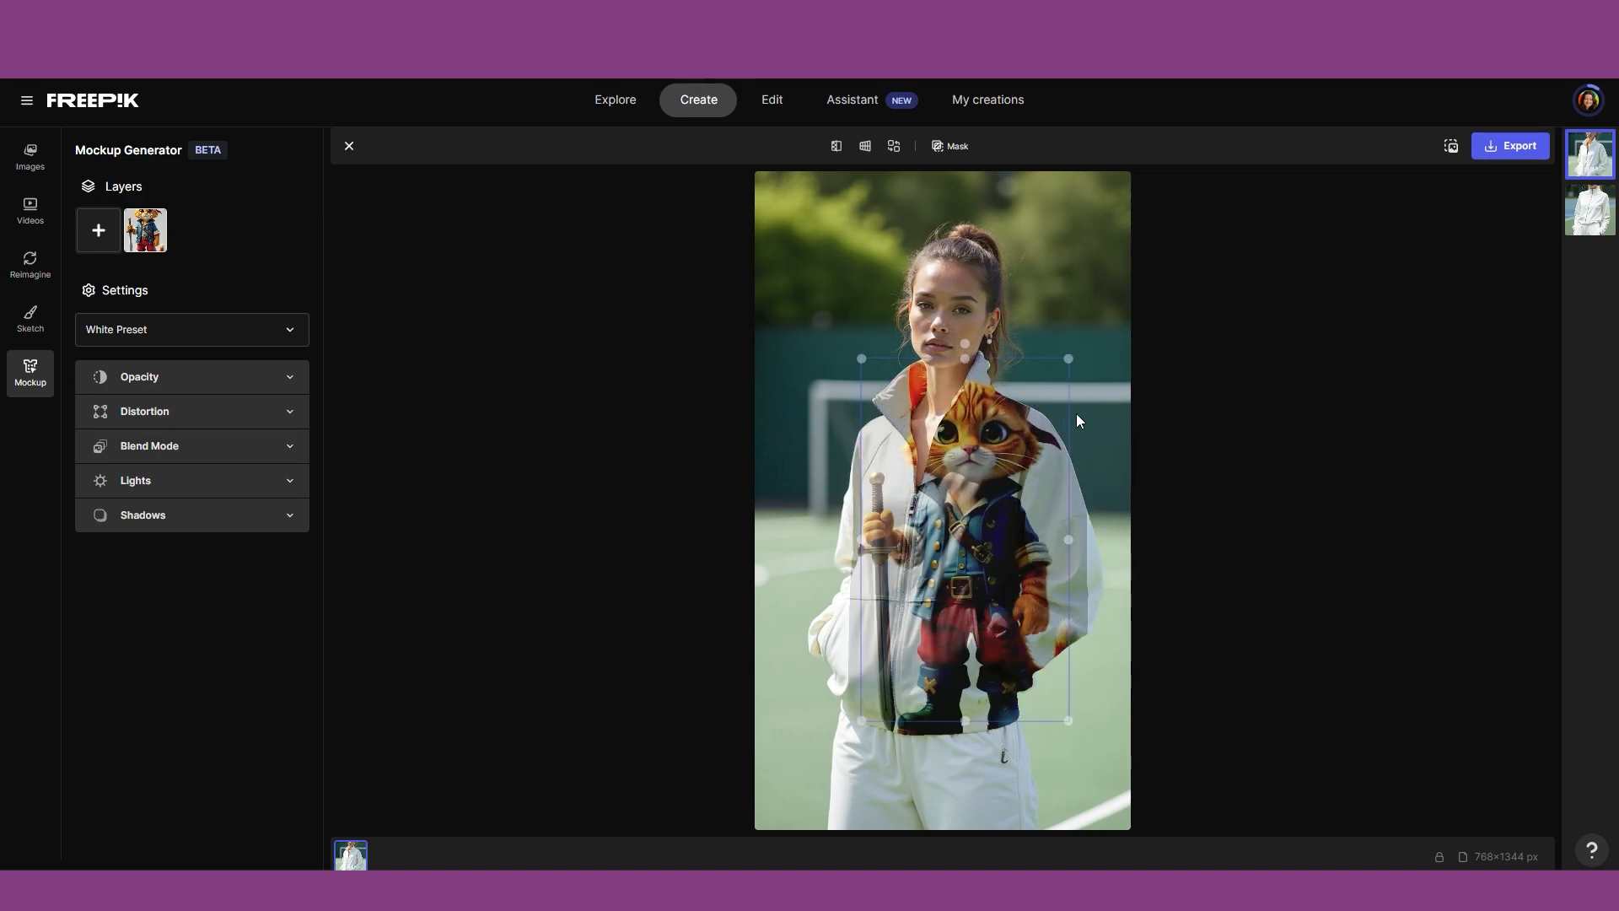
pyautogui.moveTo(1068, 359); pyautogui.dragTo(1003, 474)
pyautogui.moveTo(948, 543); pyautogui.dragTo(909, 533)
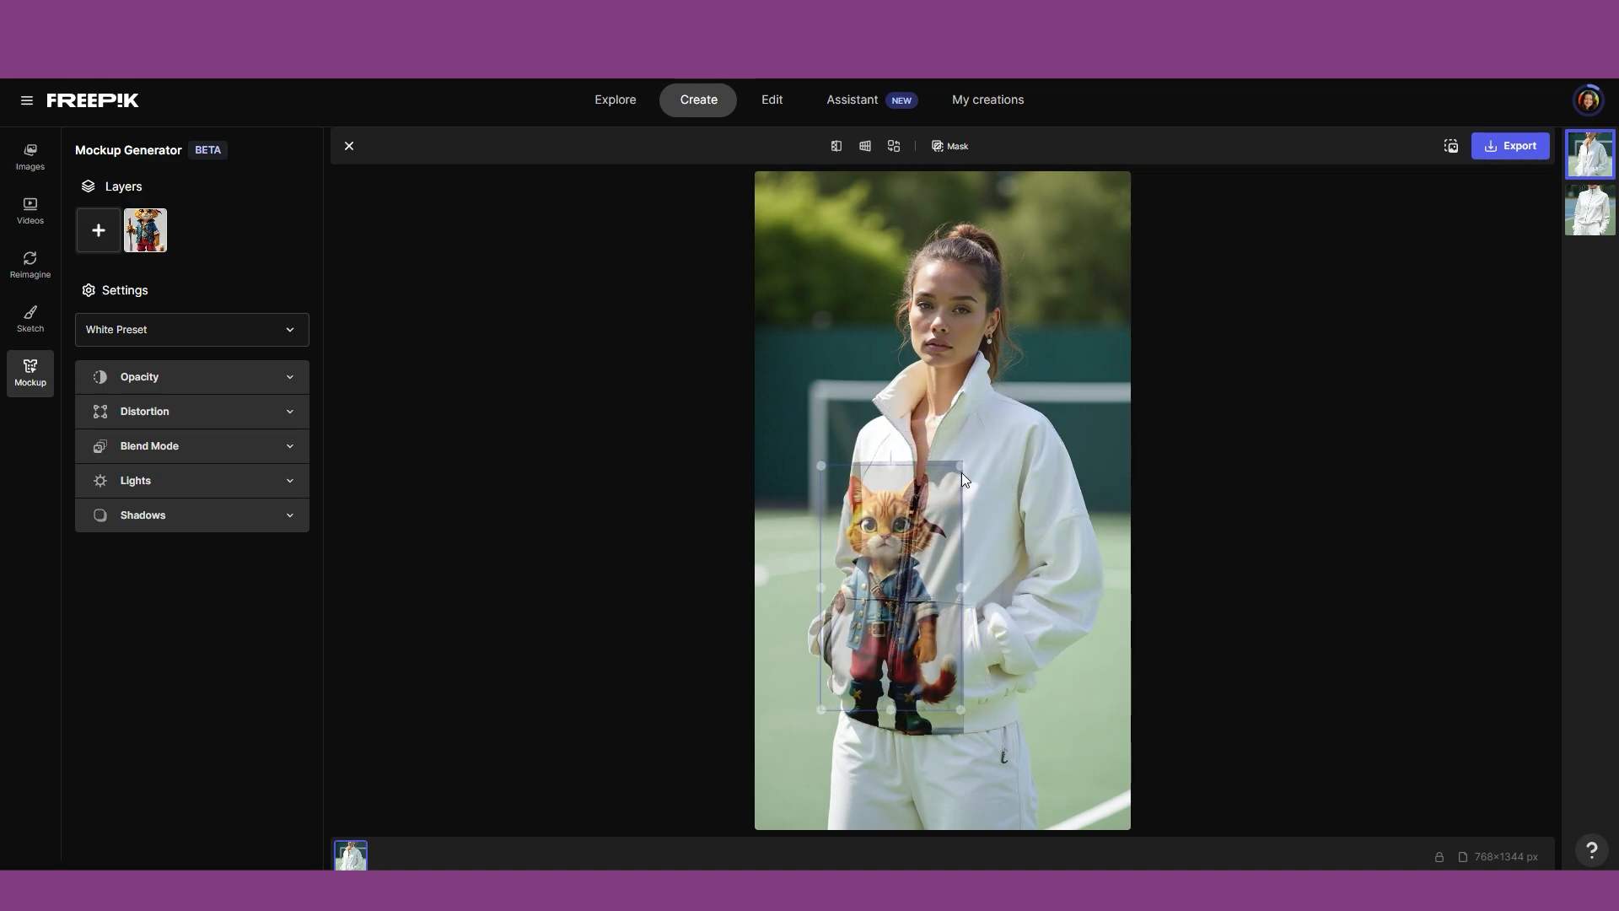
pyautogui.moveTo(963, 471); pyautogui.dragTo(1094, 297)
pyautogui.moveTo(1018, 444); pyautogui.dragTo(952, 612)
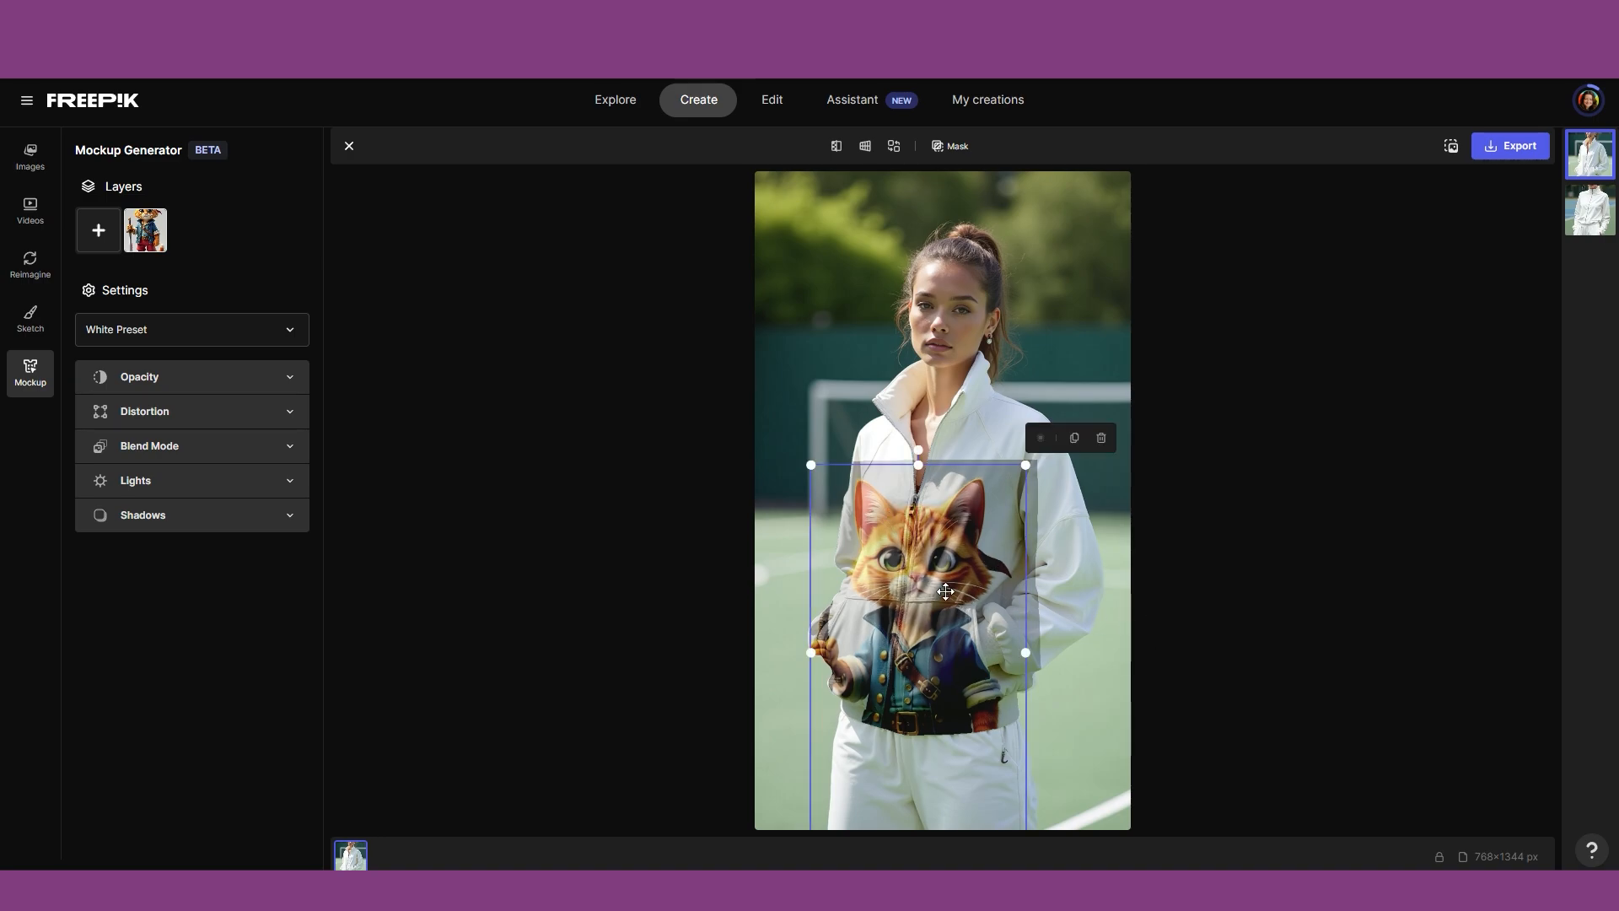
pyautogui.moveTo(974, 546); pyautogui.dragTo(986, 622)
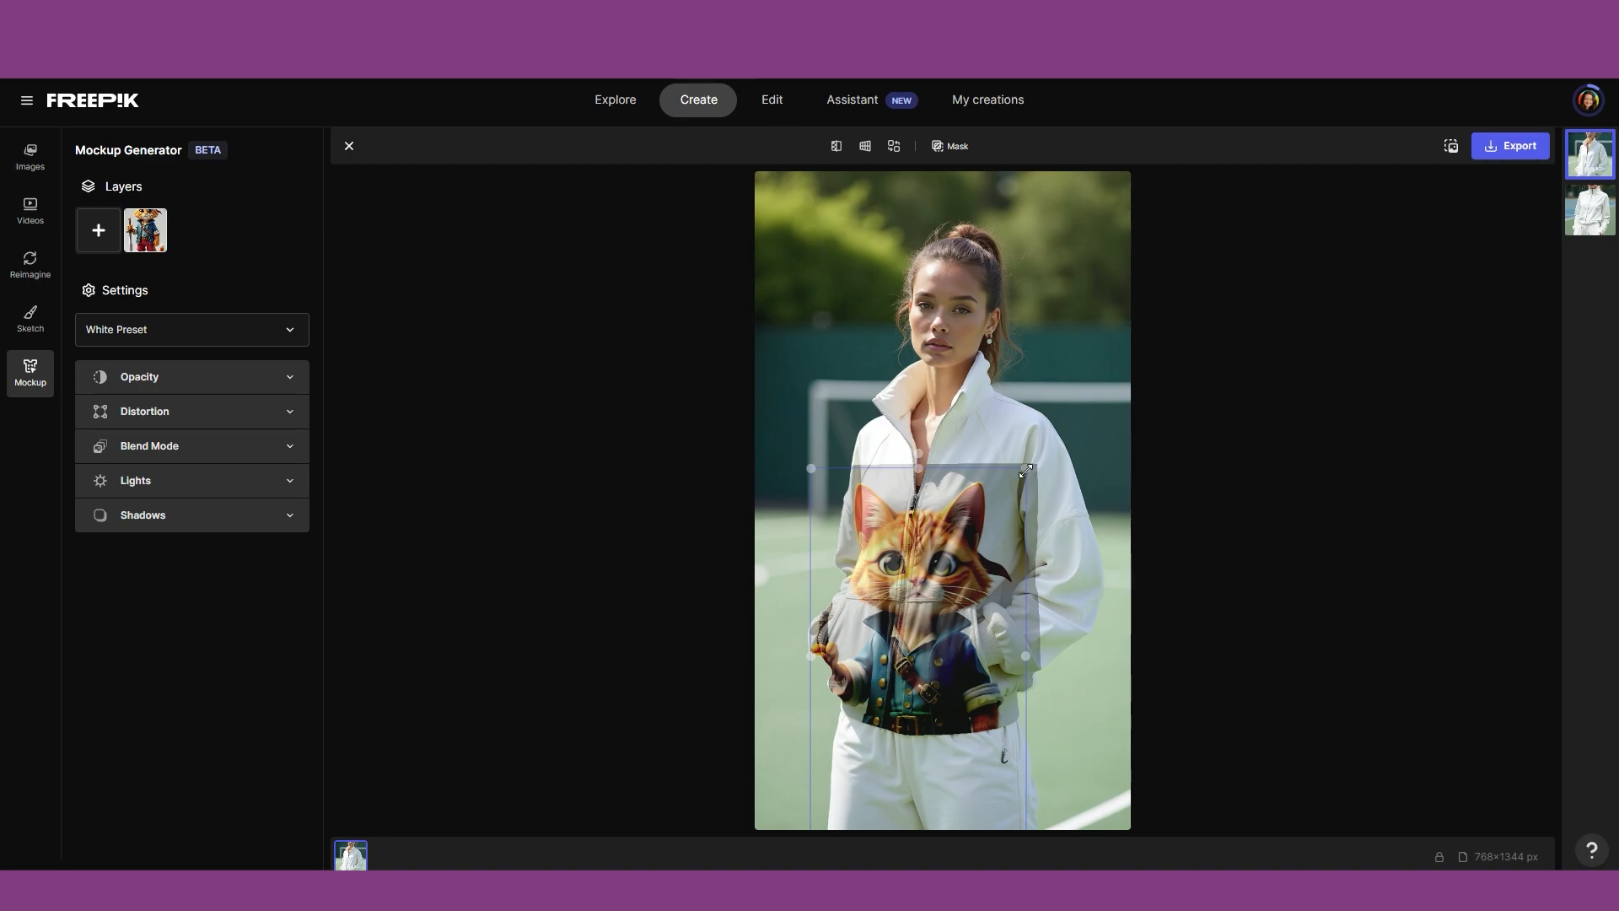
pyautogui.moveTo(1025, 470); pyautogui.dragTo(1093, 348)
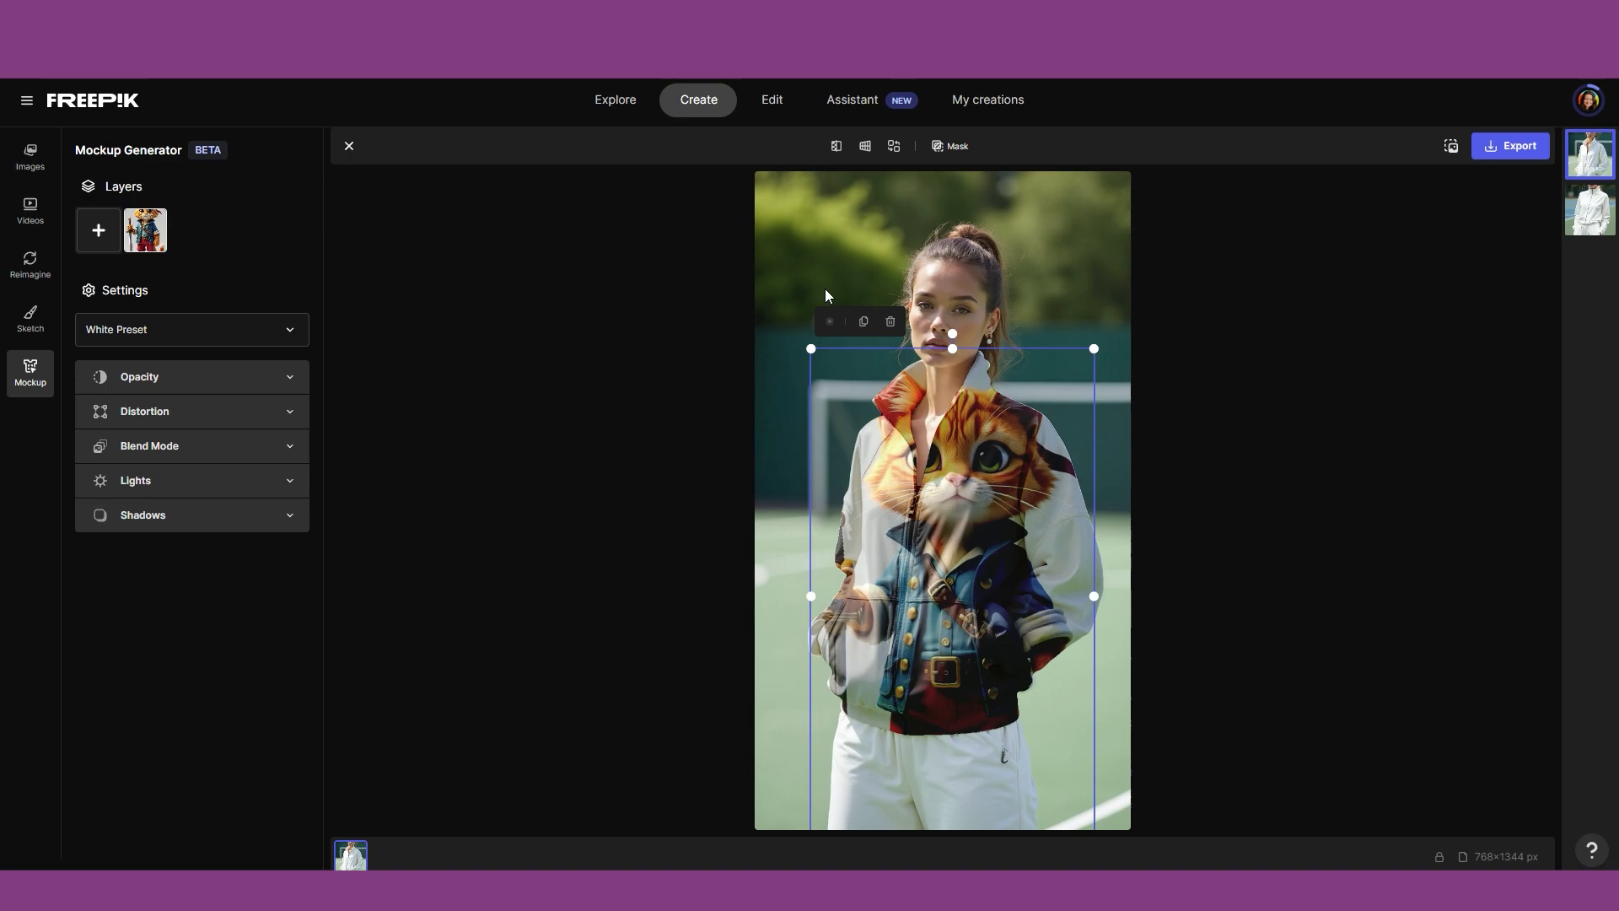
# Look over the experimental Assistant page and its model choices, and open My creations to check the generated items.
pyautogui.click(767, 101)
pyautogui.click(854, 105)
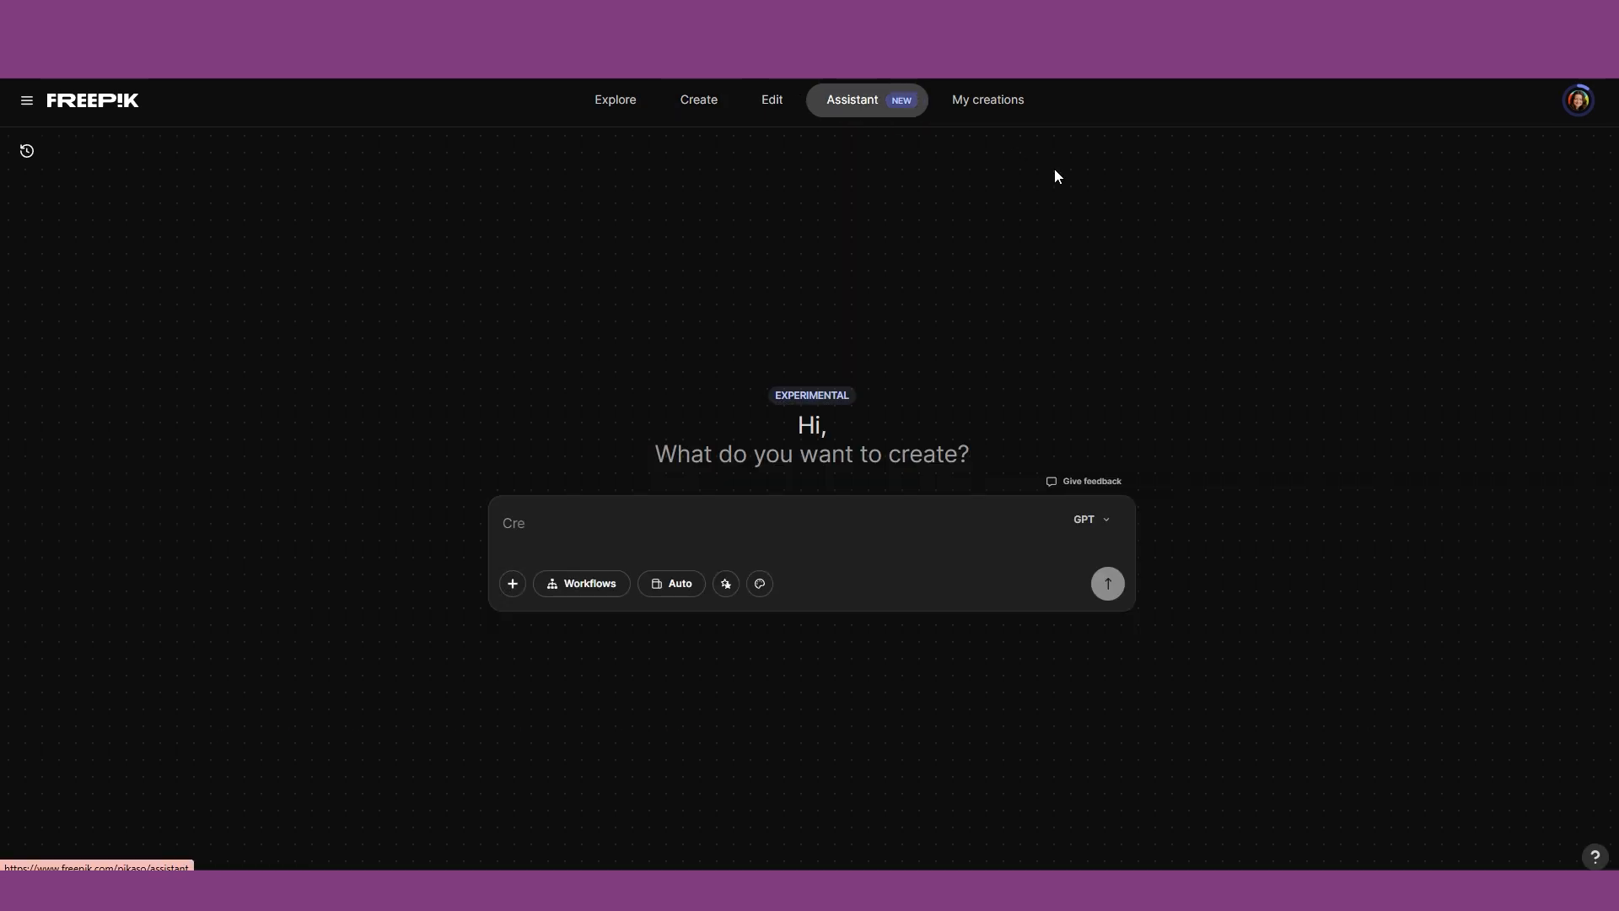
pyautogui.click(1095, 519)
pyautogui.click(484, 523)
pyautogui.click(963, 108)
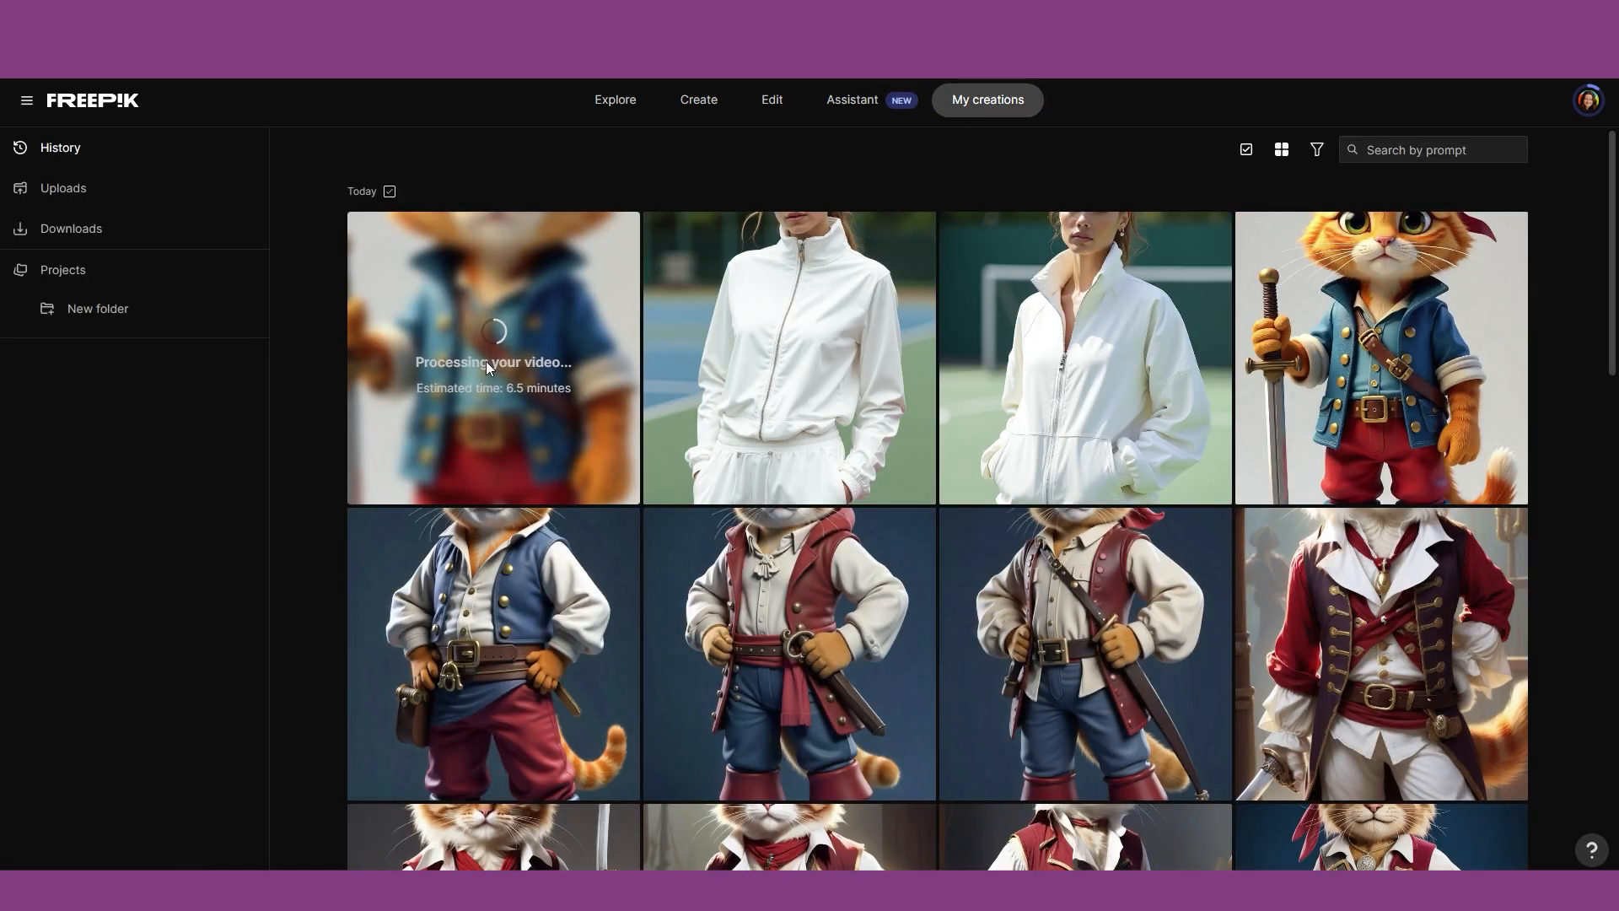
# Open the blue-jacket cat's details from the history on the Edit page and bring the image into the editor.
pyautogui.click(407, 327)
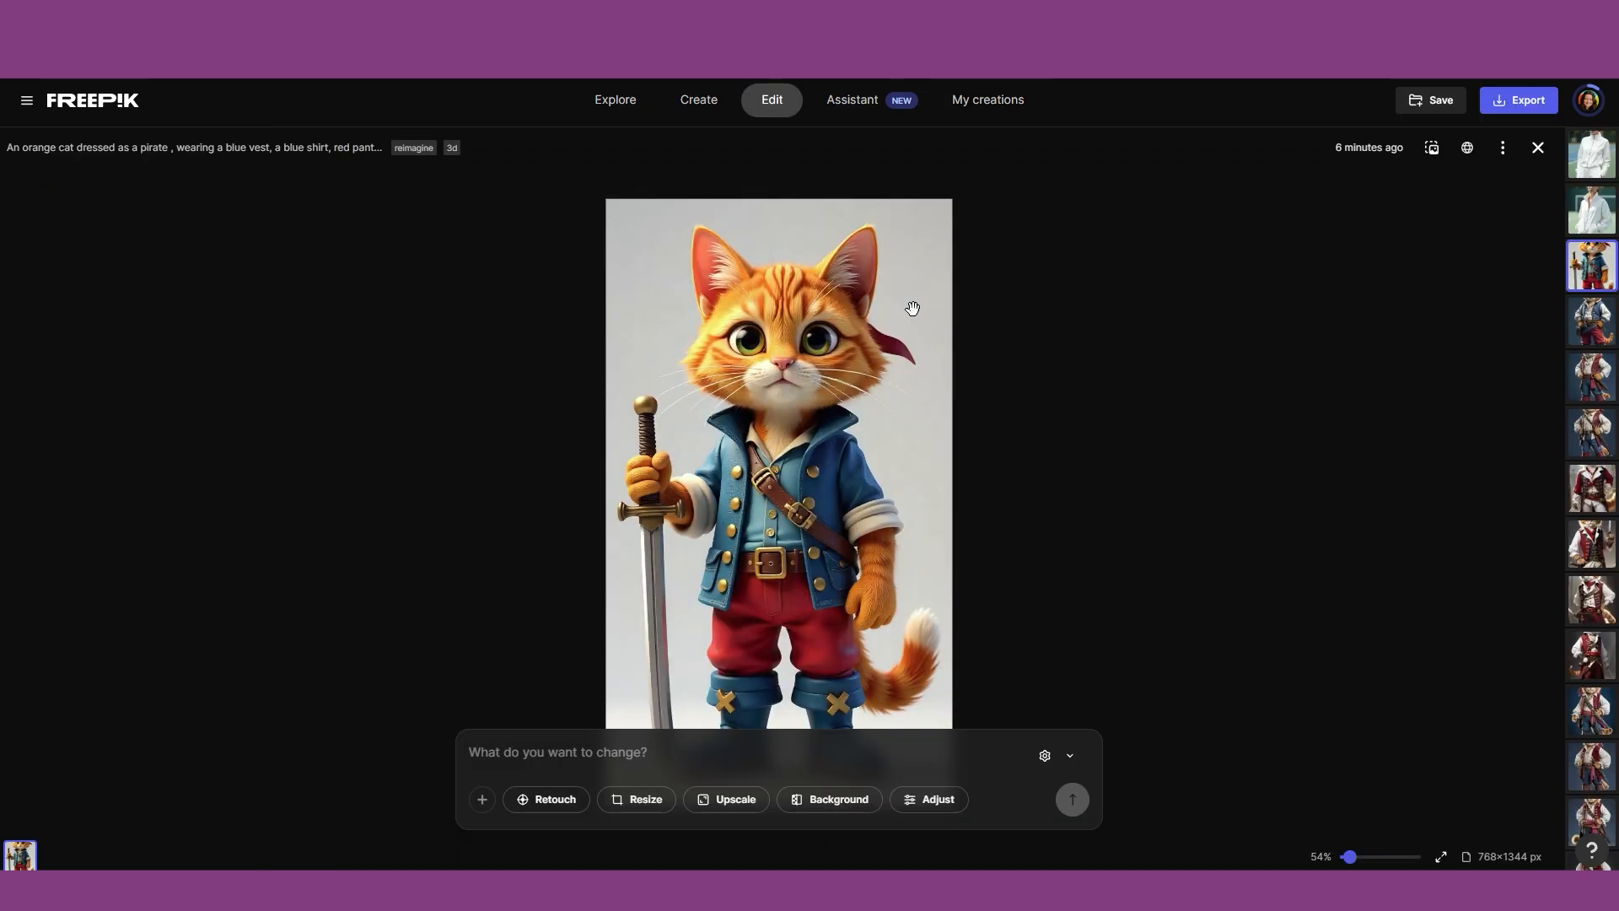
pyautogui.click(762, 114)
pyautogui.click(476, 599)
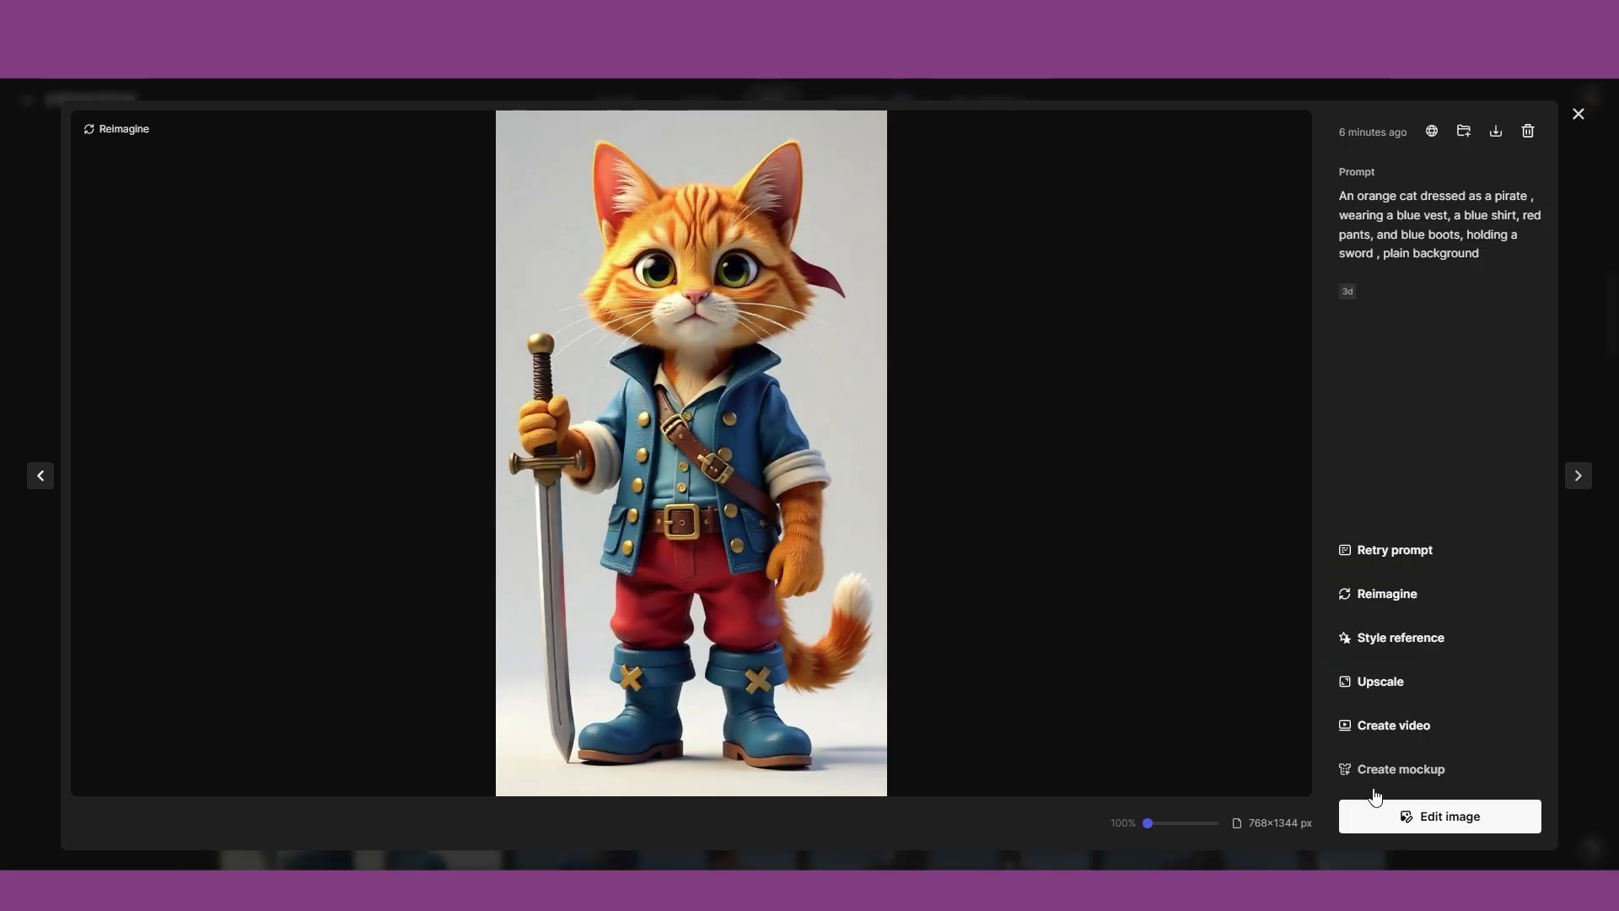
pyautogui.click(1438, 817)
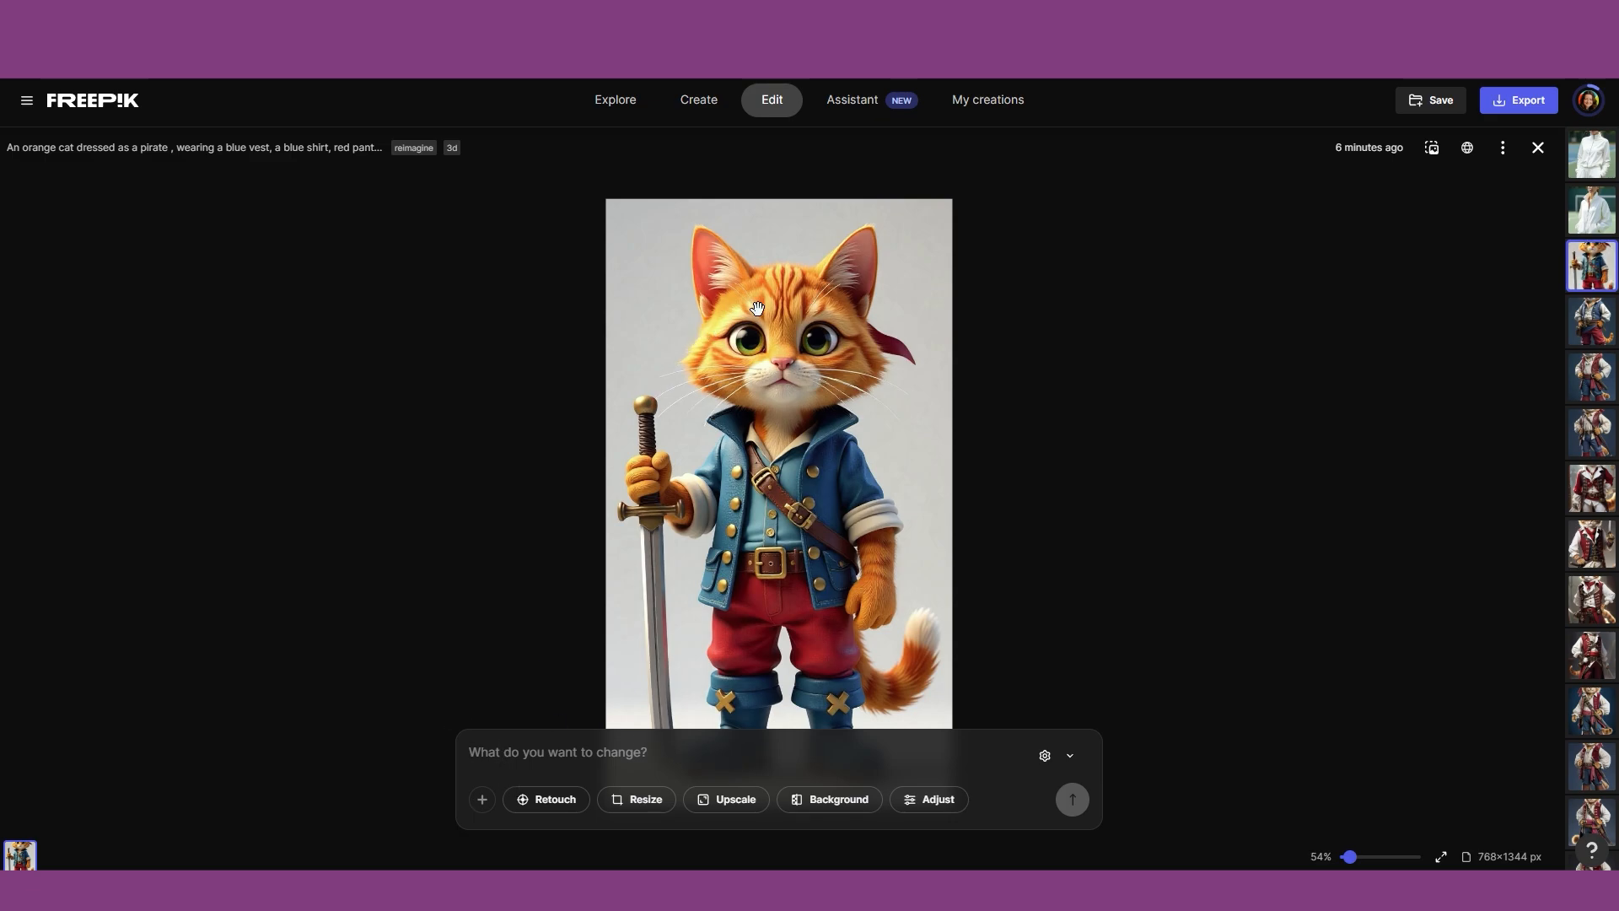
# Enter the Retouch prompt "red eyes, blue jean" and mask the cat's red pants with the brush size raised to 57.
pyautogui.write('red eyes, blue jean')
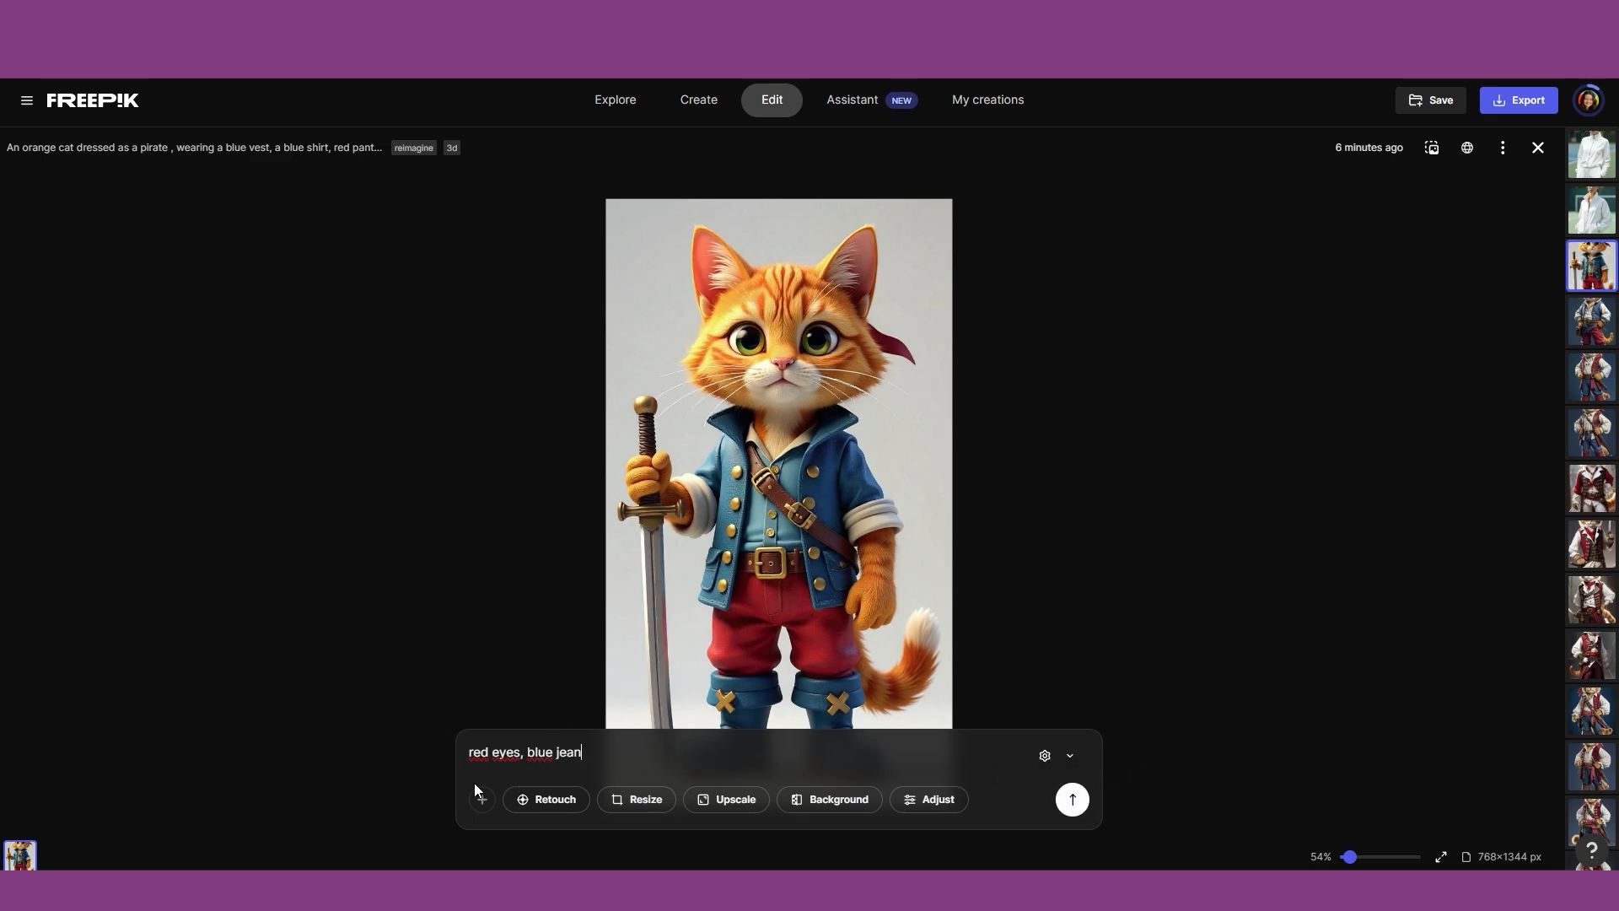
pyautogui.click(557, 799)
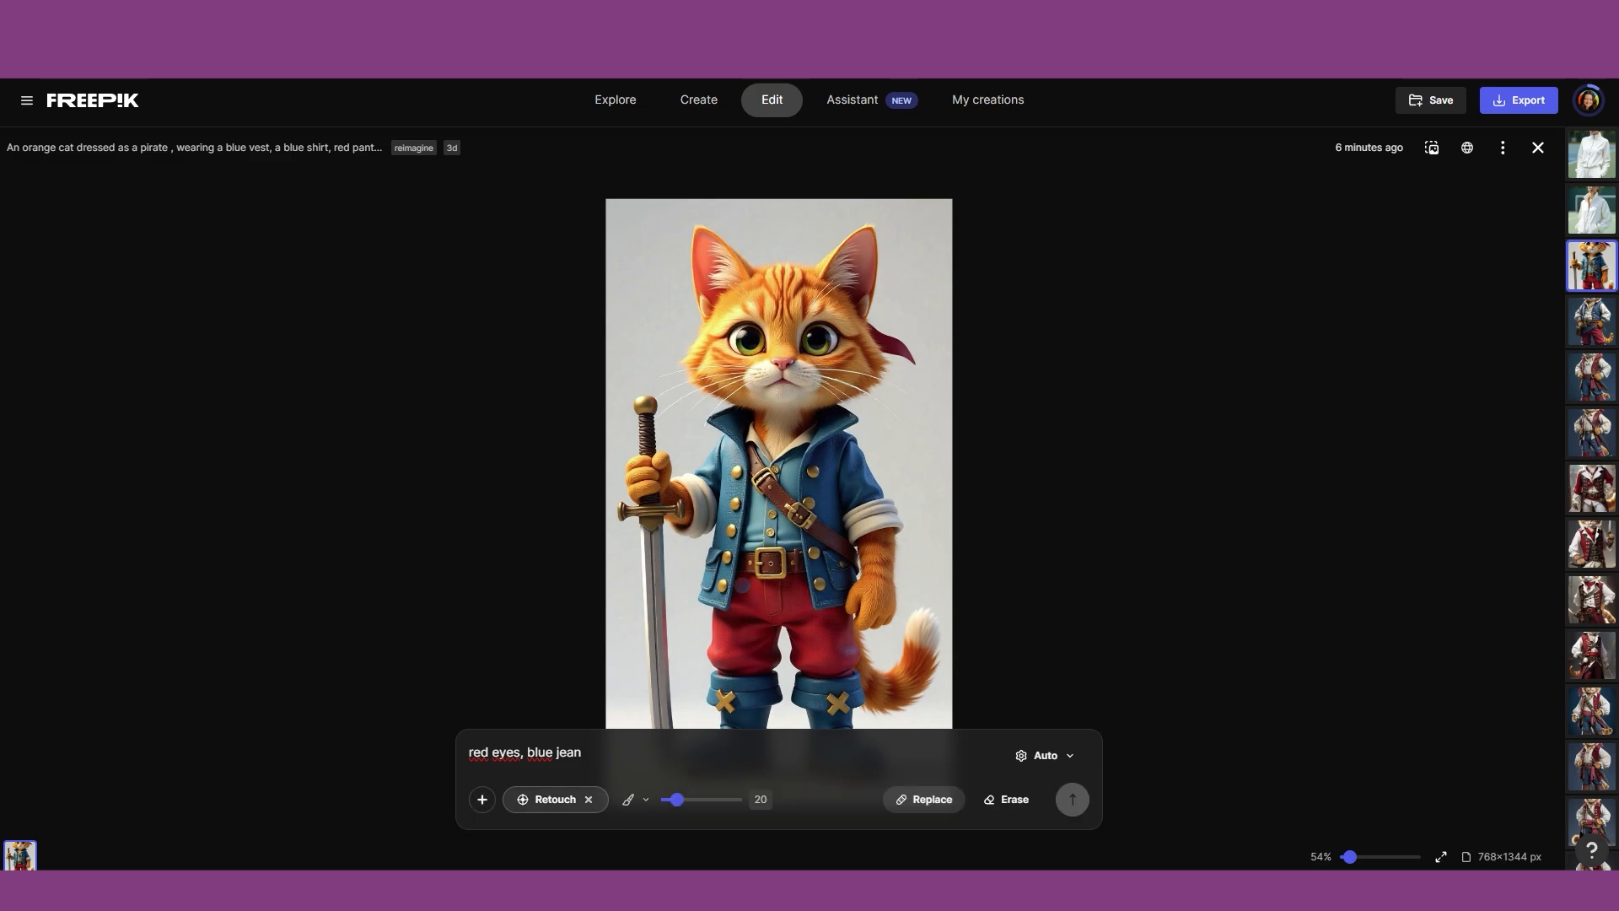
pyautogui.moveTo(747, 582); pyautogui.dragTo(723, 619)
pyautogui.moveTo(725, 620); pyautogui.dragTo(733, 656)
pyautogui.moveTo(677, 799); pyautogui.dragTo(704, 800)
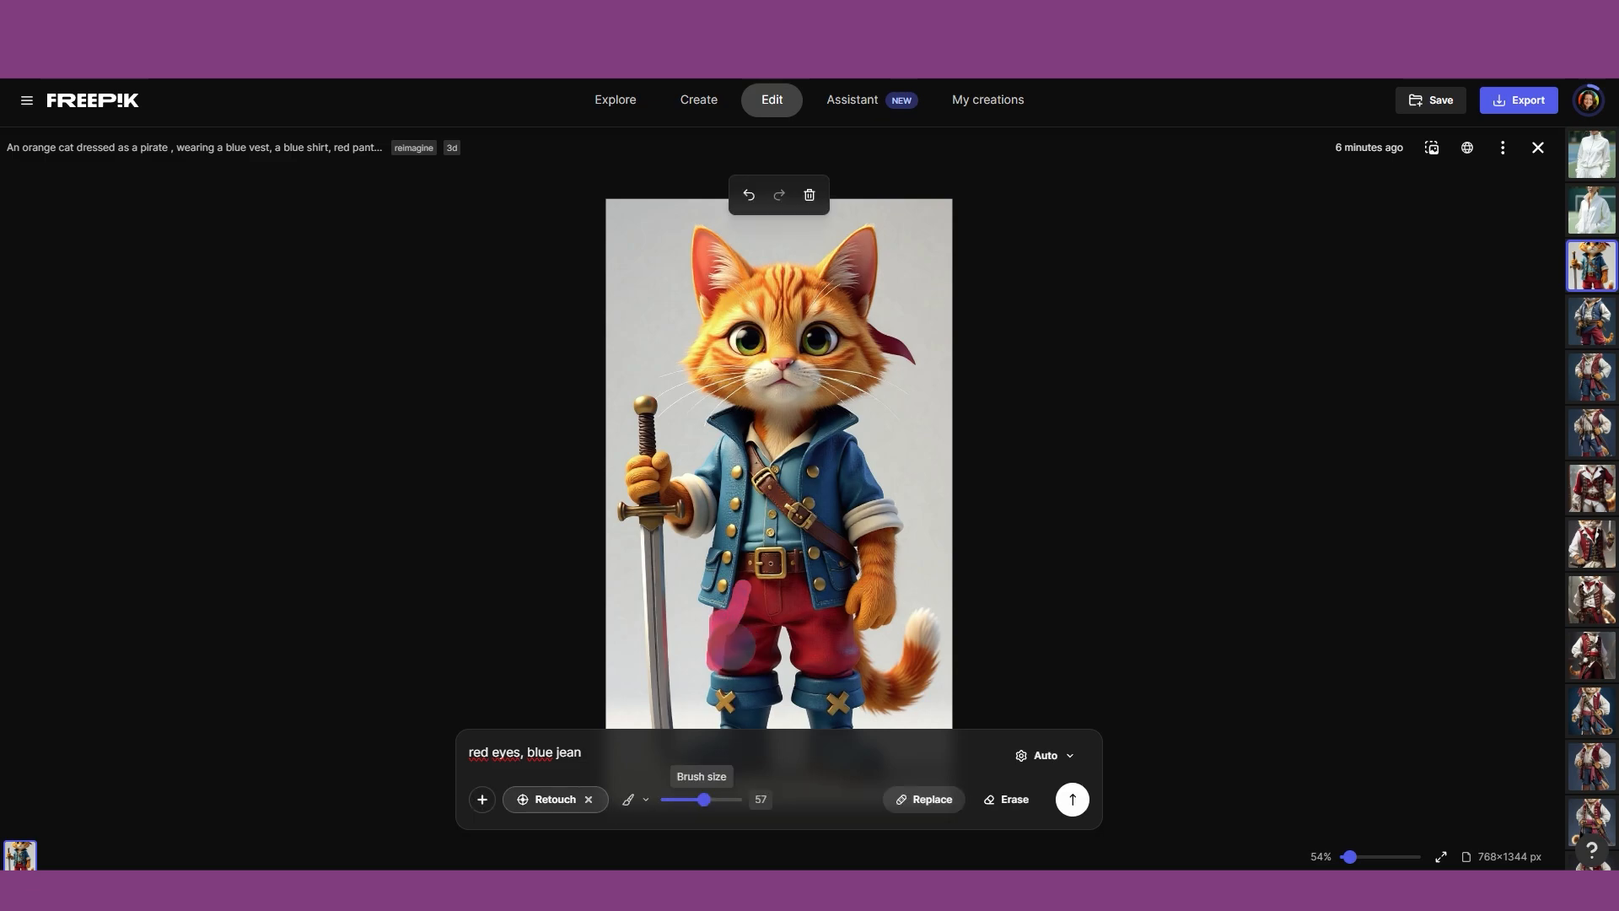
pyautogui.moveTo(722, 649)
pyautogui.mouseDown()
pyautogui.moveTo(783, 629)
pyautogui.moveTo(825, 666)
pyautogui.moveTo(845, 651)
pyautogui.moveTo(795, 591)
pyautogui.moveTo(742, 582)
pyautogui.moveTo(729, 631)
pyautogui.moveTo(710, 618)
pyautogui.moveTo(800, 691)
pyautogui.mouseUp()
# Mask both of the cat's eyes with brush size 44, generate the retouched variations and close them without saving.
pyautogui.moveTo(704, 799)
pyautogui.mouseDown()
pyautogui.moveTo(672, 799)
pyautogui.moveTo(695, 799)
pyautogui.mouseUp()
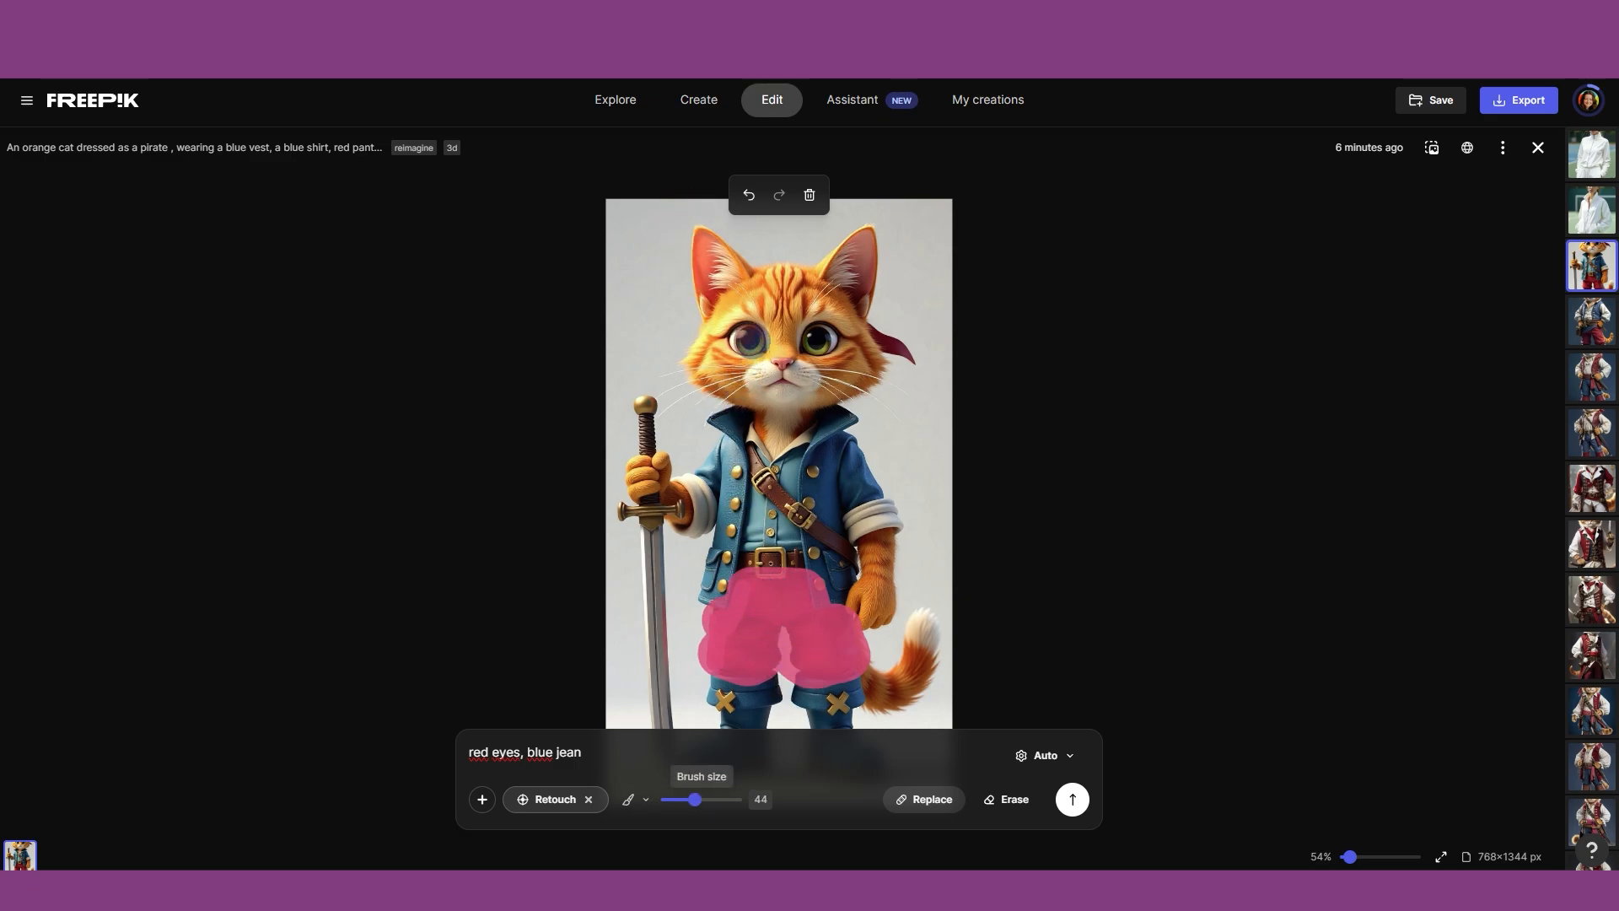
pyautogui.moveTo(742, 341); pyautogui.dragTo(828, 346)
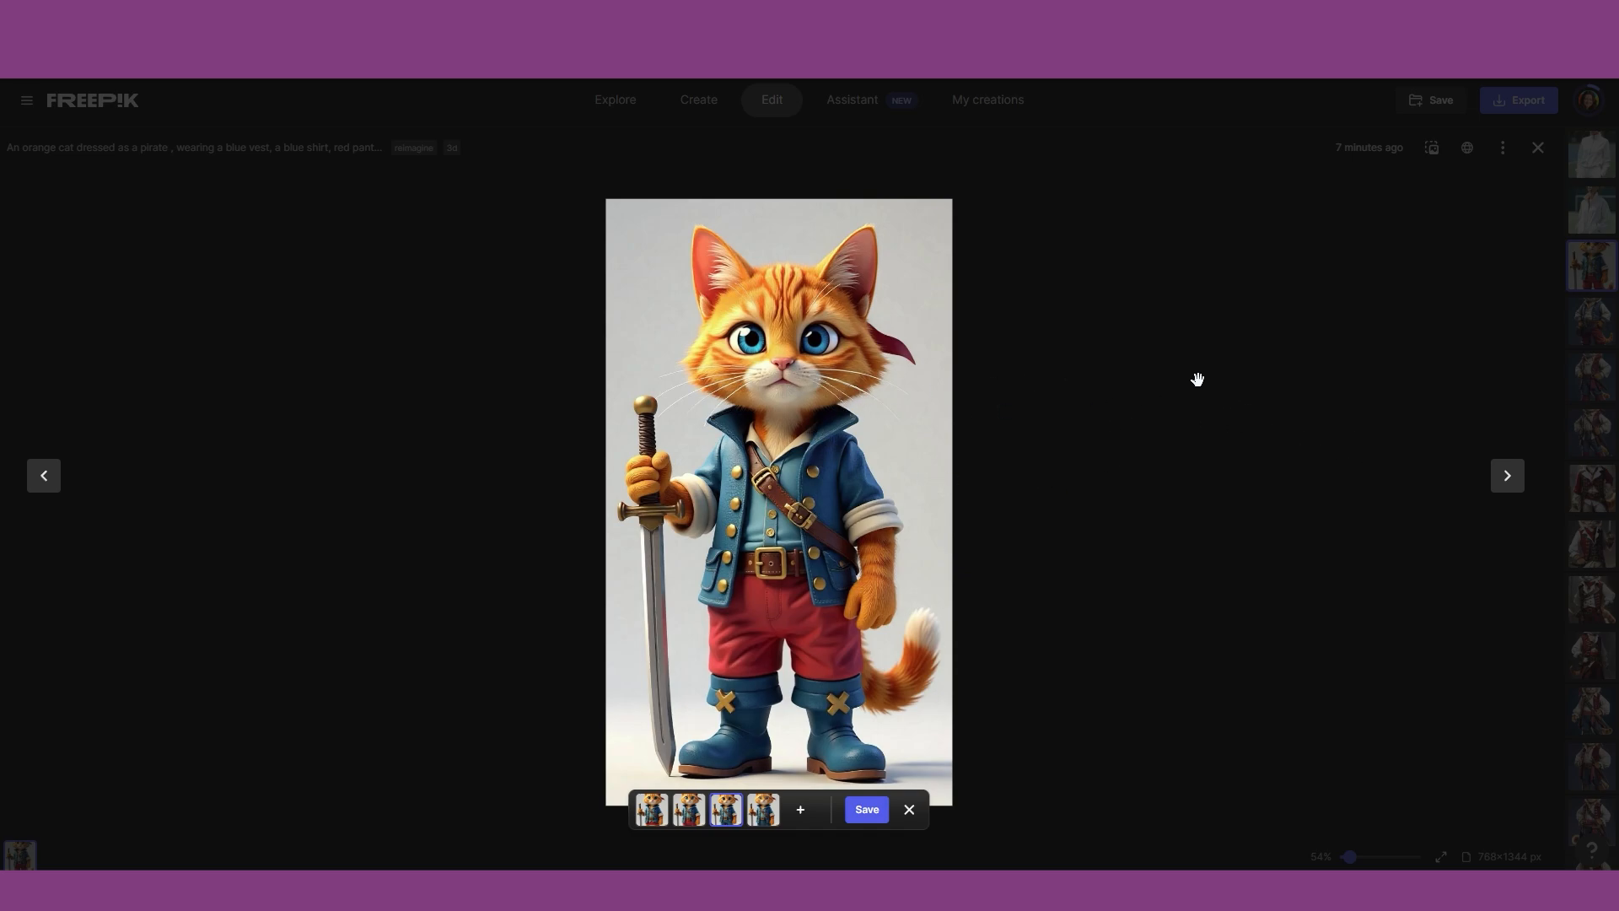
pyautogui.click(909, 809)
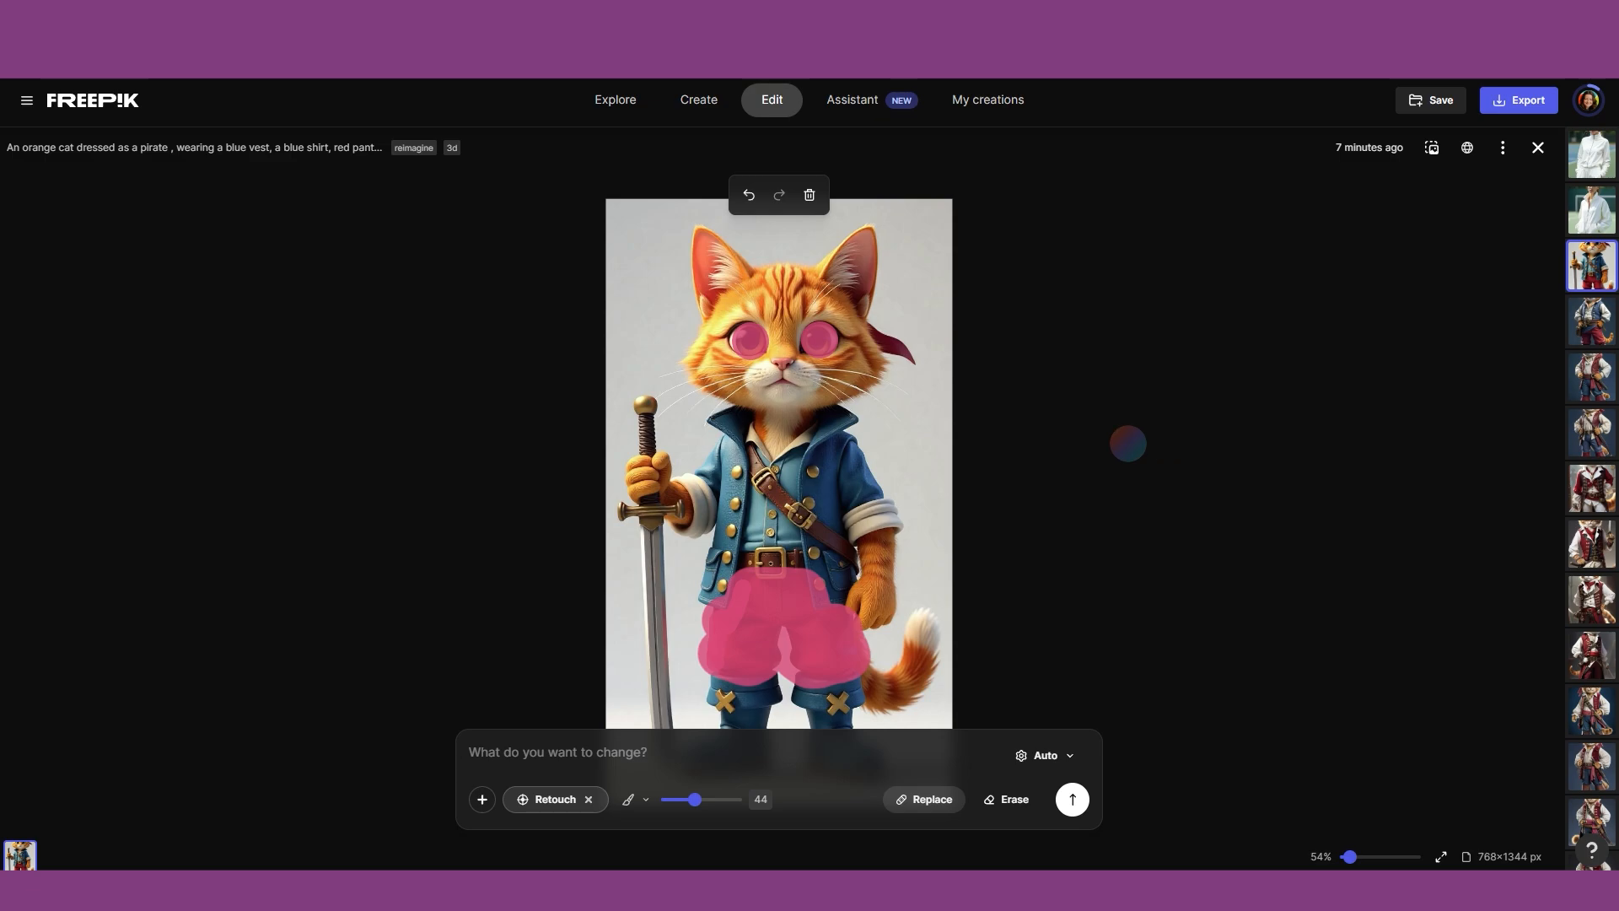
# Browse the community image gallery on the Explore page for inspiration.
pyautogui.scroll(-6, 1357, 773)
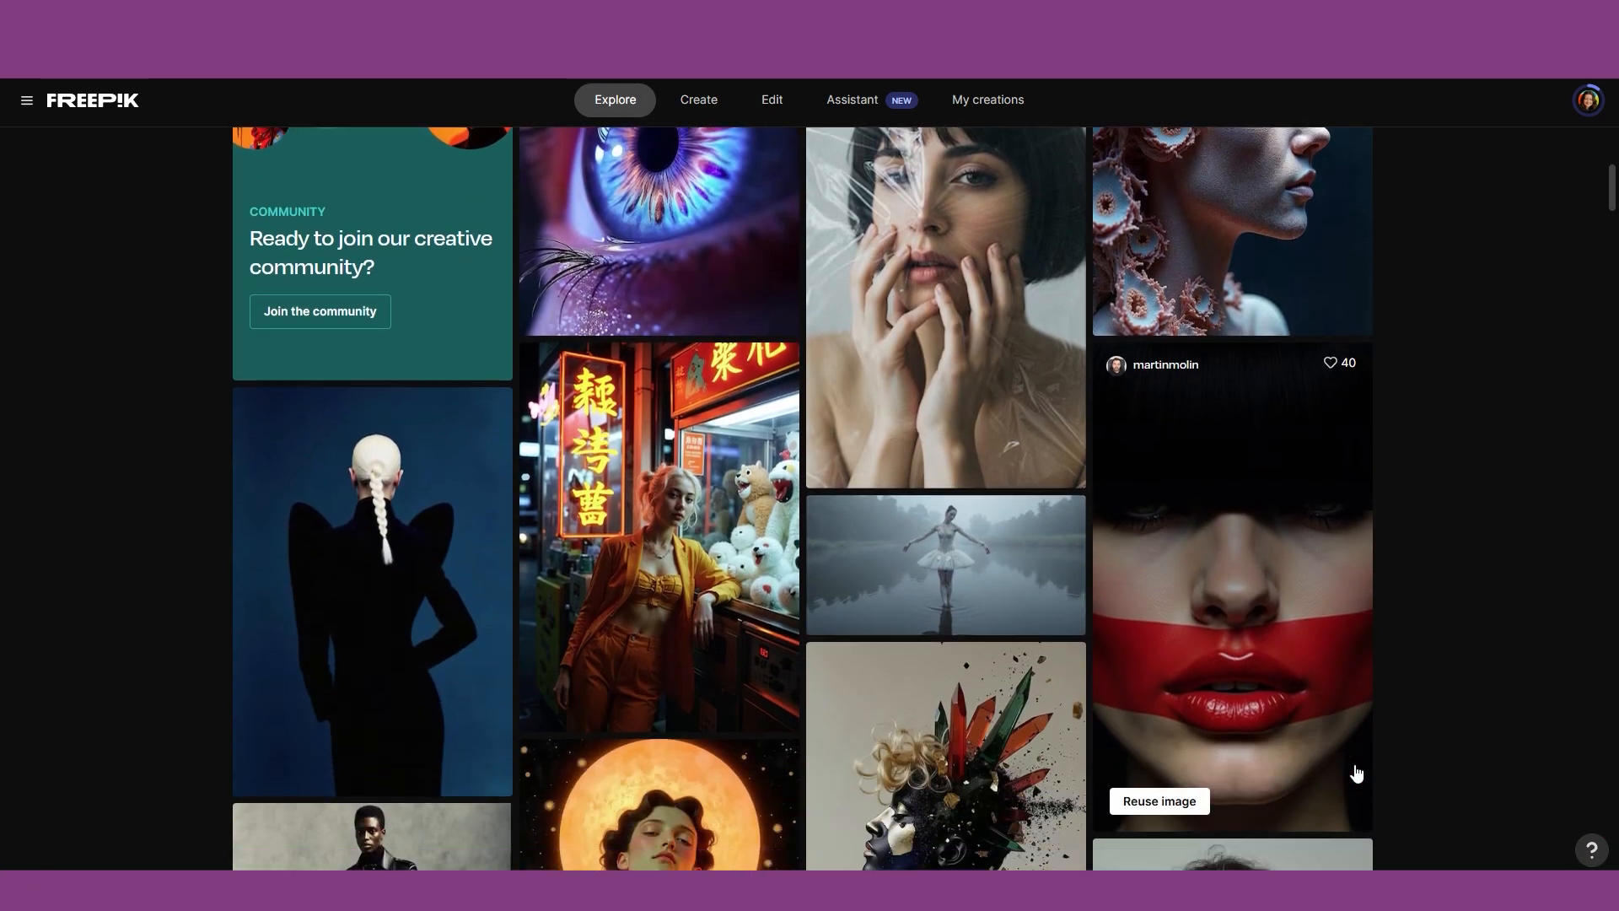
pyautogui.scroll(-5, 1357, 773)
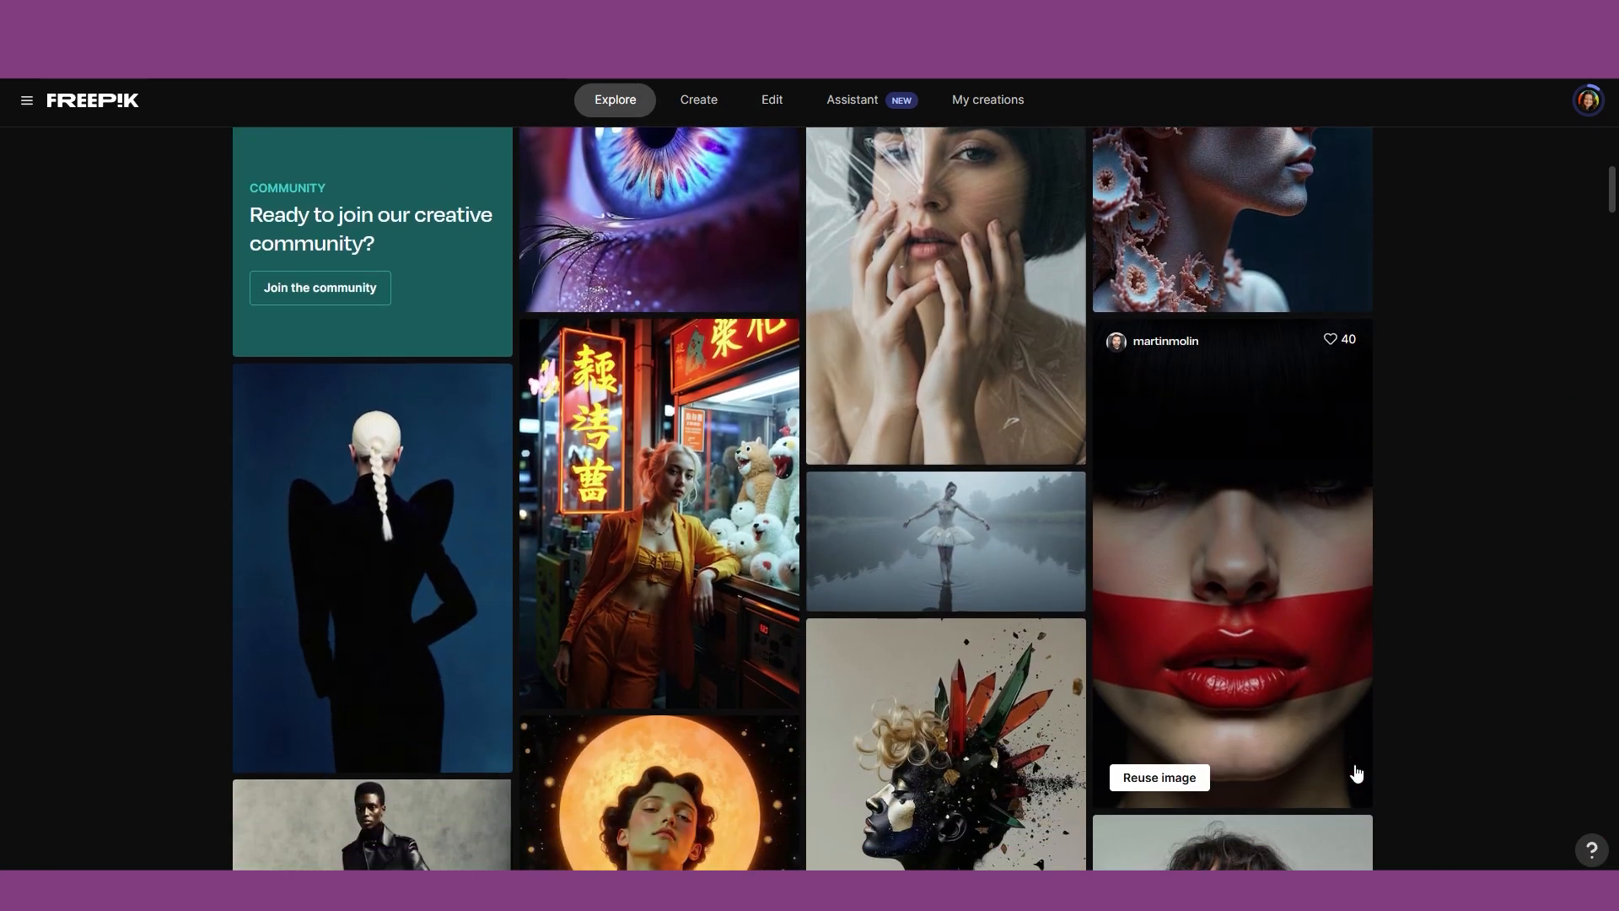
pyautogui.scroll(-2, 1349, 771)
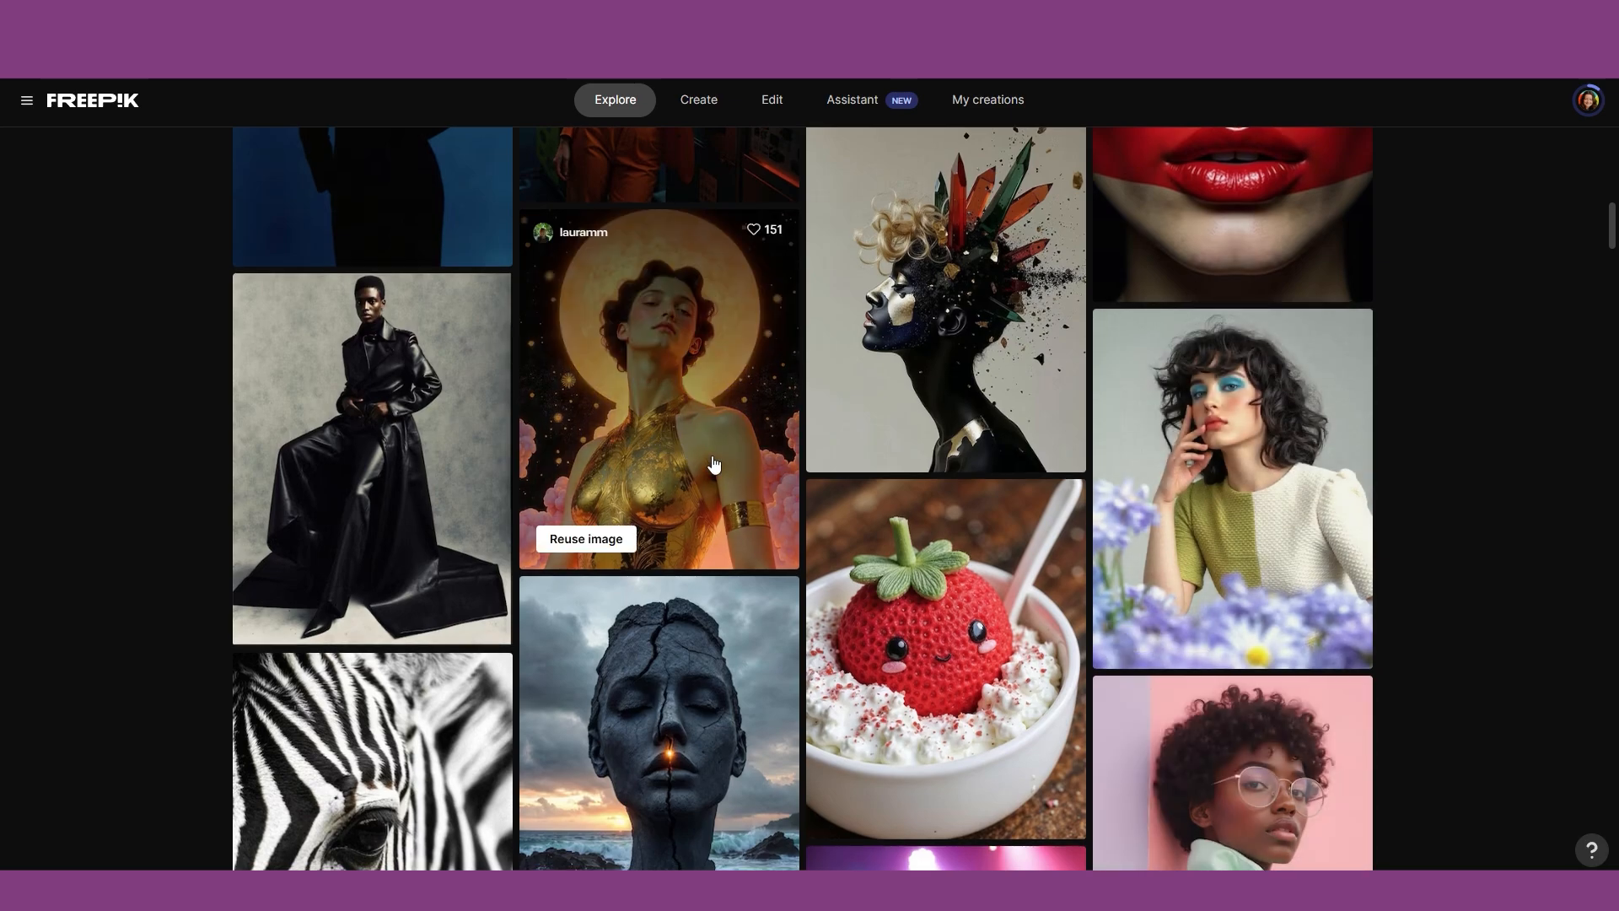
pyautogui.scroll(-8, 1433, 793)
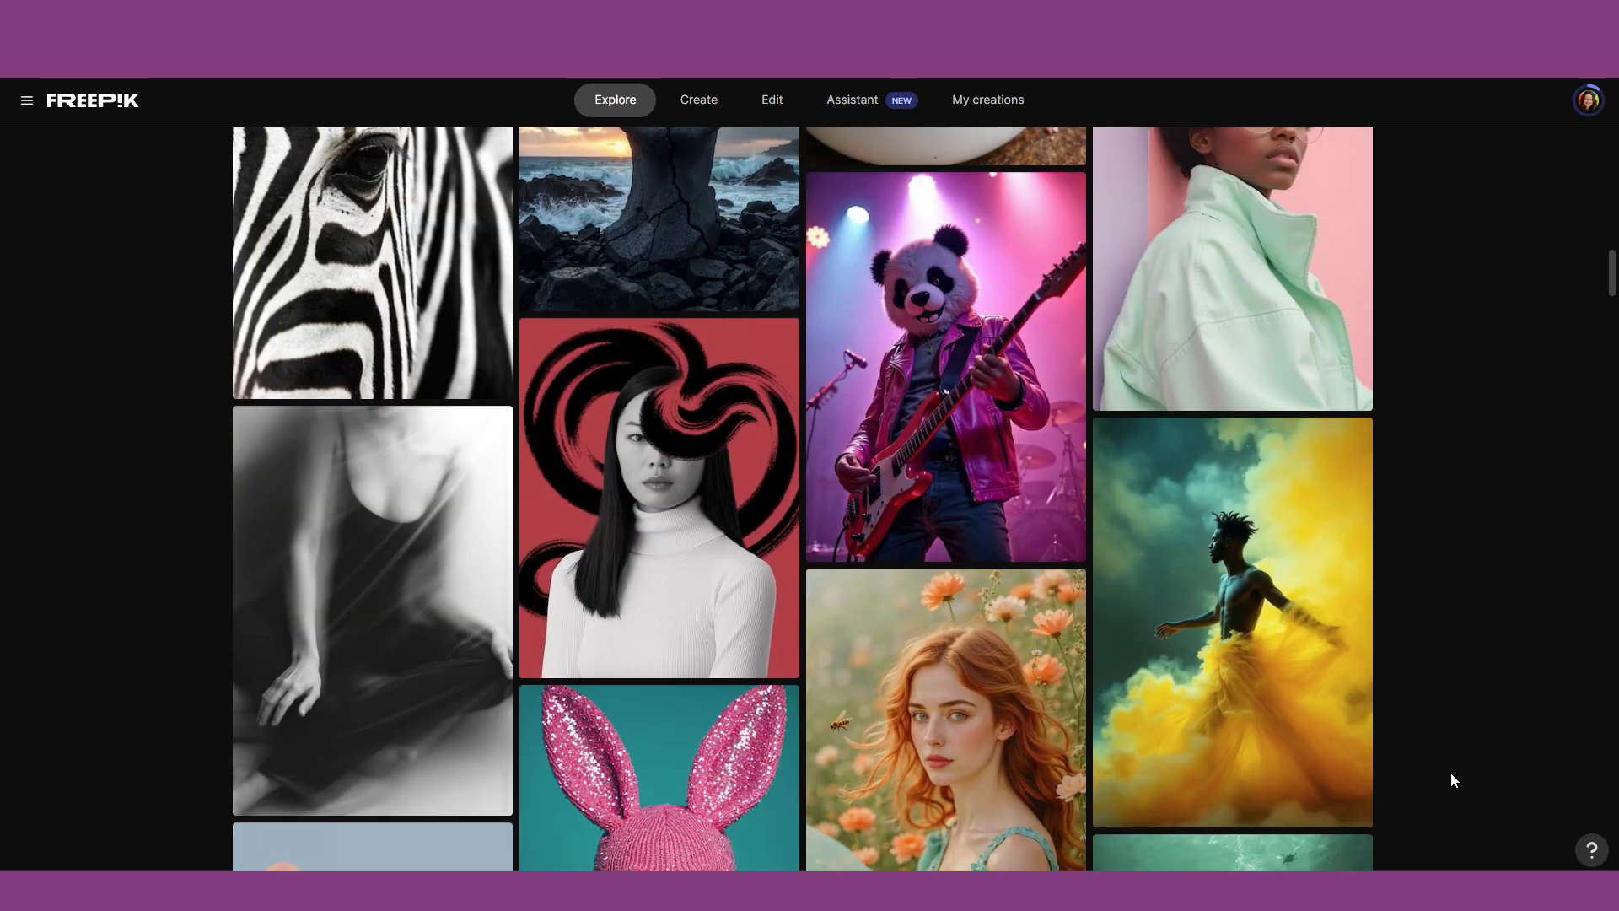
pyautogui.scroll(-5, 1482, 753)
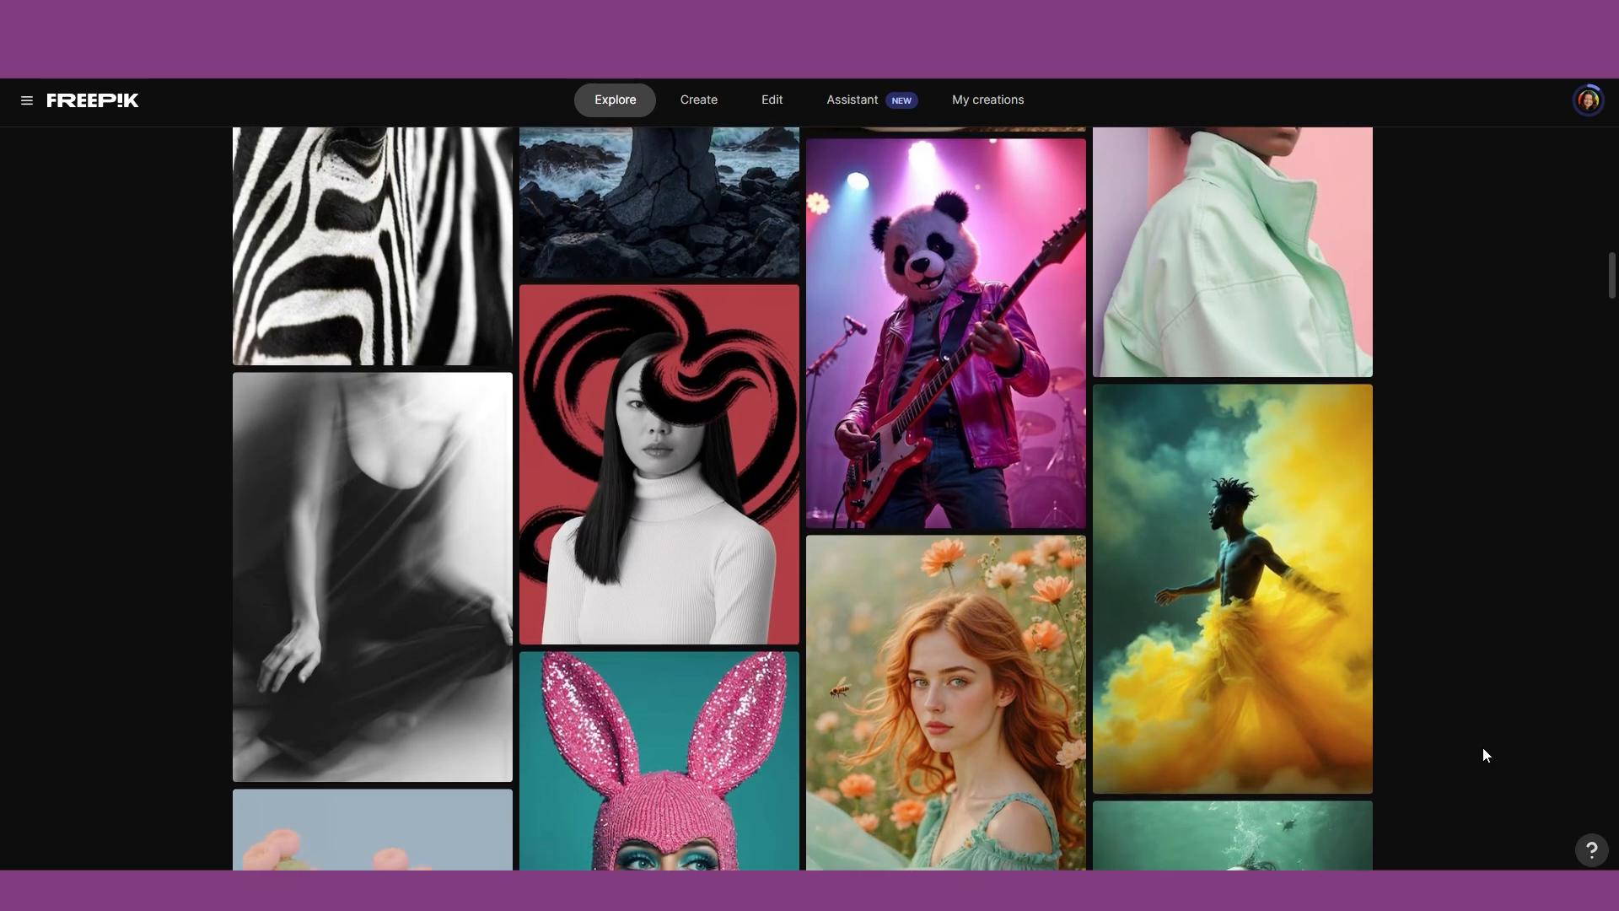
pyautogui.scroll(-8, 1461, 758)
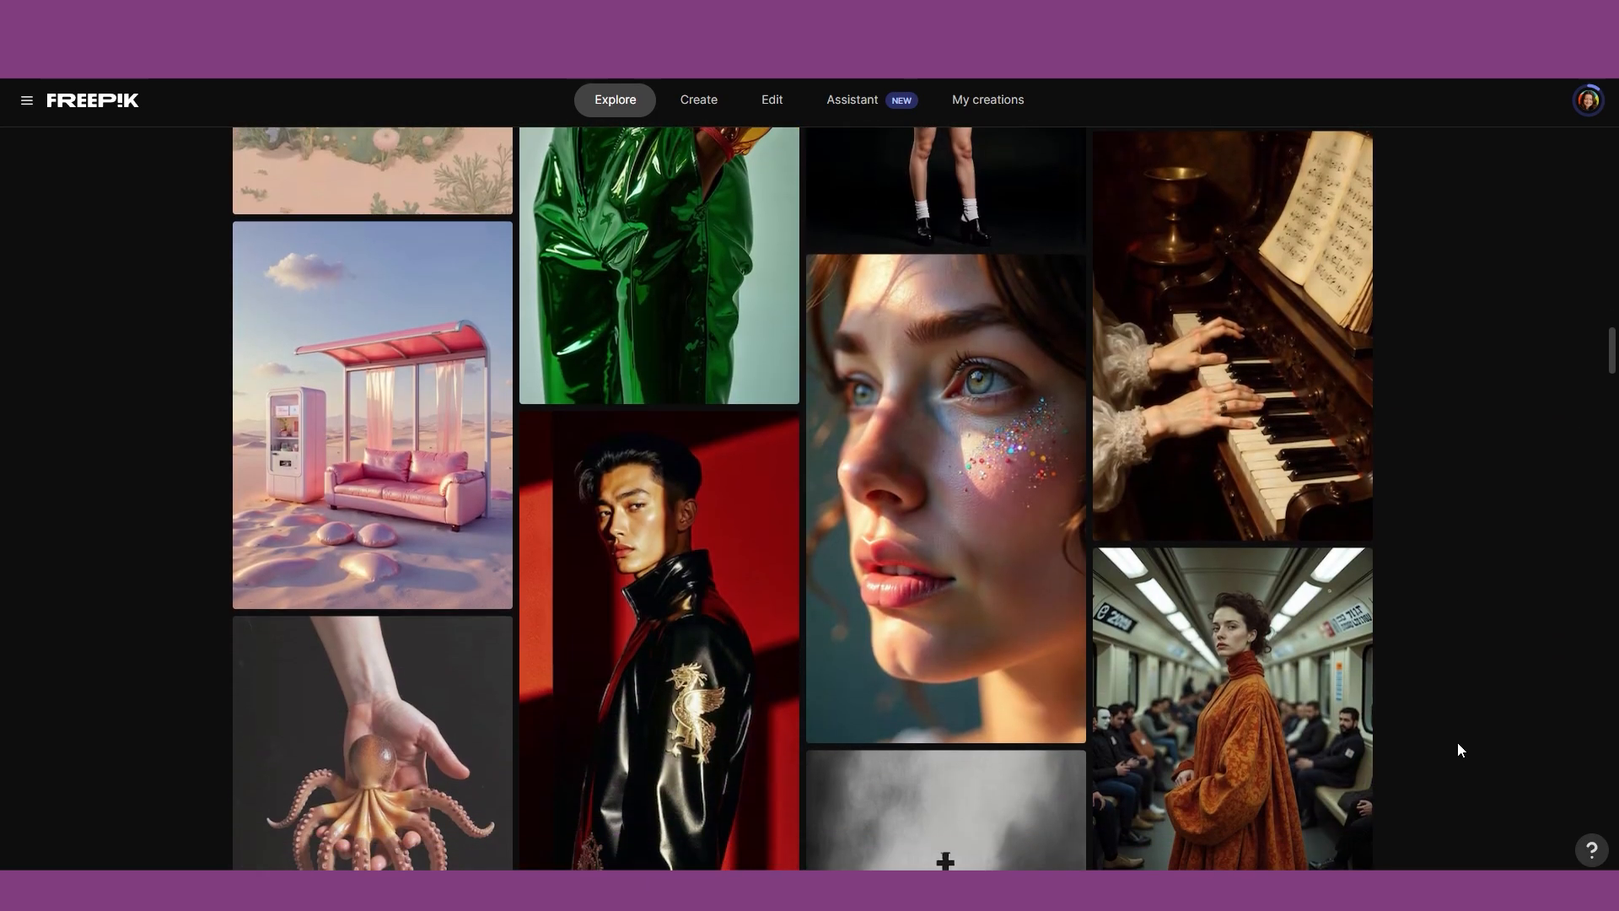
pyautogui.scroll(-12, 1446, 739)
pyautogui.click(1216, 274)
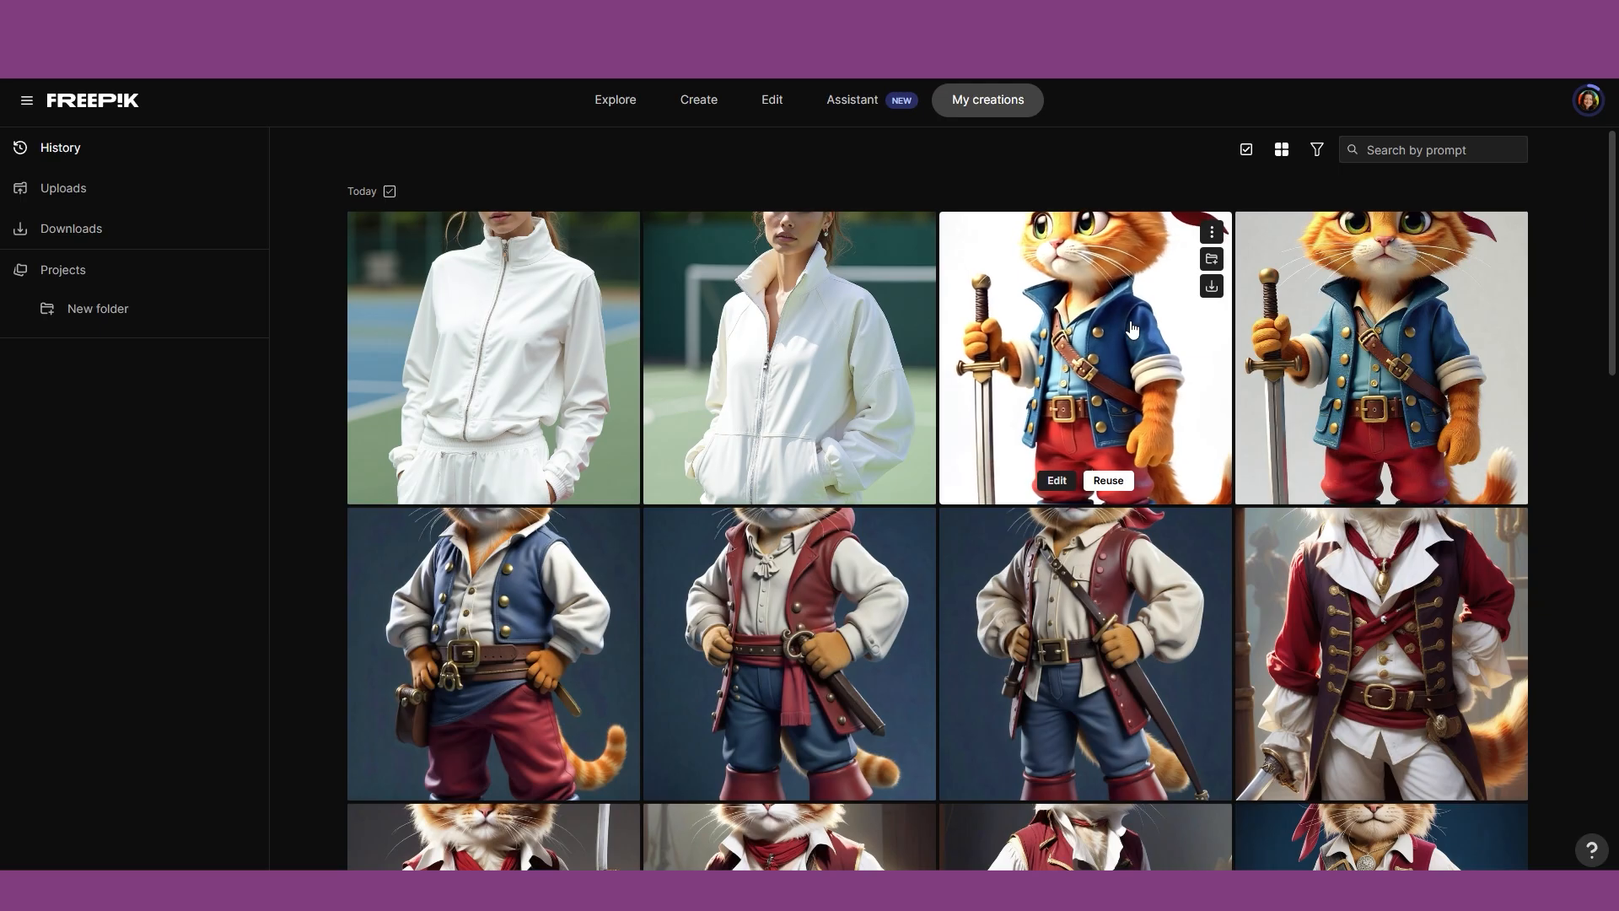
# Play the finished cat orbit video from My creations, check its video editing tools and close the editor.
pyautogui.click(1088, 354)
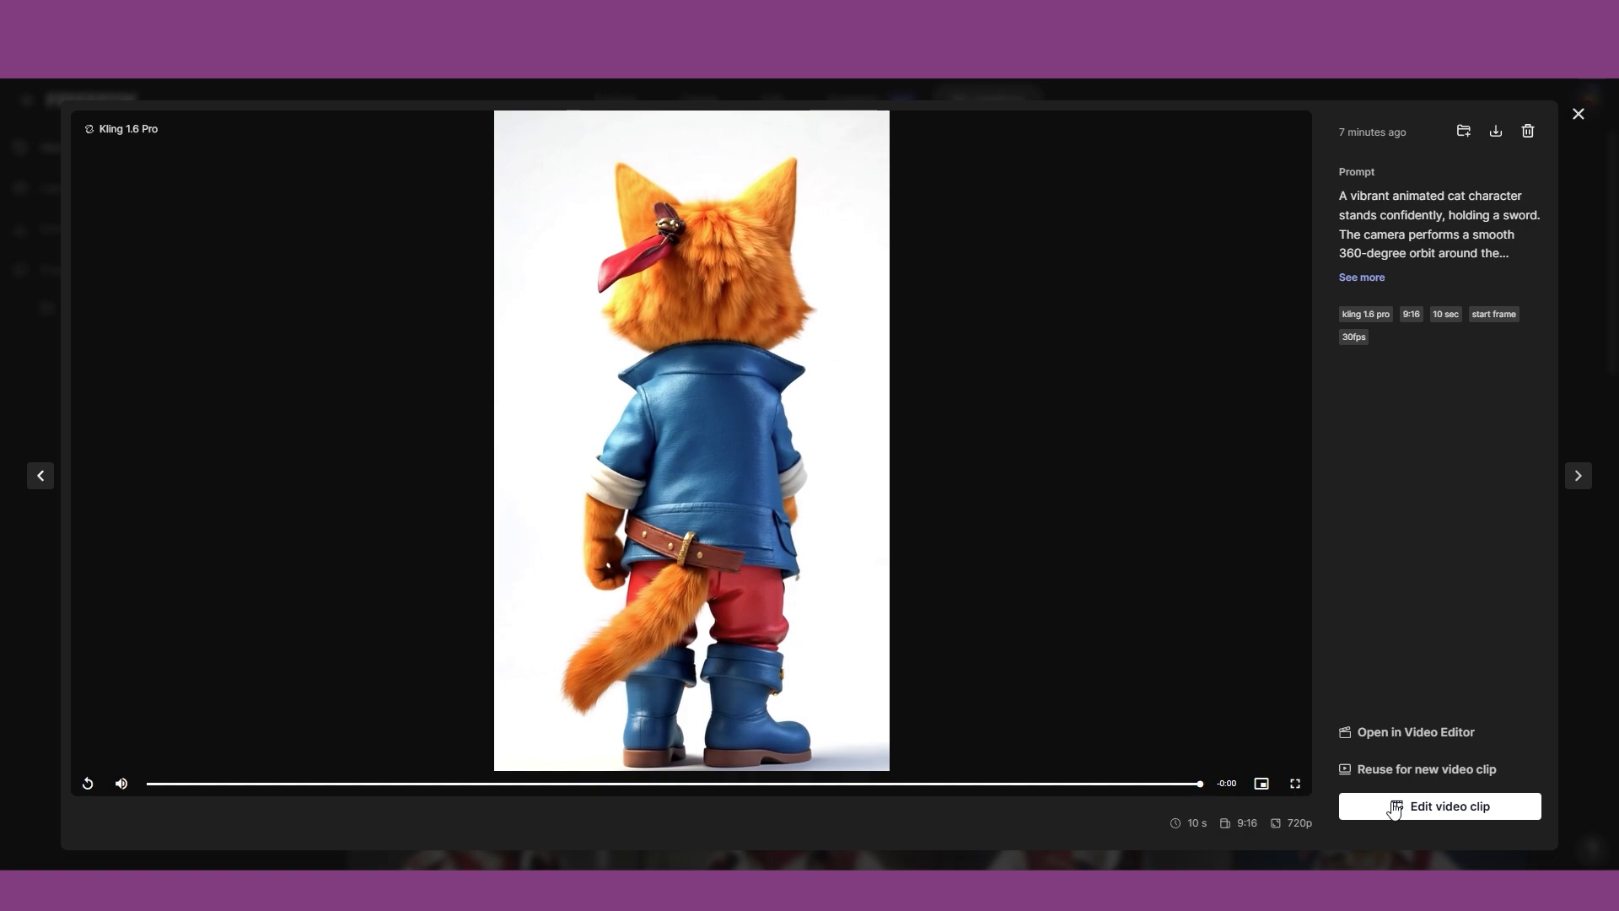
pyautogui.click(1440, 811)
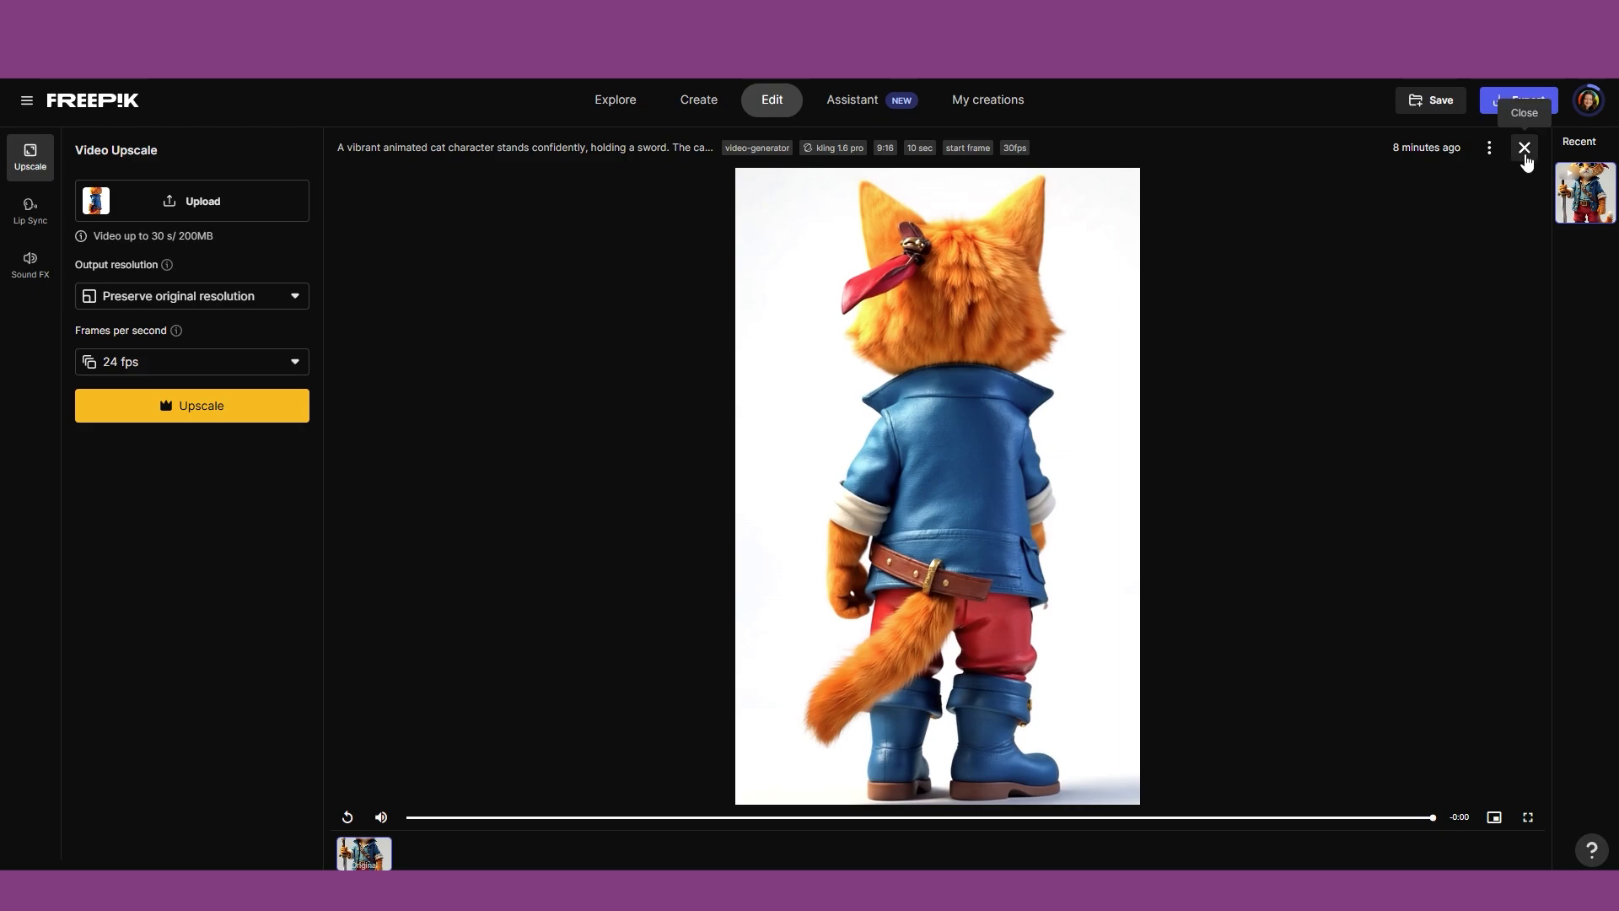
pyautogui.click(1524, 148)
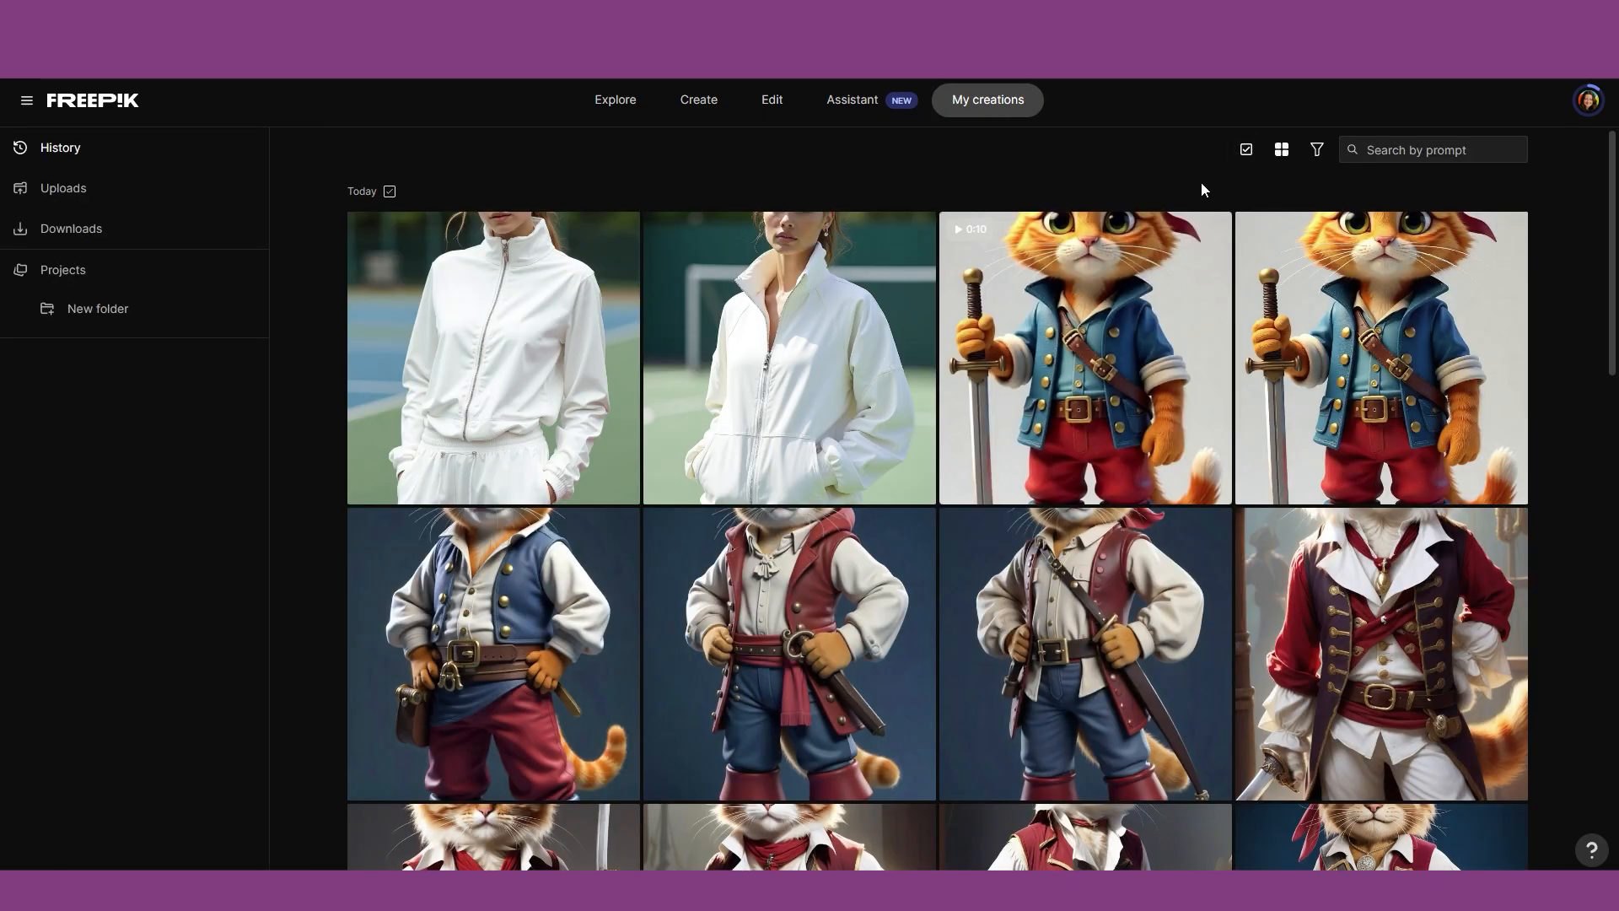
# Review the plan upgrade options from the account, compare annual with monthly billing, and close the offer without paying.
pyautogui.click(1584, 106)
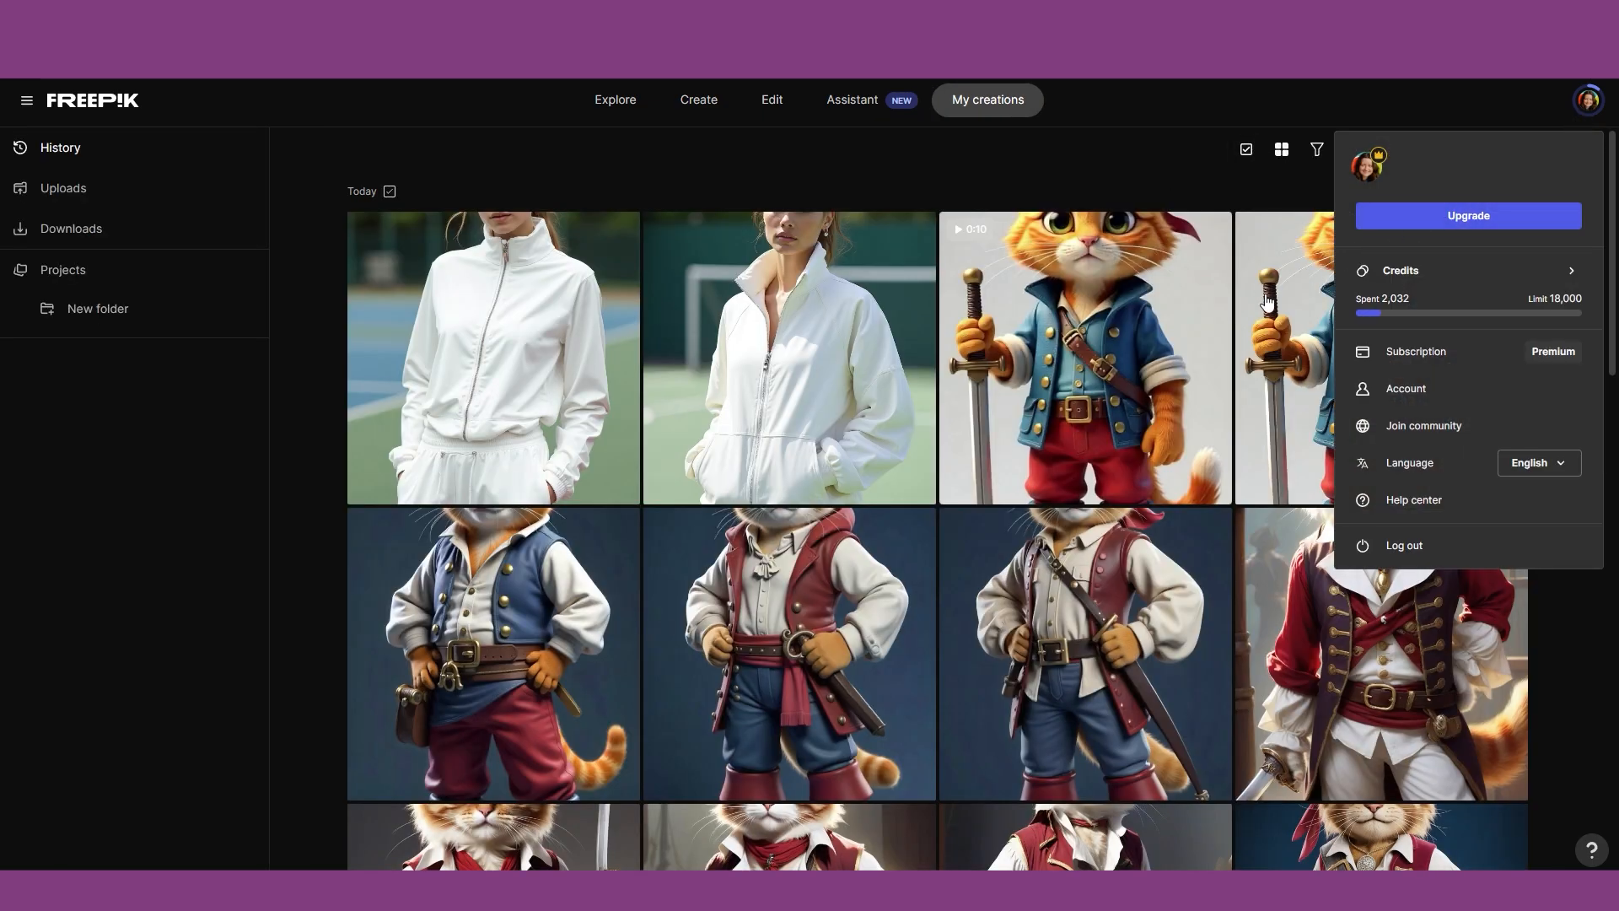
pyautogui.click(1500, 221)
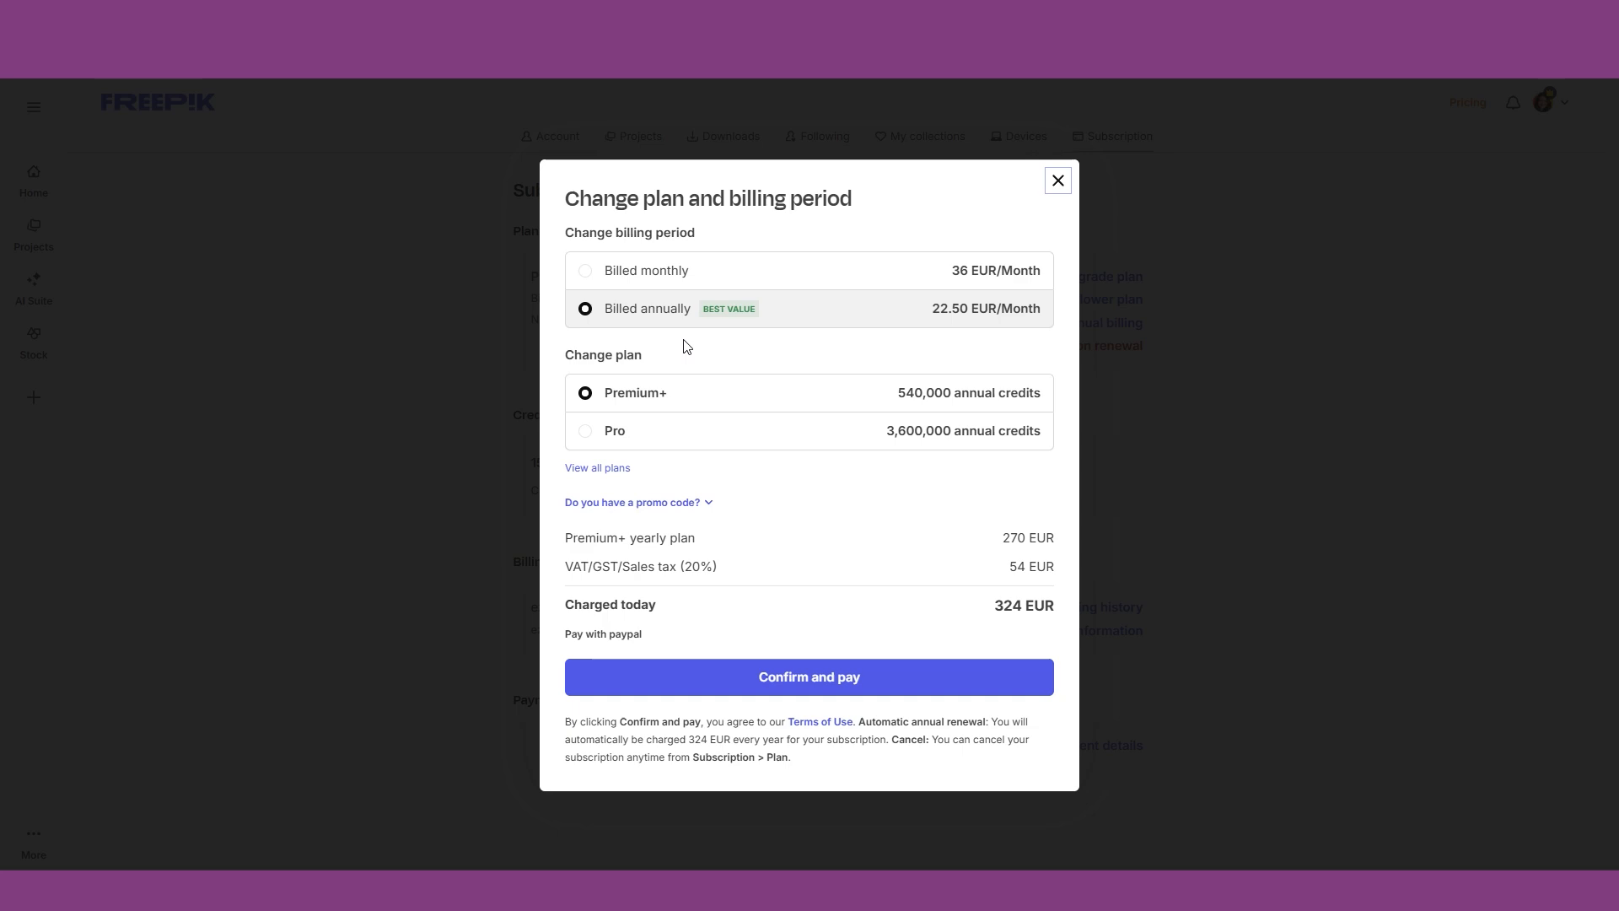
pyautogui.click(586, 270)
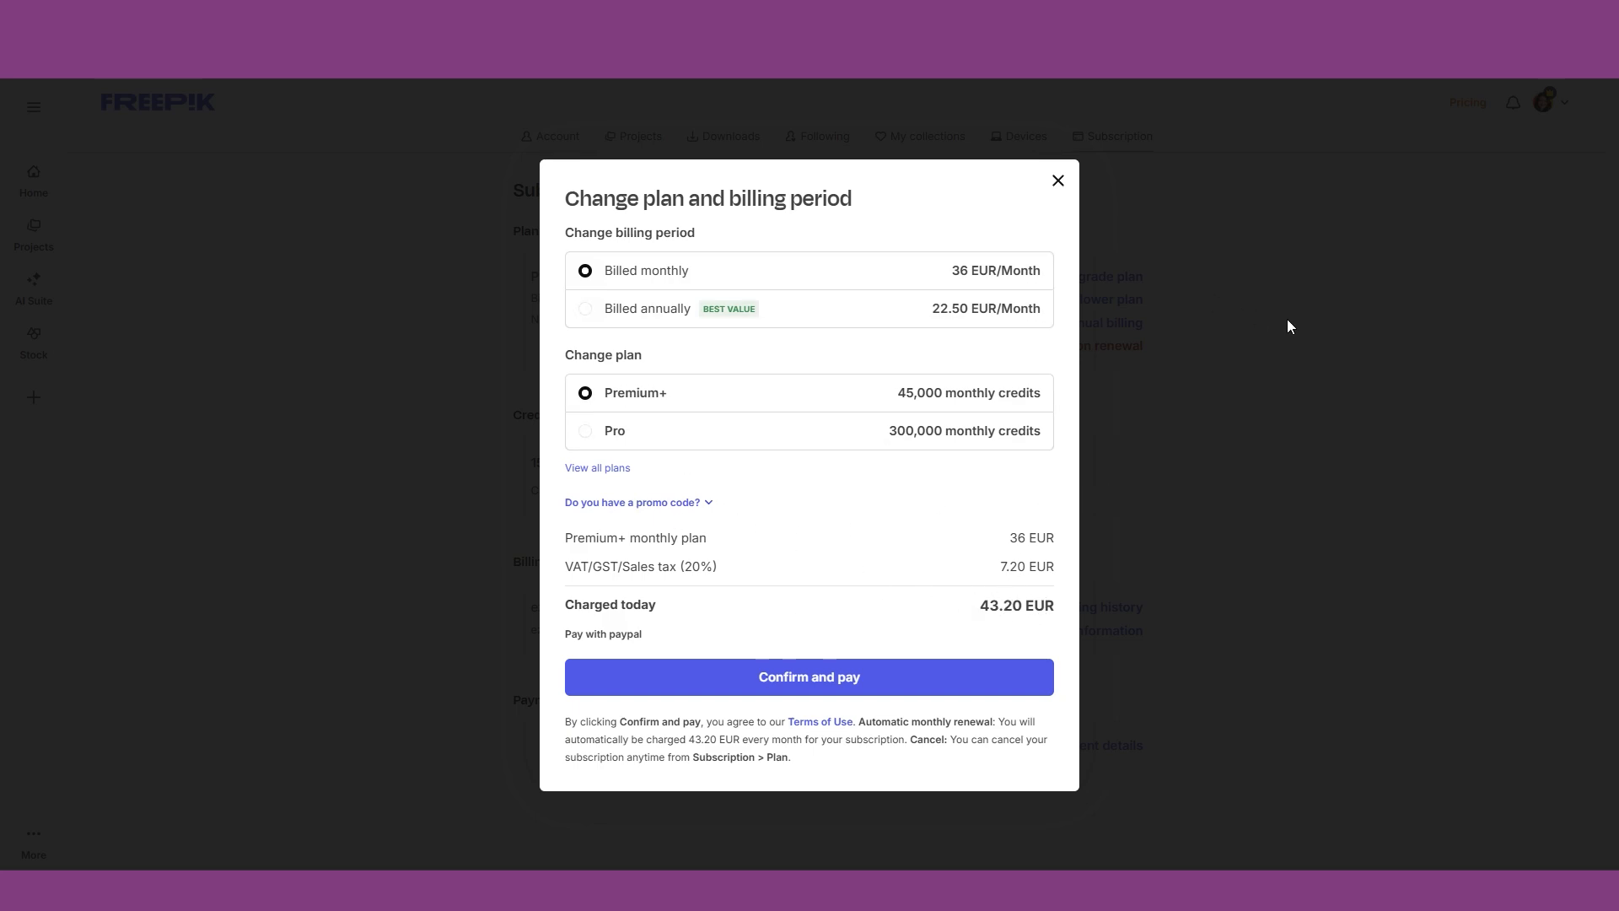
pyautogui.click(1350, 94)
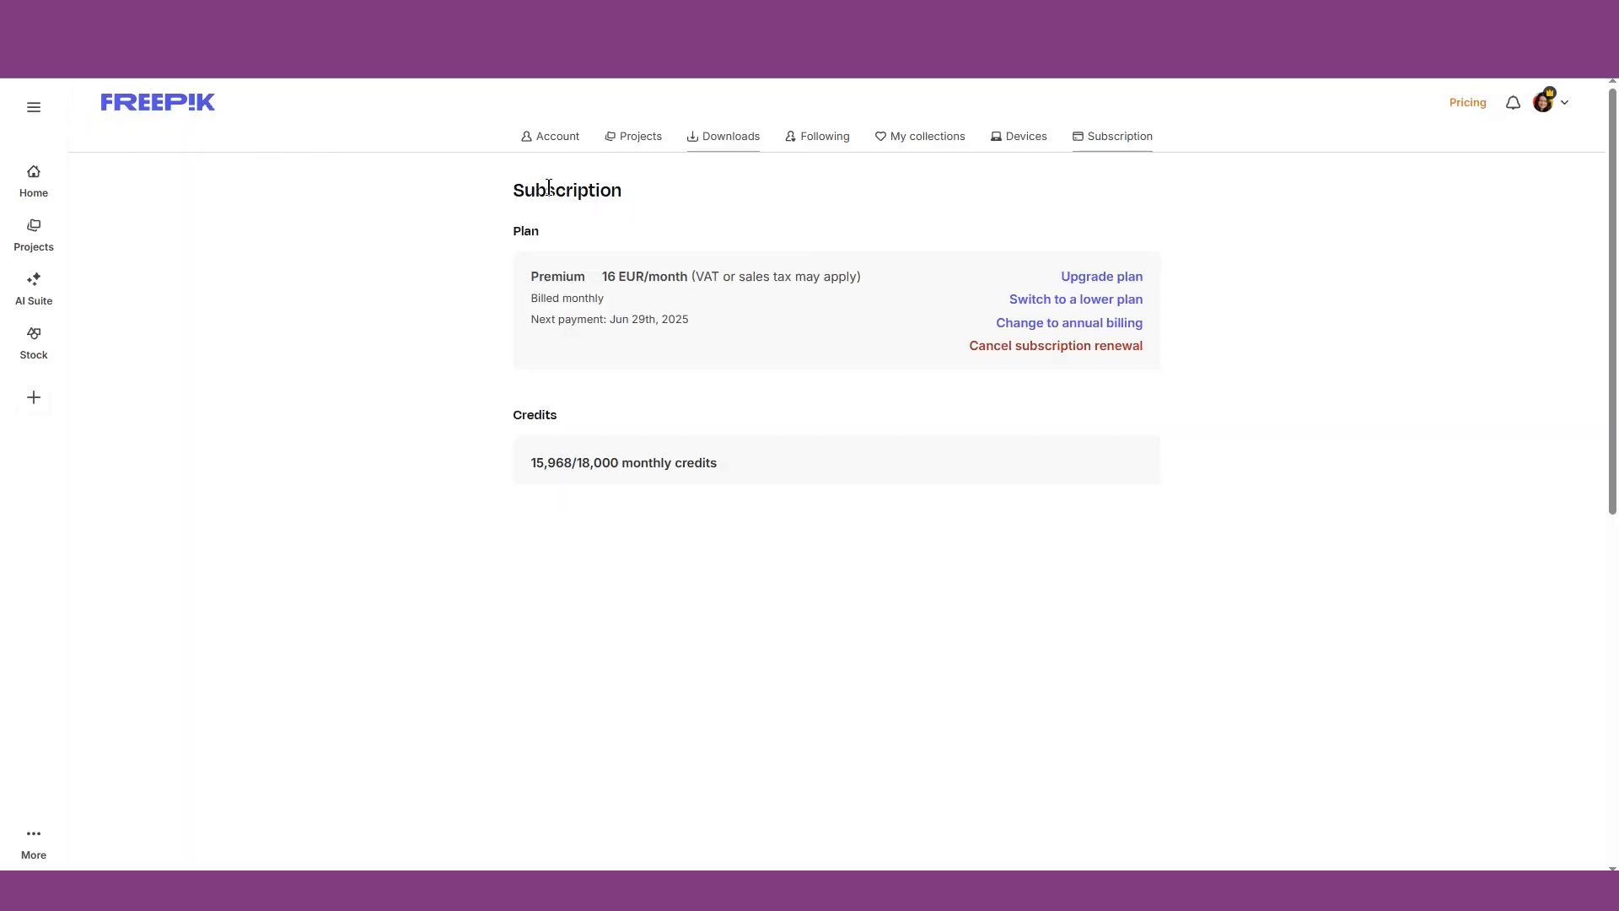
# Go to Freepik's home page, open the templates from the Designs section and browse the popular ones.
pyautogui.click(147, 116)
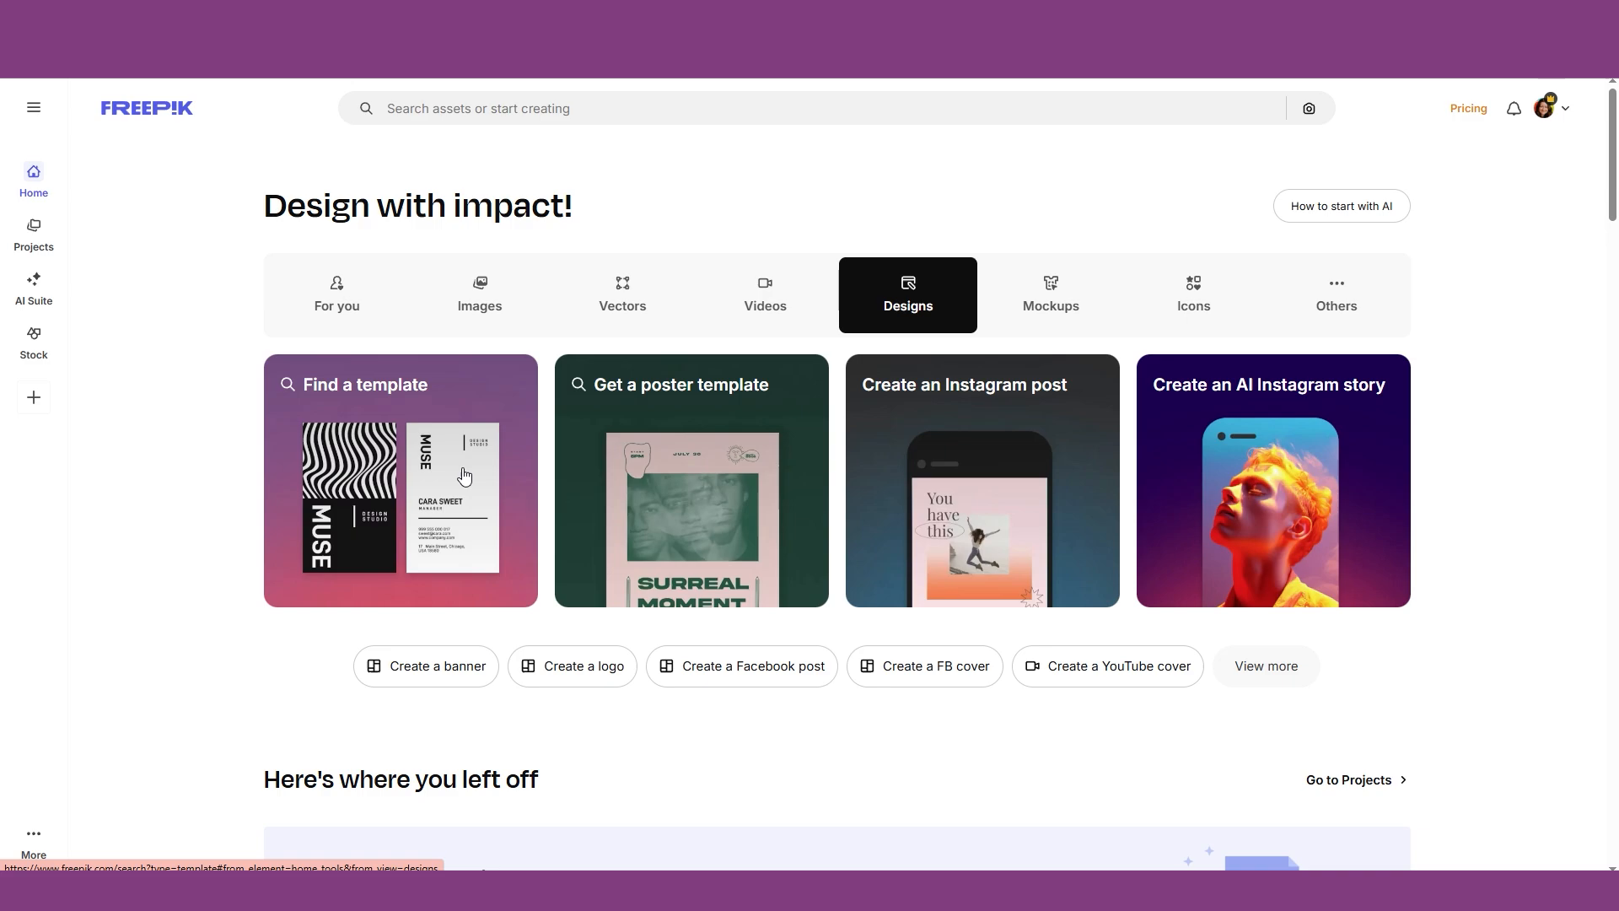
pyautogui.click(776, 555)
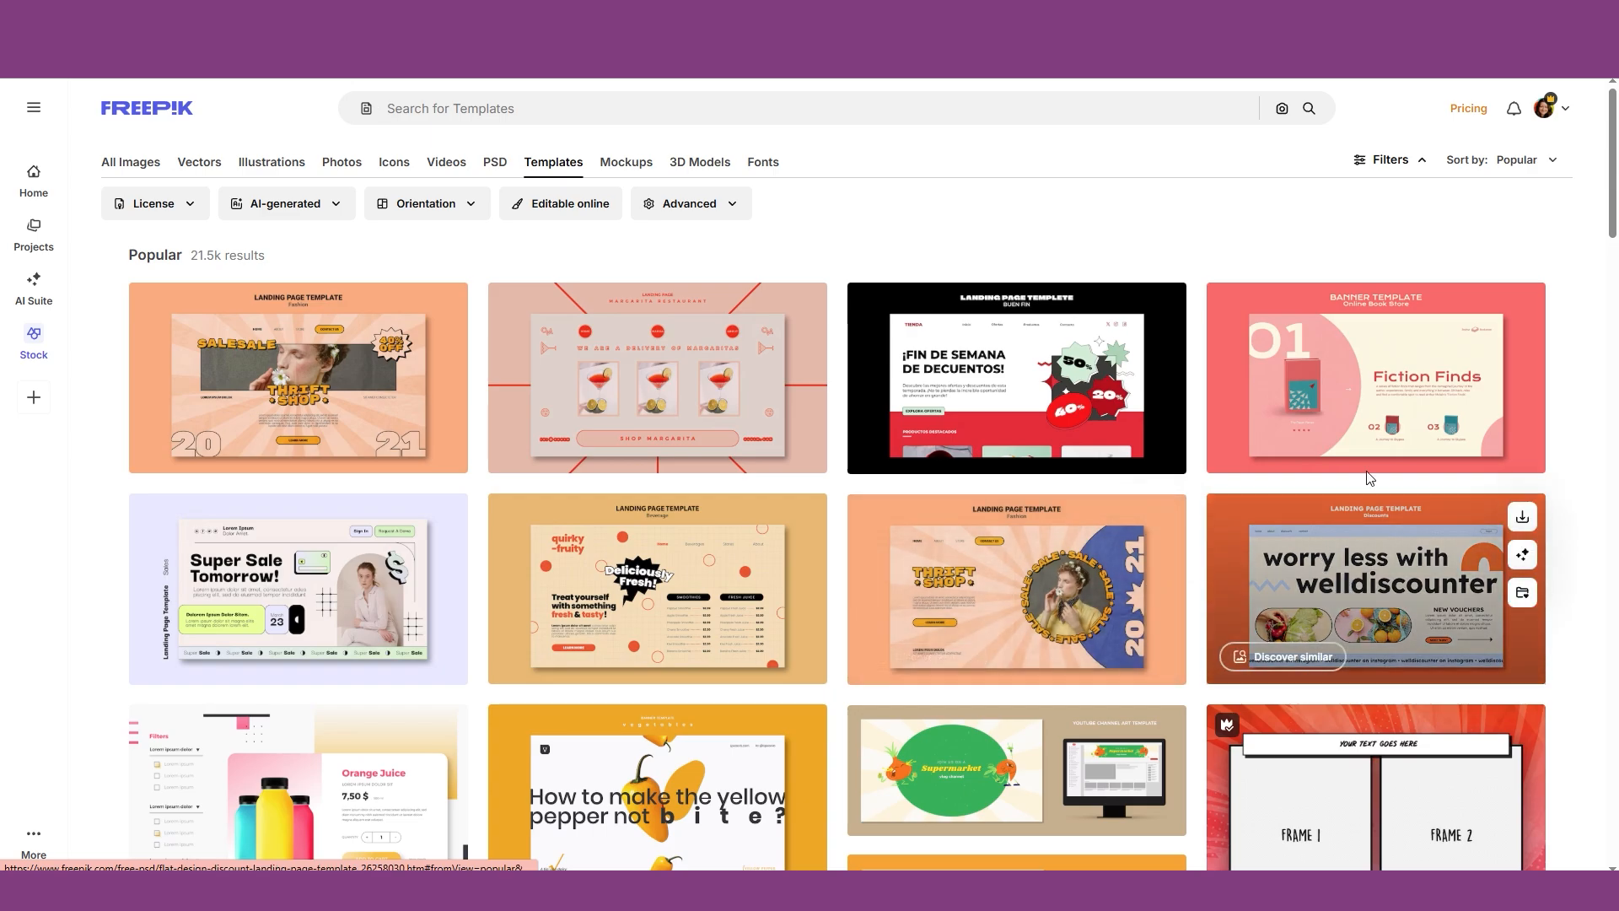
pyautogui.scroll(-7, 759, 591)
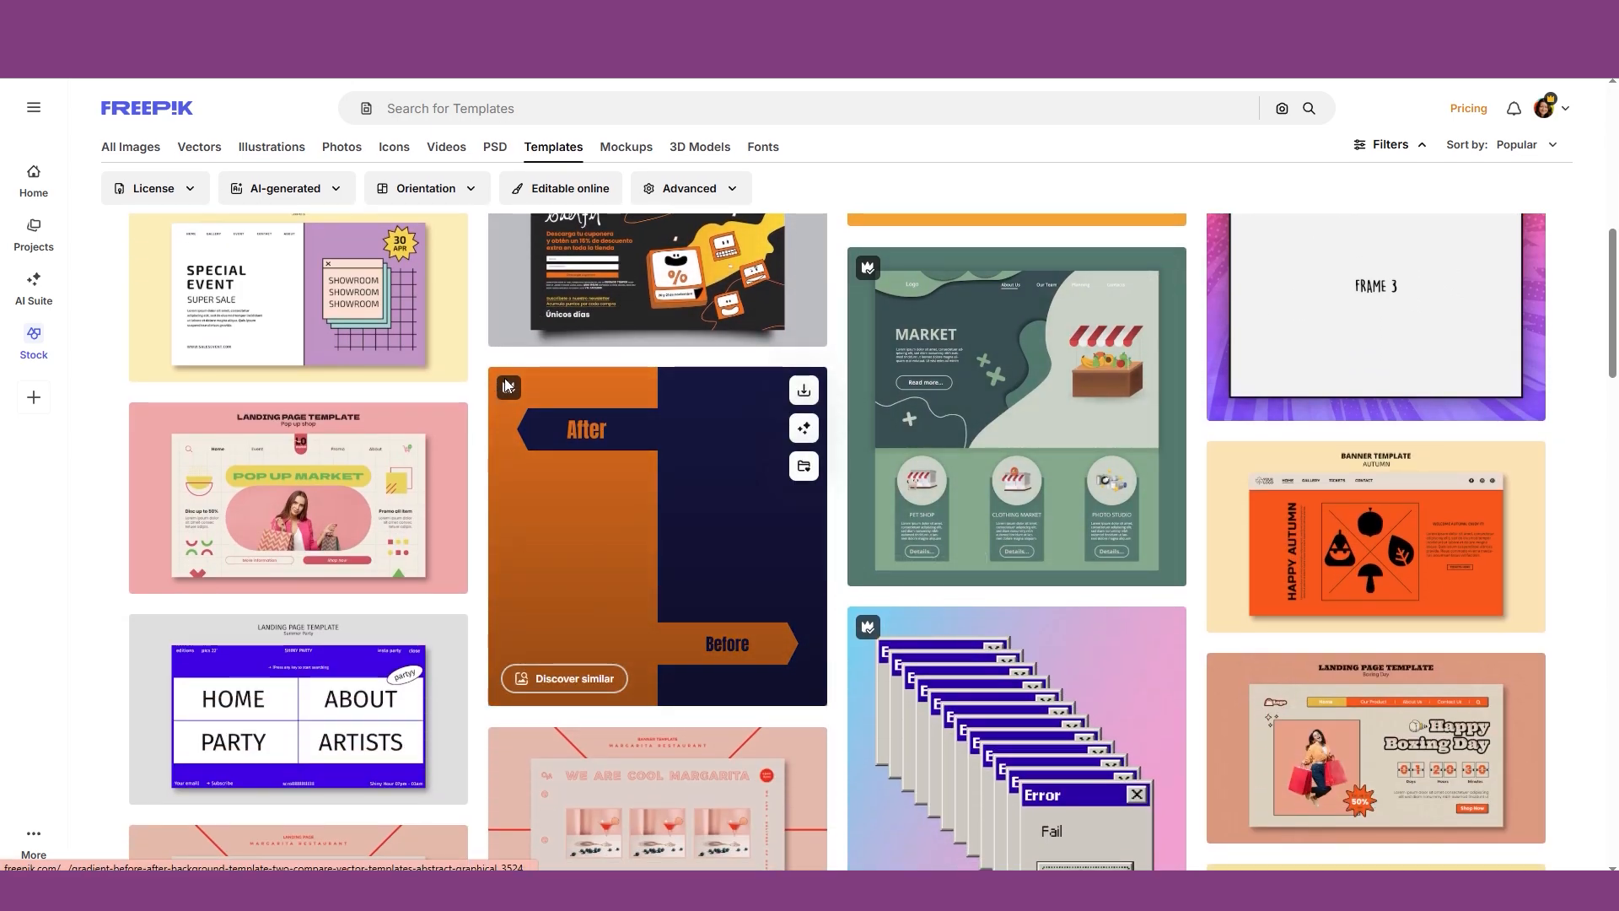
pyautogui.scroll(-4, 1071, 525)
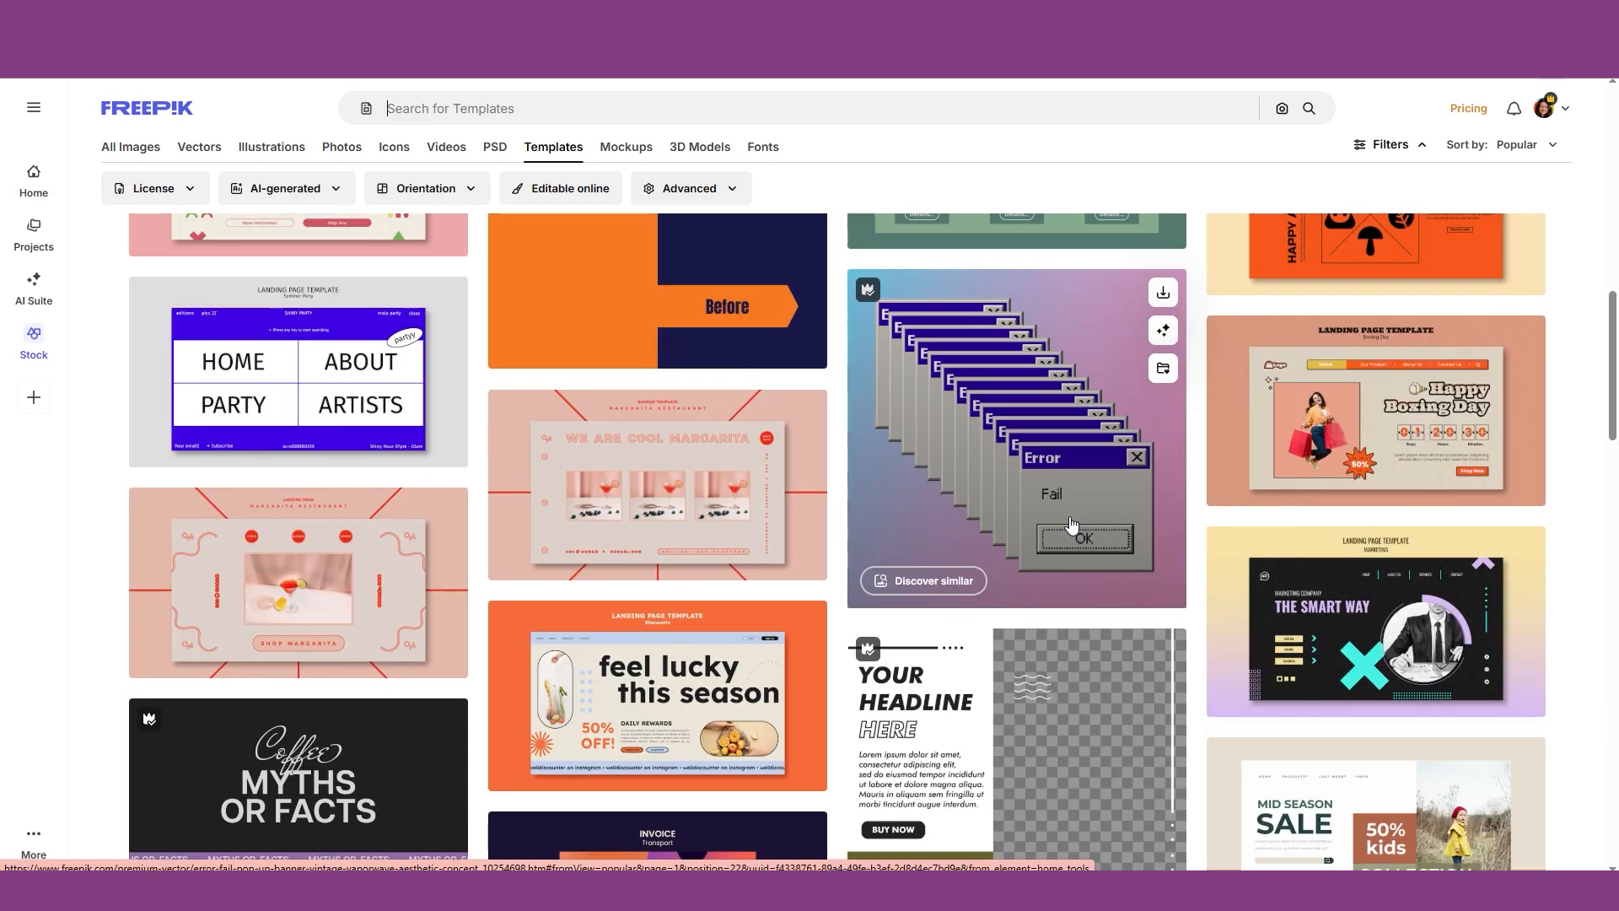